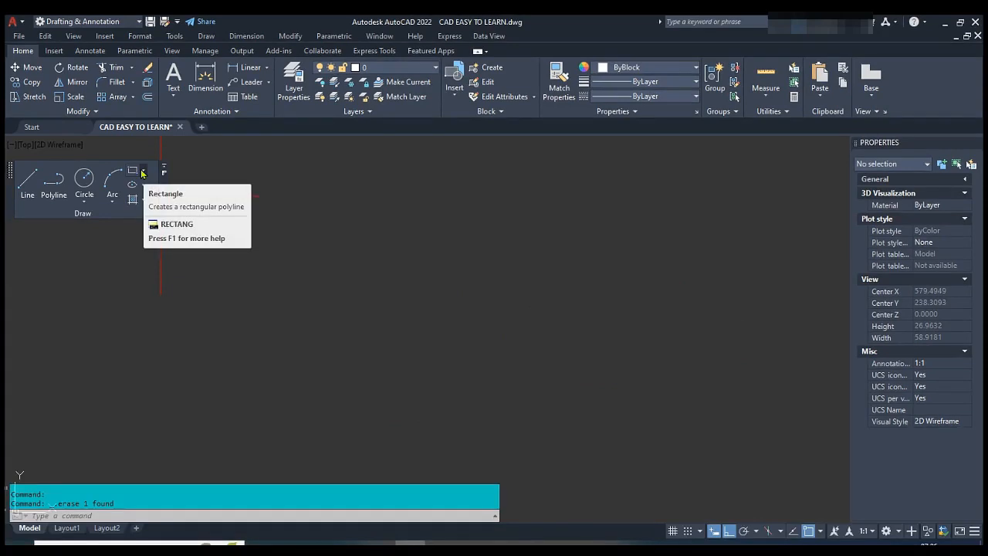
Draw a freehand rectangle covering about 110 square units in the middle of the drawing area with the RECTANG command.
{"action": "left_click", "coordinate": [142, 171]}
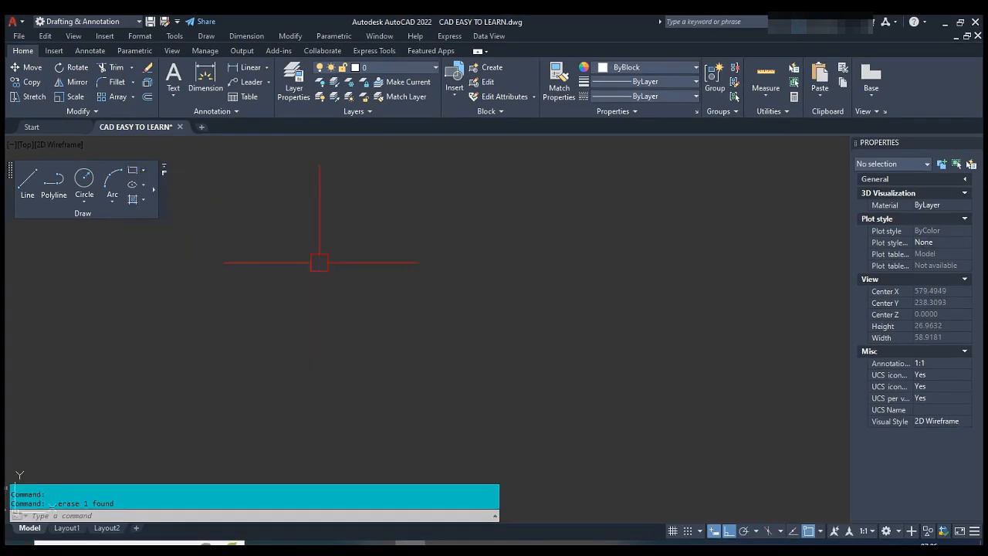
{"action": "type", "text": "REC"}
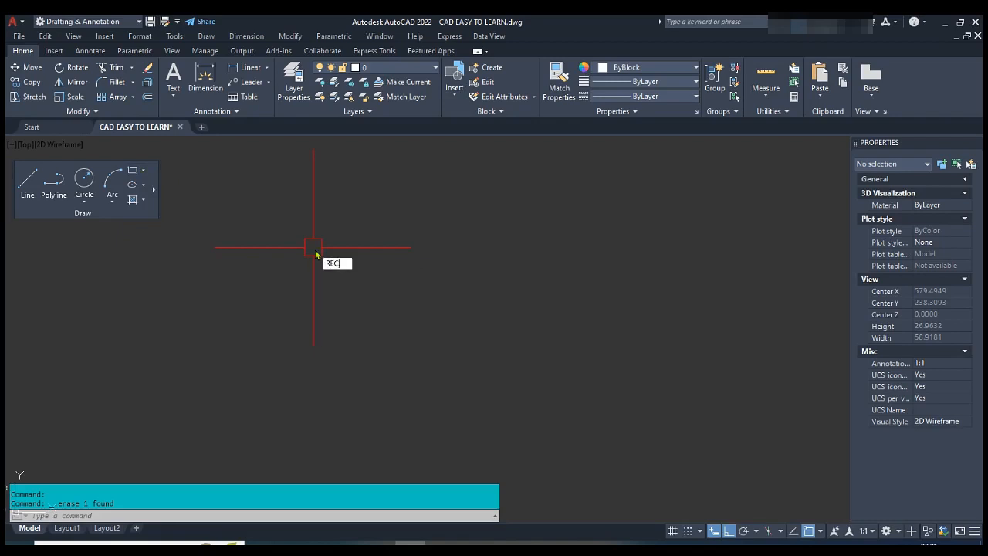
{"action": "key", "text": "Return"}
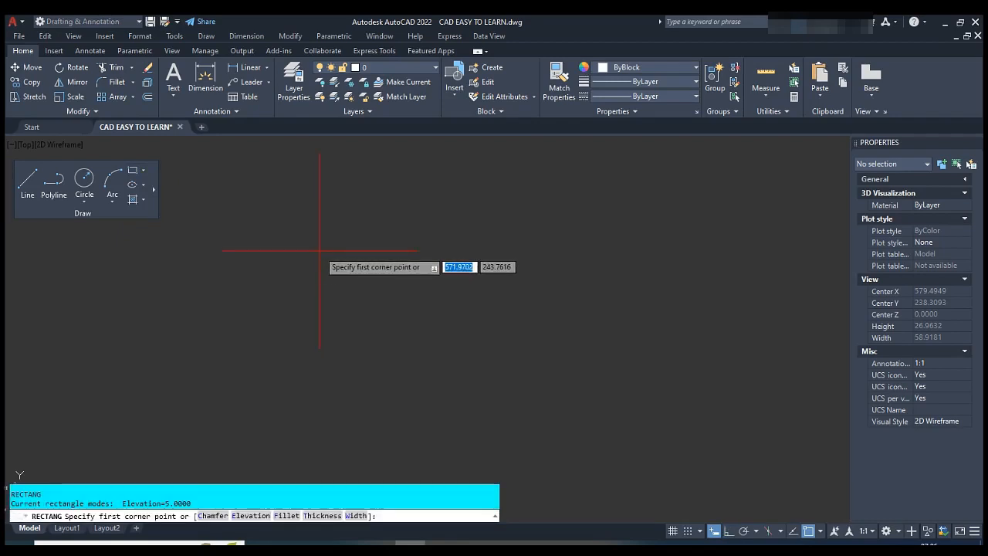
{"action": "left_click", "coordinate": [320, 250]}
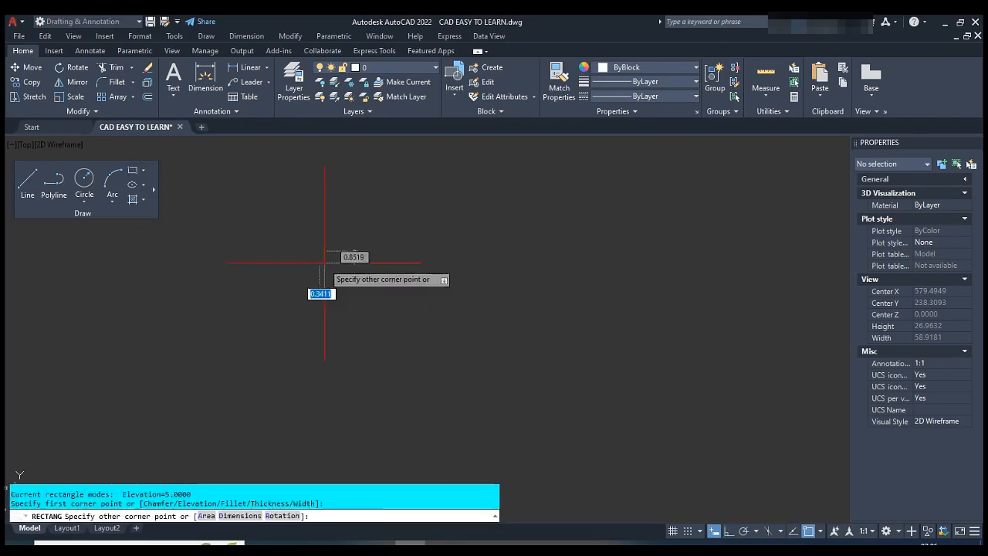
{"action": "left_click", "coordinate": [514, 367]}
Erase the freehand rectangle.
{"action": "left_click", "coordinate": [463, 368]}
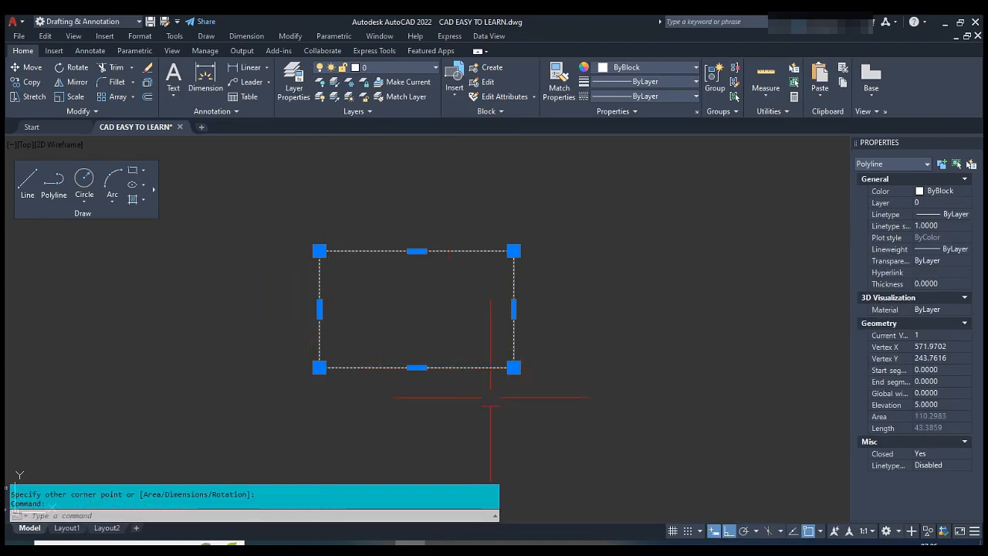
{"action": "scroll", "coordinate": [381, 288], "scroll_direction": "up", "scroll_amount": 2}
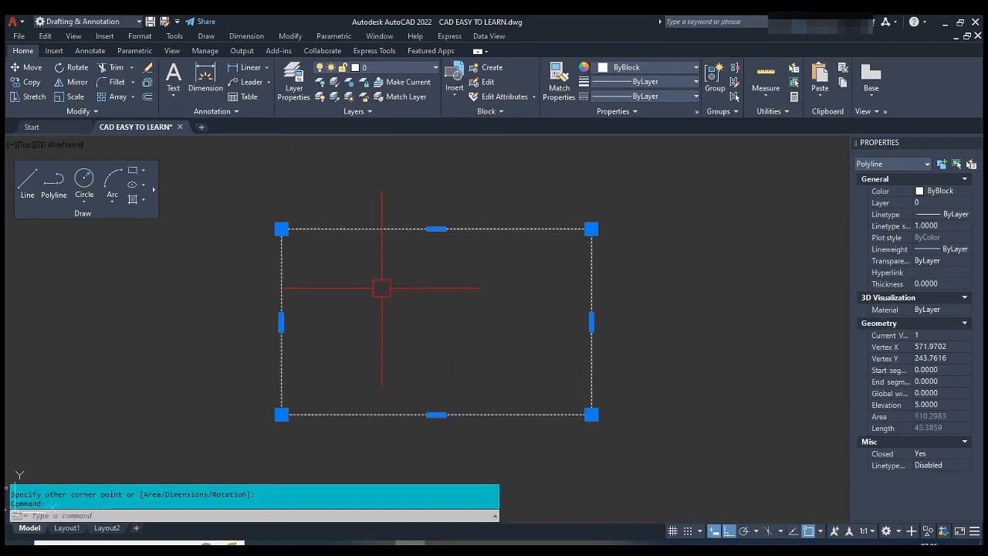
{"action": "key", "text": "Delete"}
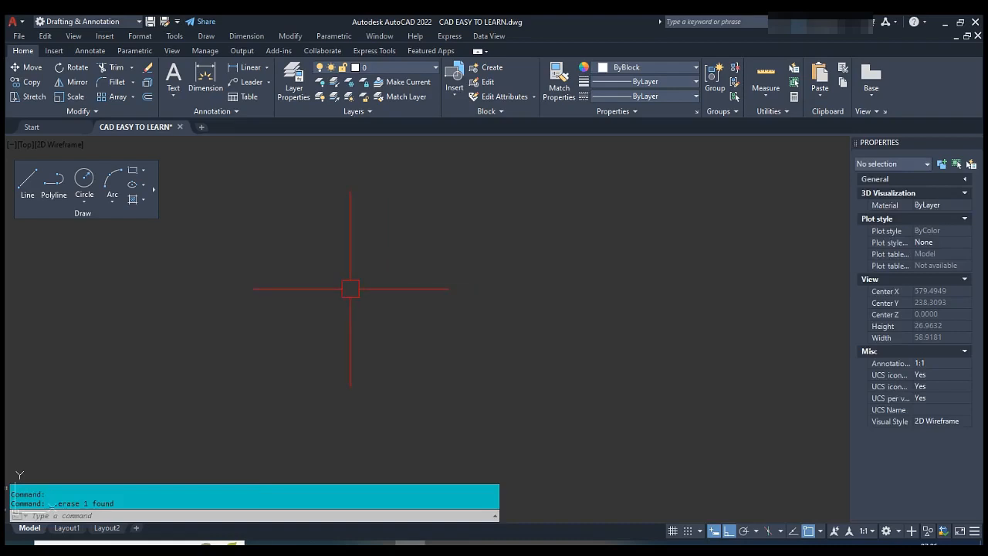
Draw a rectangle with the RECTANG Area option, using an area of 150 calculated from a length of 15.
{"action": "type", "text": "RE"}
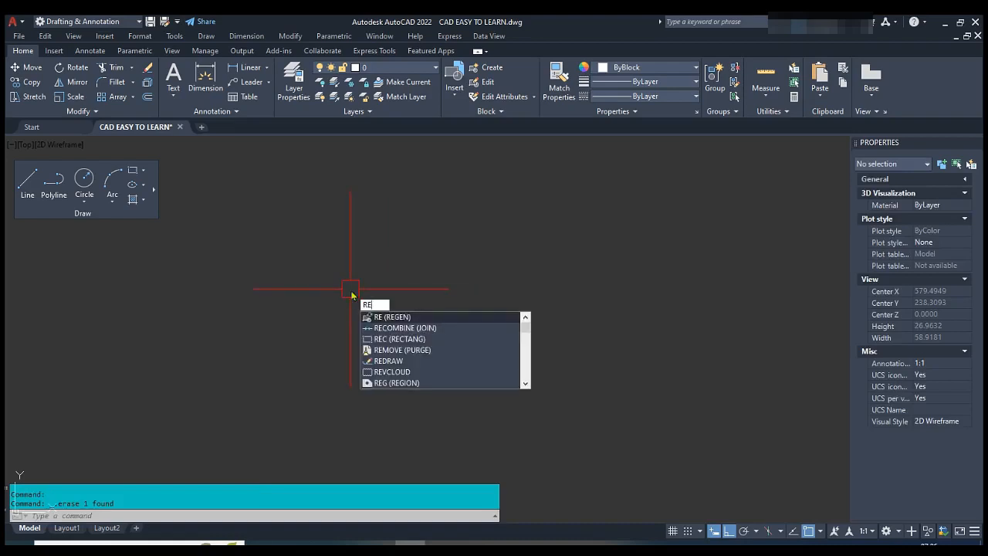
{"action": "type", "text": "C"}
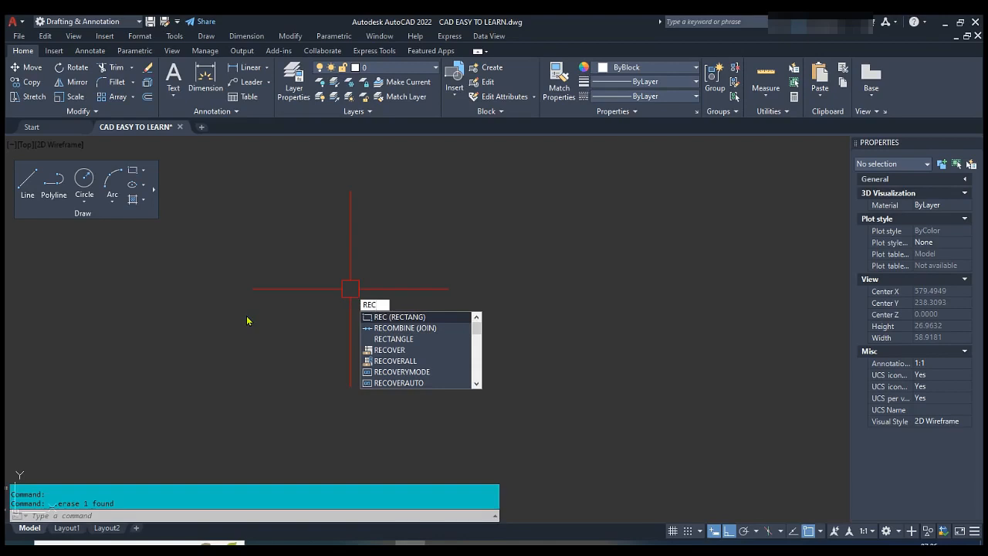
{"action": "key", "text": "Return"}
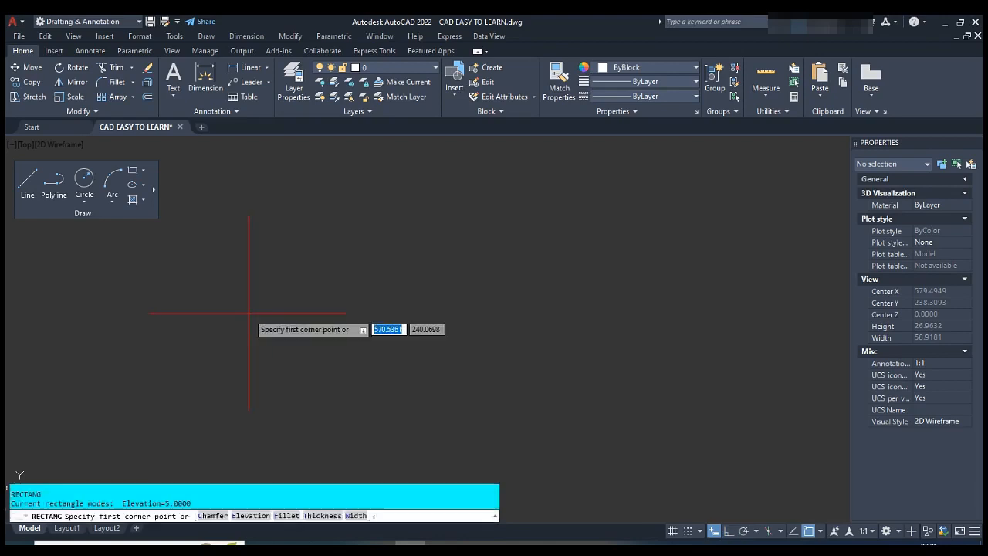
{"action": "left_click", "coordinate": [289, 240]}
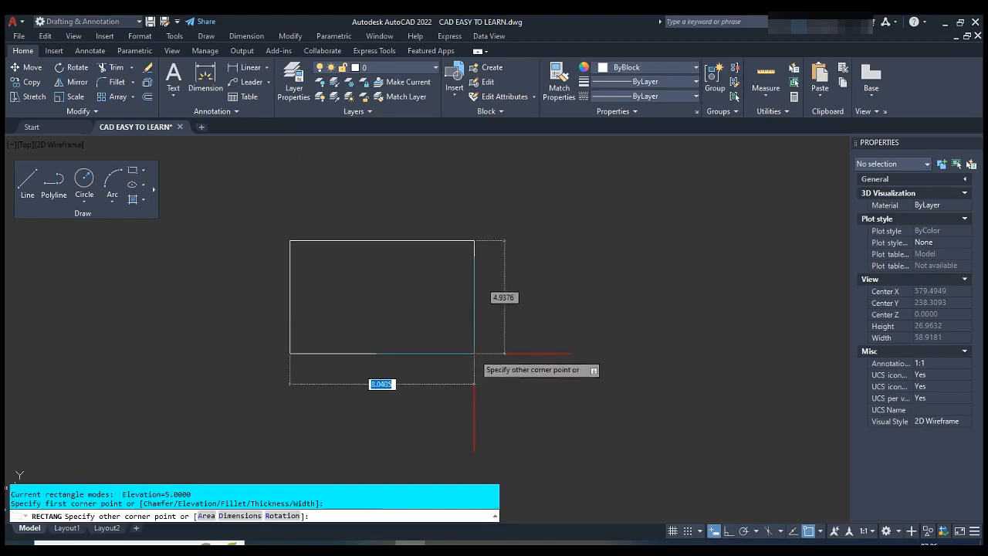
{"action": "type", "text": "A"}
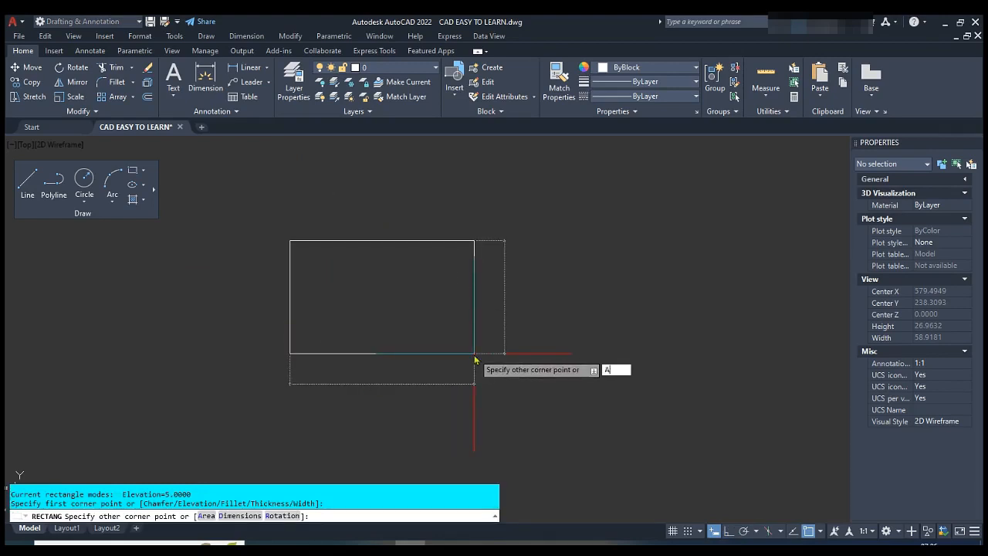
{"action": "key", "text": "Return"}
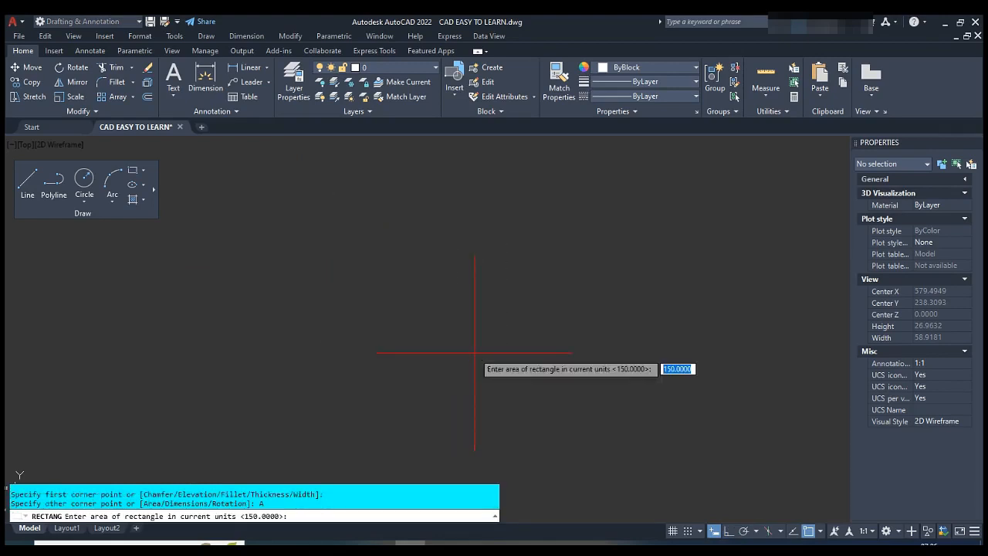
{"action": "type", "text": "1"}
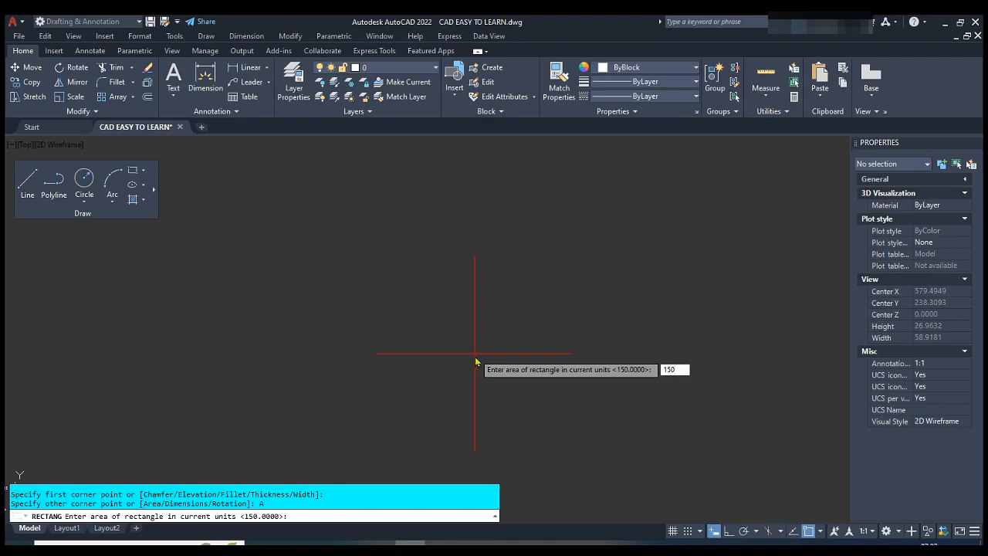
{"action": "type", "text": "50"}
{"action": "key", "text": "Return"}
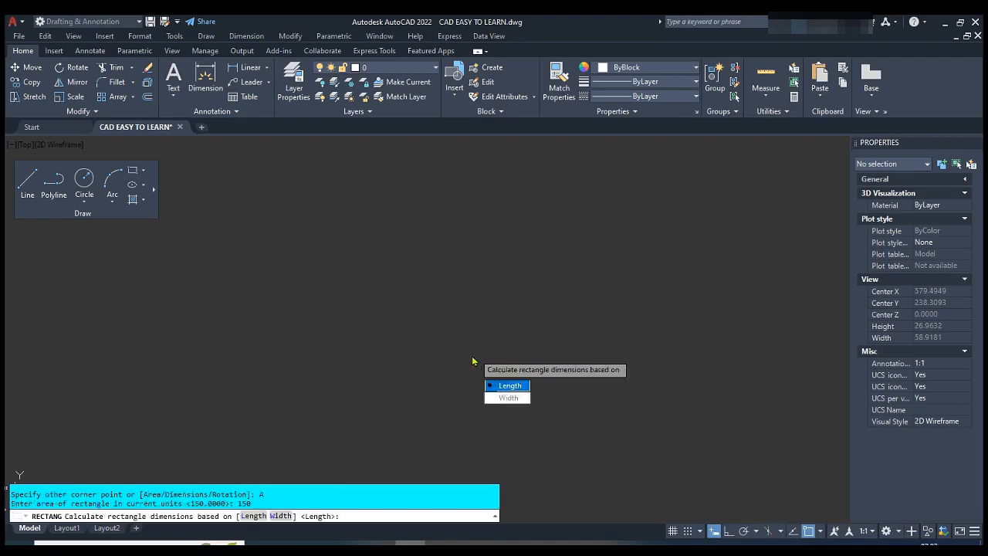
{"action": "left_click", "coordinate": [508, 386]}
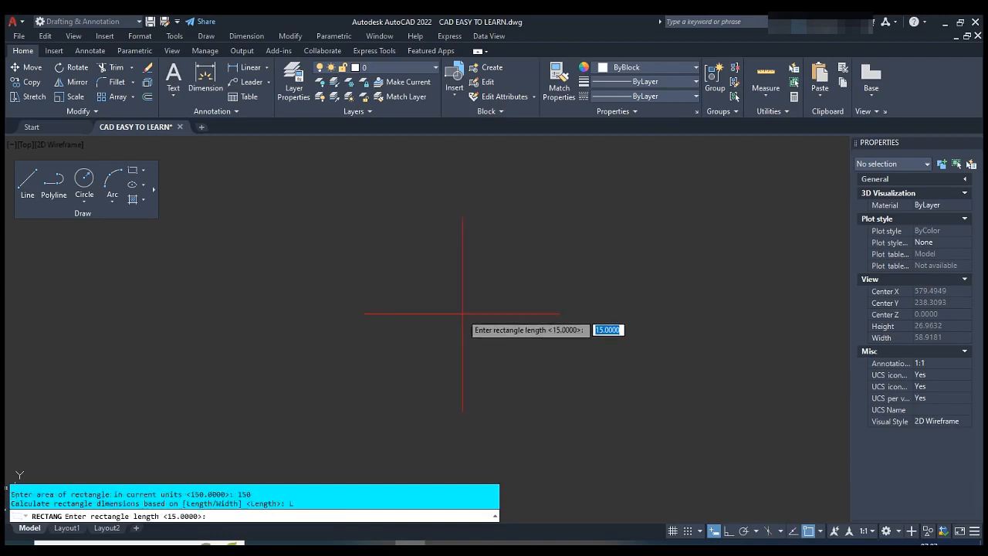
{"action": "type", "text": "154"}
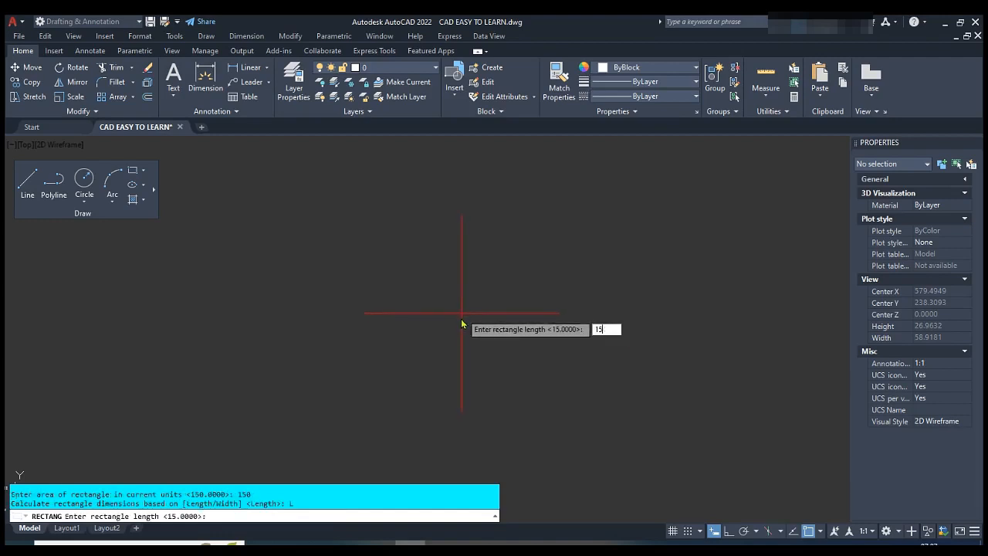
{"action": "key", "text": "Return"}
Add linear dimensions to the upper edge and right edge of the area-based rectangle.
{"action": "scroll", "coordinate": [455, 326], "scroll_direction": "down", "scroll_amount": 2}
{"action": "scroll", "coordinate": [431, 229], "scroll_direction": "up", "scroll_amount": 1}
{"action": "middle_click_drag", "start_coordinate": [433, 237], "coordinate": [384, 297]}
{"action": "left_click", "coordinate": [403, 250]}
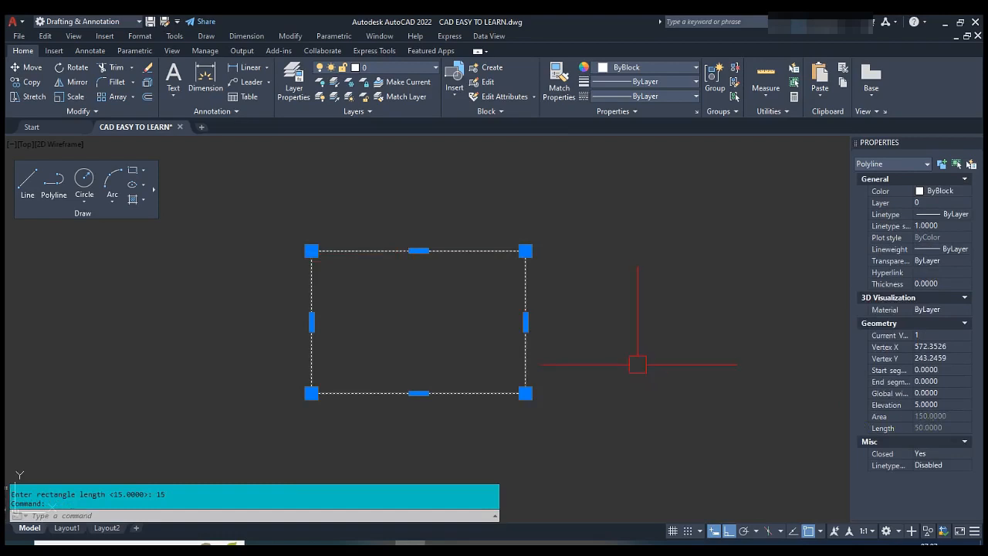
{"action": "key", "text": "Escape"}
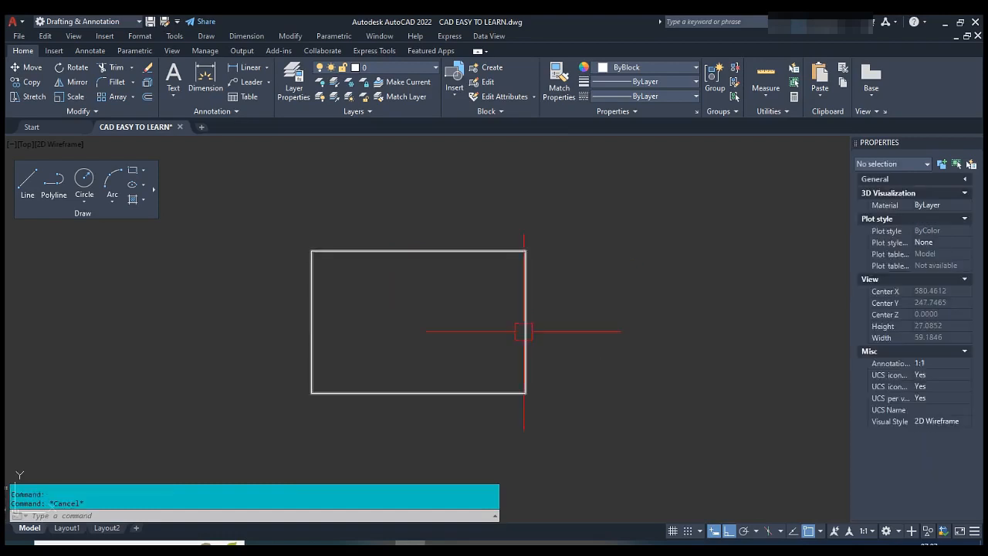
{"action": "type", "text": "dli"}
{"action": "key", "text": "Return"}
{"action": "left_click", "coordinate": [424, 253]}
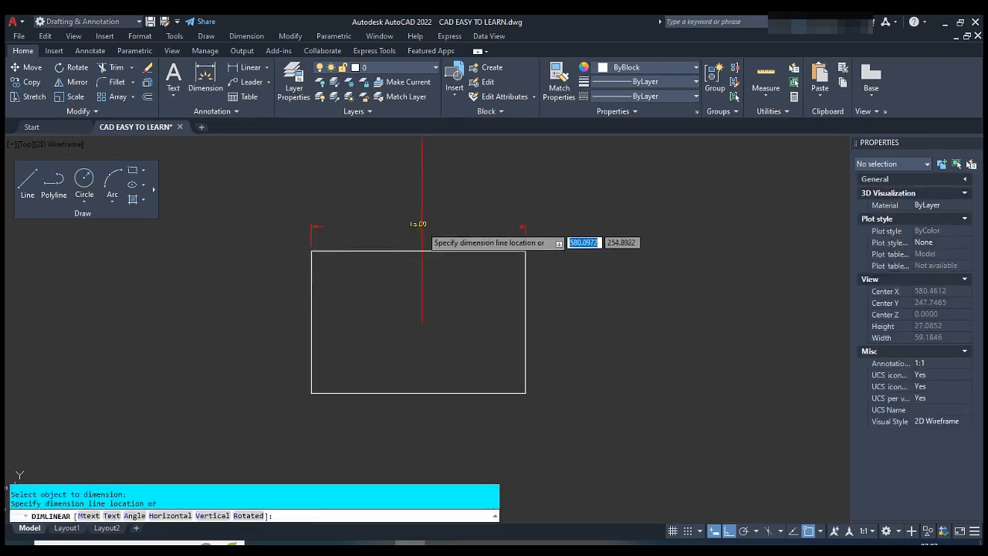
{"action": "left_click", "coordinate": [419, 223]}
{"action": "key", "text": "Return"}
{"action": "left_click", "coordinate": [524, 288]}
{"action": "left_click", "coordinate": [541, 289]}
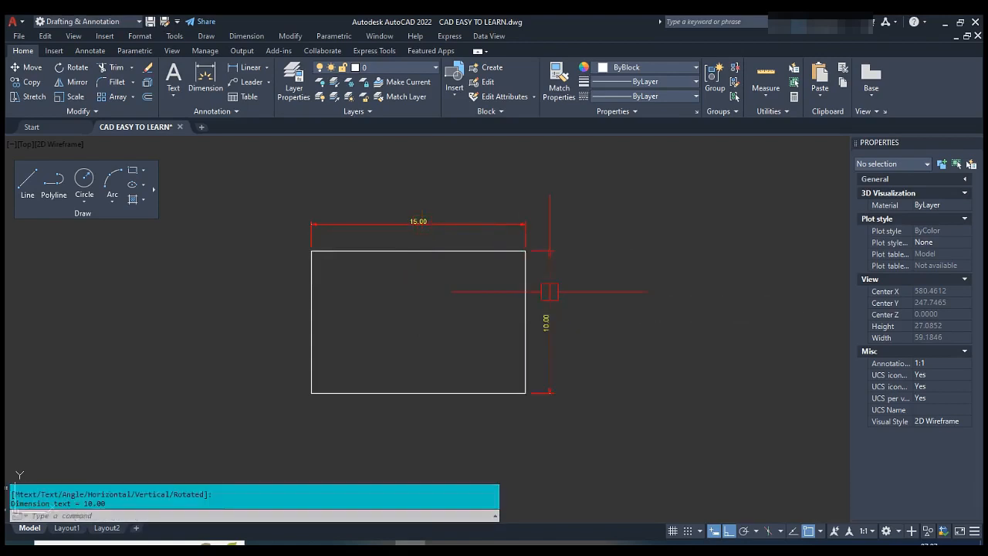
Erase the area-based rectangle together with both of its dimensions.
{"action": "scroll", "coordinate": [449, 226], "scroll_direction": "up", "scroll_amount": 4}
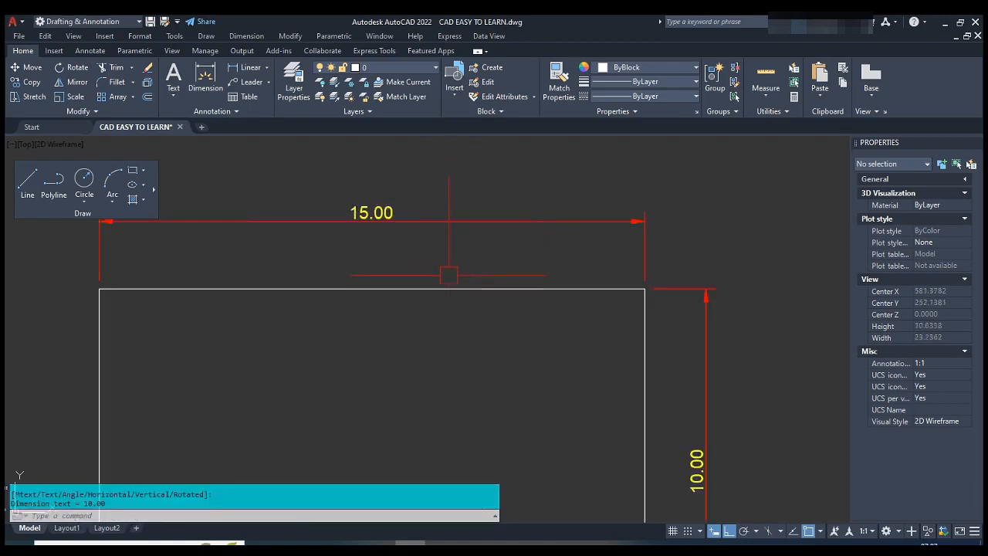
{"action": "scroll", "coordinate": [452, 271], "scroll_direction": "down", "scroll_amount": 2}
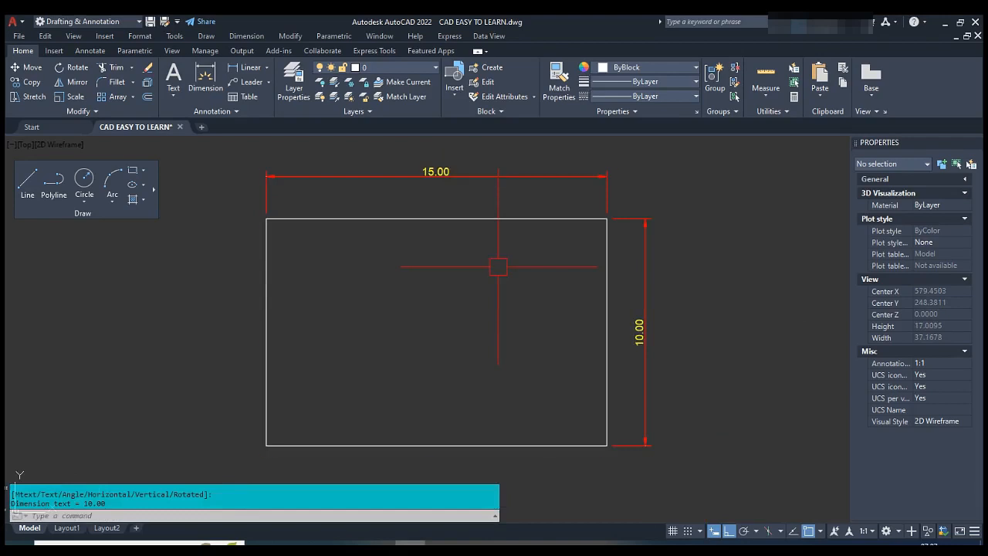
{"action": "key", "text": "ctrl+a"}
{"action": "middle_click_drag", "start_coordinate": [497, 267], "coordinate": [499, 289]}
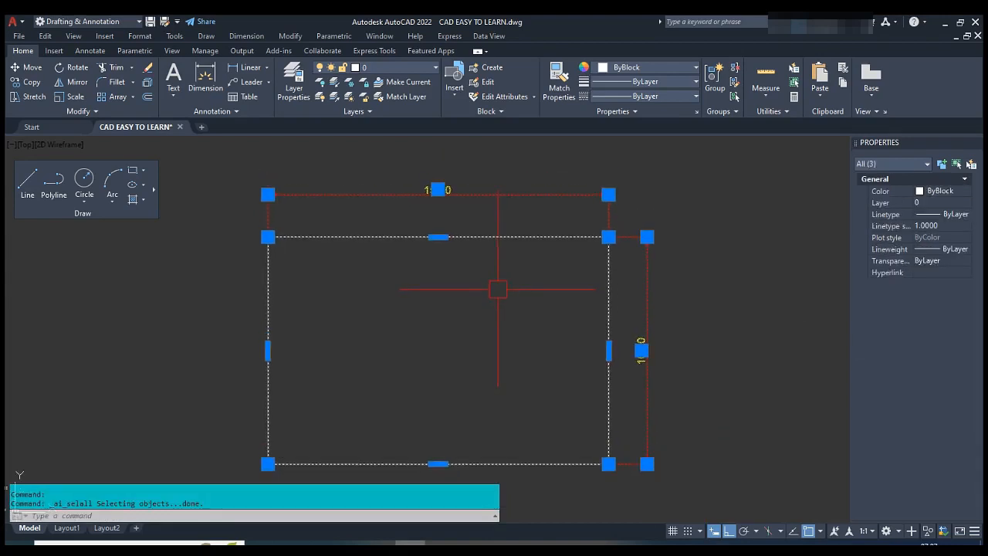
{"action": "key", "text": "Delete"}
Draw a rectangle with the RECTANG Dimensions option, length 10 and width 8, extending down and right from the first corner.
{"action": "type", "text": "REC"}
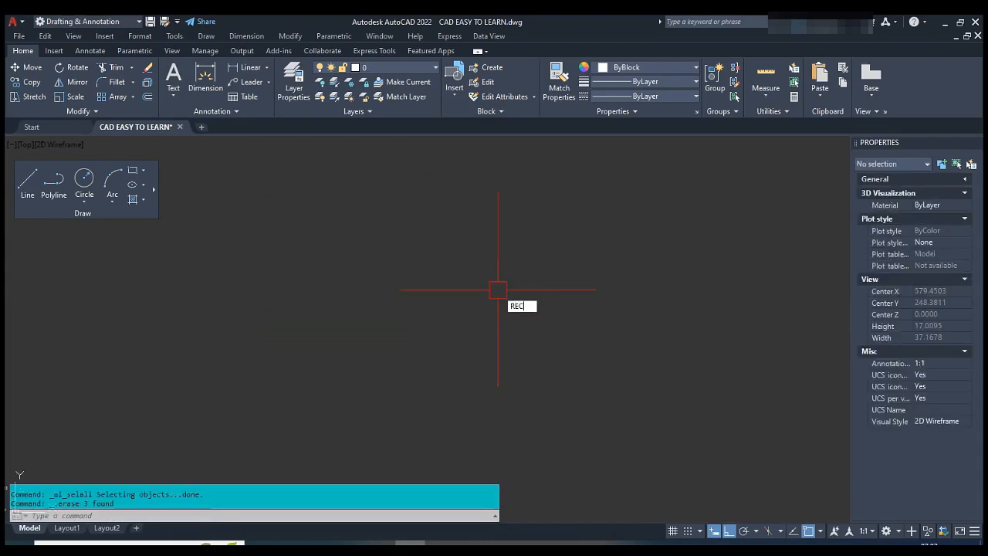
{"action": "key", "text": "Return"}
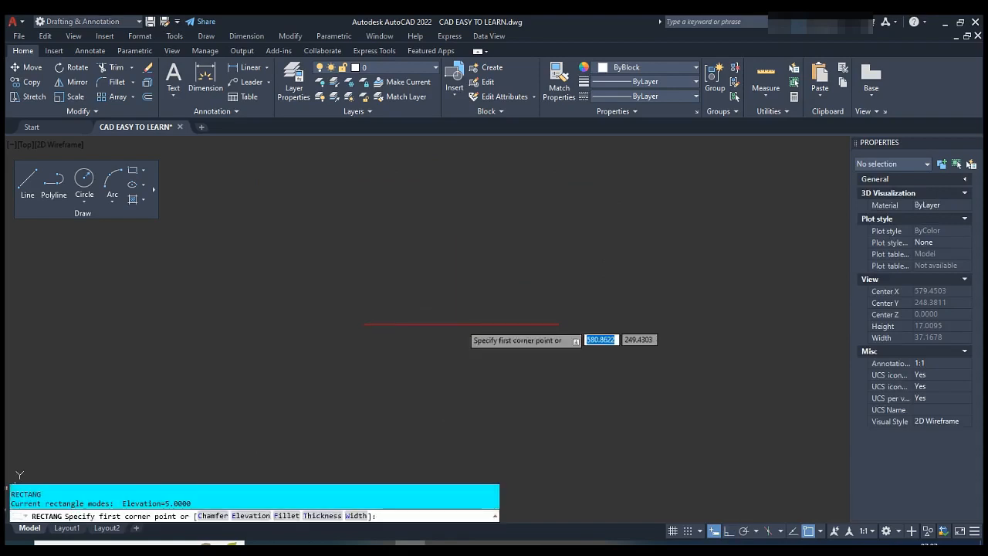
{"action": "left_click", "coordinate": [330, 262]}
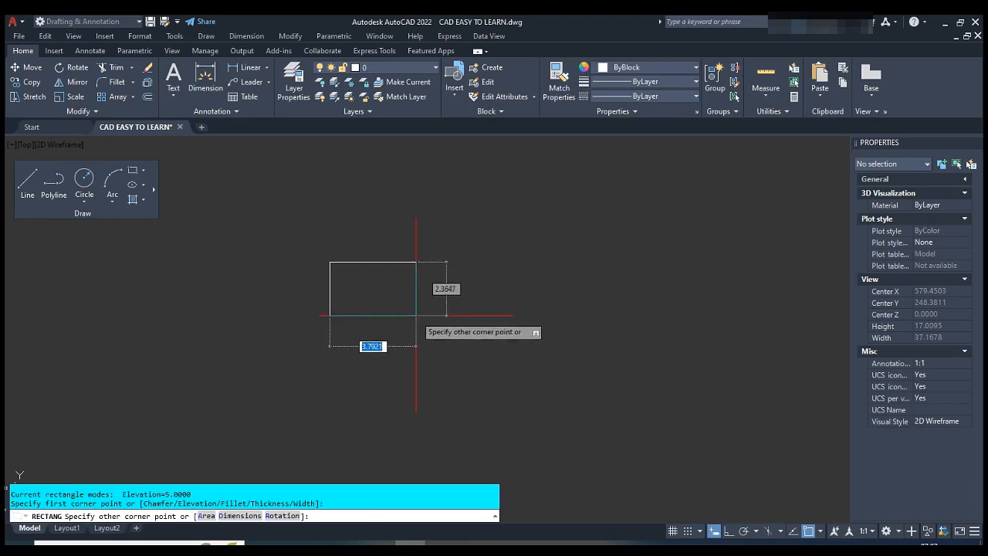
{"action": "type", "text": "D"}
{"action": "key", "text": "Return"}
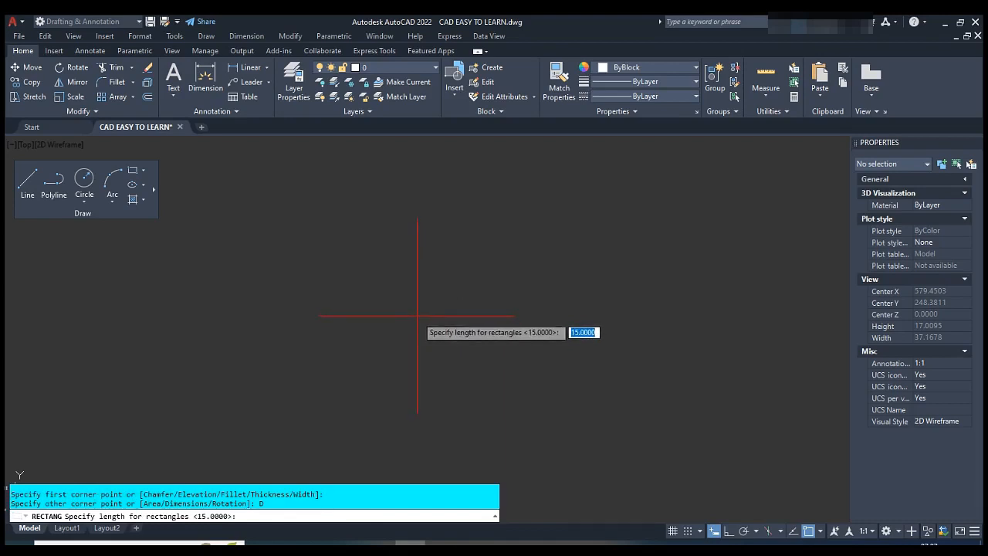
{"action": "type", "text": "10"}
{"action": "key", "text": "Return"}
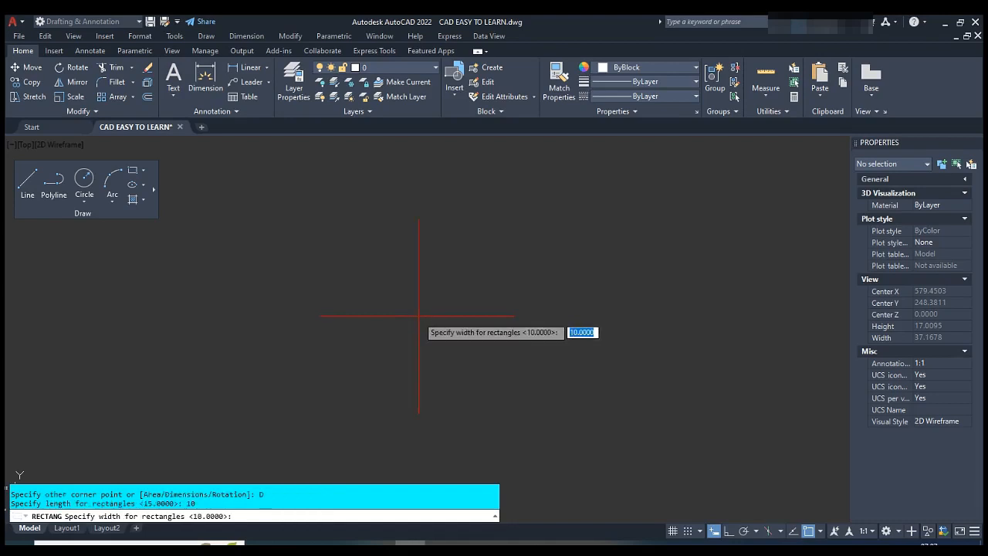
{"action": "type", "text": "8"}
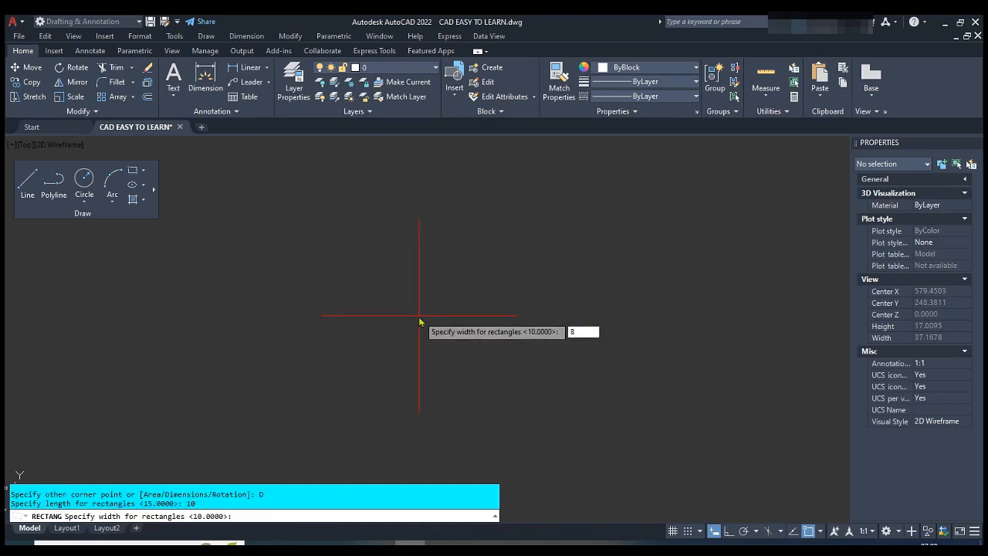
{"action": "key", "text": "Return"}
{"action": "left_click", "coordinate": [423, 313]}
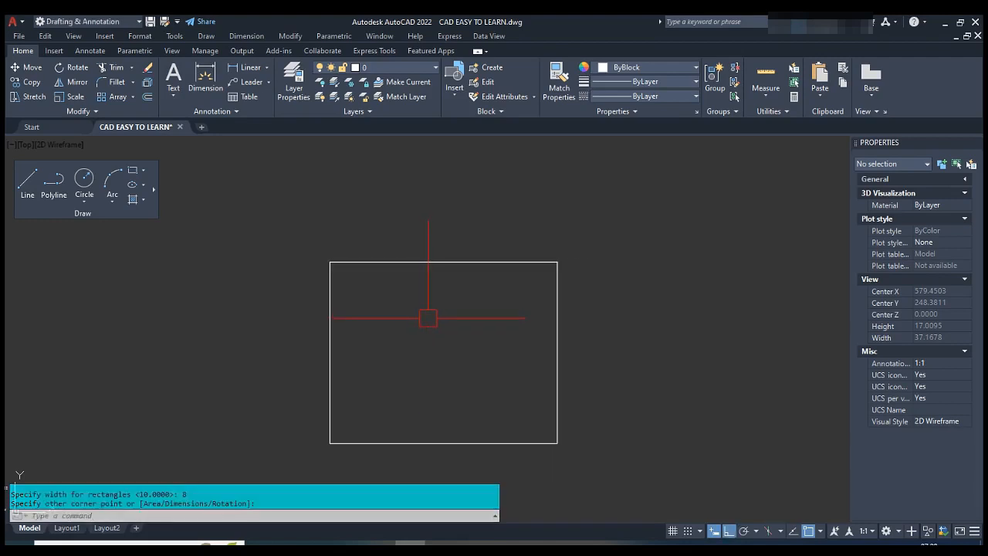
Add linear dimensions above the upper edge and beside the right edge of the new rectangle.
{"action": "type", "text": "dli"}
{"action": "key", "text": "Return"}
{"action": "key", "text": "Return"}
{"action": "left_click", "coordinate": [468, 262]}
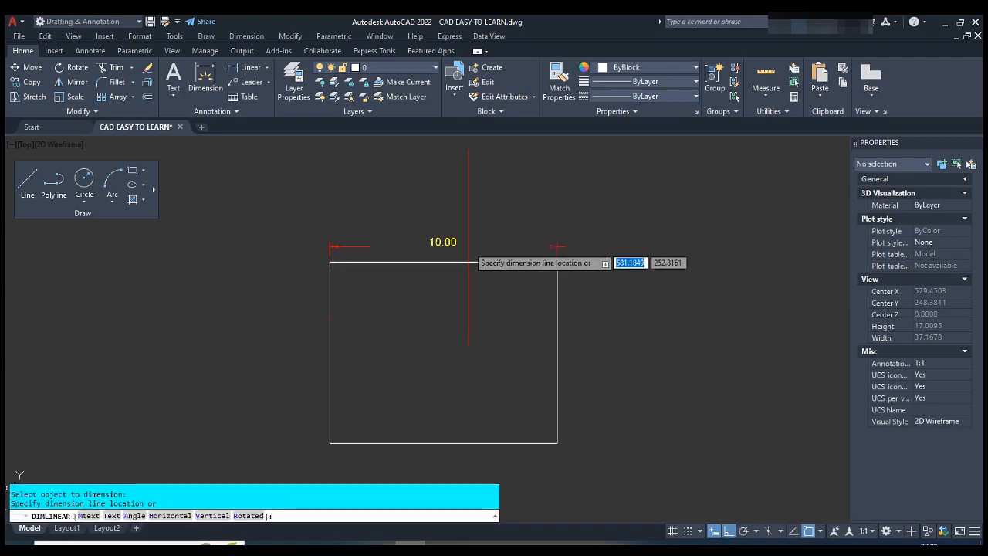
{"action": "left_click", "coordinate": [469, 247]}
{"action": "key", "text": "Return"}
{"action": "key", "text": "Return"}
{"action": "left_click", "coordinate": [557, 347]}
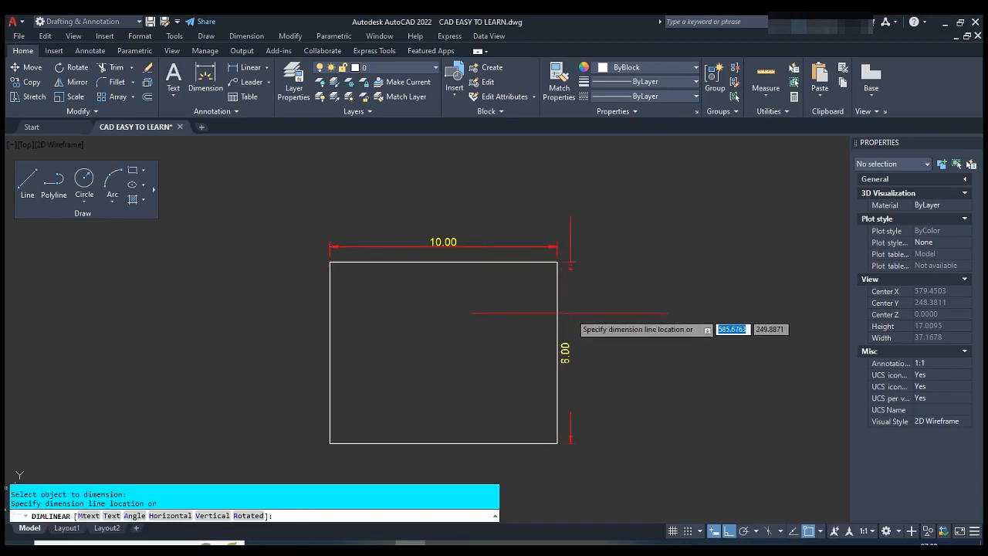
{"action": "left_click", "coordinate": [580, 316]}
Erase the 10 by 8 rectangle together with its two linear dimensions.
{"action": "scroll", "coordinate": [471, 352], "scroll_direction": "up", "scroll_amount": 3}
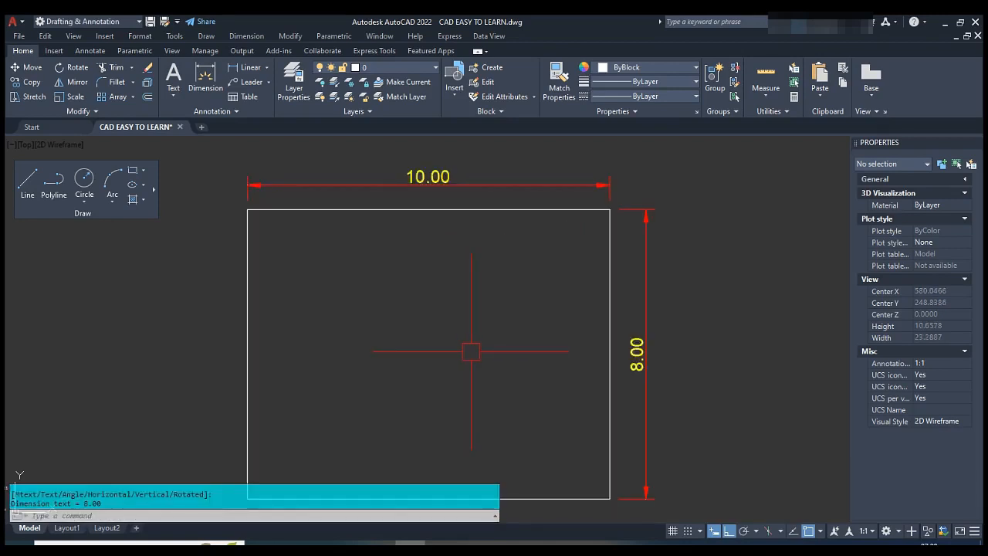
{"action": "left_click", "coordinate": [462, 213]}
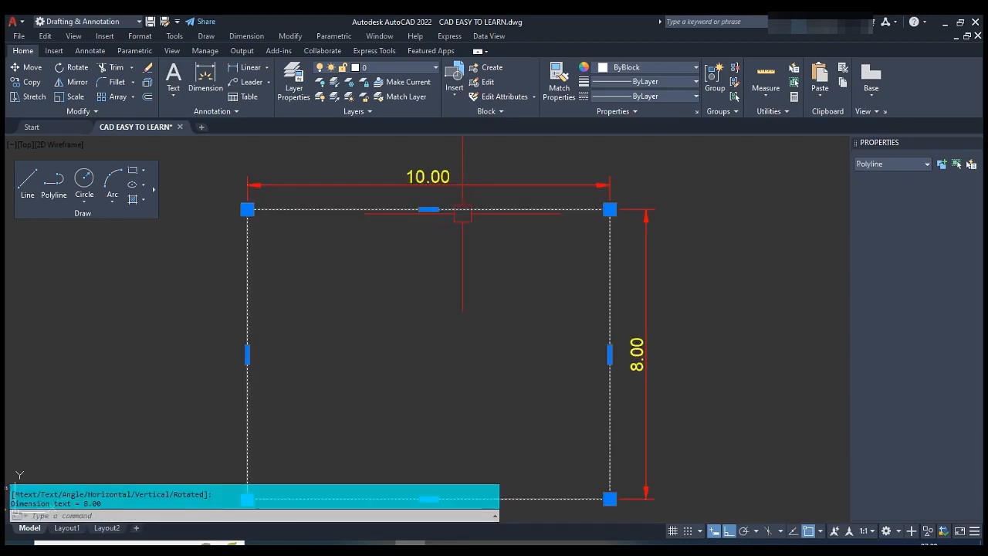
{"action": "left_click", "coordinate": [683, 336]}
{"action": "scroll", "coordinate": [675, 325], "scroll_direction": "down", "scroll_amount": 4}
{"action": "left_click", "coordinate": [595, 210]}
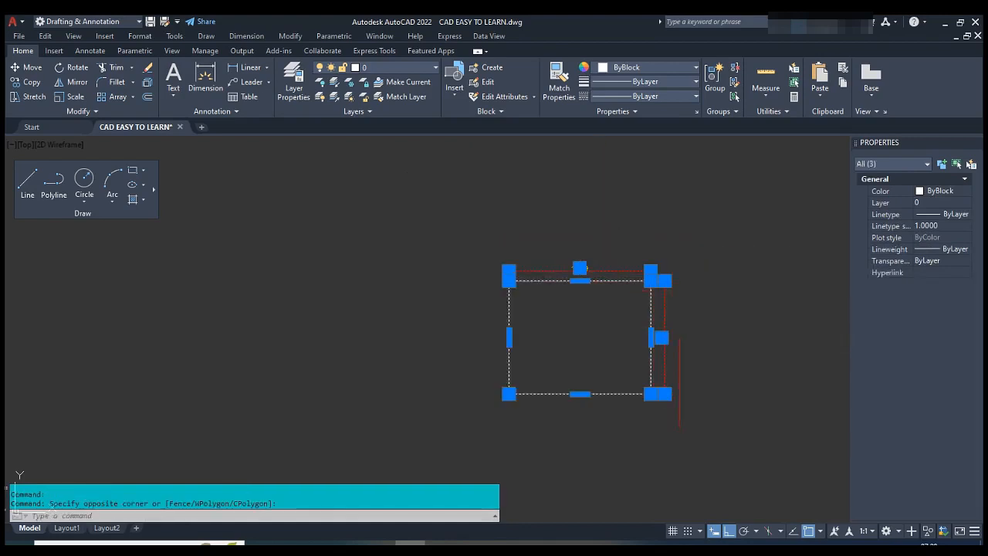
{"action": "scroll", "coordinate": [680, 327], "scroll_direction": "up", "scroll_amount": 4}
{"action": "scroll", "coordinate": [702, 330], "scroll_direction": "down", "scroll_amount": 2}
{"action": "key", "text": "Delete"}
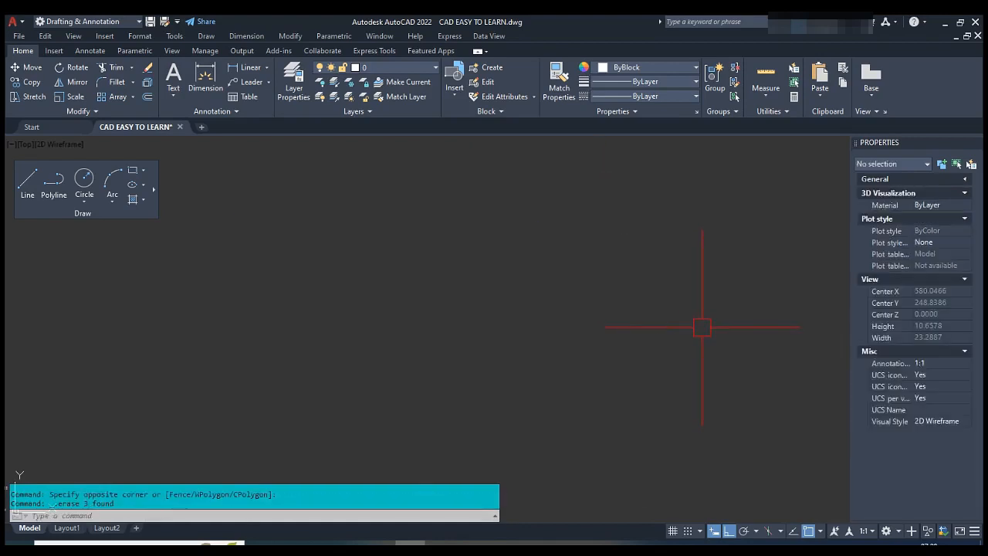
Start a RECTANG rectangle from a first corner in the empty drawing area and set its rotation angle to 30.
{"action": "type", "text": "REC"}
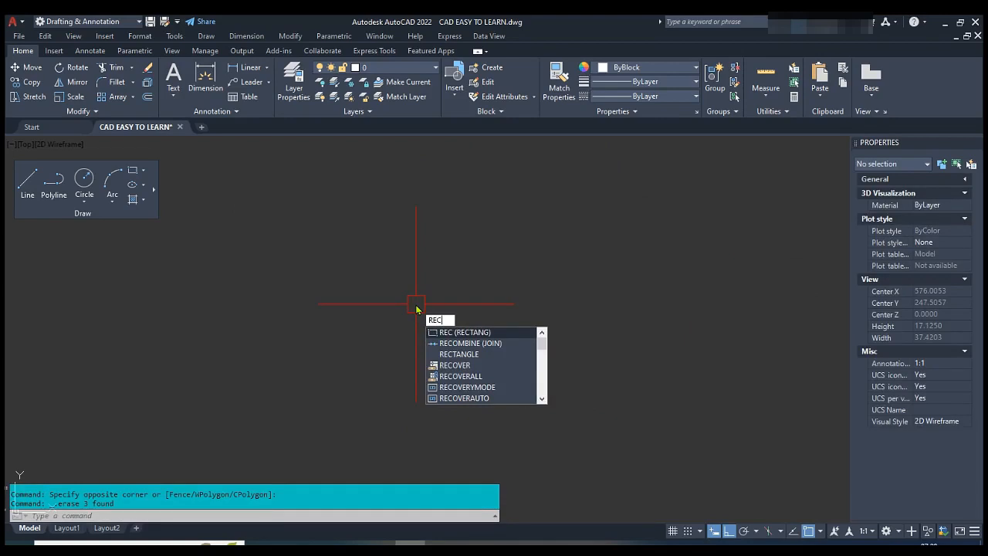
{"action": "key", "text": "Return"}
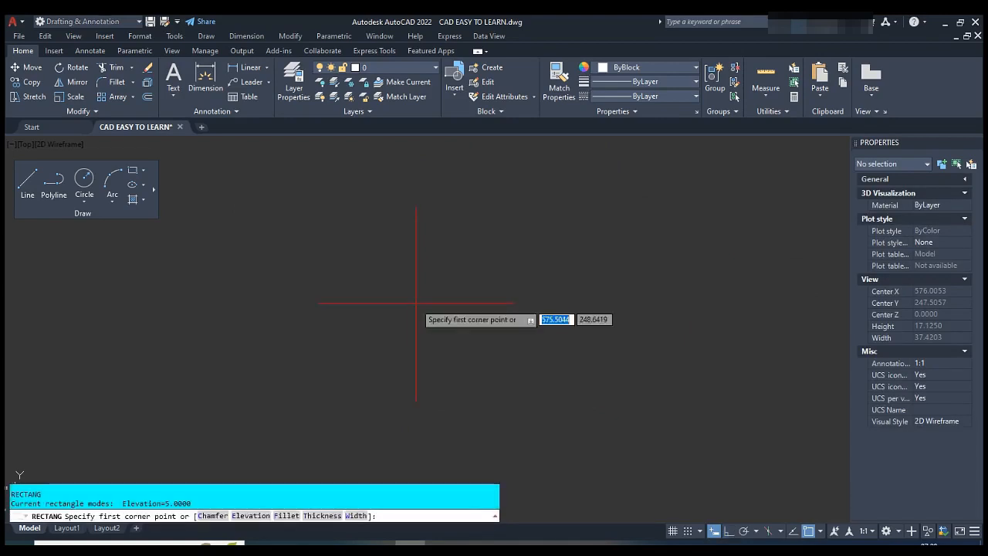
{"action": "left_click", "coordinate": [347, 249]}
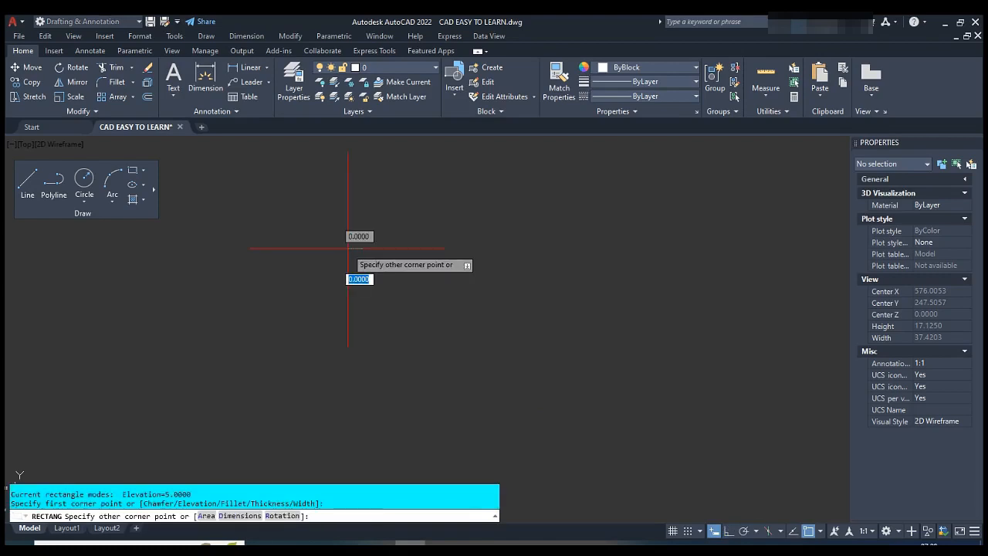
{"action": "type", "text": "R"}
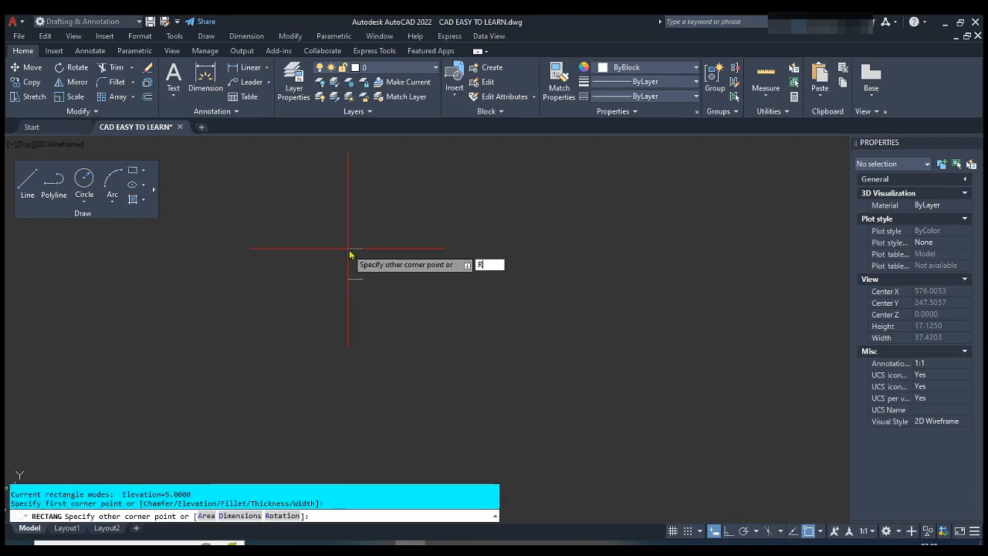
{"action": "key", "text": "Return"}
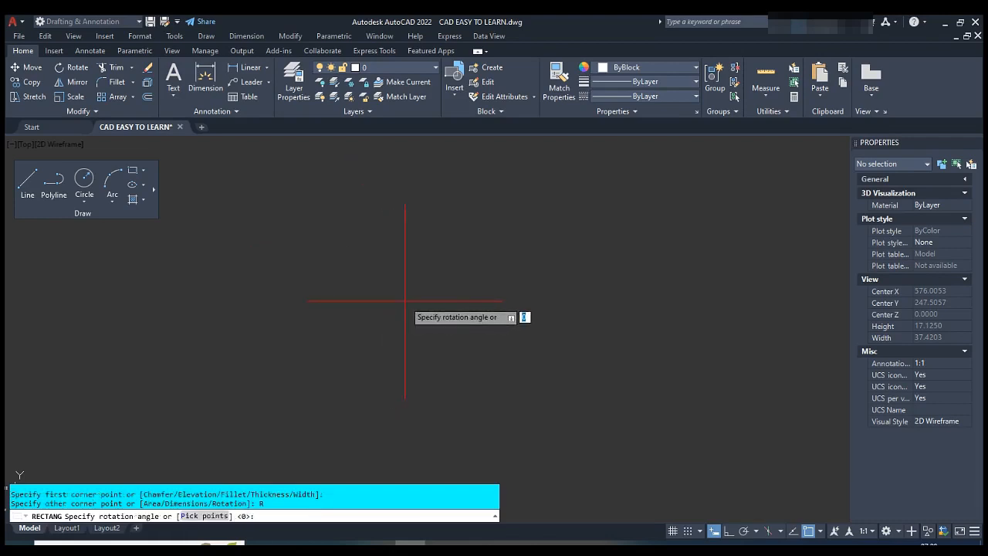
{"action": "key", "text": "F8"}
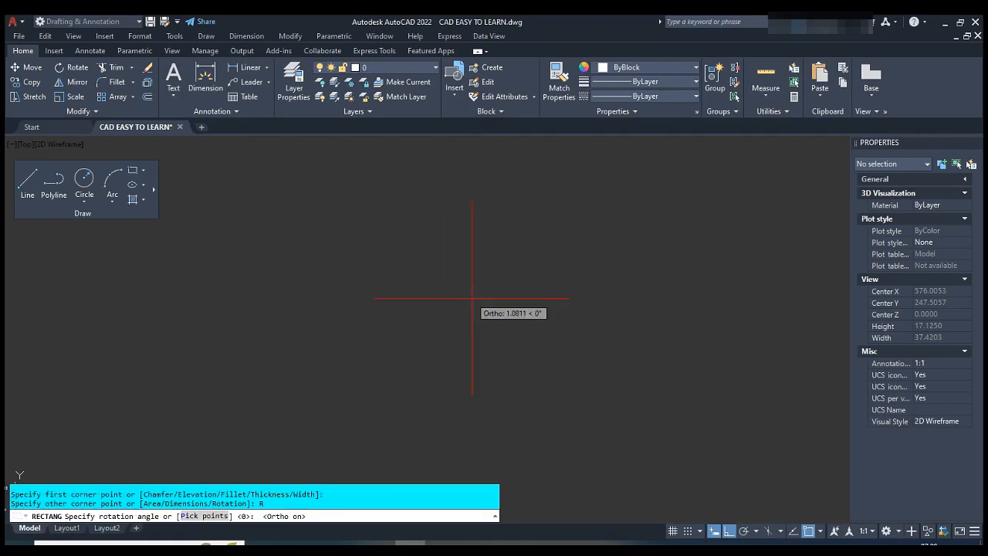
{"action": "type", "text": "30"}
{"action": "key", "text": "Return"}
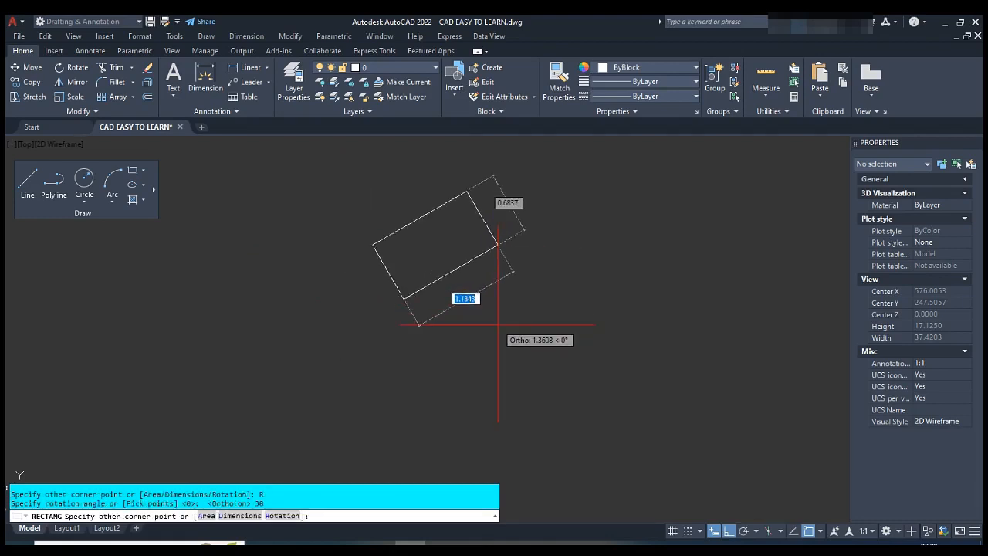
{"action": "key", "text": "F8"}
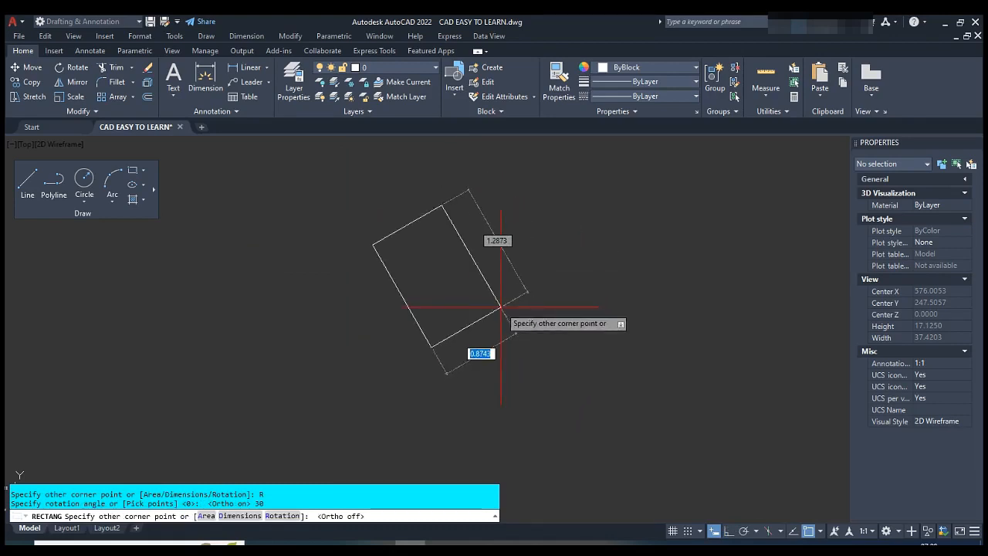
Finish the rotated rectangle with the Dimensions option, length 10 and width 8, extending right of the first corner.
{"action": "type", "text": "D"}
{"action": "key", "text": "Return"}
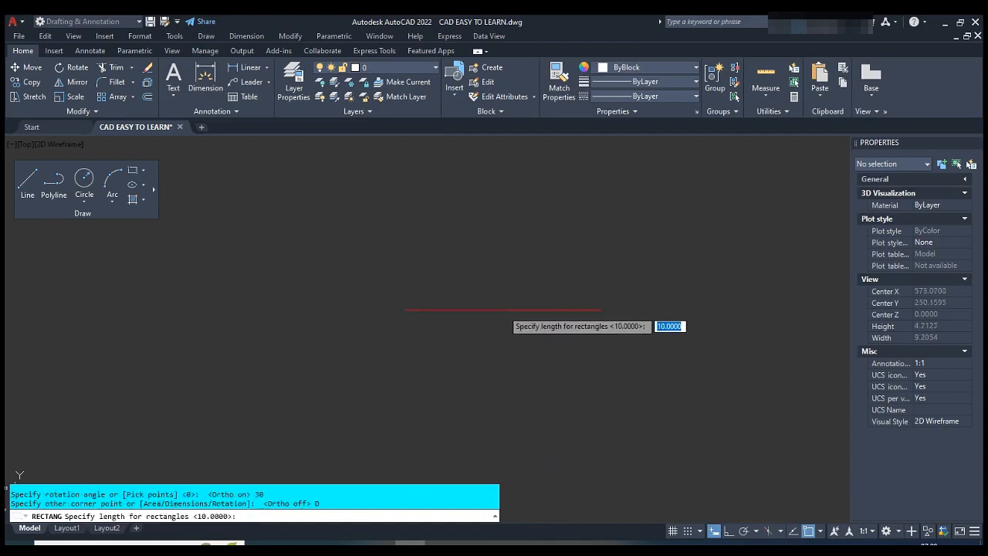
{"action": "type", "text": "10"}
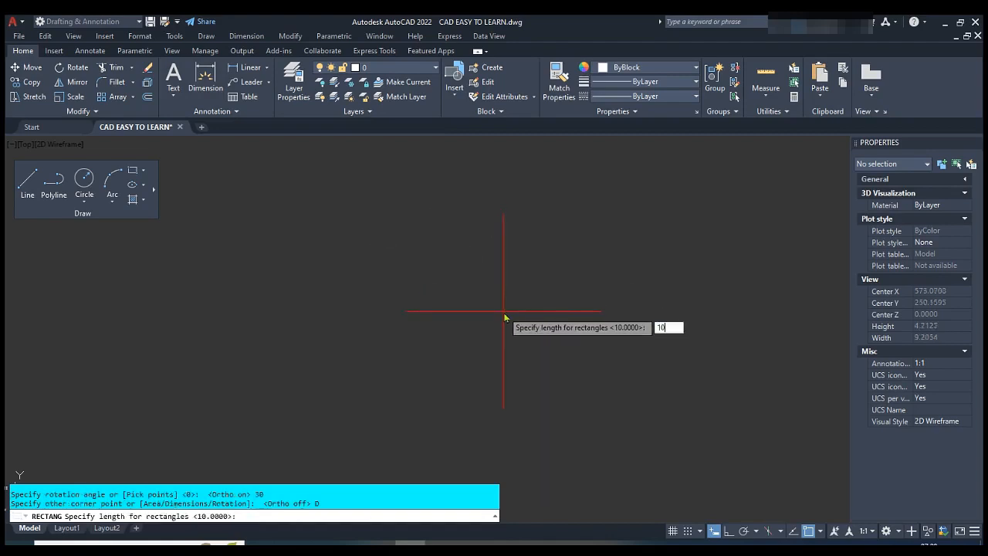
{"action": "key", "text": "Return"}
{"action": "type", "text": "8"}
{"action": "key", "text": "Return"}
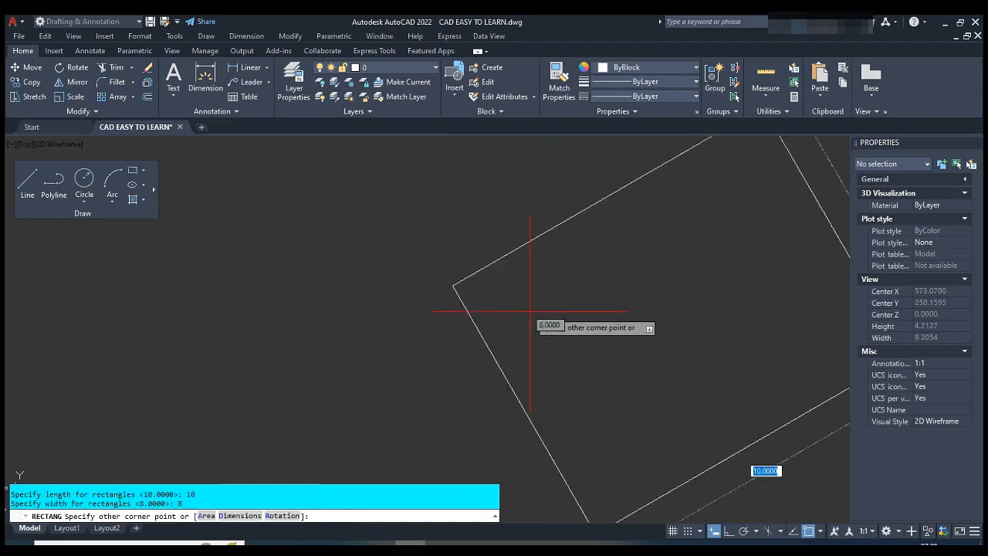
{"action": "left_click", "coordinate": [529, 311]}
{"action": "scroll", "coordinate": [390, 270], "scroll_direction": "down", "scroll_amount": 3}
Draw a horizontal polyline about 8.5 long to the right from the rotated rectangle's lowest corner.
{"action": "type", "text": "pl"}
{"action": "key", "text": "Return"}
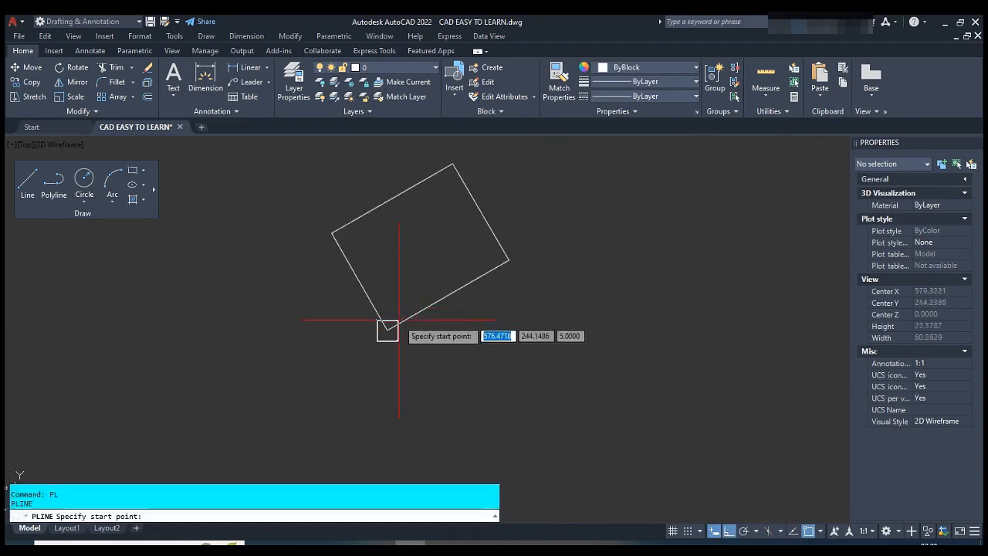
{"action": "left_click", "coordinate": [388, 327]}
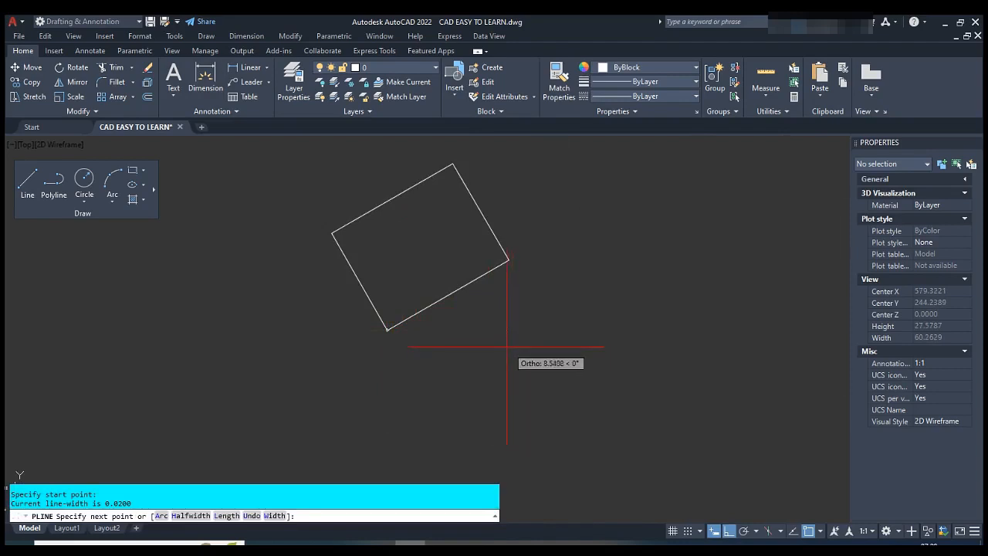
{"action": "key", "text": "Escape"}
{"action": "key", "text": "Return"}
{"action": "left_click", "coordinate": [408, 330]}
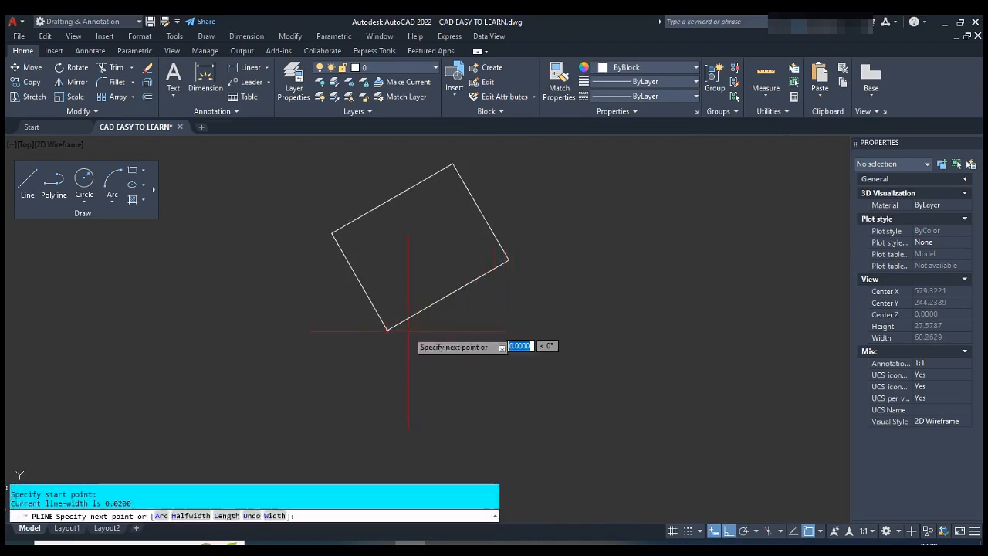
{"action": "left_click", "coordinate": [506, 331]}
{"action": "key", "text": "Return"}
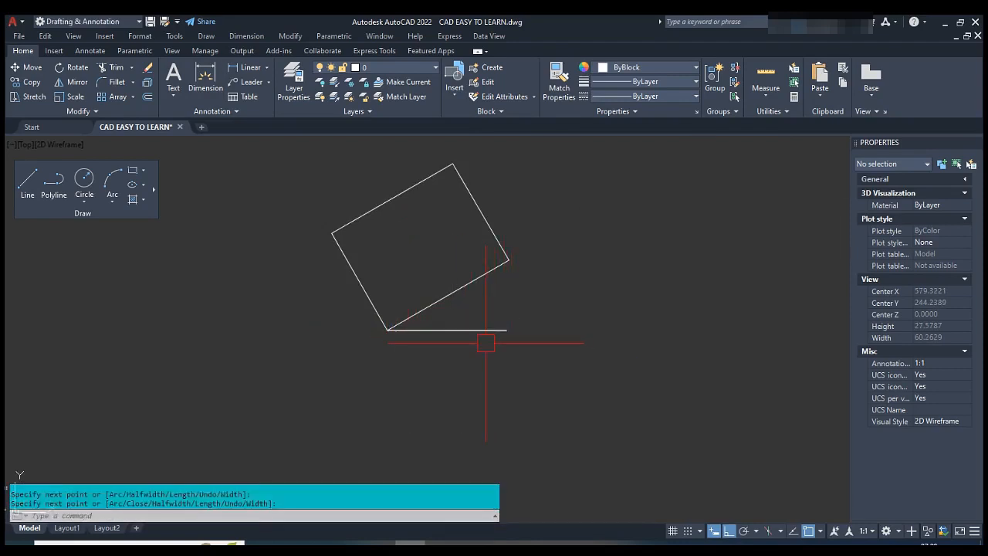
Add an angular dimension between the horizontal polyline and the rotated rectangle's lower edge.
{"action": "type", "text": "dan"}
{"action": "key", "text": "Return"}
{"action": "left_click", "coordinate": [453, 330]}
{"action": "left_click", "coordinate": [441, 297]}
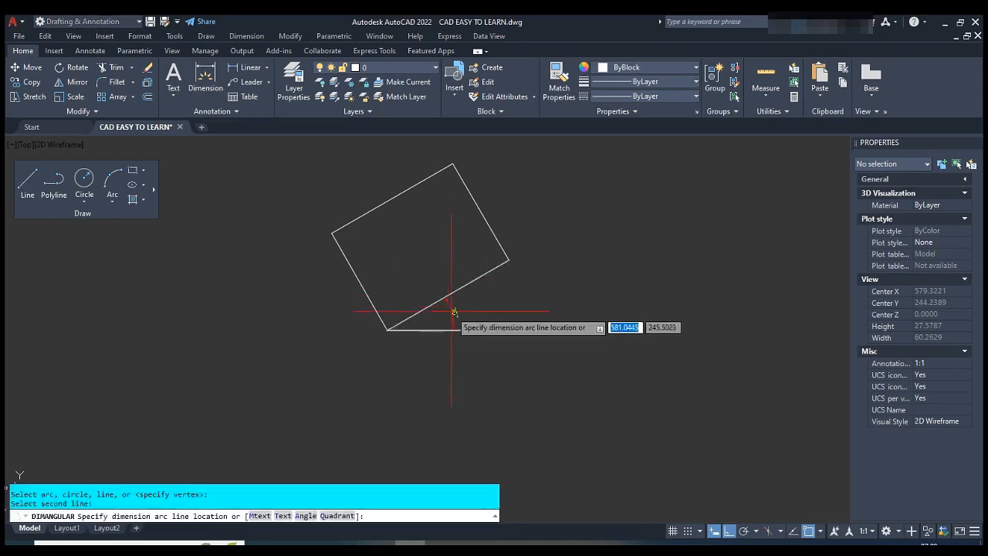
{"action": "scroll", "coordinate": [455, 316], "scroll_direction": "up", "scroll_amount": 2}
{"action": "left_click", "coordinate": [469, 303]}
{"action": "scroll", "coordinate": [540, 324], "scroll_direction": "up", "scroll_amount": 3}
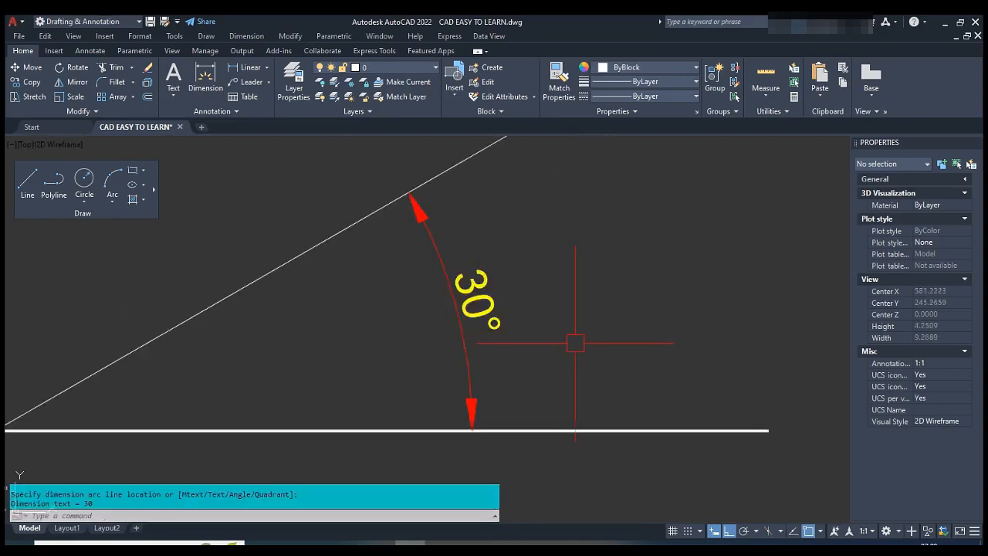
Add an aligned dimension outside the short right-hand edge of the rotated rectangle.
{"action": "scroll", "coordinate": [577, 345], "scroll_direction": "down", "scroll_amount": 5}
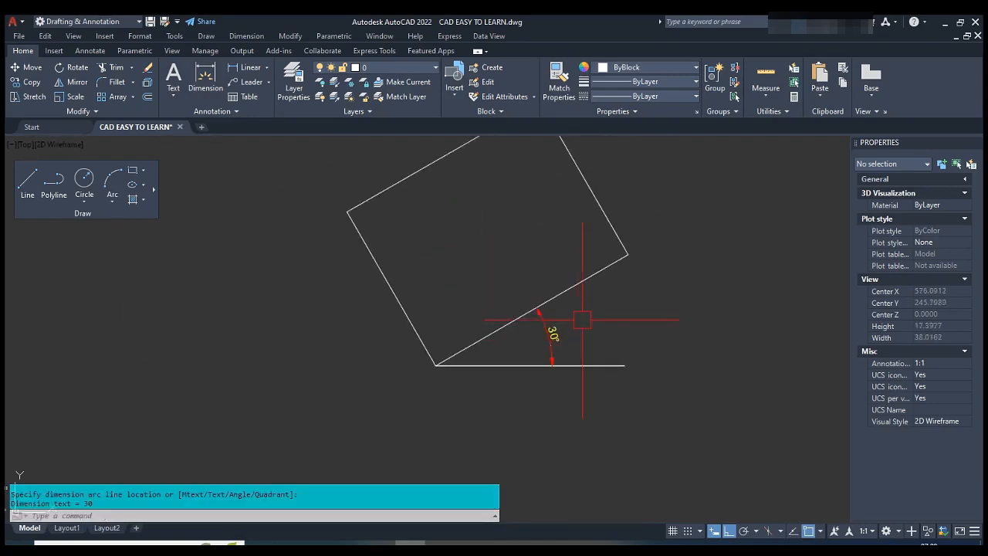
{"action": "middle_click_drag", "start_coordinate": [582, 319], "coordinate": [530, 376]}
{"action": "type", "text": "DAL"}
{"action": "key", "text": "Return"}
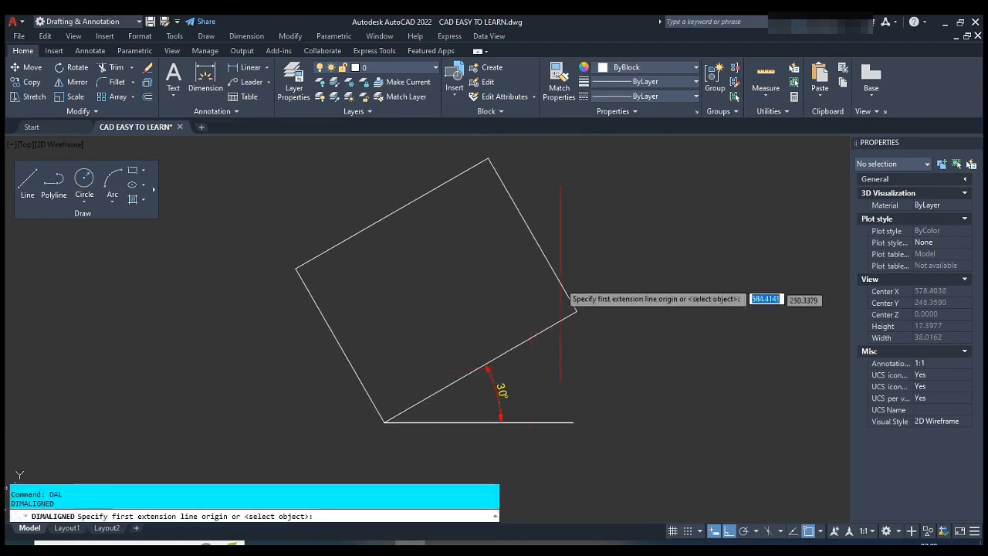
{"action": "key", "text": "Return"}
{"action": "left_click", "coordinate": [537, 242]}
{"action": "left_click", "coordinate": [559, 223]}
Add an aligned dimension outside the long upper edge of the rotated rectangle.
{"action": "key", "text": "Return"}
{"action": "key", "text": "Return"}
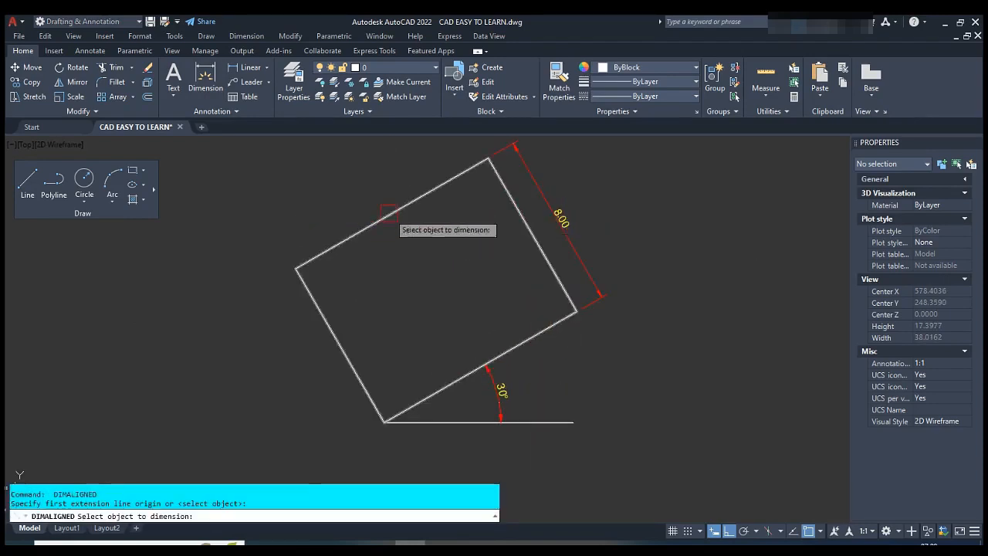
{"action": "left_click", "coordinate": [389, 213]}
{"action": "left_click", "coordinate": [378, 193]}
{"action": "scroll", "coordinate": [392, 269], "scroll_direction": "down", "scroll_amount": 2}
{"action": "scroll", "coordinate": [471, 269], "scroll_direction": "up", "scroll_amount": 2}
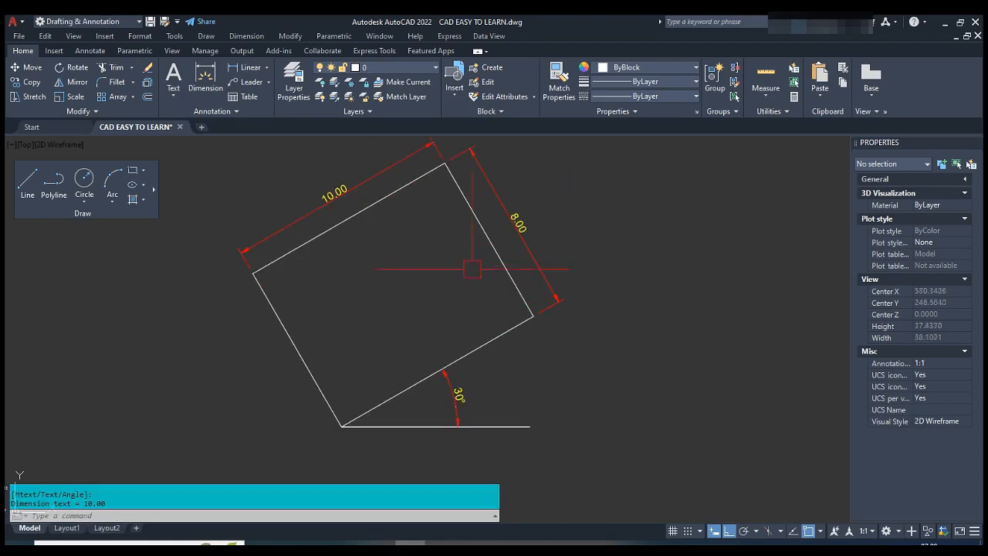
Draw a small free-corner rectangle to the right of the rotated one, with the RECTANG rotation angle set to 0.
{"action": "middle_click_drag", "start_coordinate": [472, 269], "coordinate": [321, 283]}
{"action": "type", "text": "REC"}
{"action": "key", "text": "Return"}
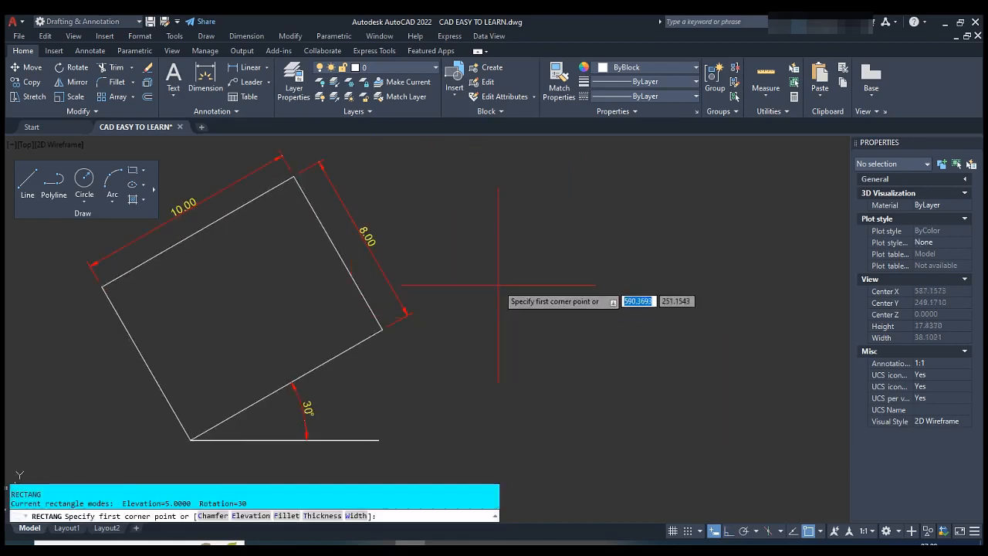
{"action": "left_click", "coordinate": [498, 280]}
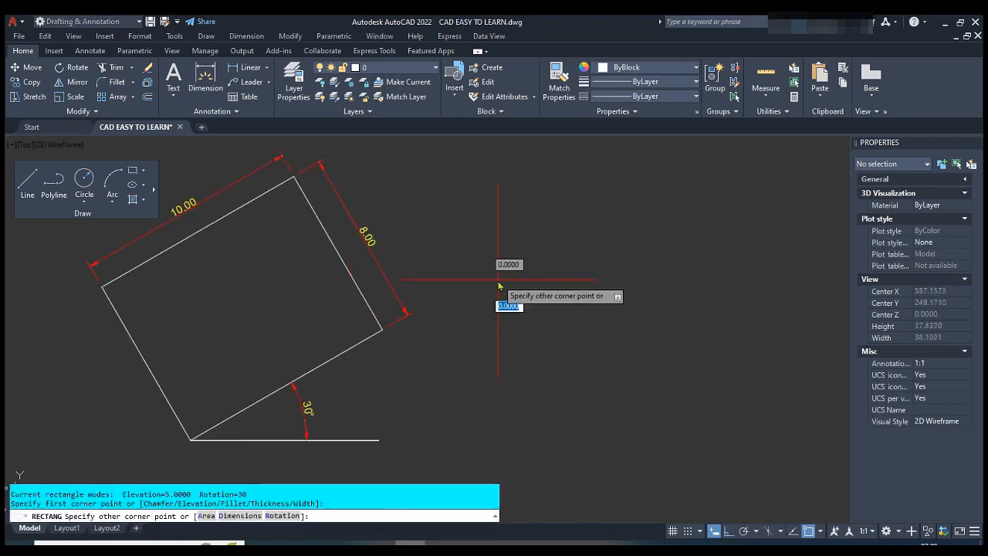
{"action": "type", "text": "R"}
{"action": "key", "text": "Return"}
{"action": "type", "text": "0"}
{"action": "key", "text": "Return"}
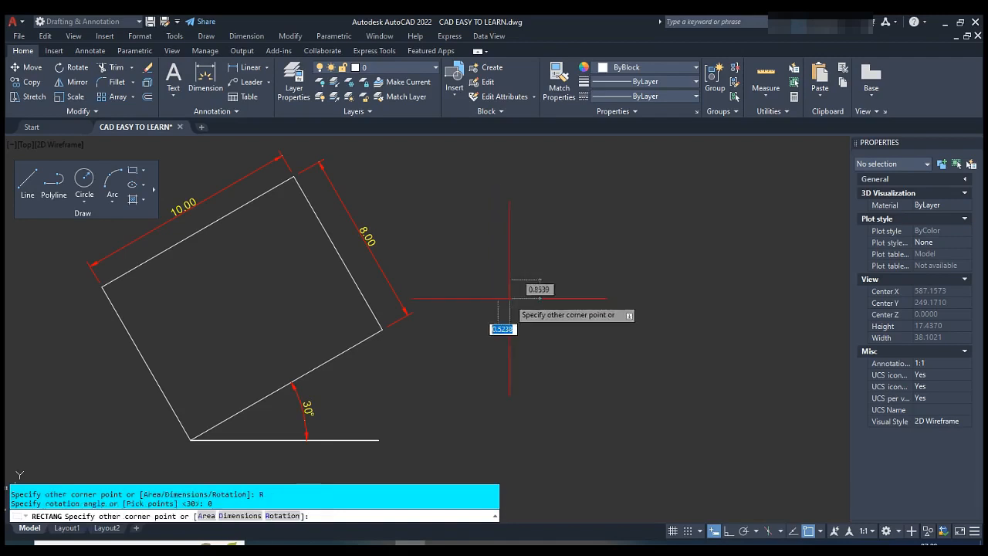
{"action": "left_click", "coordinate": [553, 330]}
Erase all objects in the drawing.
{"action": "key", "text": "ctrl+a"}
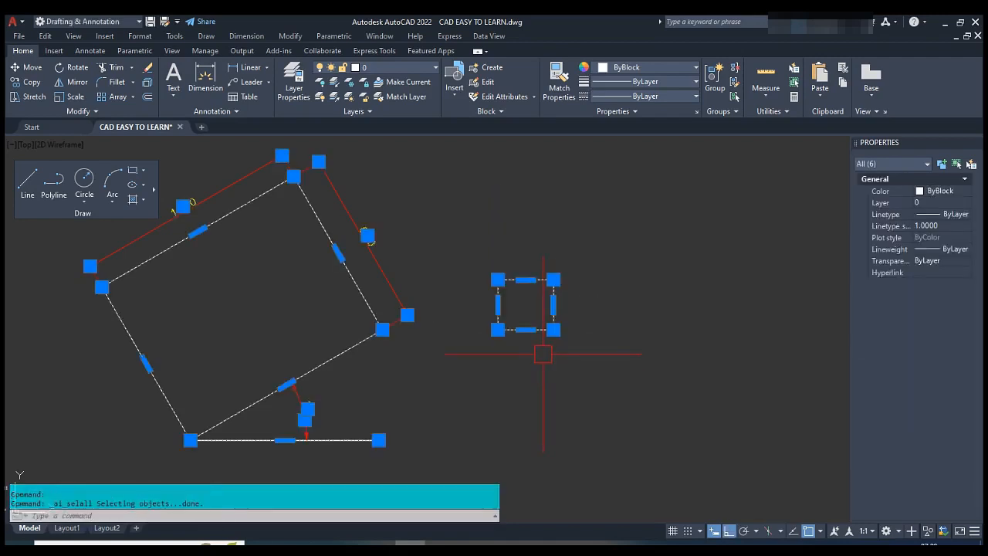
{"action": "key", "text": "Delete"}
Start the RECTANG command and set its first chamfer distance to 0.5 and its second to 1.
{"action": "type", "text": "REC"}
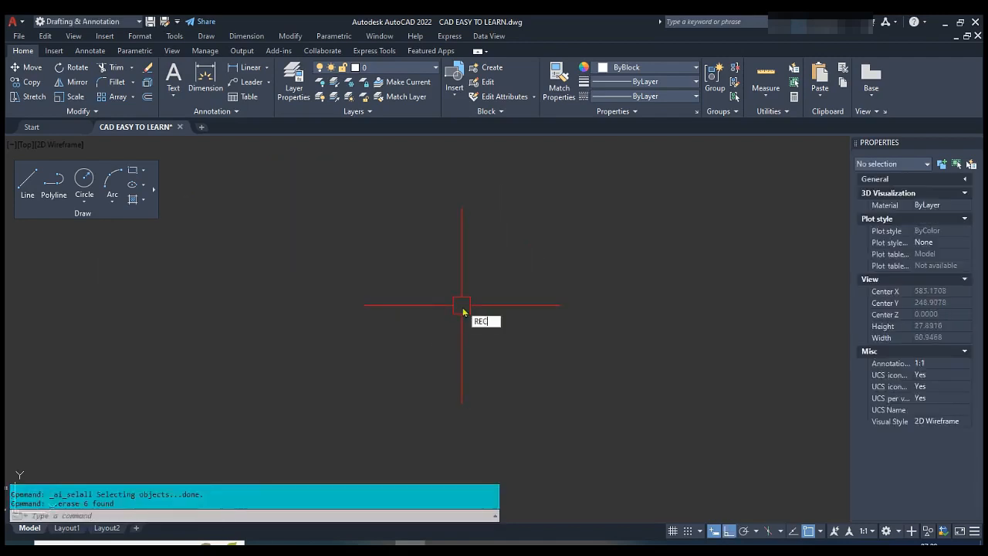
{"action": "key", "text": "Return"}
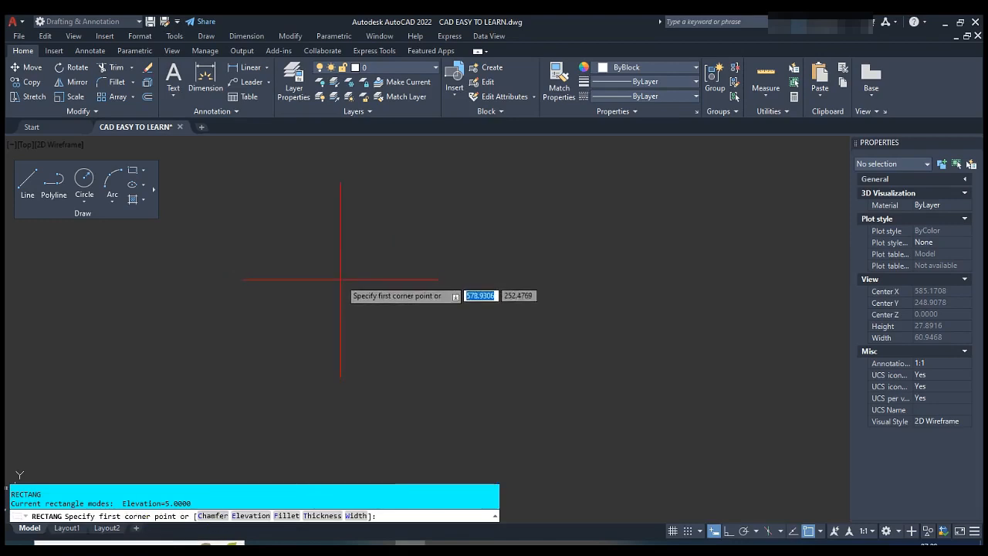
{"action": "type", "text": "C"}
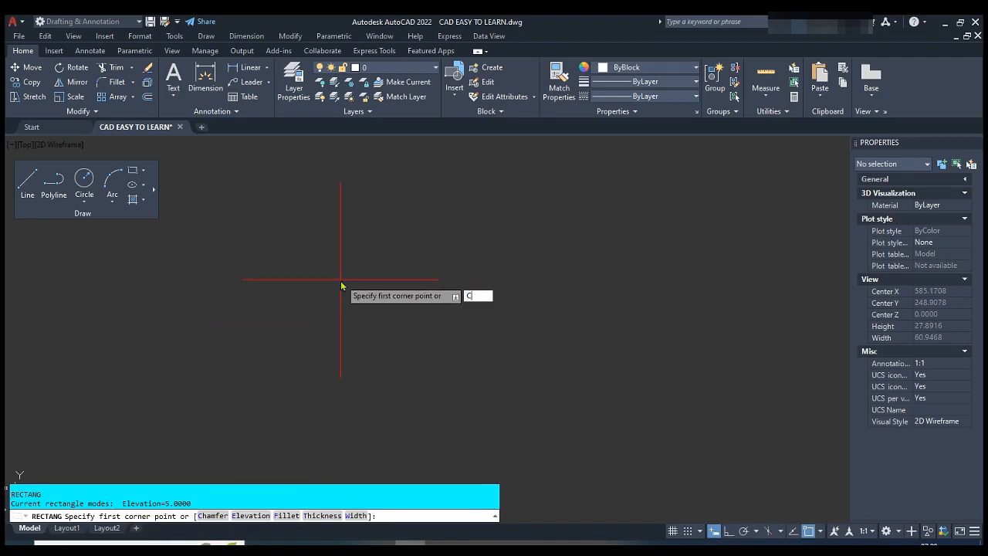
{"action": "key", "text": "Return"}
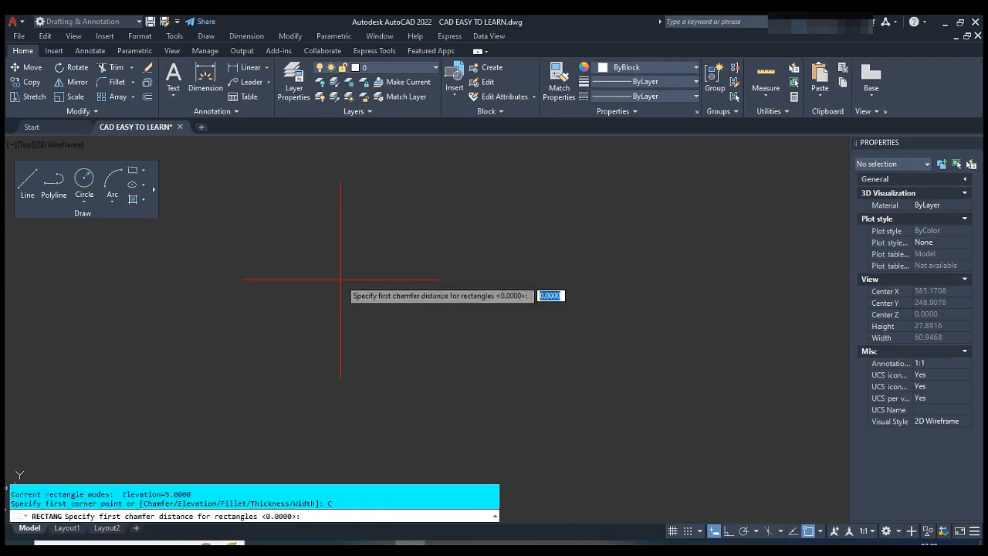
{"action": "key", "text": "BackSpace"}
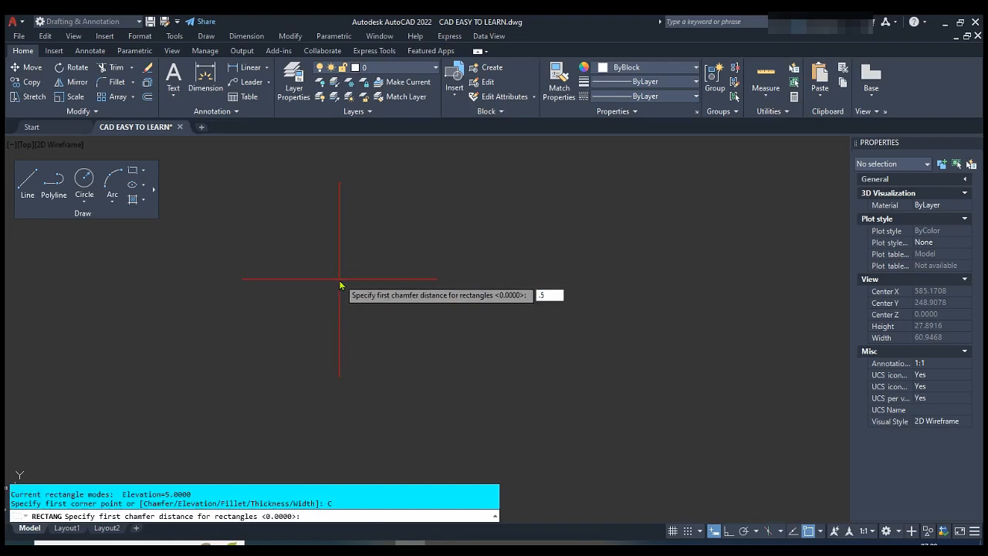
{"action": "key", "text": "Return"}
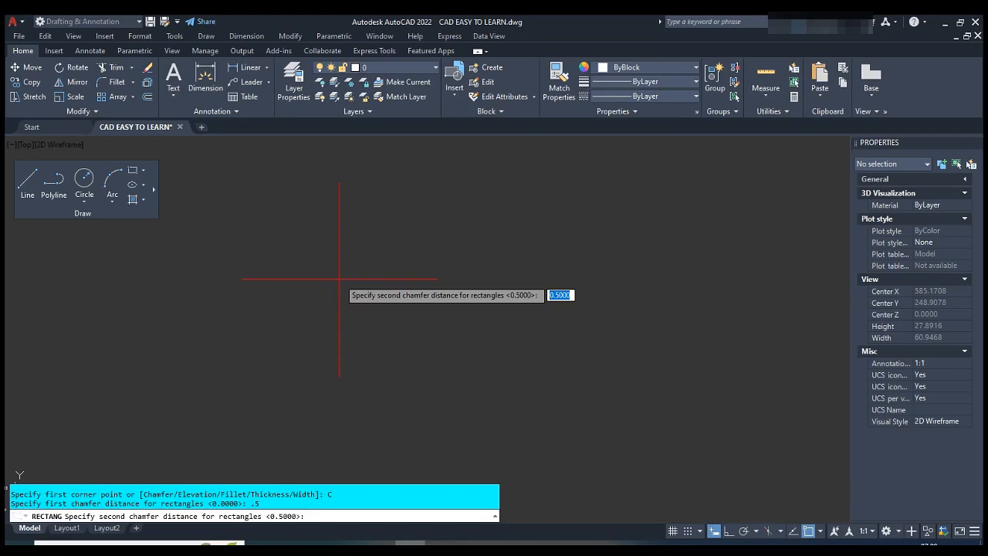
{"action": "type", "text": "1"}
{"action": "key", "text": "Return"}
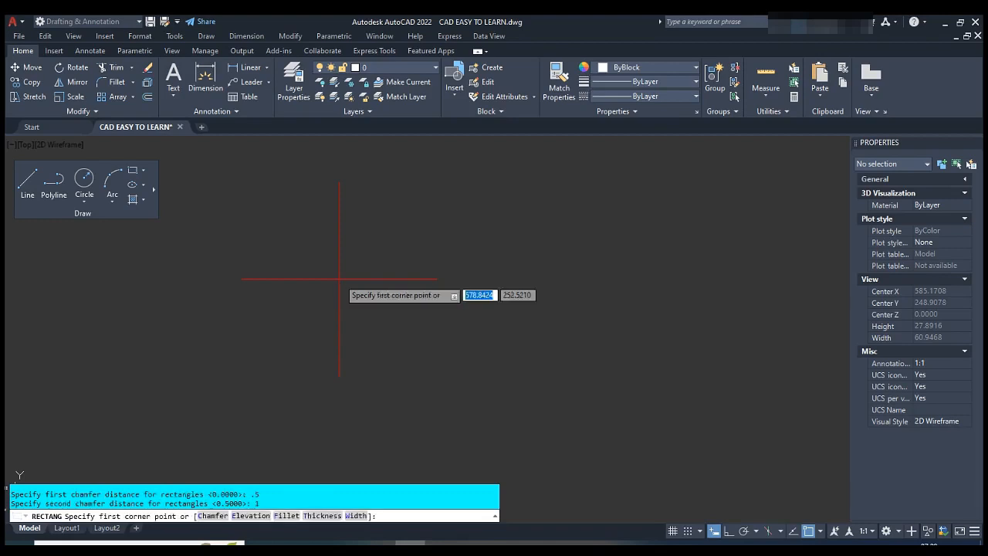
Draw the chamfered rectangle in the empty drawing area using the Dimensions option, with length 10 and width 8.
{"action": "left_click", "coordinate": [323, 251]}
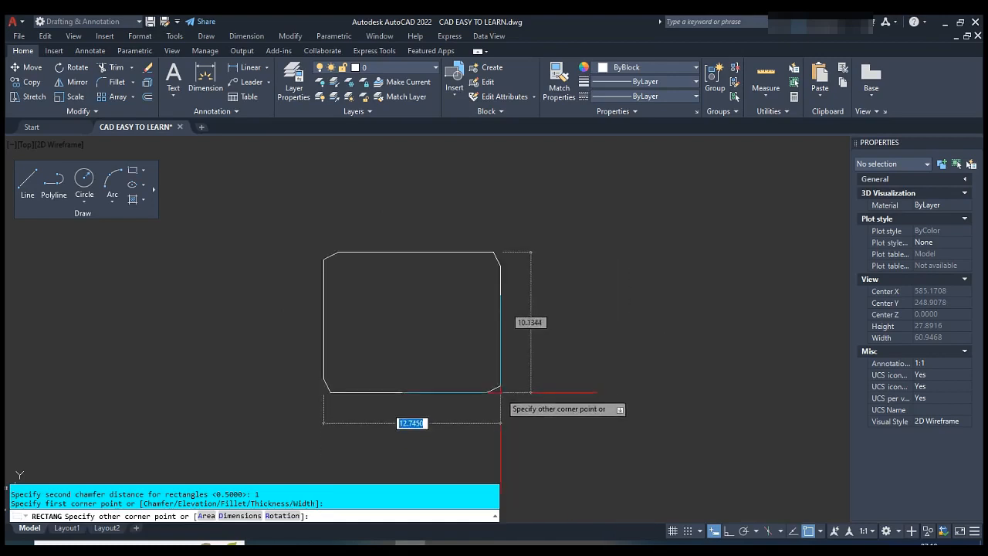
{"action": "type", "text": "D"}
{"action": "key", "text": "Return"}
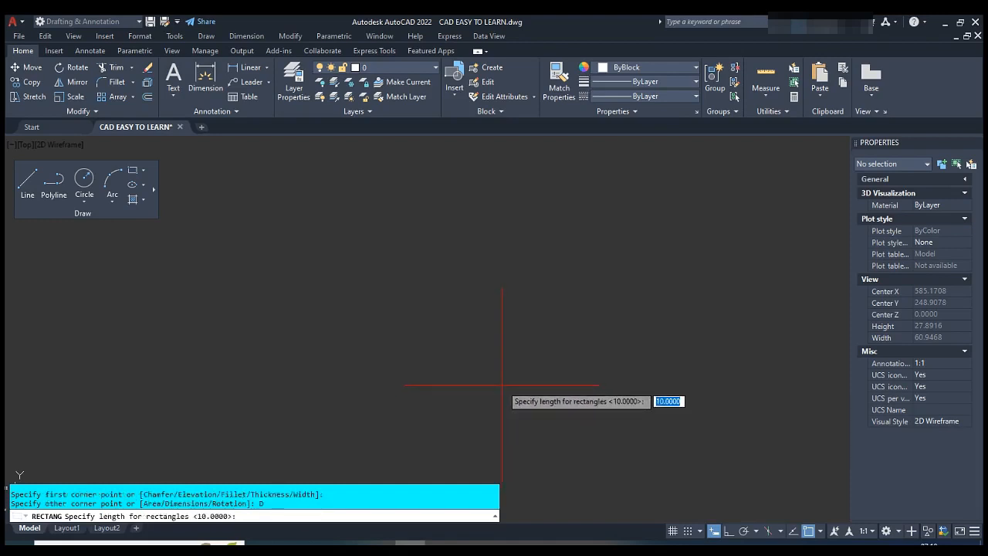
{"action": "type", "text": "10"}
{"action": "key", "text": "Return"}
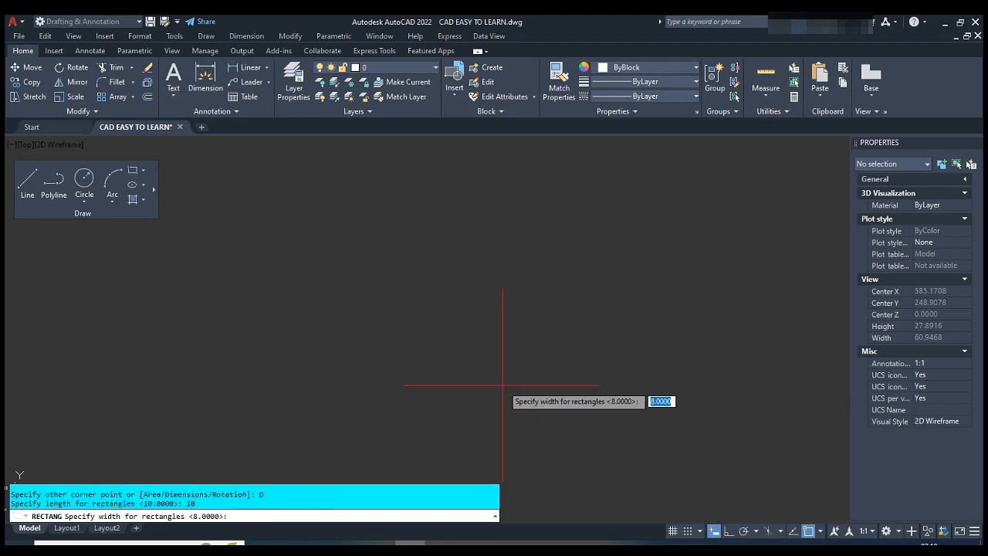
{"action": "type", "text": "8"}
{"action": "key", "text": "Return"}
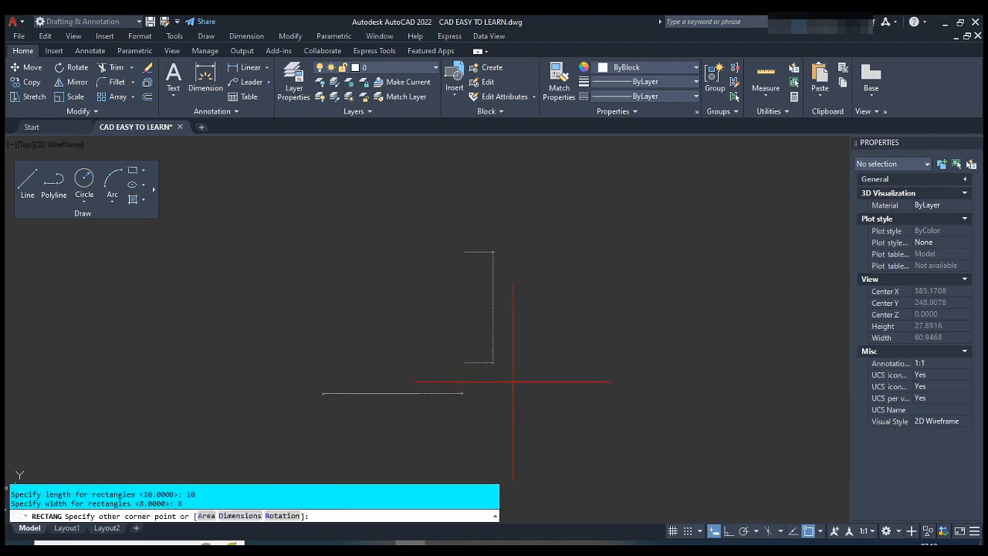
{"action": "left_click", "coordinate": [456, 388]}
Add a horizontal linear dimension of the overall length below the chamfered rectangle.
{"action": "type", "text": "DLI"}
{"action": "key", "text": "Return"}
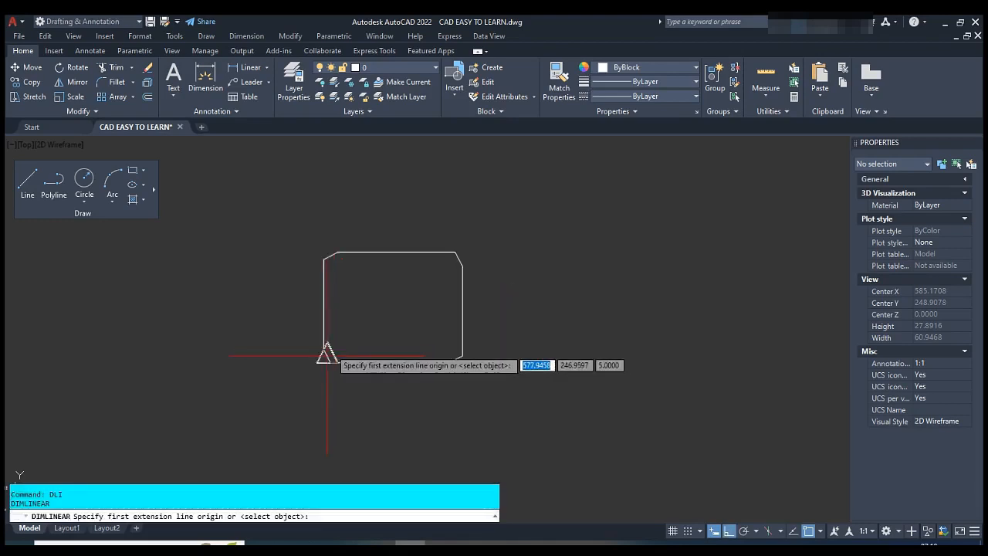
{"action": "left_click", "coordinate": [324, 349]}
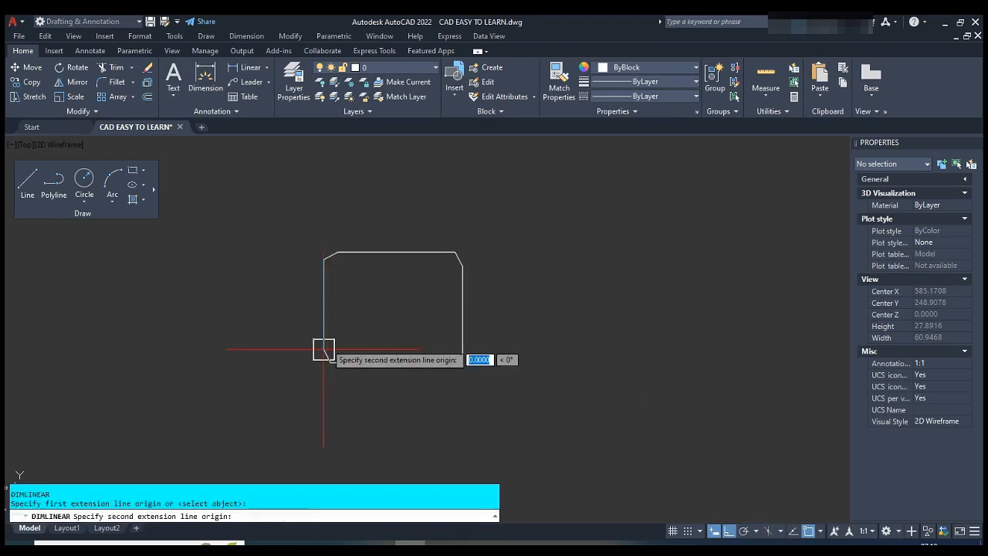
{"action": "left_click", "coordinate": [462, 355]}
{"action": "left_click", "coordinate": [464, 378]}
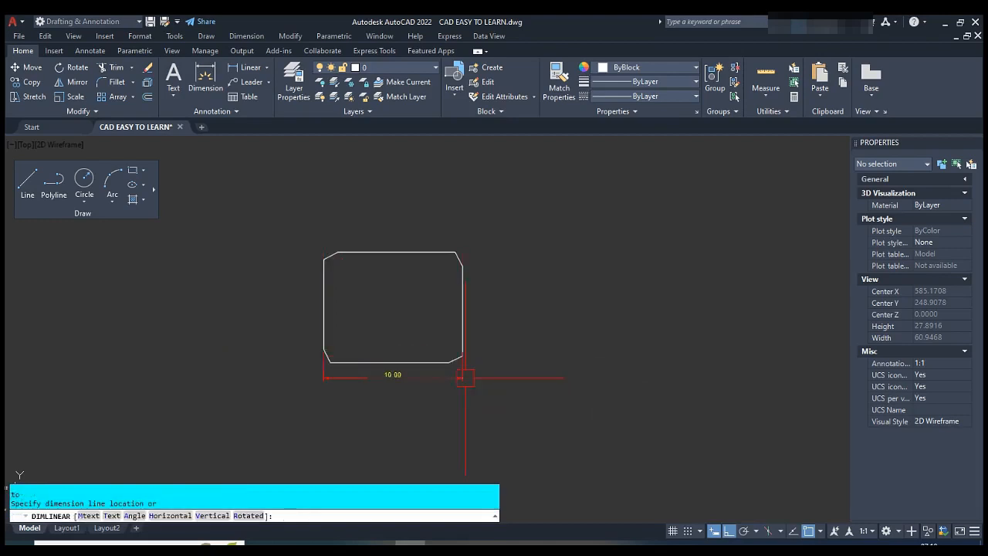
Add a vertical linear dimension of the overall height to the right of the chamfered rectangle.
{"action": "key", "text": "Return"}
{"action": "scroll", "coordinate": [455, 361], "scroll_direction": "up", "scroll_amount": 5}
{"action": "left_click", "coordinate": [409, 348]}
{"action": "scroll", "coordinate": [409, 371], "scroll_direction": "down", "scroll_amount": 5}
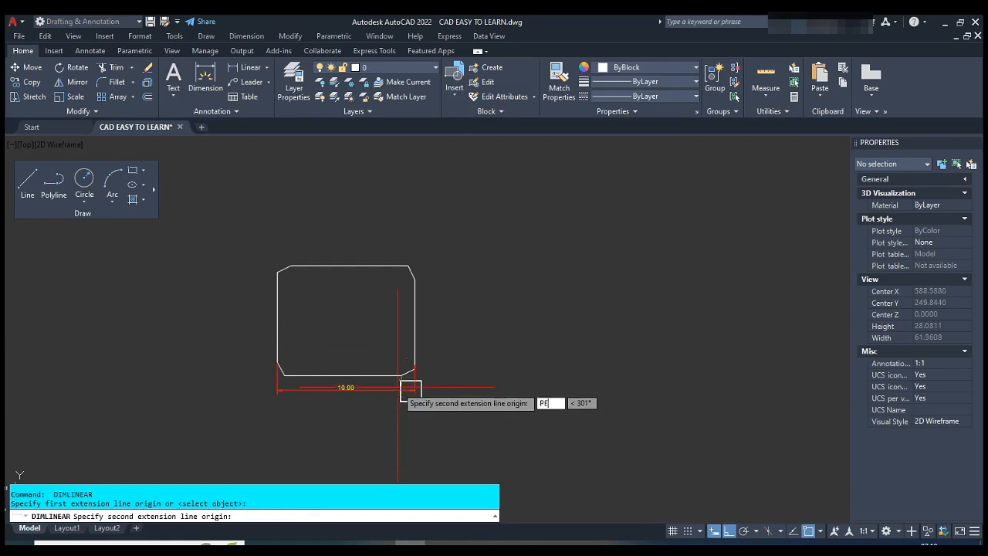
{"action": "left_click", "coordinate": [406, 265]}
{"action": "left_click", "coordinate": [432, 314]}
{"action": "scroll", "coordinate": [424, 312], "scroll_direction": "up", "scroll_amount": 2}
{"action": "middle_click_drag", "start_coordinate": [411, 326], "coordinate": [647, 346]}
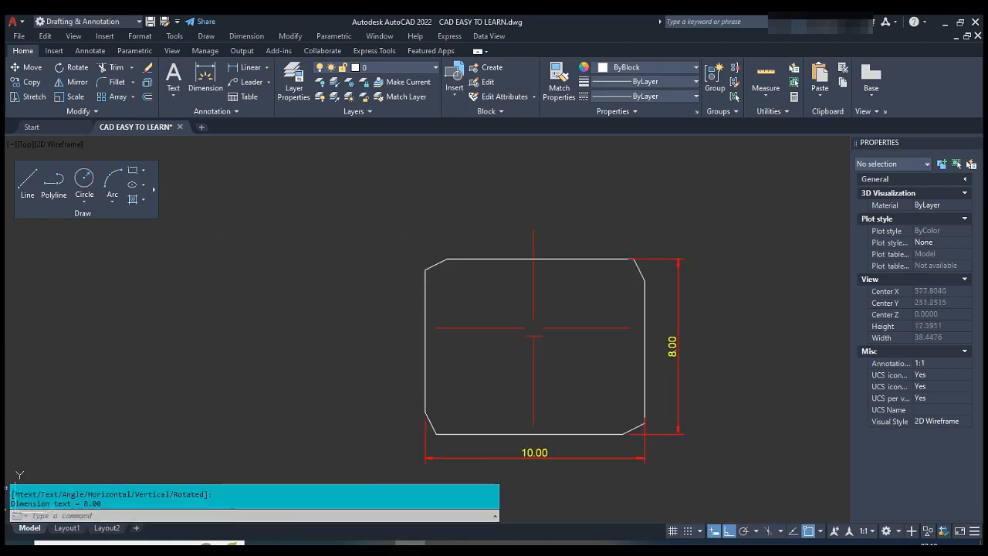
Add a vertical linear dimension of the upper-left chamfer, placed to the left of that corner.
{"action": "type", "text": "DLI"}
{"action": "key", "text": "Return"}
{"action": "left_click", "coordinate": [424, 271]}
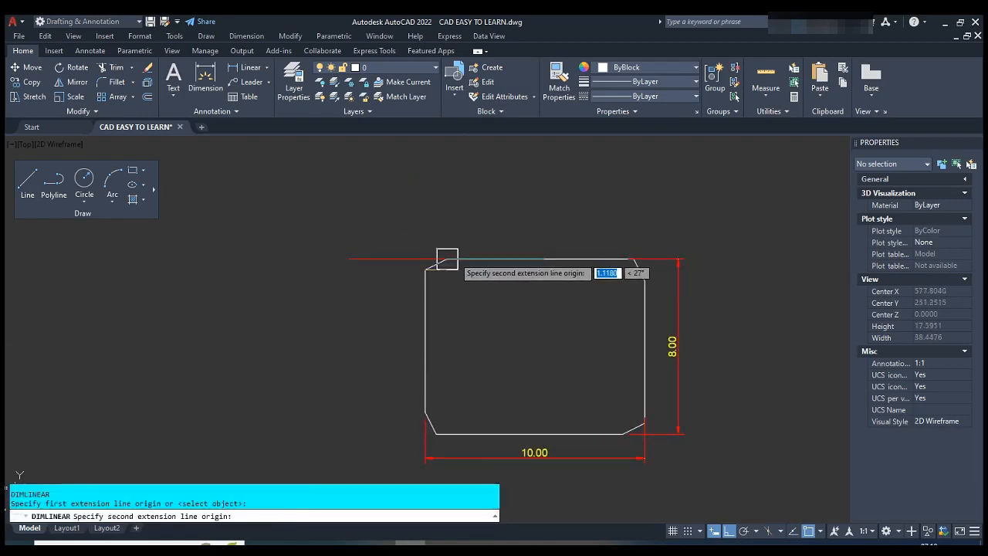
{"action": "left_click", "coordinate": [447, 260]}
{"action": "scroll", "coordinate": [409, 271], "scroll_direction": "up", "scroll_amount": 4}
{"action": "left_click", "coordinate": [406, 272]}
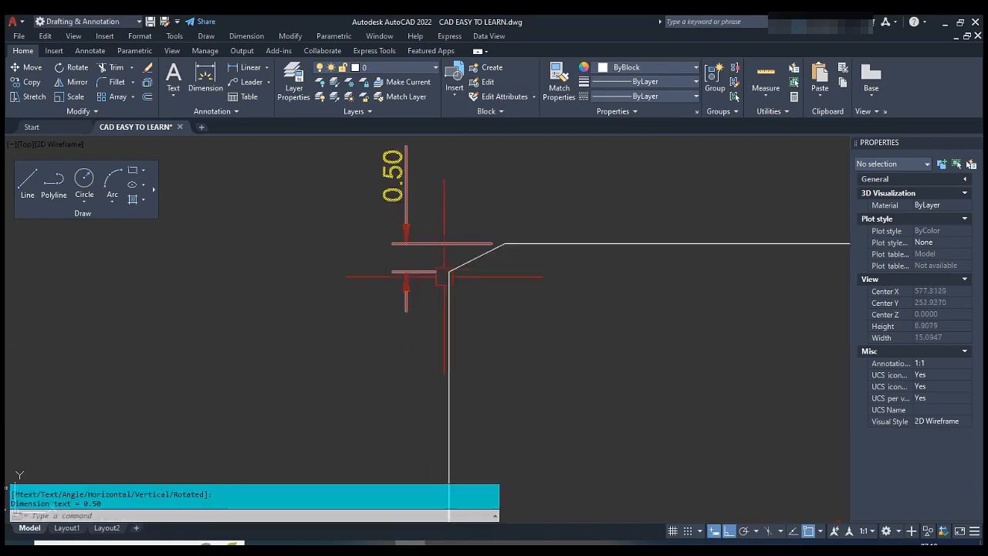
Add a horizontal linear dimension of the upper-left chamfer, placed above that corner.
{"action": "key", "text": "Return"}
{"action": "left_click", "coordinate": [448, 271]}
{"action": "left_click", "coordinate": [504, 244]}
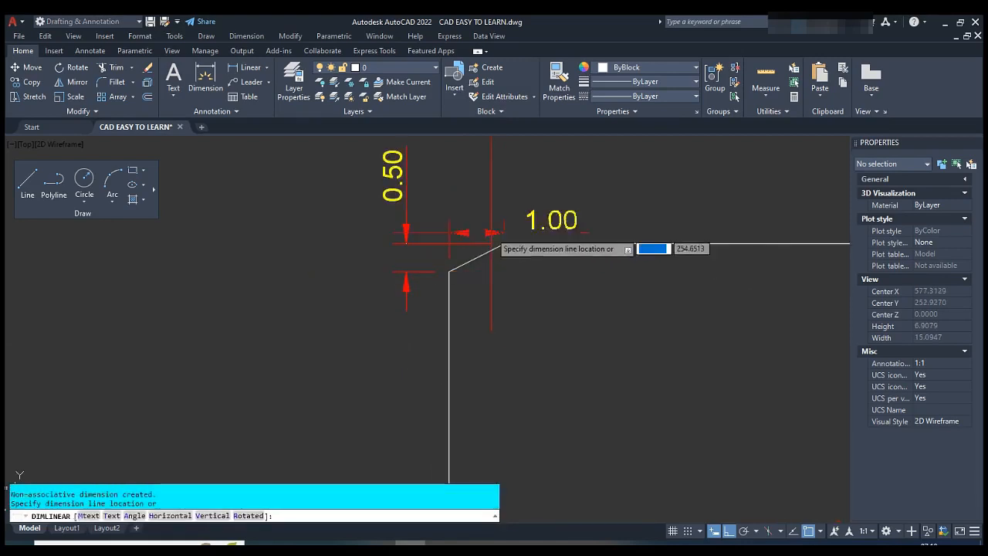
{"action": "left_click", "coordinate": [470, 194]}
{"action": "scroll", "coordinate": [410, 423], "scroll_direction": "up", "scroll_amount": 2}
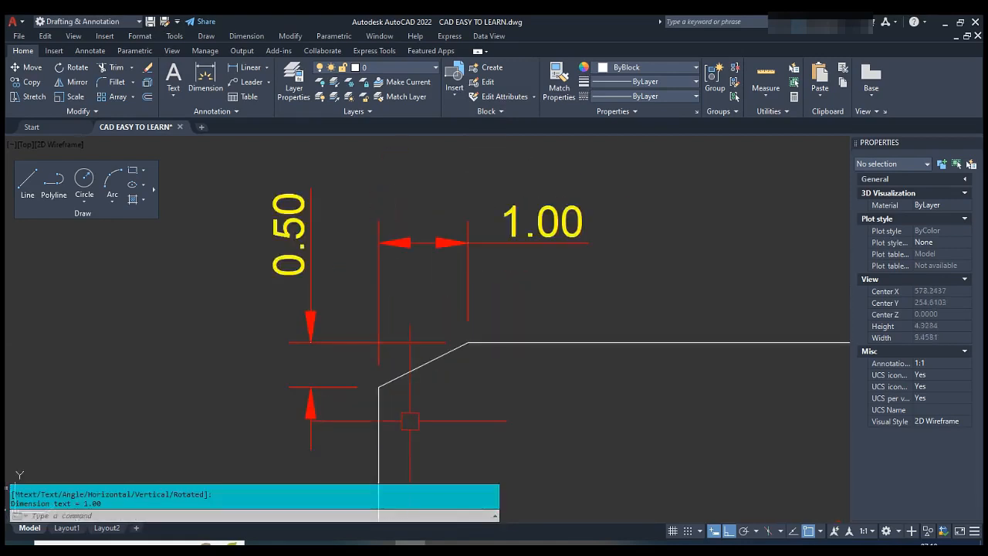
{"action": "scroll", "coordinate": [410, 423], "scroll_direction": "down", "scroll_amount": 4}
{"action": "scroll", "coordinate": [409, 261], "scroll_direction": "up", "scroll_amount": 1}
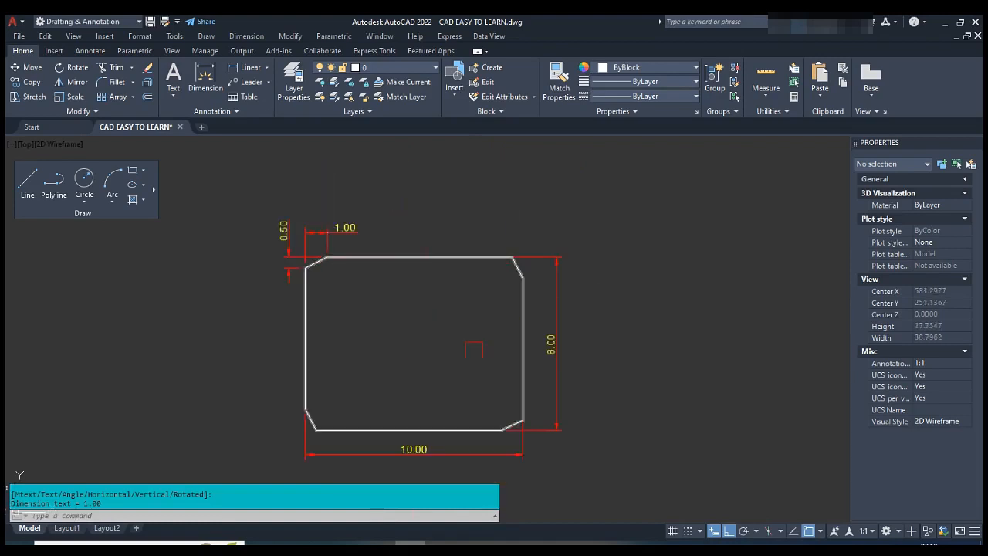
Erase the chamfered rectangle together with all its dimensions.
{"action": "key", "text": "ctrl+a"}
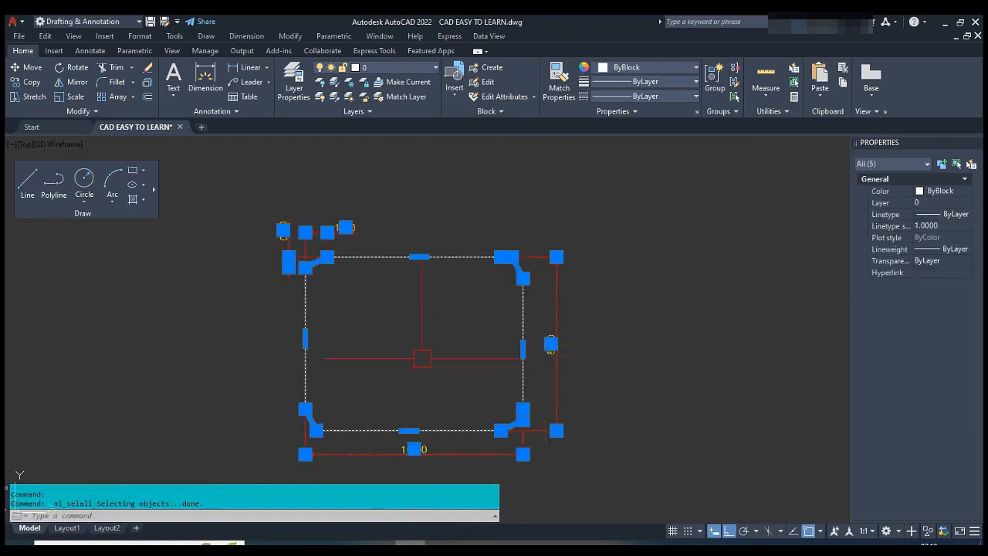
{"action": "scroll", "coordinate": [417, 353], "scroll_direction": "up", "scroll_amount": 1}
{"action": "scroll", "coordinate": [416, 353], "scroll_direction": "down", "scroll_amount": 1}
{"action": "key", "text": "Delete"}
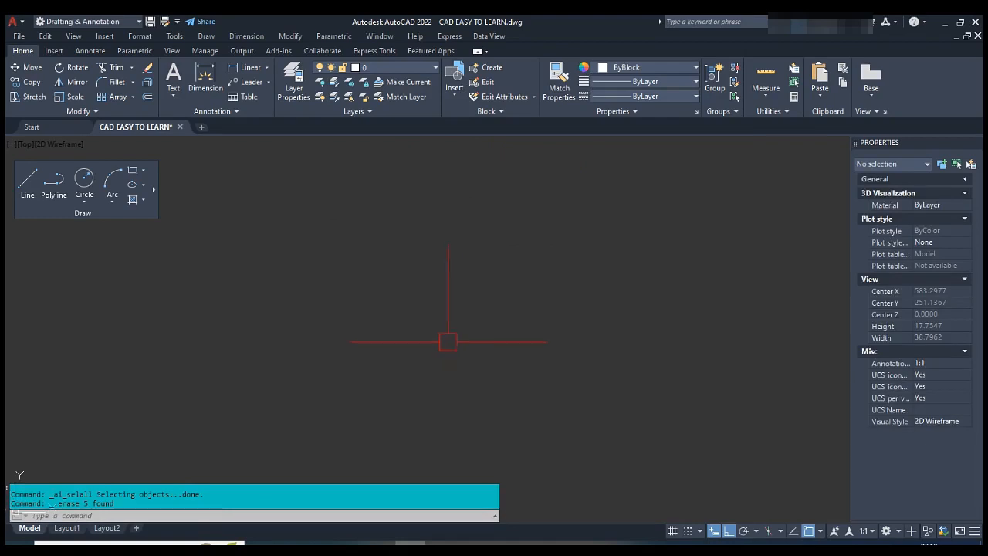
Restart RECTANG and reset both its first and second chamfer distances to 0.
{"action": "type", "text": "rec"}
{"action": "key", "text": "Return"}
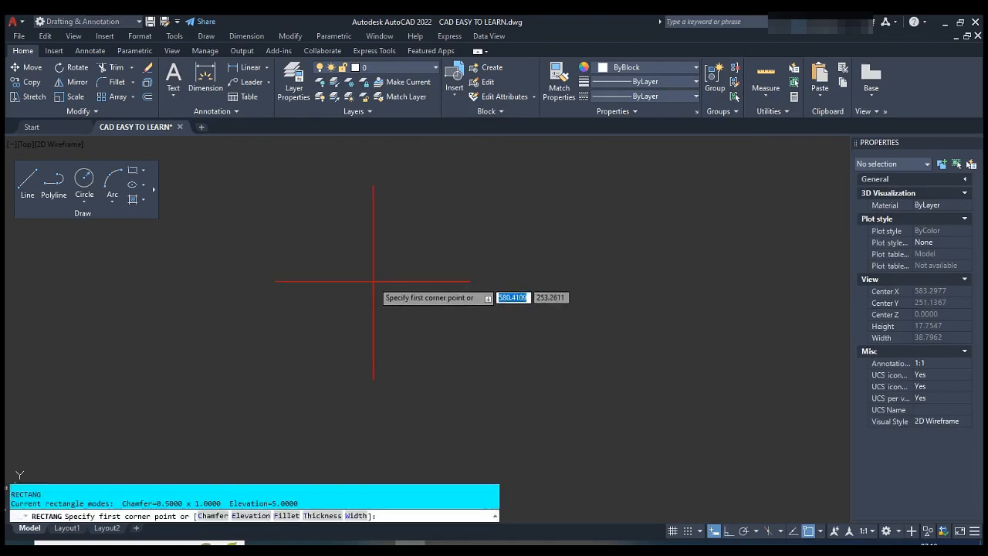
{"action": "type", "text": "c"}
{"action": "key", "text": "Return"}
{"action": "type", "text": "0"}
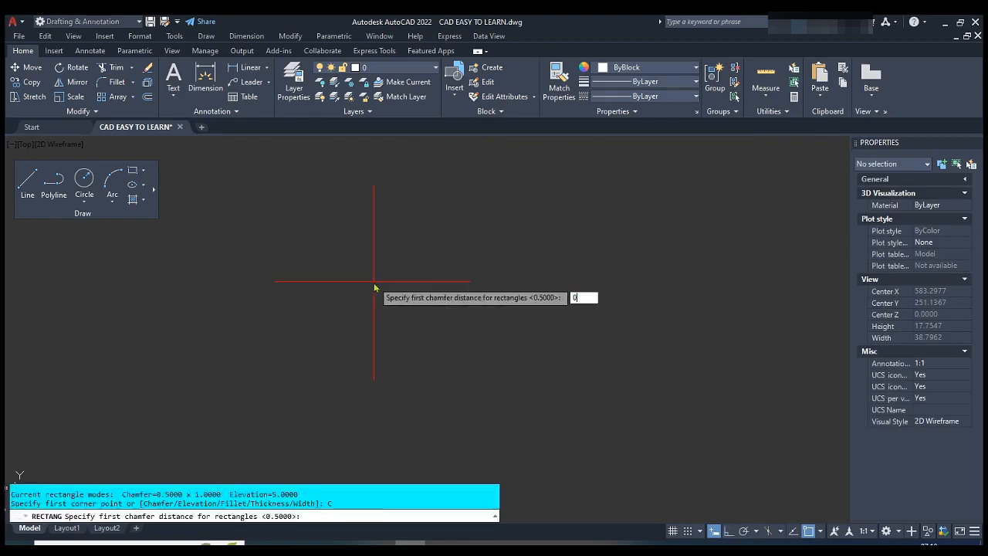
{"action": "key", "text": "Return"}
{"action": "type", "text": "0"}
{"action": "key", "text": "Return"}
Draw a small free-corner rectangle of about 5 by 3 units without chamfers, and erase it.
{"action": "left_click", "coordinate": [376, 281]}
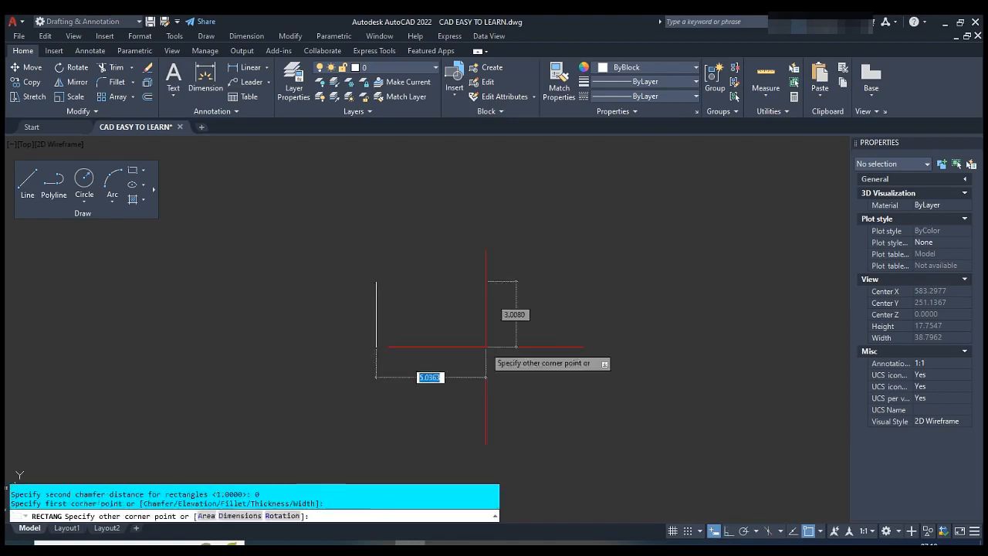
{"action": "left_click", "coordinate": [487, 346]}
{"action": "left_click", "coordinate": [466, 347]}
{"action": "type", "text": "e"}
{"action": "key", "text": "Return"}
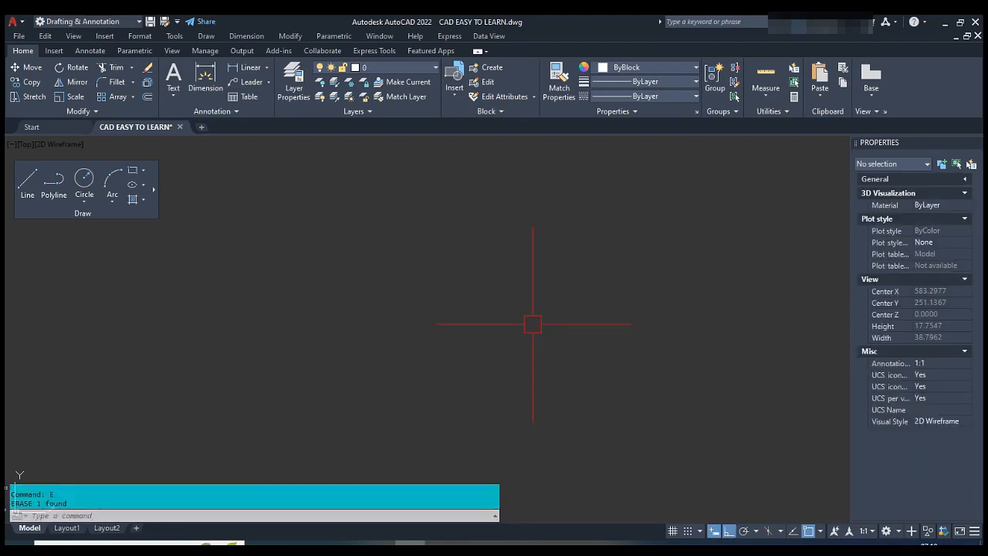
Start the RECTANG command again and set the elevation for rectangles to 0.
{"action": "type", "text": "rec"}
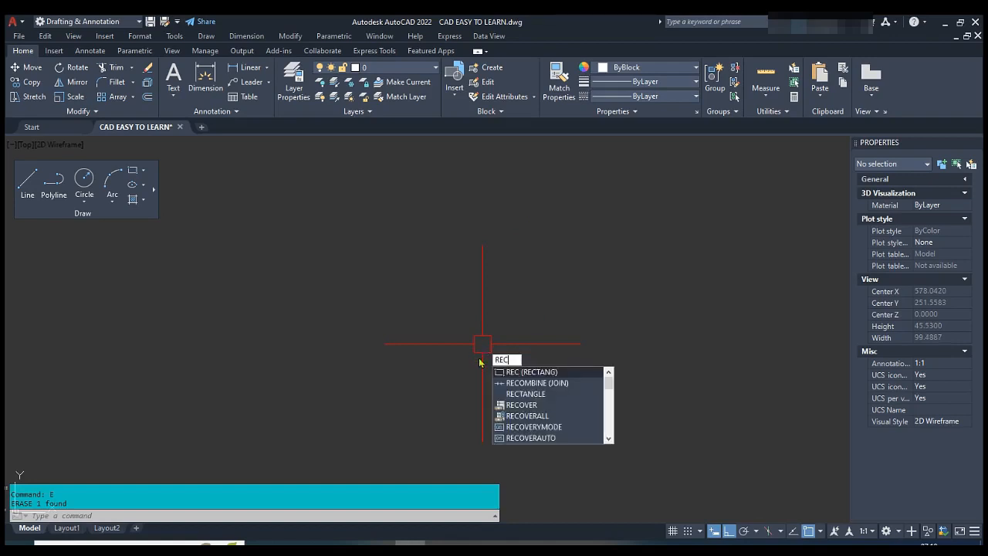
{"action": "key", "text": "Return"}
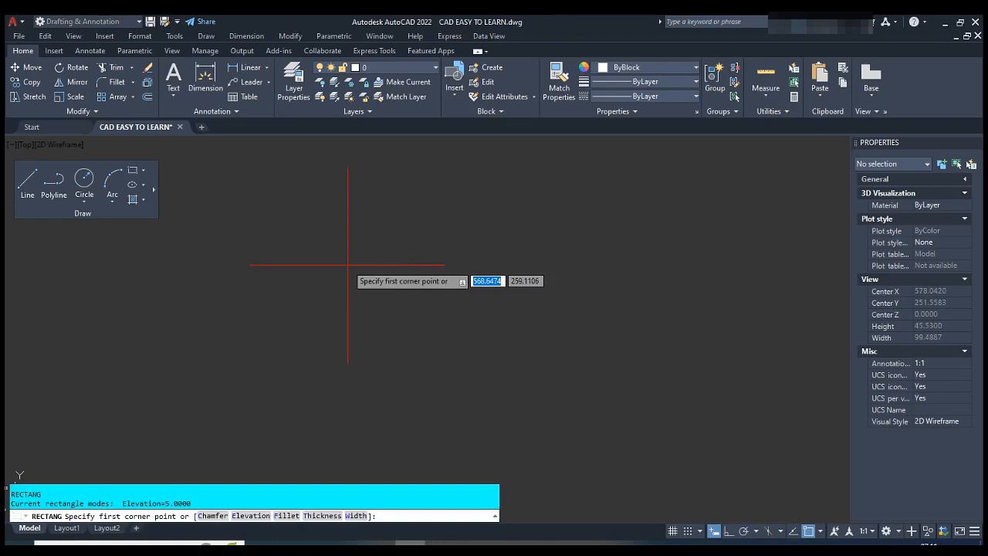
{"action": "type", "text": "E"}
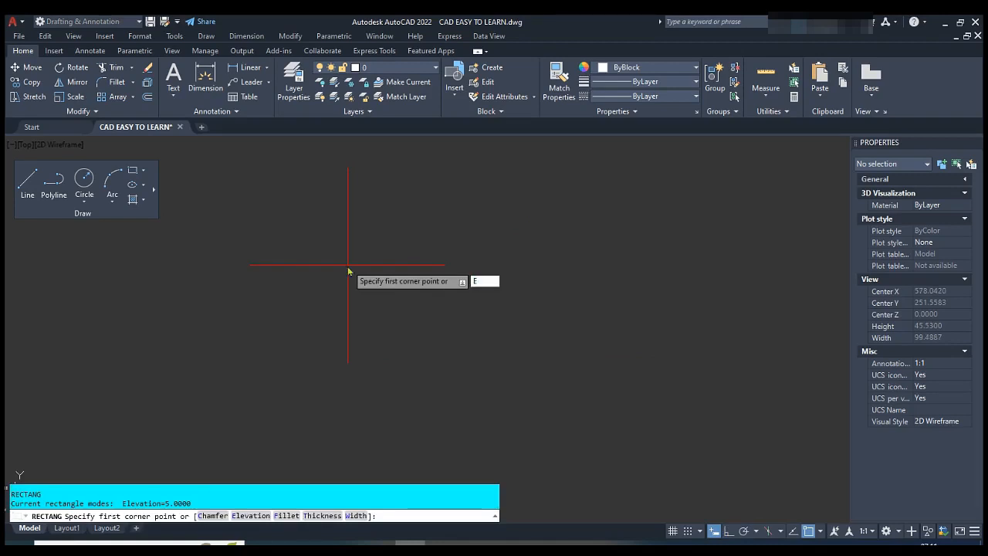
{"action": "key", "text": "Return"}
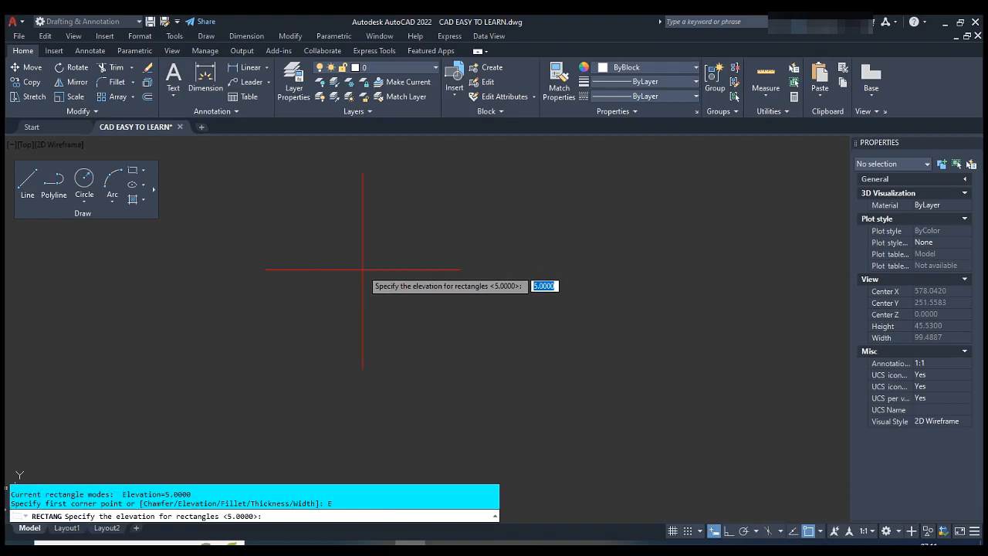
{"action": "type", "text": "0"}
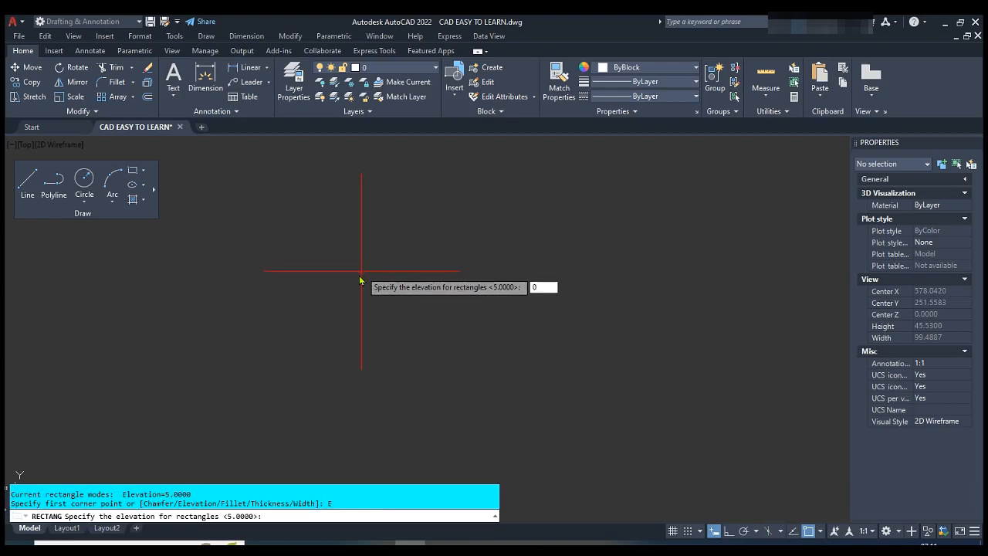
{"action": "key", "text": "Return"}
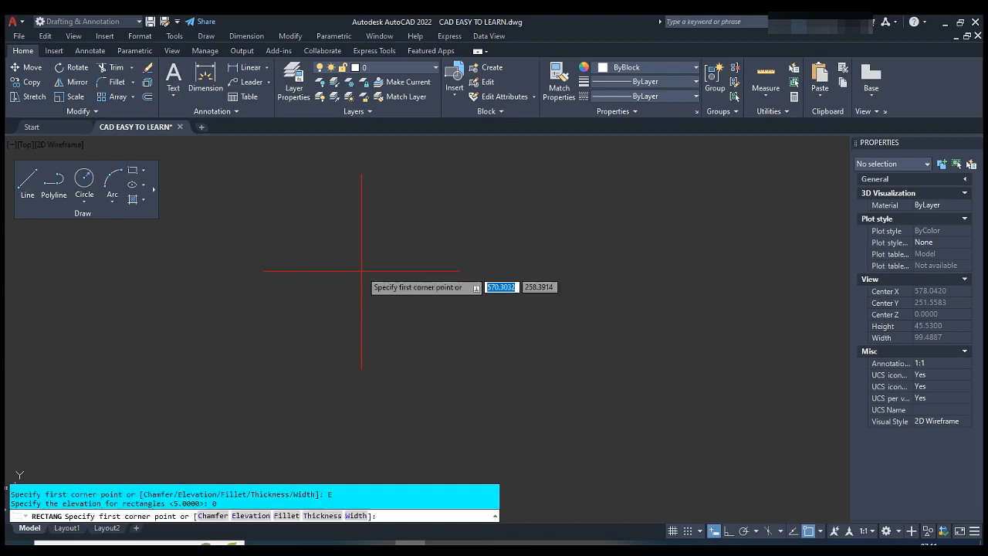
Draw a rectangle in open space with the Dimensions option, using length 10 and width 8.
{"action": "left_click", "coordinate": [315, 292]}
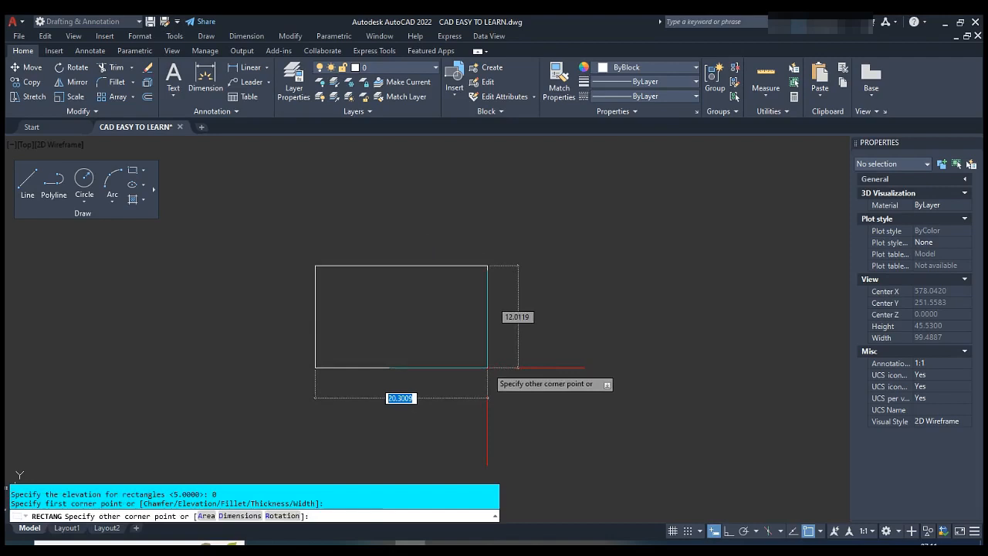
{"action": "type", "text": "D"}
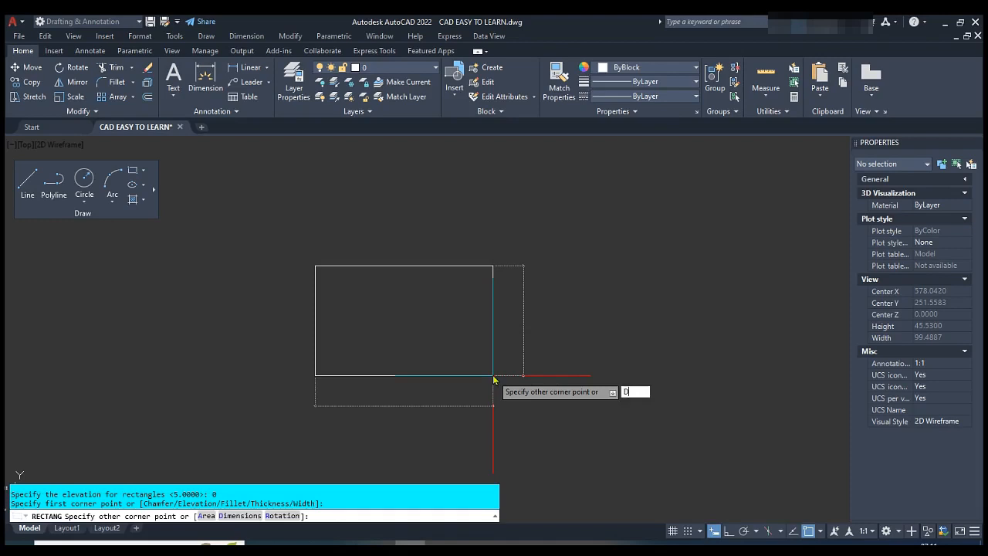
{"action": "key", "text": "Return"}
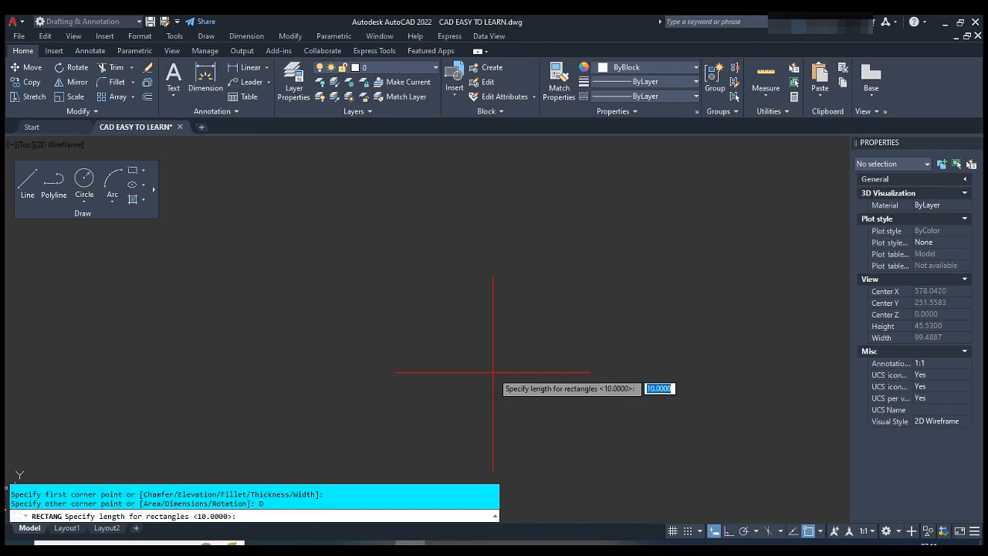
{"action": "type", "text": "10"}
{"action": "key", "text": "Return"}
{"action": "type", "text": "8"}
{"action": "key", "text": "Return"}
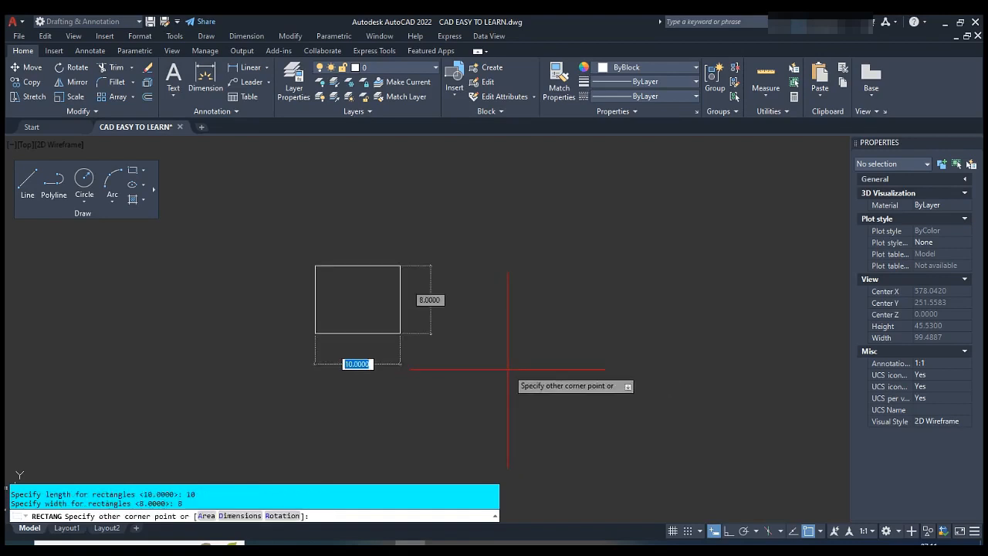
{"action": "left_click", "coordinate": [507, 369]}
Select the new rectangle to check its elevation in its properties, and clear the selection.
{"action": "scroll", "coordinate": [364, 343], "scroll_direction": "up", "scroll_amount": 2}
{"action": "middle_click_drag", "start_coordinate": [364, 337], "coordinate": [415, 395]}
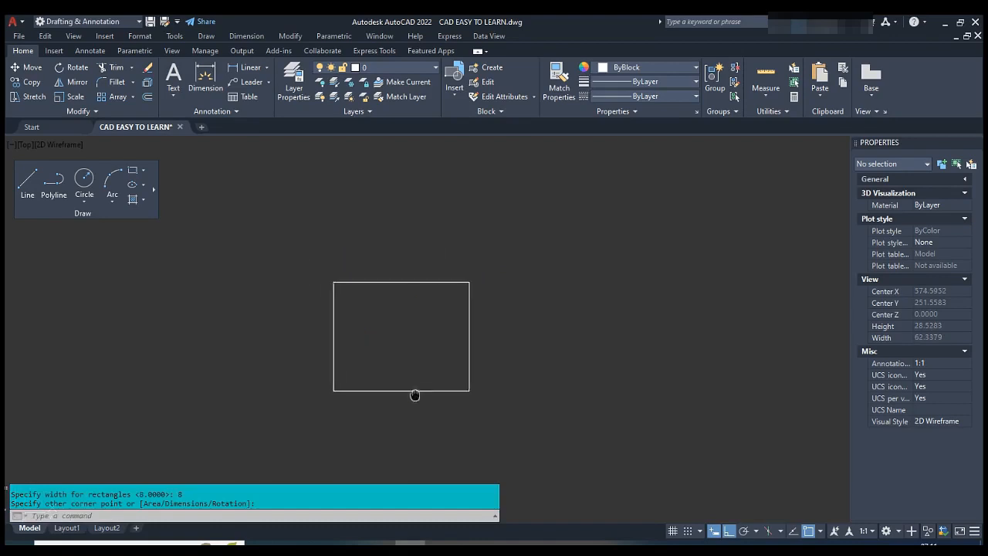
{"action": "left_click", "coordinate": [414, 391]}
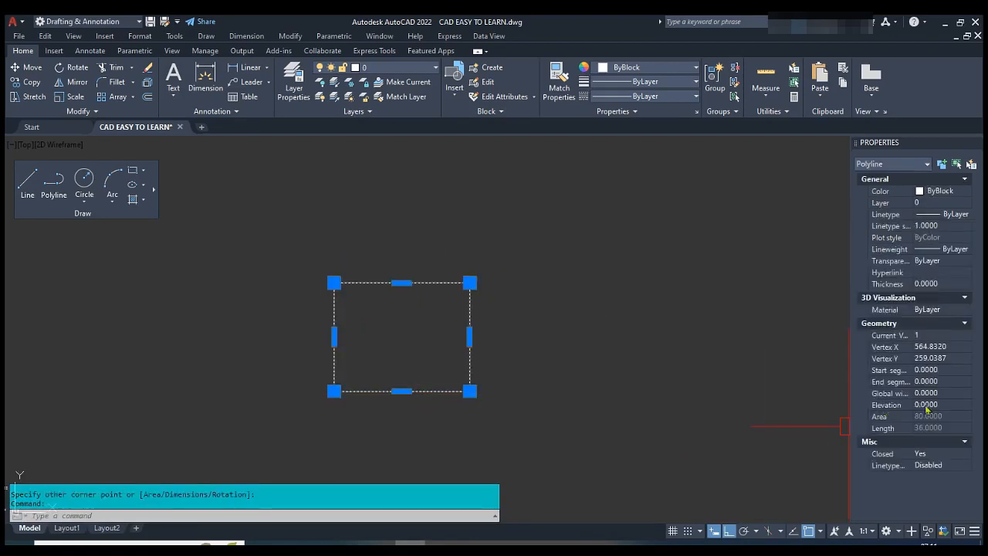
{"action": "key", "text": "Escape"}
{"action": "key", "text": "Escape"}
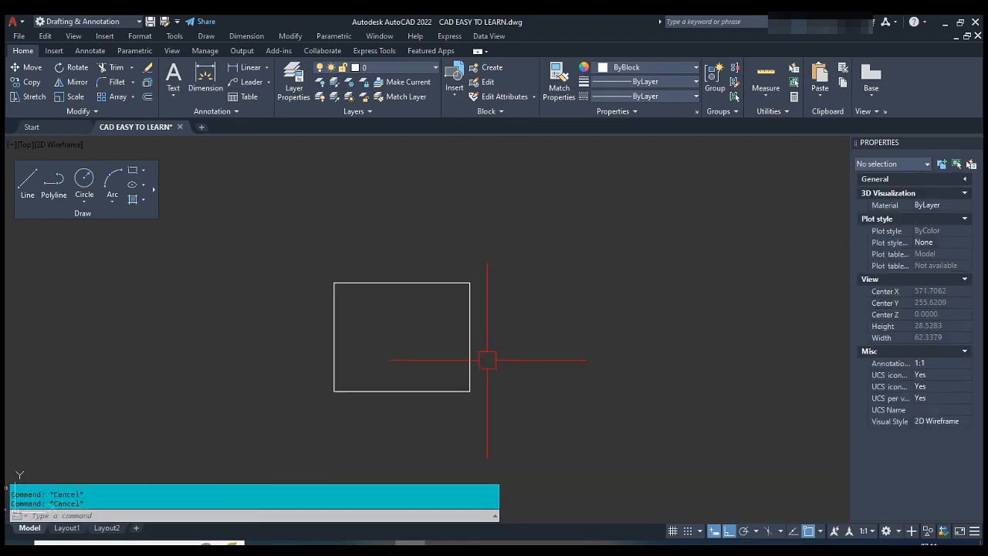
Start RECTANG again and set the elevation for rectangles to 5.
{"action": "type", "text": "REC"}
{"action": "key", "text": "Return"}
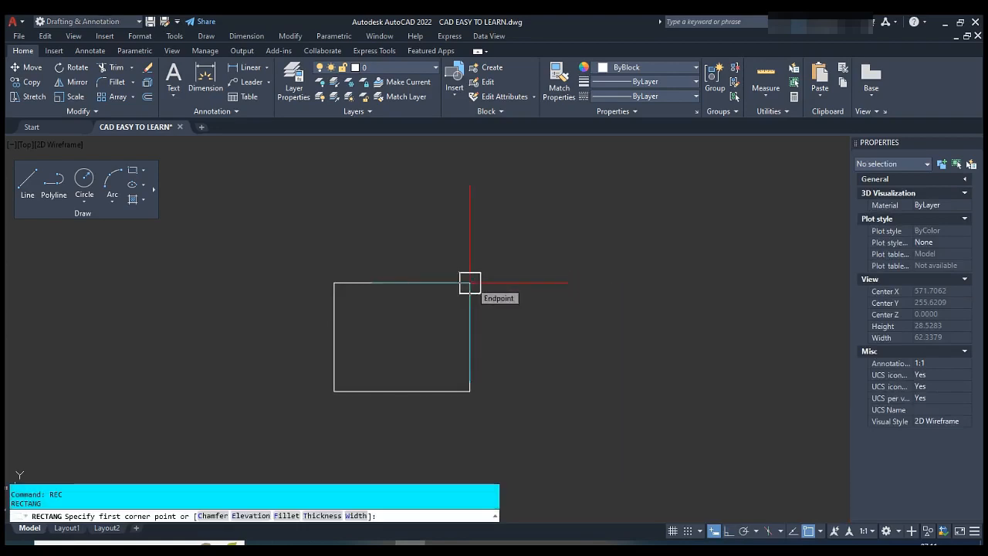
{"action": "type", "text": "E"}
{"action": "key", "text": "Return"}
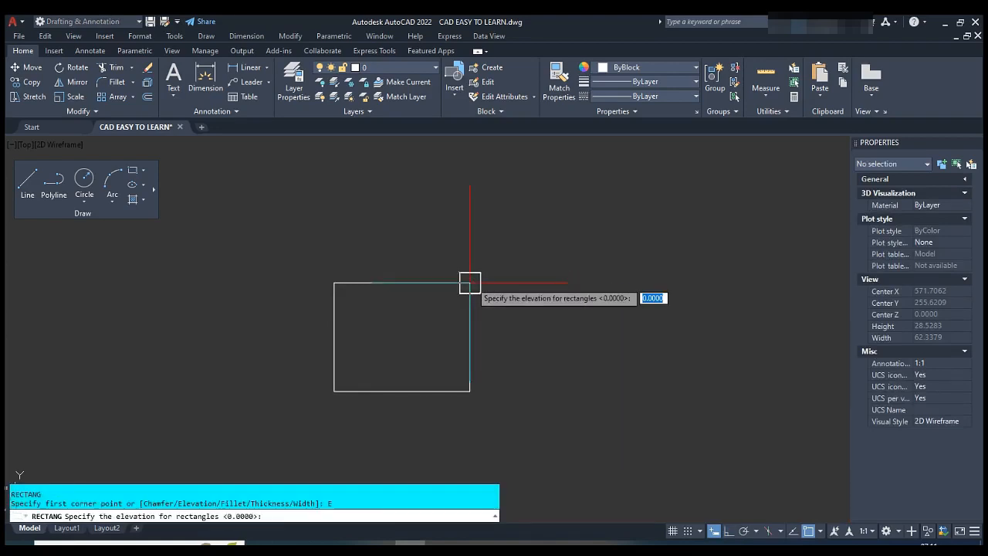
{"action": "type", "text": "5"}
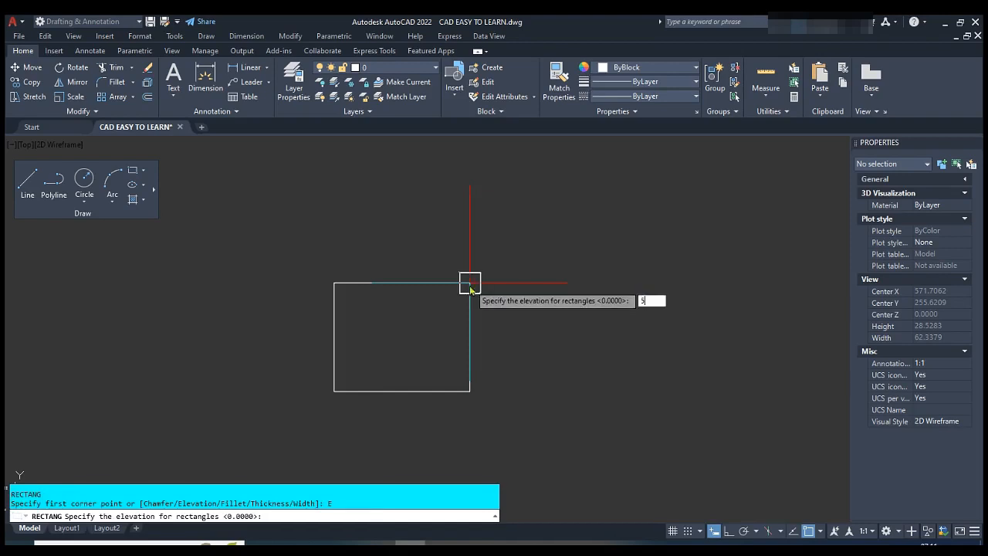
{"action": "key", "text": "Return"}
Draw a second rectangle, 10 long and 8 wide by Dimensions, starting at the first rectangle's upper-right corner and extending to its right.
{"action": "left_click", "coordinate": [469, 283]}
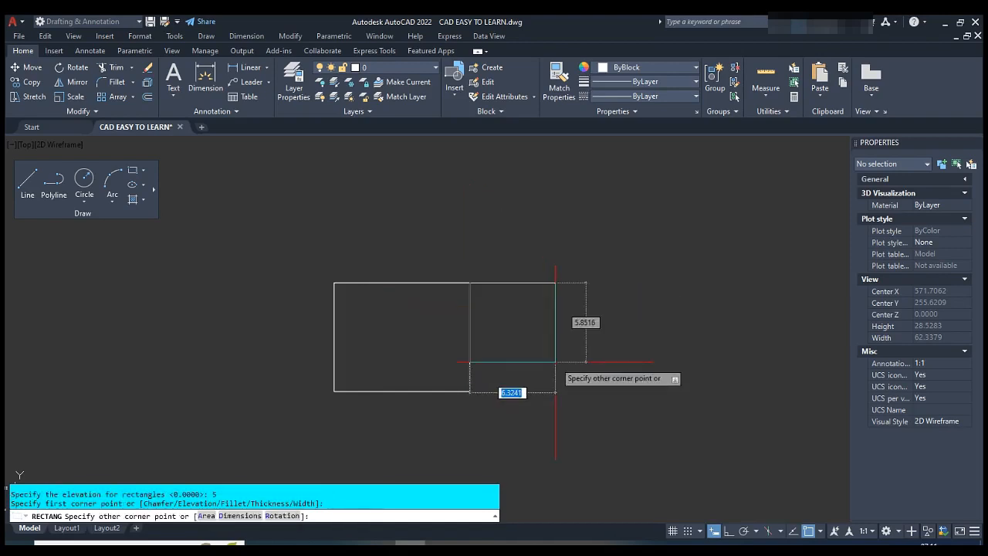
{"action": "type", "text": "d"}
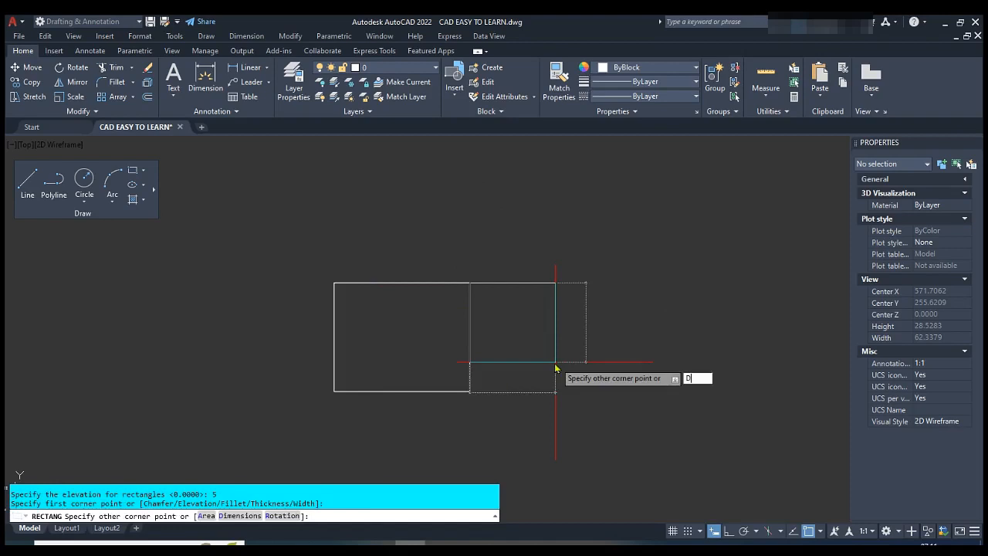
{"action": "key", "text": "Return"}
{"action": "type", "text": "10"}
{"action": "key", "text": "Return"}
{"action": "type", "text": "8"}
{"action": "key", "text": "Return"}
{"action": "left_click", "coordinate": [552, 359]}
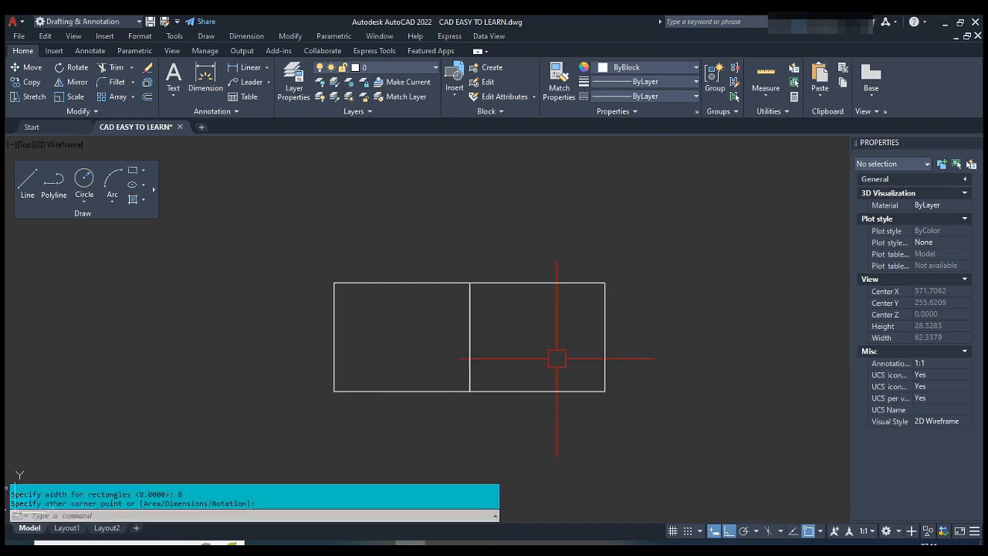
Select the second rectangle to check its elevation in its properties, and clear the selection.
{"action": "scroll", "coordinate": [448, 397], "scroll_direction": "up", "scroll_amount": 3}
{"action": "scroll", "coordinate": [446, 393], "scroll_direction": "down", "scroll_amount": 3}
{"action": "left_click", "coordinate": [495, 384]}
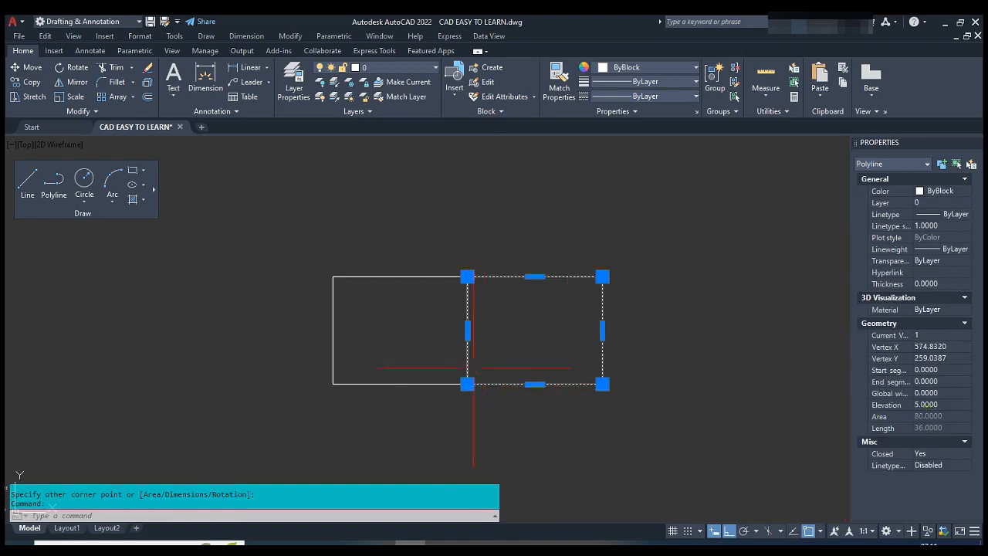
{"action": "key", "text": "Escape"}
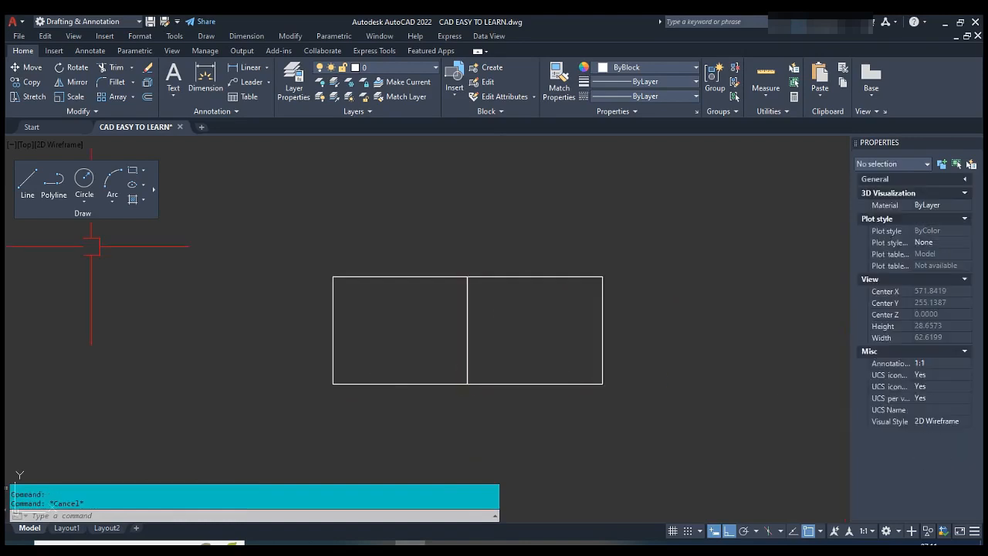
Switch to the SW Isometric view and select the rectangles to compare their heights, clearing the selection.
{"action": "left_click", "coordinate": [25, 147]}
{"action": "left_click", "coordinate": [74, 254]}
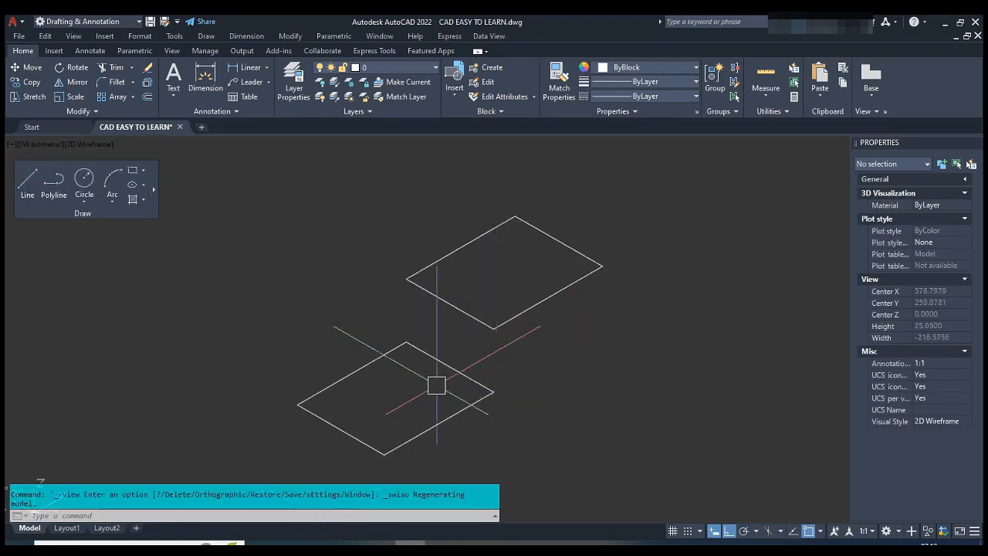
{"action": "scroll", "coordinate": [436, 385], "scroll_direction": "up", "scroll_amount": 2}
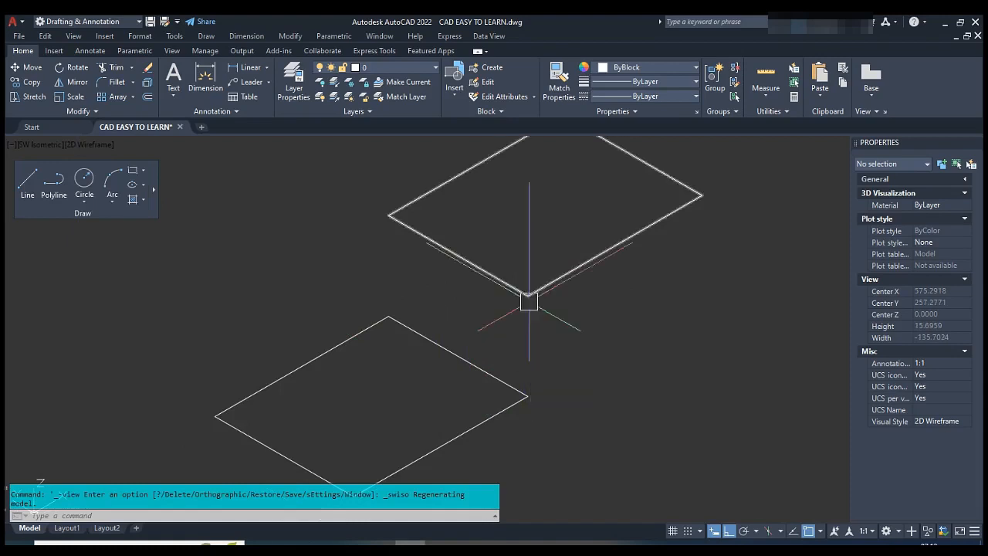
{"action": "left_click", "coordinate": [515, 405]}
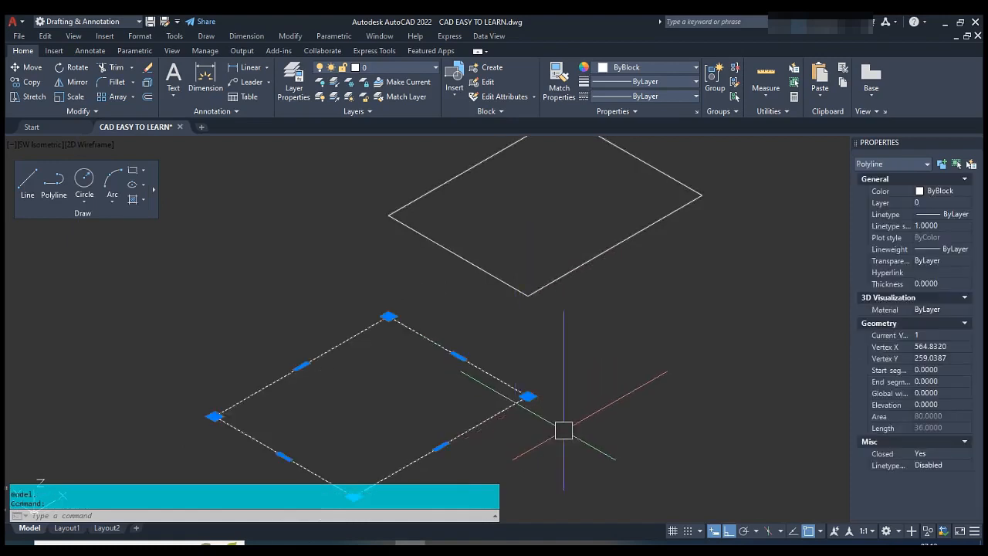
{"action": "left_click", "coordinate": [577, 274]}
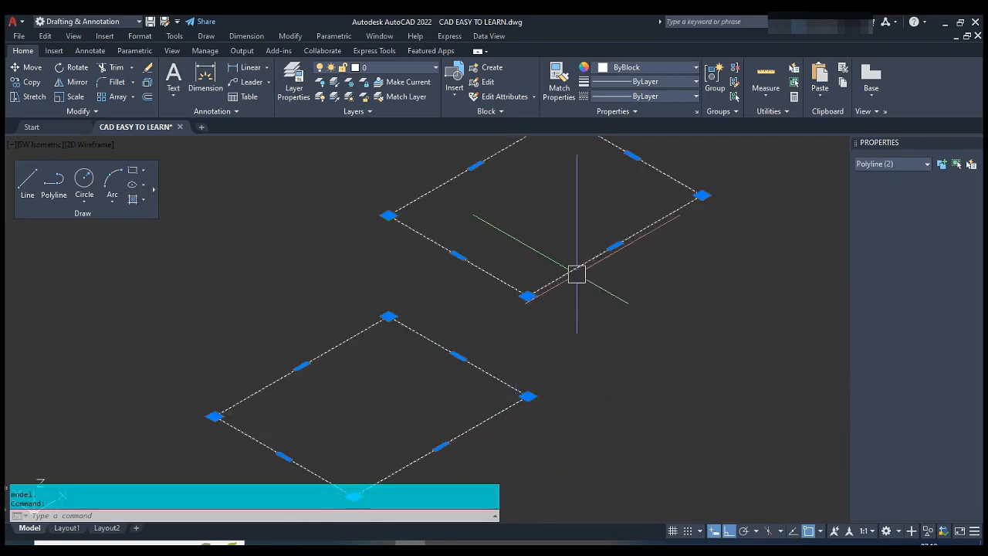
{"action": "key", "text": "Escape"}
{"action": "left_click", "coordinate": [577, 274]}
{"action": "key", "text": "Escape"}
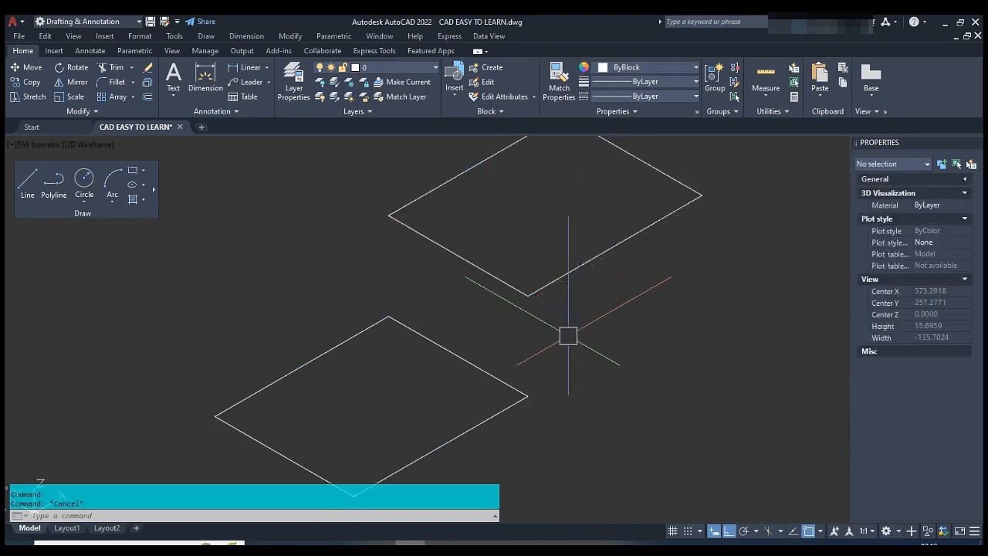
Measure the vertical distance with DIST from the lower rectangle's corner to the upper rectangle's corner directly above it.
{"action": "type", "text": "DL"}
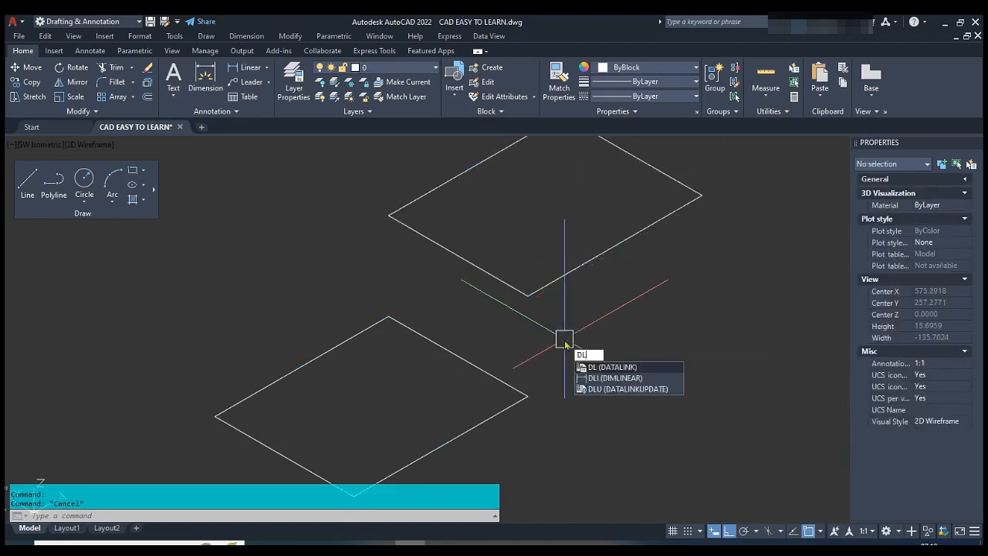
{"action": "key", "text": "Escape"}
{"action": "type", "text": "DI"}
{"action": "key", "text": "Return"}
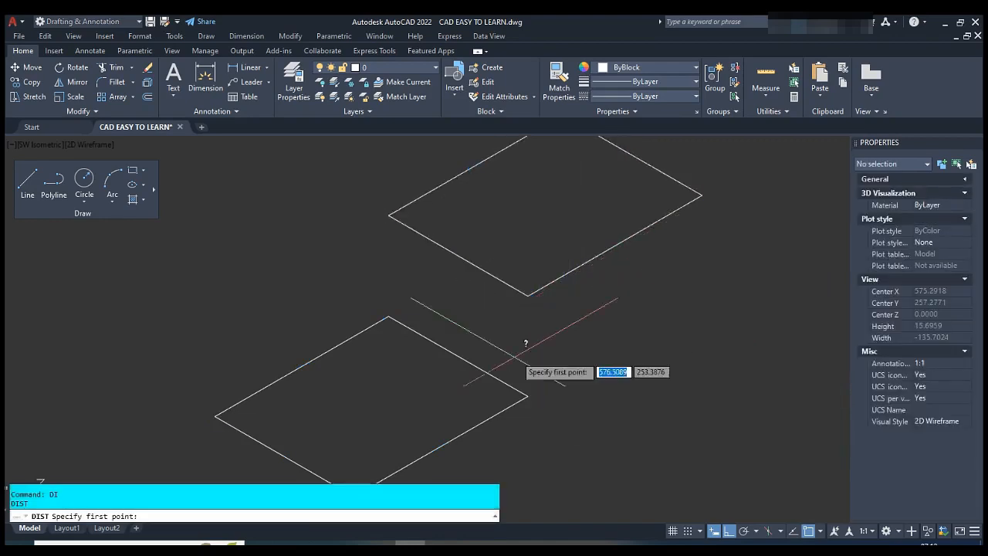
{"action": "left_click", "coordinate": [527, 395]}
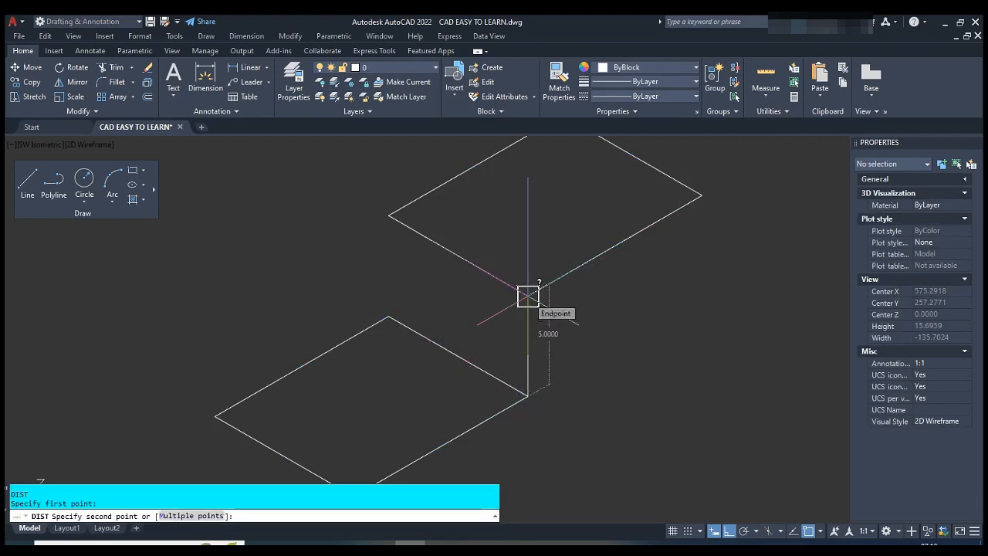
{"action": "scroll", "coordinate": [528, 295], "scroll_direction": "up", "scroll_amount": 5}
{"action": "scroll", "coordinate": [527, 293], "scroll_direction": "down", "scroll_amount": 4}
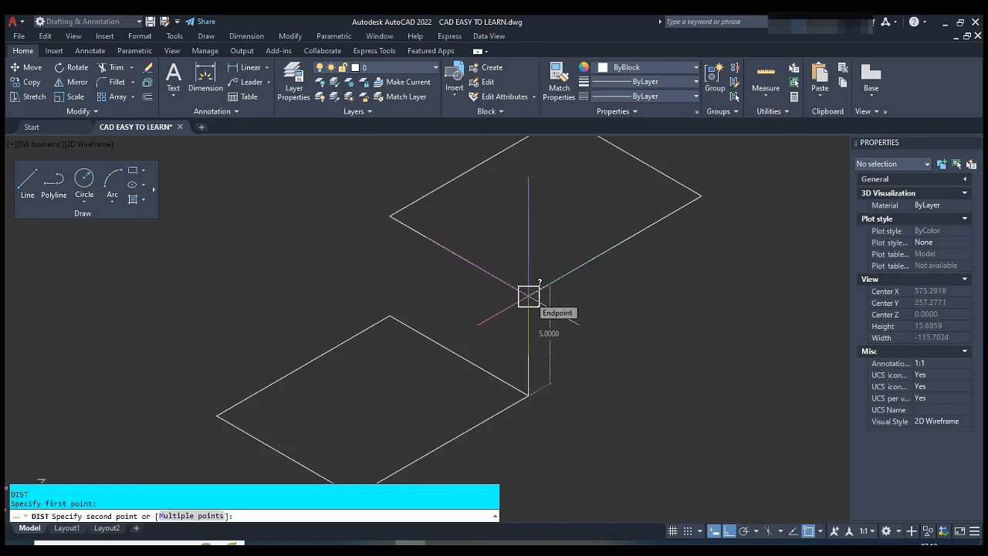
{"action": "scroll", "coordinate": [528, 296], "scroll_direction": "up", "scroll_amount": 2}
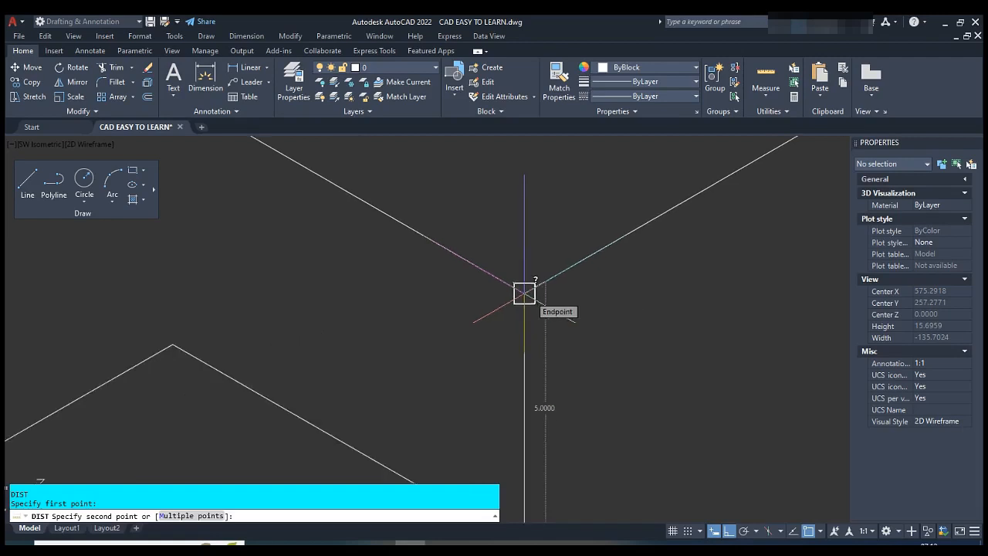
{"action": "scroll", "coordinate": [526, 294], "scroll_direction": "down", "scroll_amount": 2}
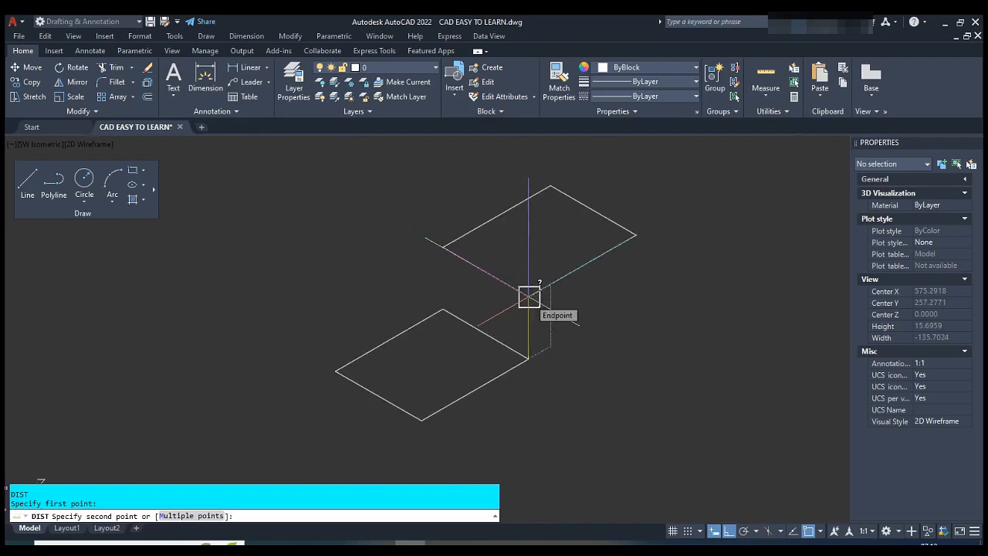
{"action": "scroll", "coordinate": [527, 294], "scroll_direction": "down", "scroll_amount": 2}
{"action": "key", "text": "Escape"}
{"action": "scroll", "coordinate": [568, 316], "scroll_direction": "down", "scroll_amount": 1}
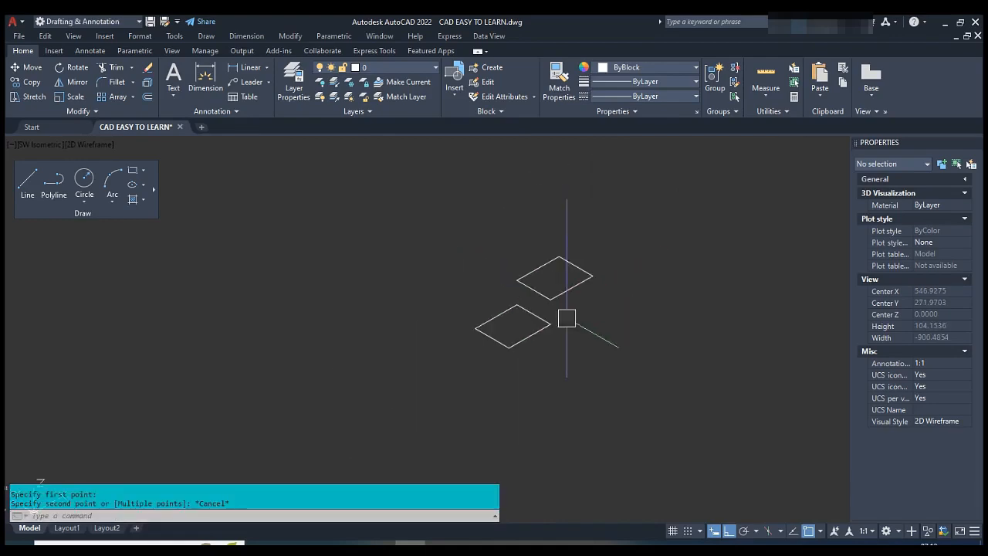
{"action": "scroll", "coordinate": [499, 375], "scroll_direction": "down", "scroll_amount": 1}
Start the RECTANG command and set its fillet radius to 1.
{"action": "type", "text": "R"}
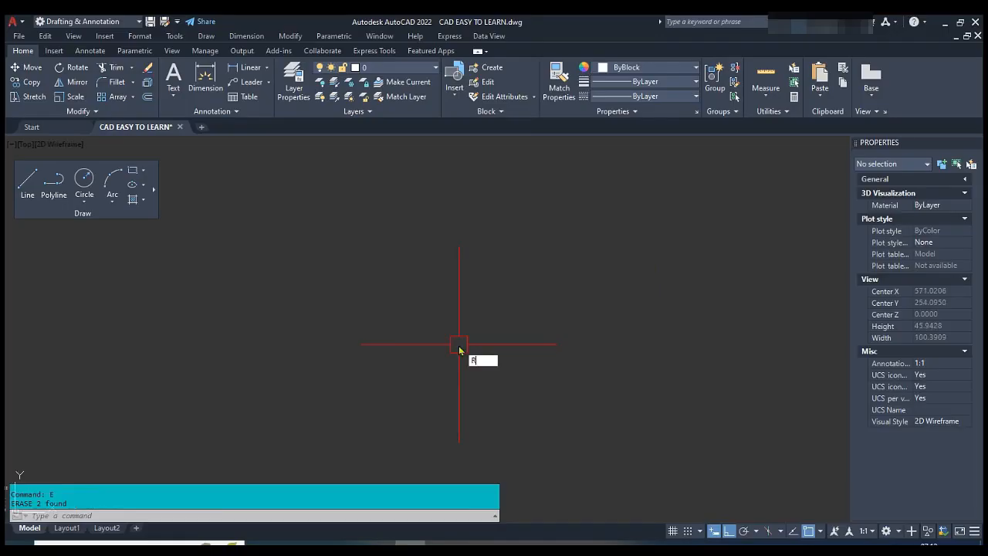
{"action": "type", "text": "EC"}
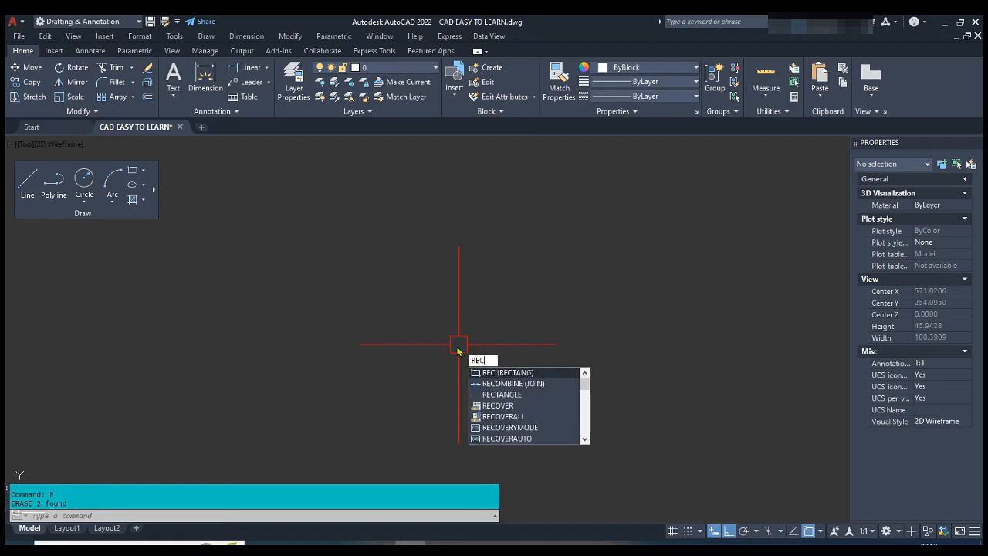
{"action": "key", "text": "Return"}
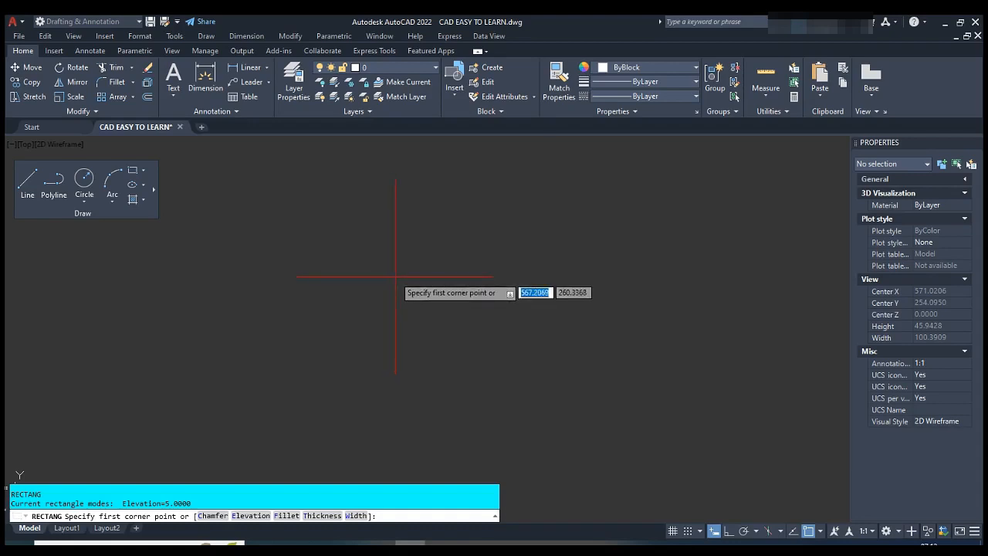
{"action": "type", "text": "f"}
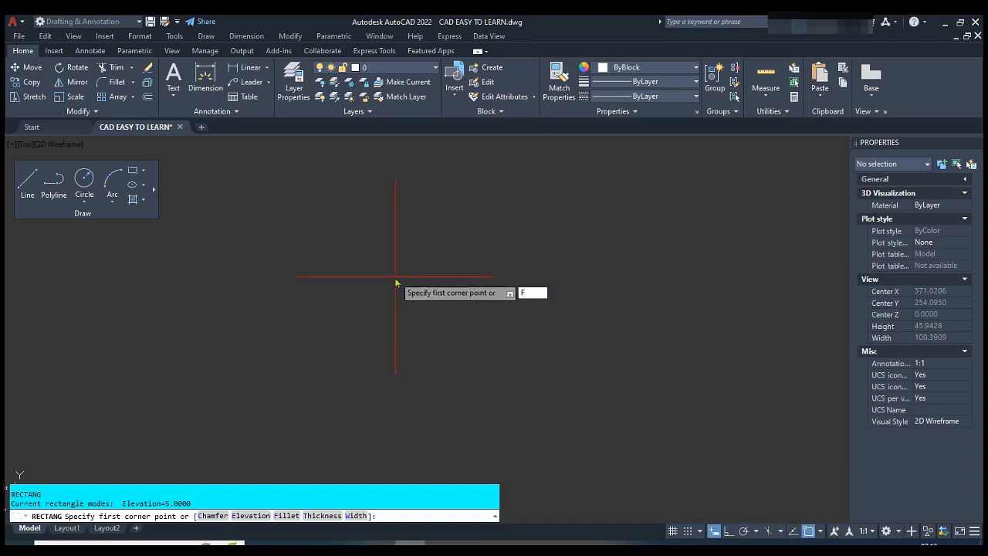
{"action": "key", "text": "Return"}
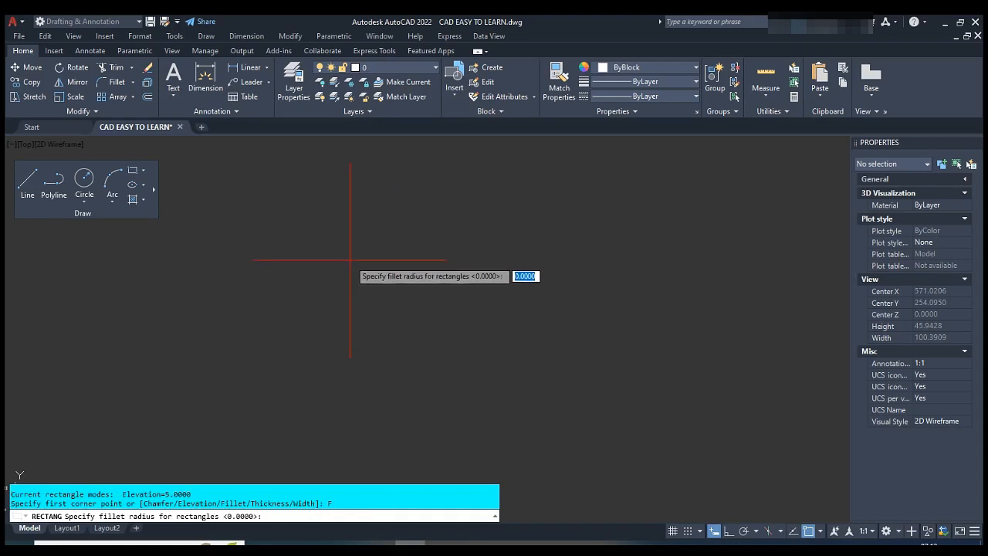
{"action": "type", "text": "1"}
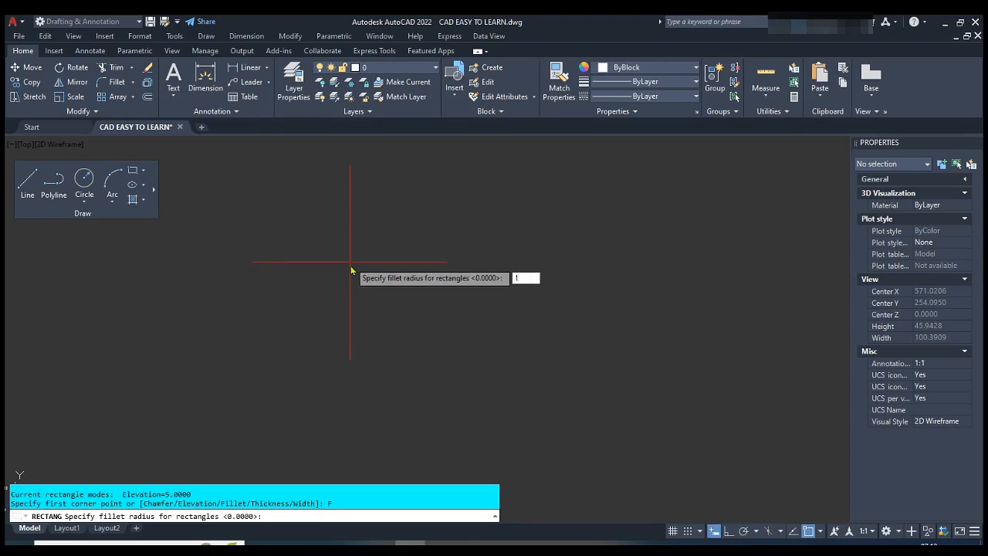
{"action": "key", "text": "Return"}
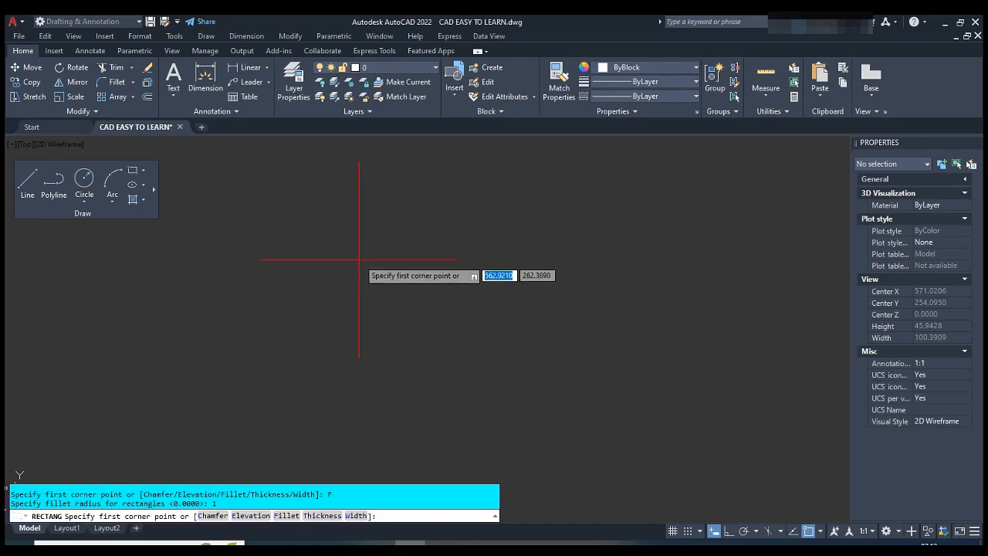
Draw the filleted rectangle 15 long and 10 wide by Dimensions, extending down and to the right from its first corner.
{"action": "left_click", "coordinate": [359, 260]}
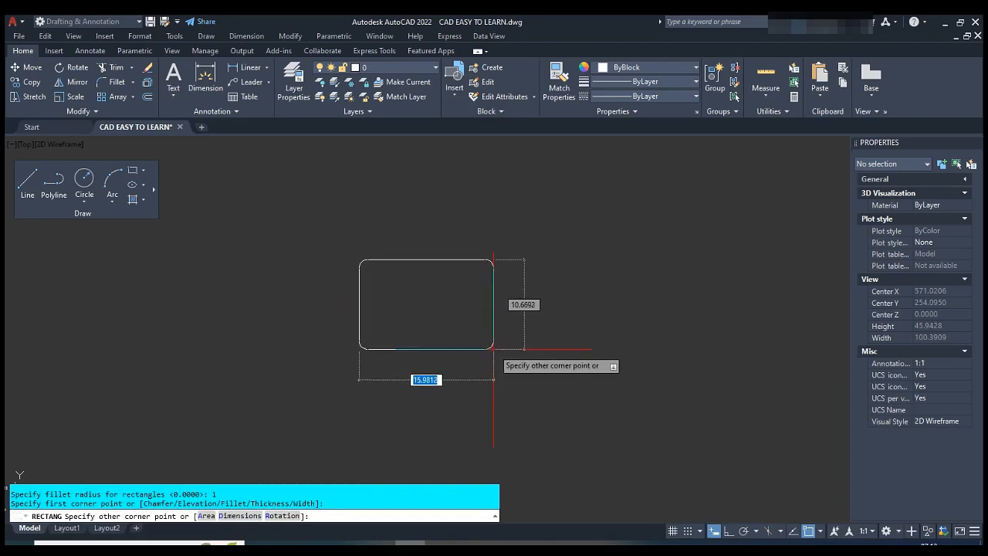
{"action": "type", "text": "D"}
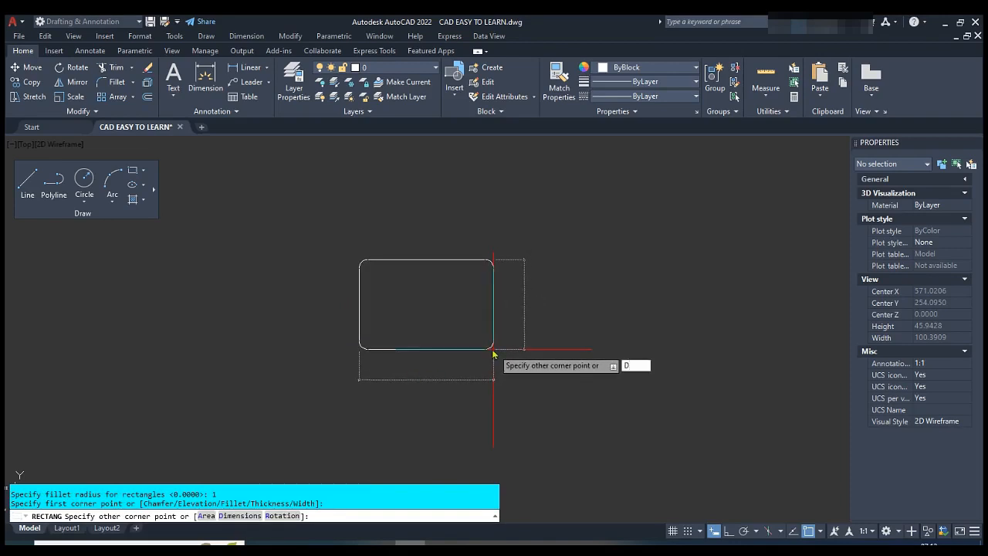
{"action": "key", "text": "Return"}
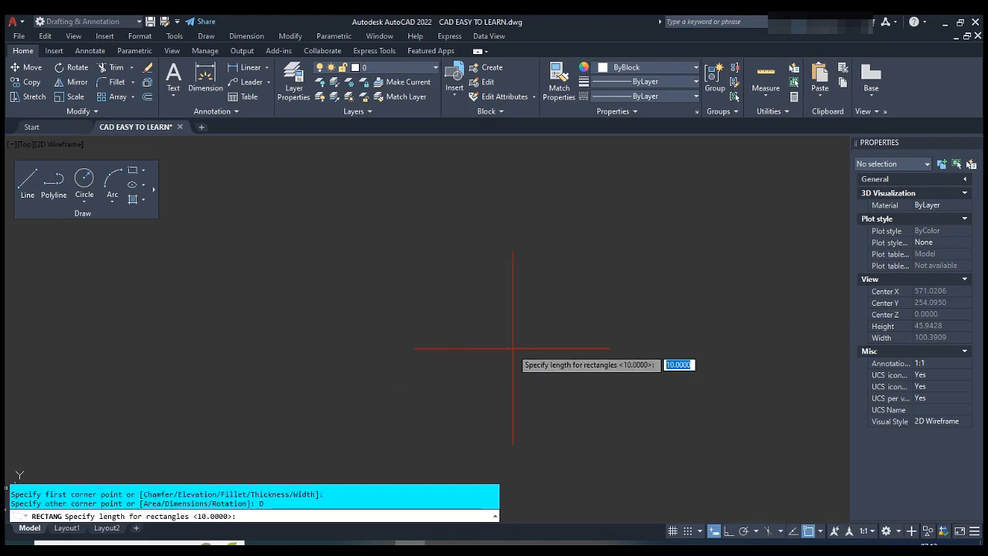
{"action": "type", "text": "5"}
{"action": "key", "text": "Return"}
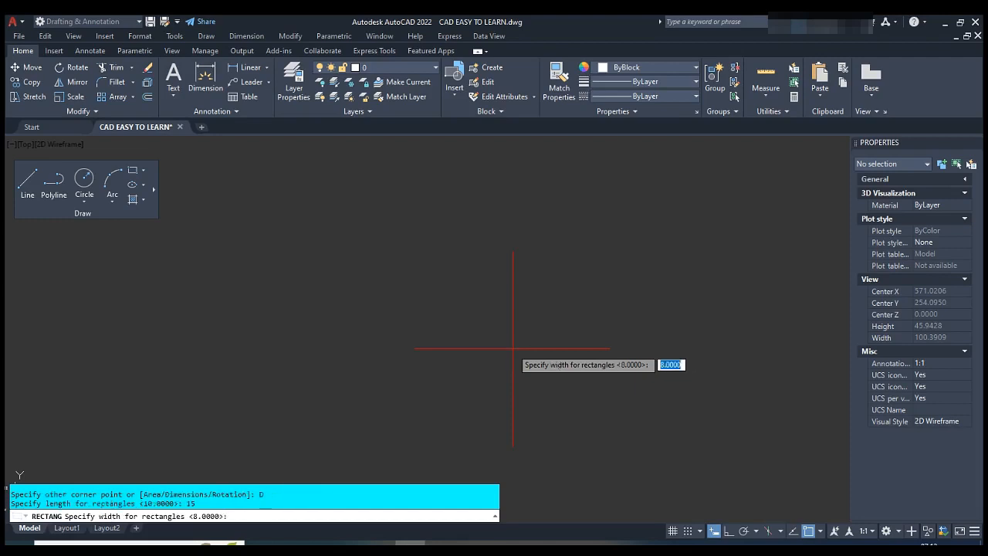
{"action": "type", "text": "10"}
{"action": "key", "text": "Return"}
{"action": "left_click", "coordinate": [515, 348]}
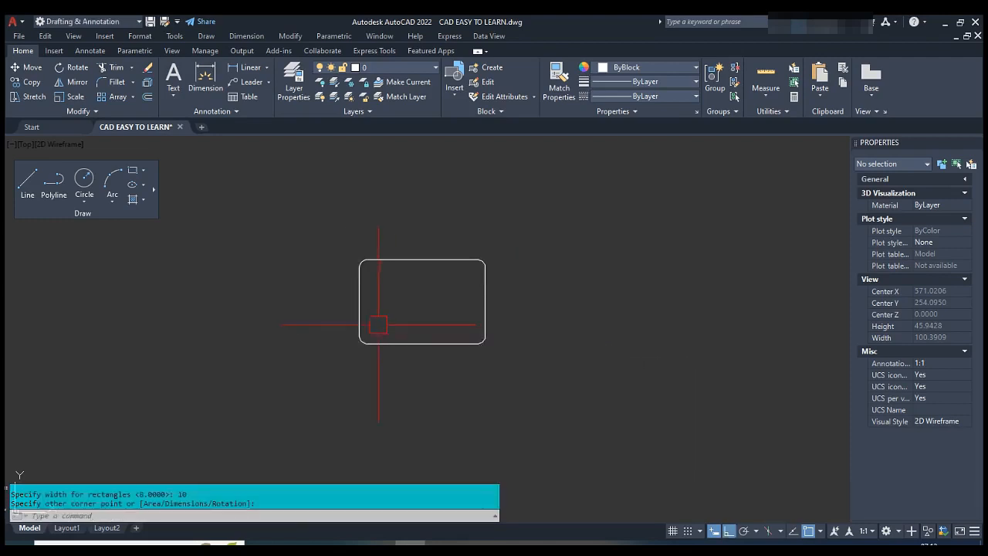
Add a radius dimension to the rectangle's upper-left rounded corner, placing its text inside the rectangle.
{"action": "scroll", "coordinate": [379, 319], "scroll_direction": "up", "scroll_amount": 2}
{"action": "middle_click_drag", "start_coordinate": [378, 320], "coordinate": [419, 348]}
{"action": "type", "text": "DR"}
{"action": "key", "text": "Return"}
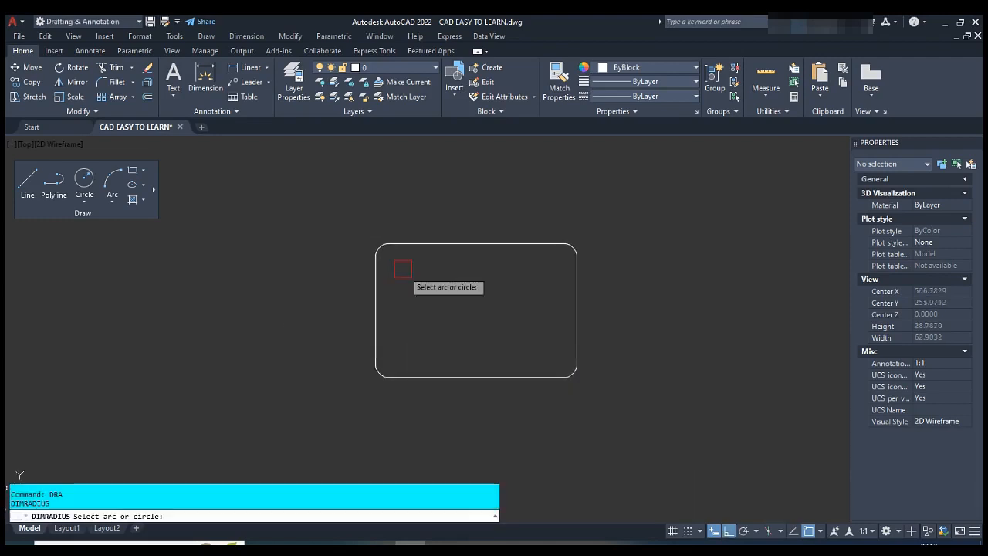
{"action": "scroll", "coordinate": [399, 266], "scroll_direction": "up", "scroll_amount": 3}
{"action": "left_click", "coordinate": [363, 241]}
{"action": "left_click", "coordinate": [386, 265]}
{"action": "scroll", "coordinate": [415, 332], "scroll_direction": "down", "scroll_amount": 5}
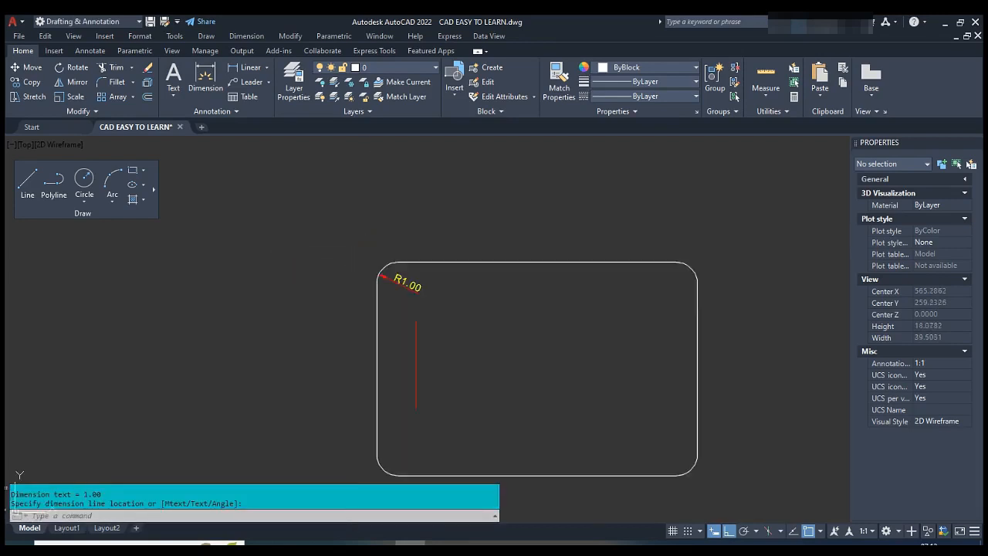
Add radius dimensions to the rectangle's lower-right and lower-left rounded corners, placing both inside the outline.
{"action": "scroll", "coordinate": [535, 397], "scroll_direction": "up", "scroll_amount": 5}
{"action": "key", "text": "Return"}
{"action": "left_click", "coordinate": [517, 398]}
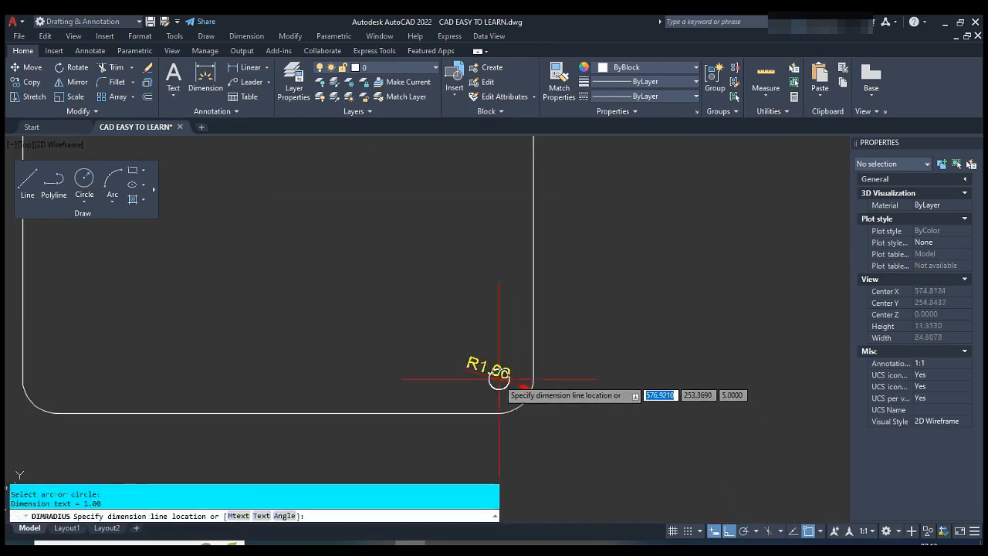
{"action": "left_click", "coordinate": [482, 363]}
{"action": "key", "text": "Return"}
{"action": "left_click", "coordinate": [47, 395]}
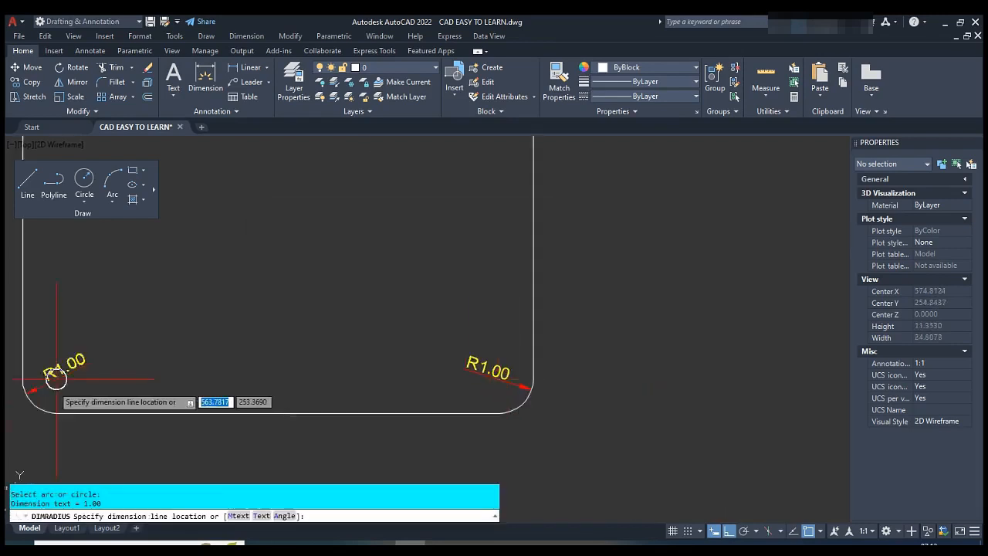
{"action": "left_click", "coordinate": [54, 378]}
Add a radius dimension to the rectangle's upper-right rounded corner, placing it inside the outline.
{"action": "middle_click_drag", "start_coordinate": [289, 246], "coordinate": [369, 393]}
{"action": "key", "text": "Return"}
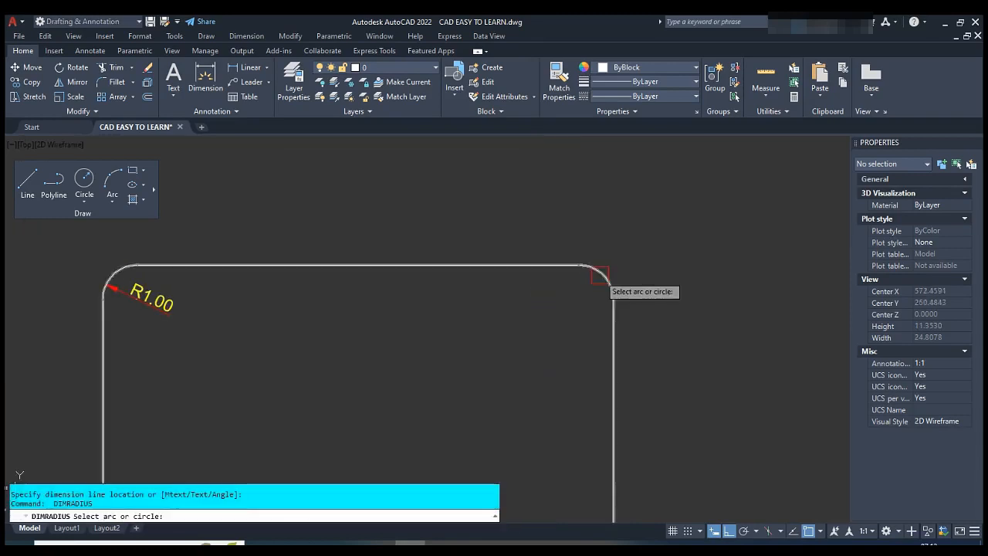
{"action": "left_click", "coordinate": [612, 287]}
{"action": "left_click", "coordinate": [575, 296]}
{"action": "scroll", "coordinate": [563, 291], "scroll_direction": "down", "scroll_amount": 3}
{"action": "scroll", "coordinate": [431, 266], "scroll_direction": "up", "scroll_amount": 2}
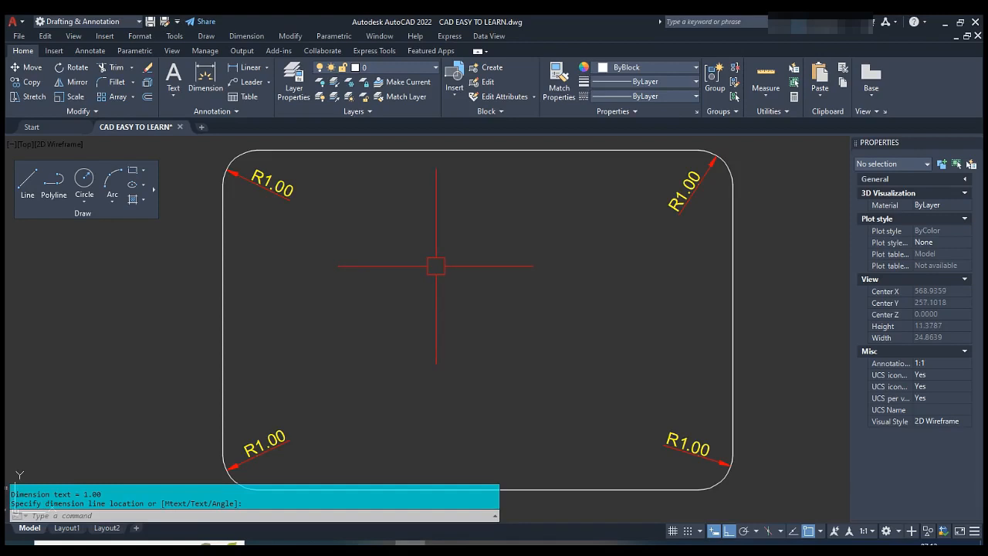
Select everything in the drawing and erase the filleted rectangle together with its radius dimensions.
{"action": "key", "text": "ctrl+a"}
{"action": "scroll", "coordinate": [309, 194], "scroll_direction": "up", "scroll_amount": 4}
{"action": "scroll", "coordinate": [379, 230], "scroll_direction": "down", "scroll_amount": 6}
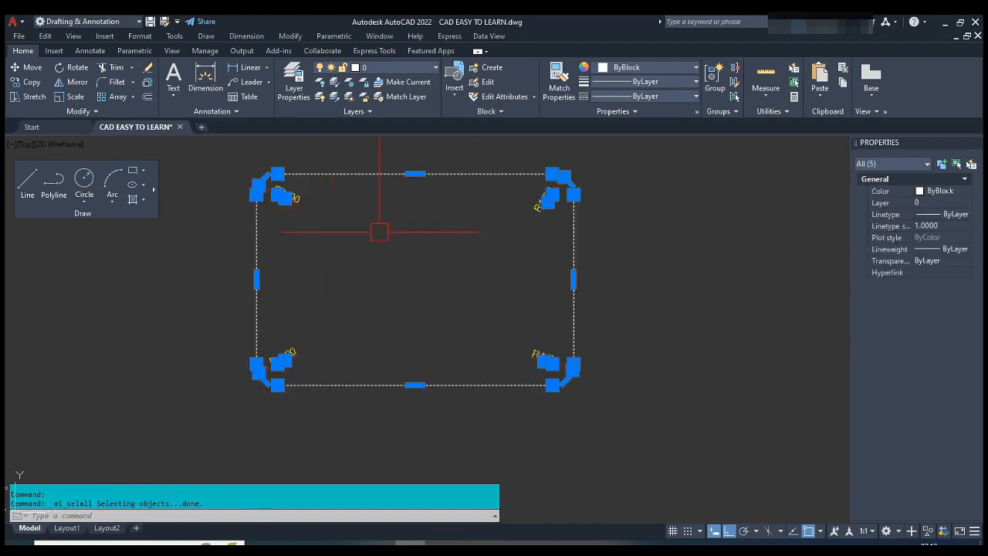
{"action": "scroll", "coordinate": [448, 203], "scroll_direction": "up", "scroll_amount": 2}
{"action": "key", "text": "Delete"}
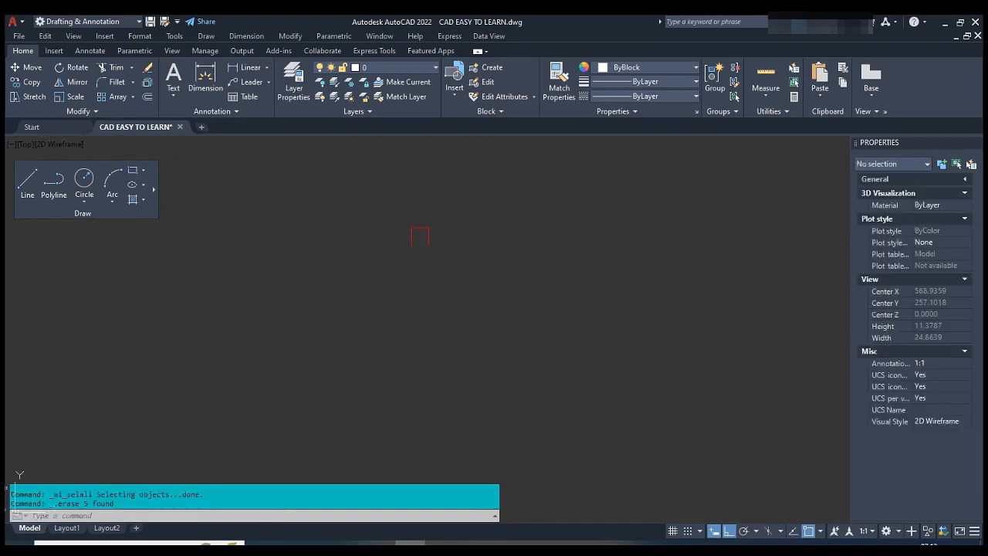
Restart RECTANG and reset its fillet radius to 0.
{"action": "type", "text": "REC"}
{"action": "key", "text": "Return"}
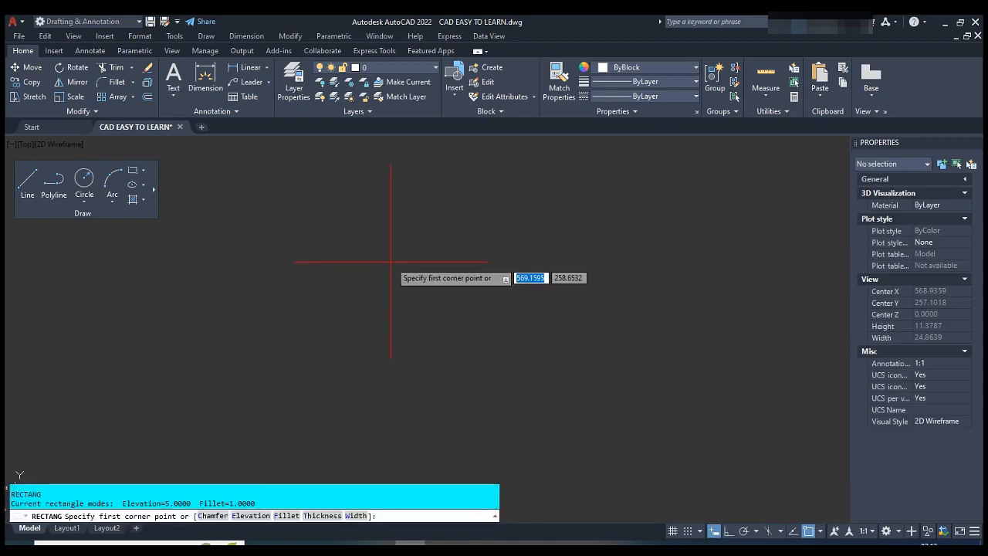
{"action": "type", "text": "F"}
{"action": "key", "text": "Return"}
{"action": "type", "text": "0"}
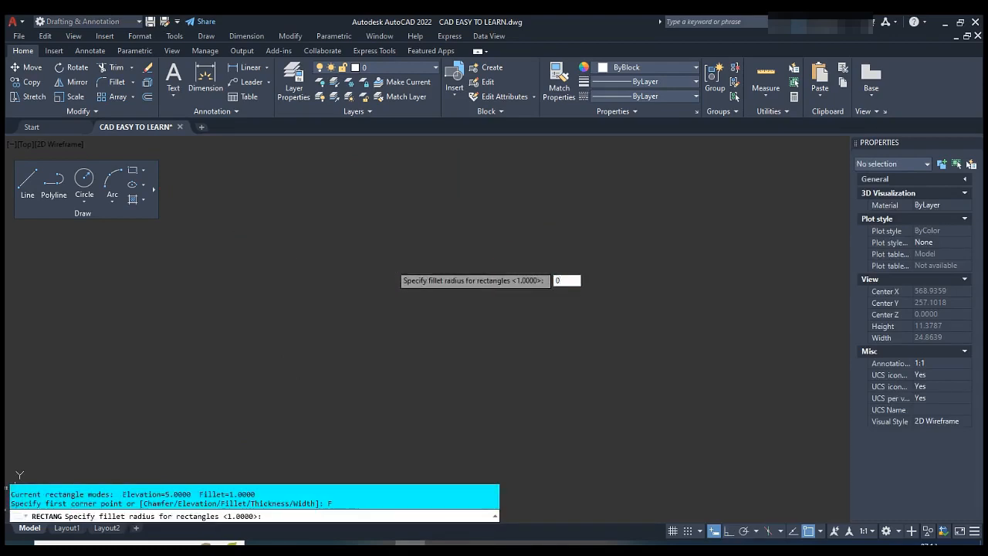
{"action": "key", "text": "Return"}
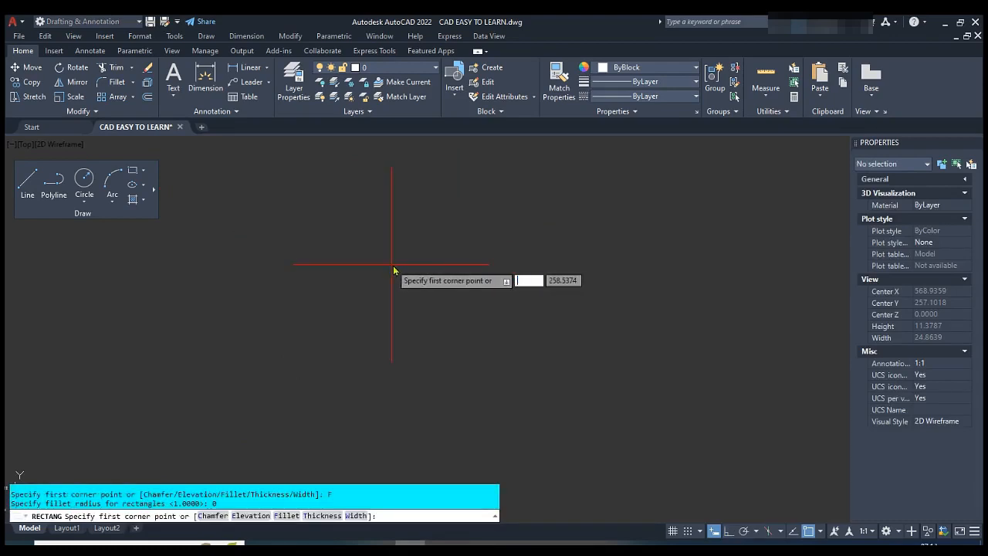
Draw a small sharp-cornered test rectangle between two free corner points, and erase it.
{"action": "left_click", "coordinate": [393, 253]}
{"action": "left_click", "coordinate": [513, 321]}
{"action": "left_click", "coordinate": [513, 293]}
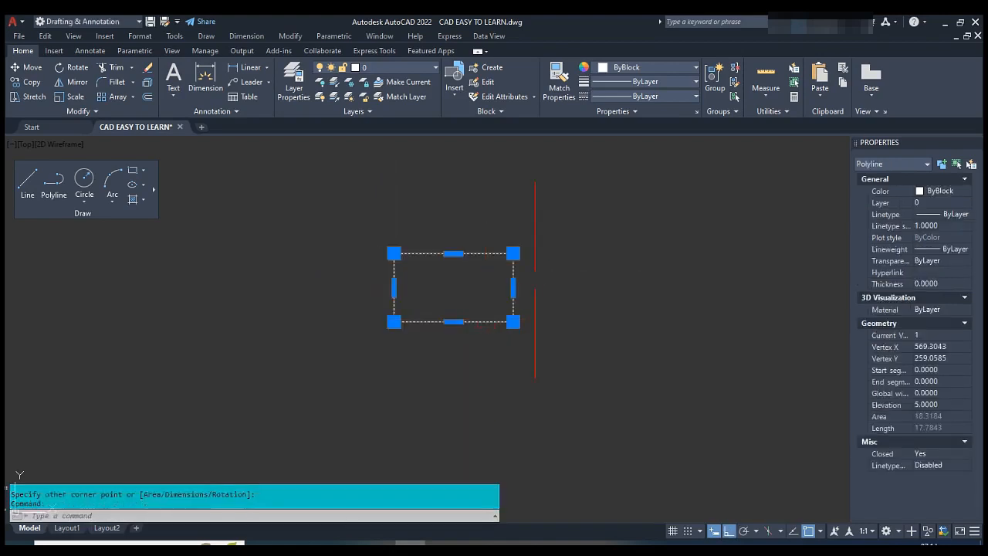
{"action": "type", "text": "E"}
{"action": "key", "text": "Return"}
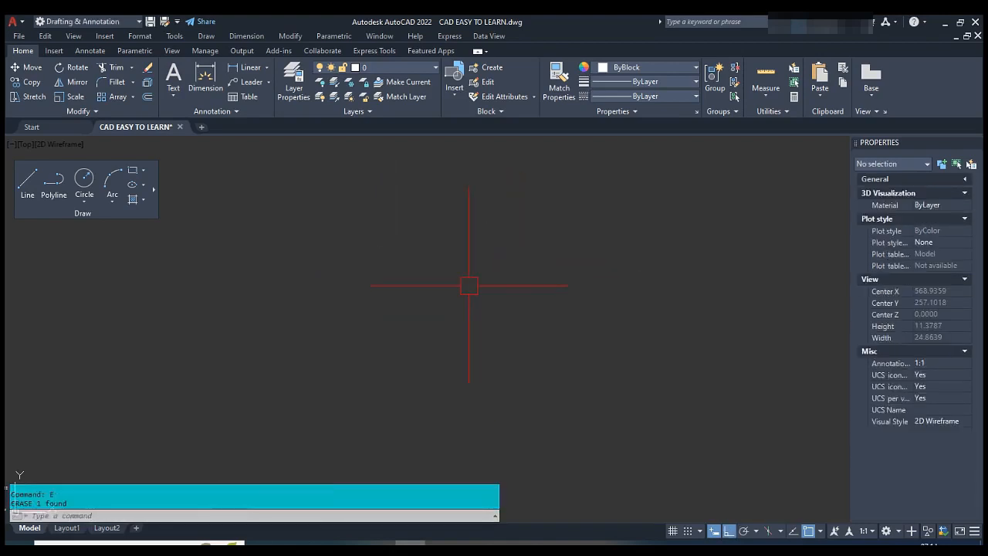
Start the RECTANG command and set its thickness to 3.
{"action": "type", "text": "REC"}
{"action": "key", "text": "Return"}
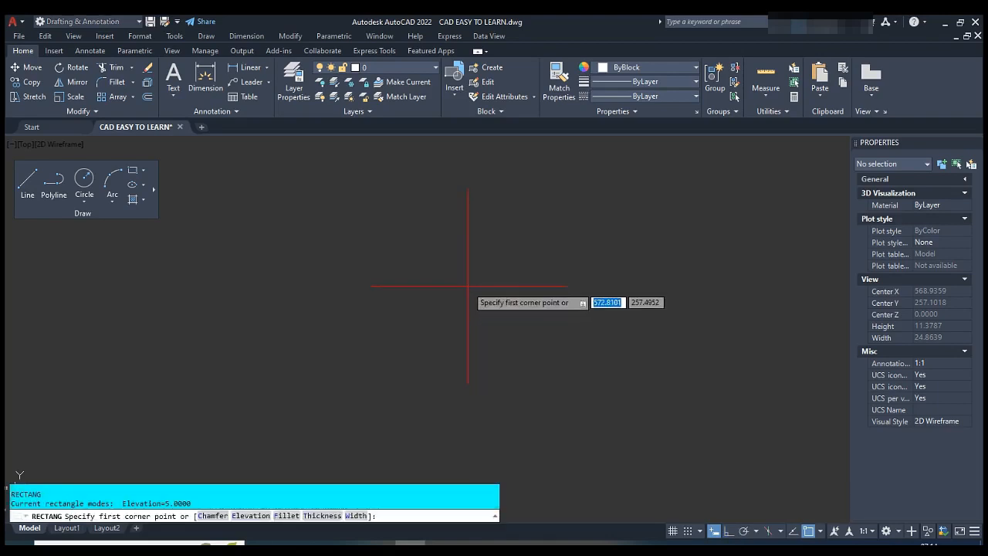
{"action": "type", "text": "T"}
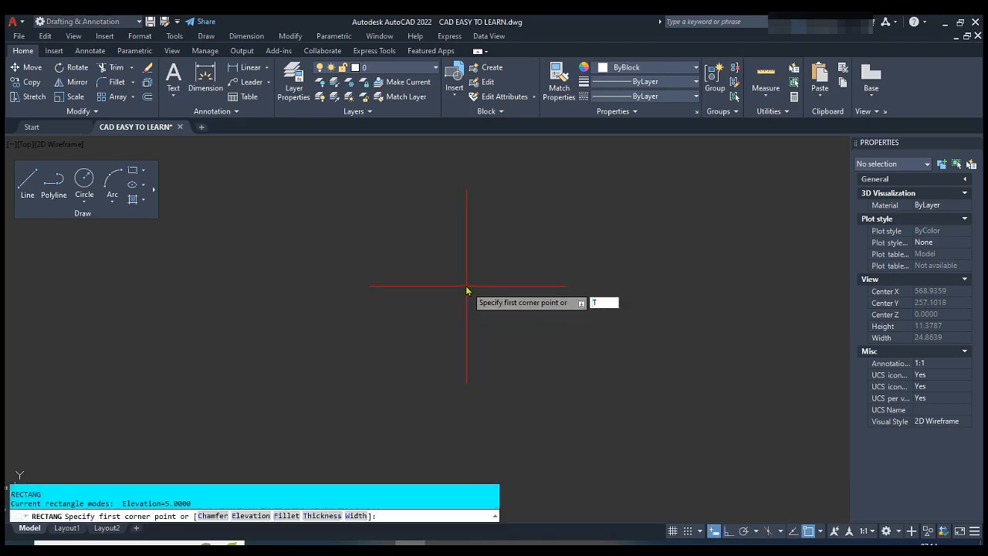
{"action": "key", "text": "Return"}
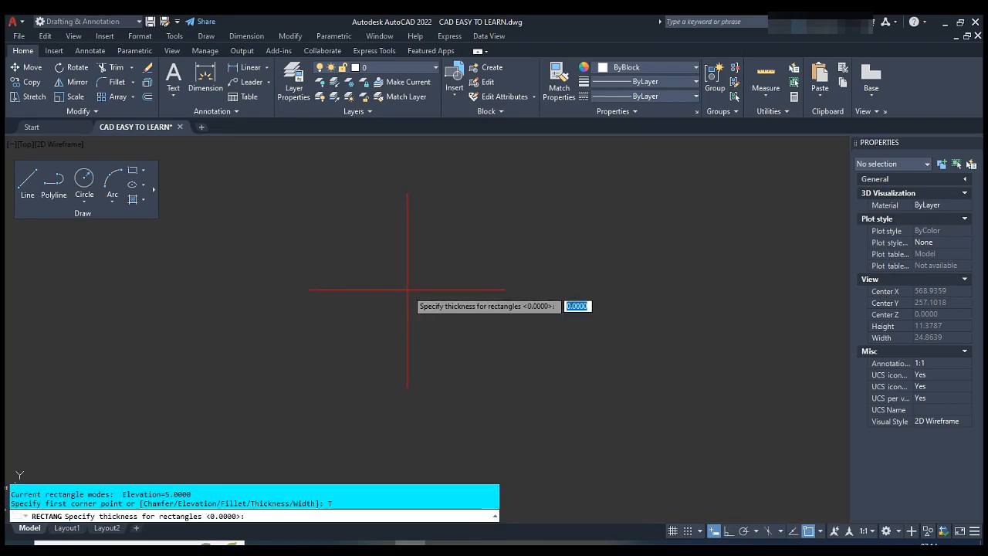
{"action": "type", "text": "3"}
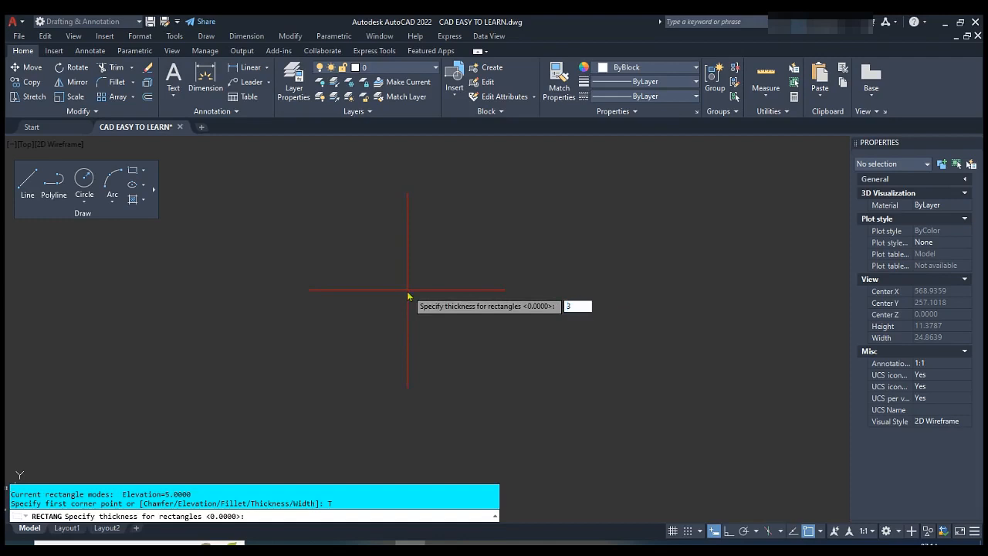
{"action": "key", "text": "Return"}
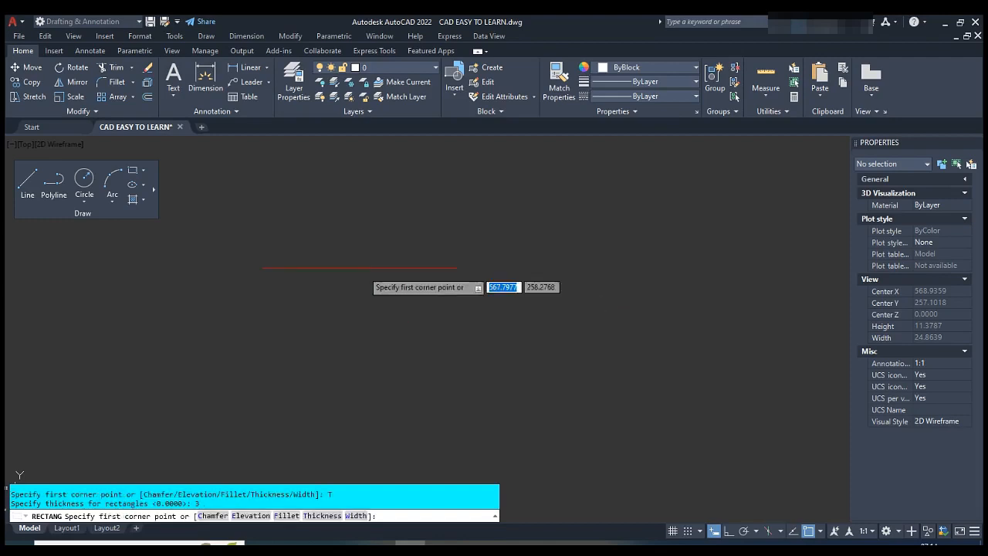
Draw the rectangle with thickness 15 long and 10 wide by Dimensions, extending down and to the right from its first corner.
{"action": "left_click", "coordinate": [351, 258]}
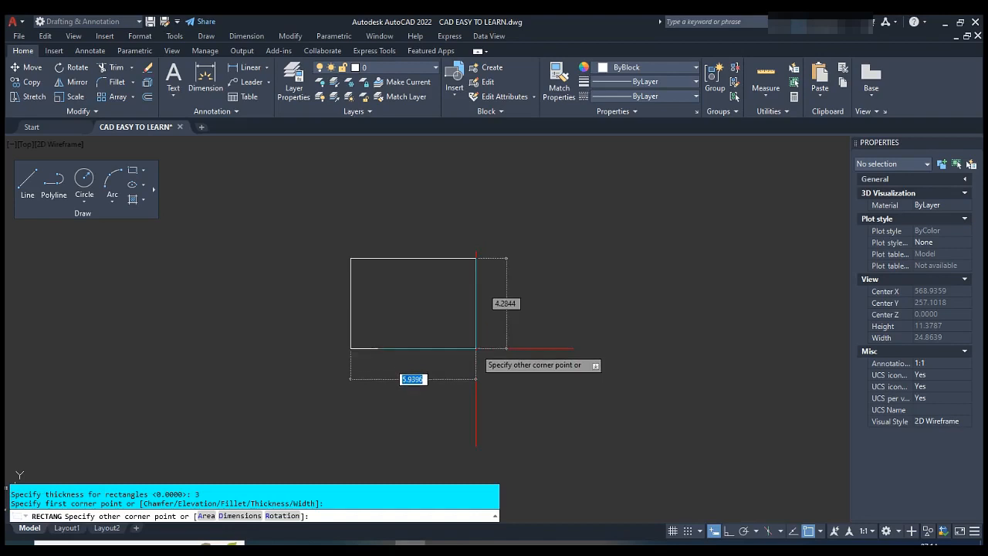
{"action": "type", "text": "D"}
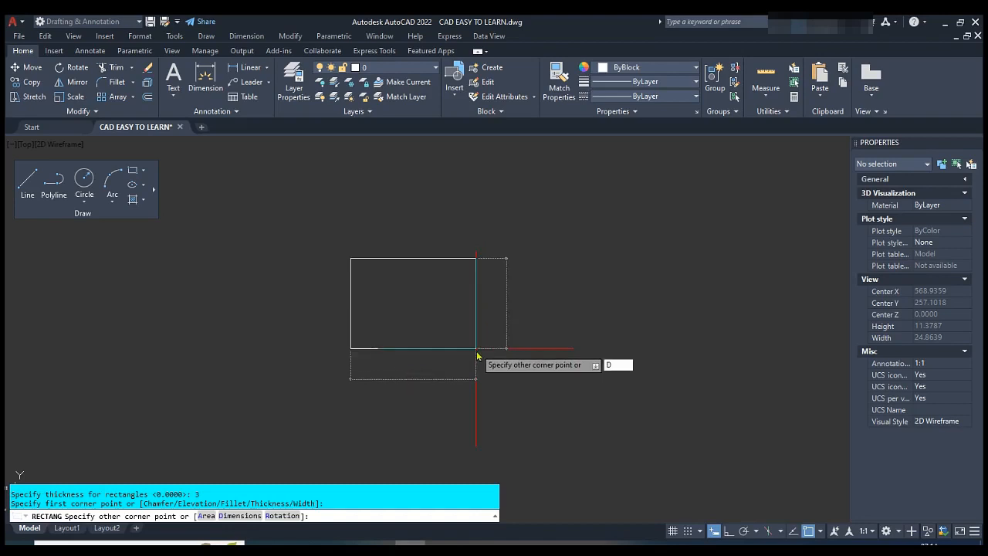
{"action": "key", "text": "Return"}
{"action": "type", "text": "15"}
{"action": "key", "text": "Return"}
{"action": "type", "text": "10"}
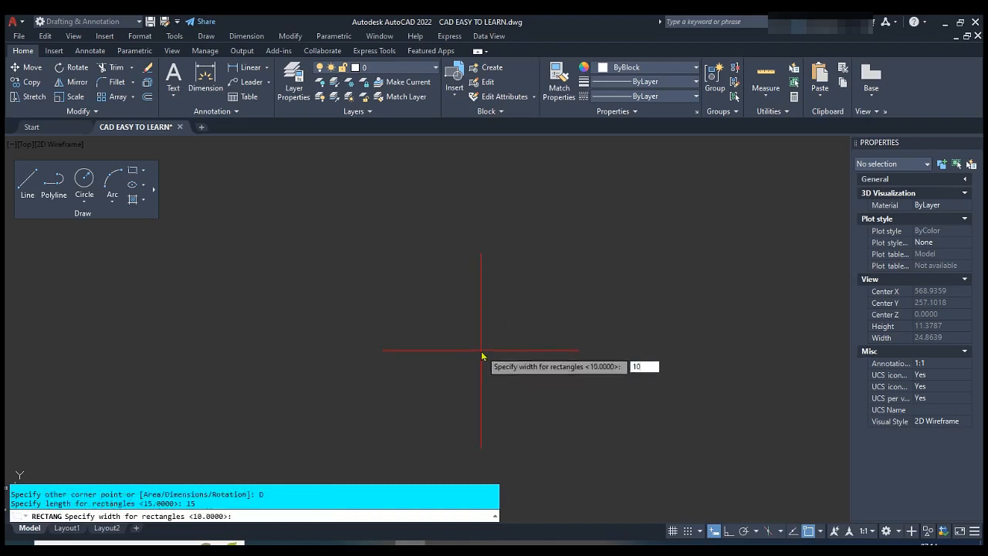
{"action": "key", "text": "Return"}
{"action": "left_click", "coordinate": [485, 349]}
Select the new rectangle to check its thickness in its properties, and clear the selection.
{"action": "middle_click_drag", "start_coordinate": [480, 321], "coordinate": [337, 271]}
{"action": "left_click", "coordinate": [360, 210]}
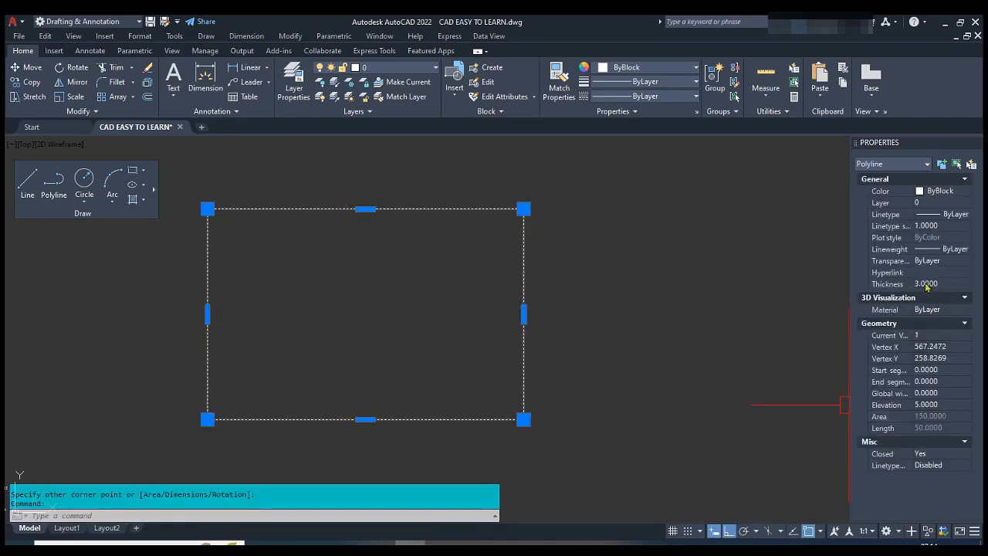
{"action": "key", "text": "Escape"}
{"action": "key", "text": "Escape"}
{"action": "middle_click_drag", "start_coordinate": [586, 335], "coordinate": [543, 337]}
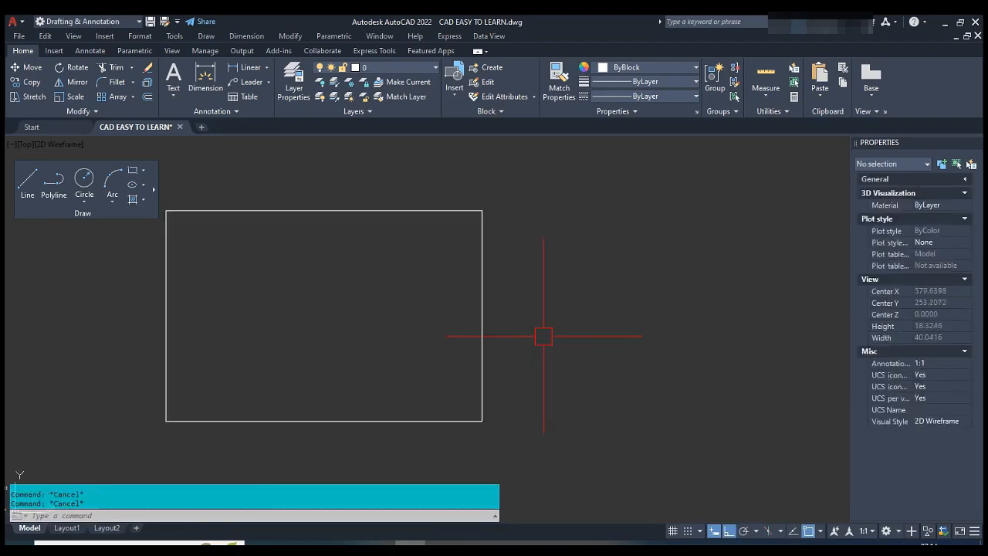
Restart the RECTANG command and set its thickness back to 0.
{"action": "scroll", "coordinate": [543, 335], "scroll_direction": "down", "scroll_amount": 1}
{"action": "type", "text": "rec"}
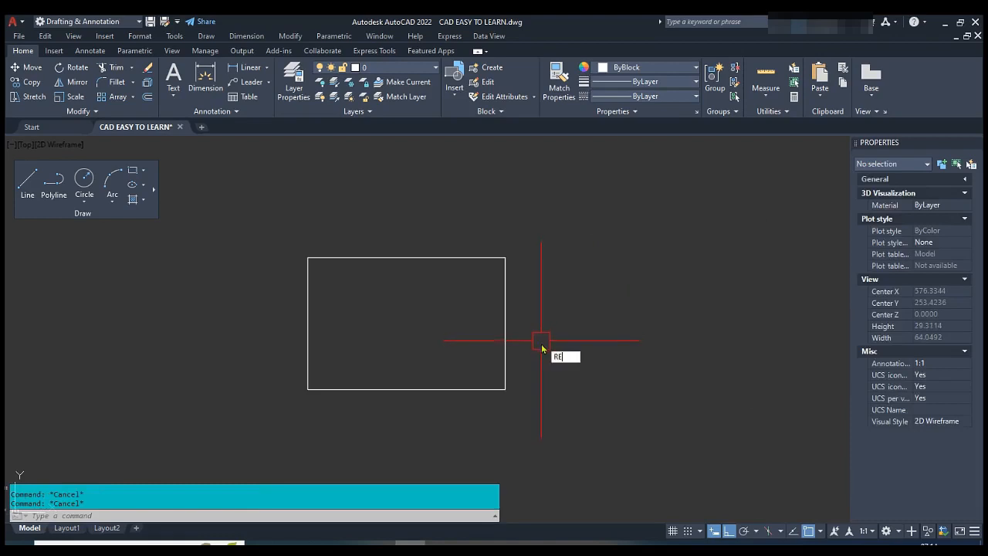
{"action": "key", "text": "Return"}
{"action": "type", "text": "t"}
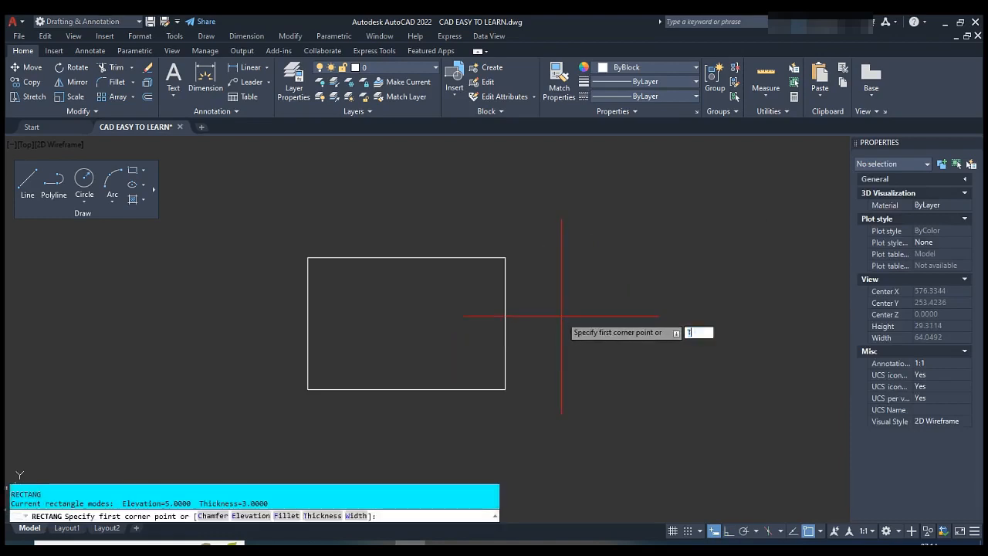
{"action": "key", "text": "Return"}
{"action": "type", "text": "0"}
{"action": "key", "text": "Return"}
Draw a small test rectangle between two free corner points beside the 15 by 10 rectangle, and erase it.
{"action": "left_click", "coordinate": [567, 323]}
{"action": "left_click", "coordinate": [613, 360]}
{"action": "left_click", "coordinate": [600, 360]}
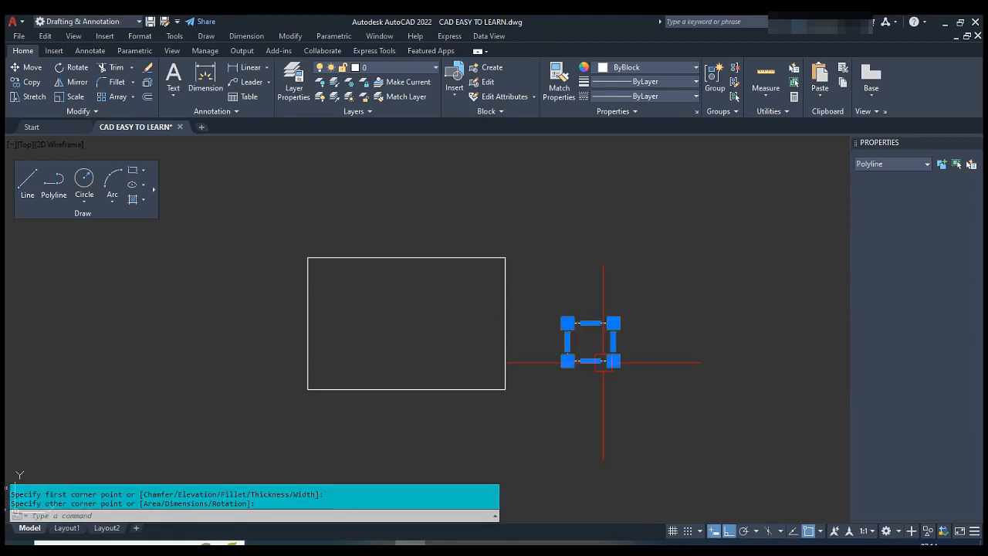
{"action": "type", "text": "e"}
{"action": "key", "text": "Return"}
Start the RECTANG command and set its line width to .5.
{"action": "type", "text": "rec"}
{"action": "key", "text": "Return"}
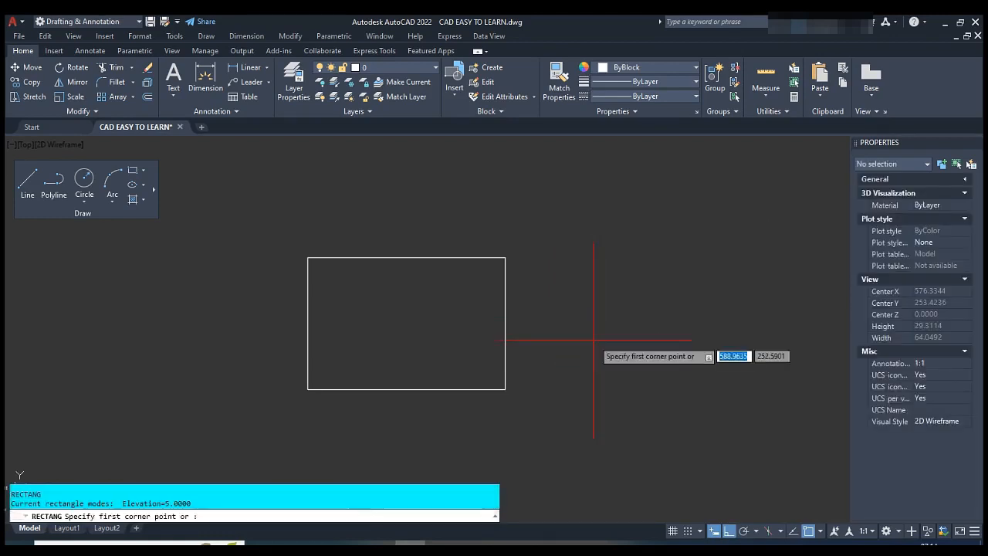
{"action": "type", "text": "w"}
{"action": "key", "text": "Return"}
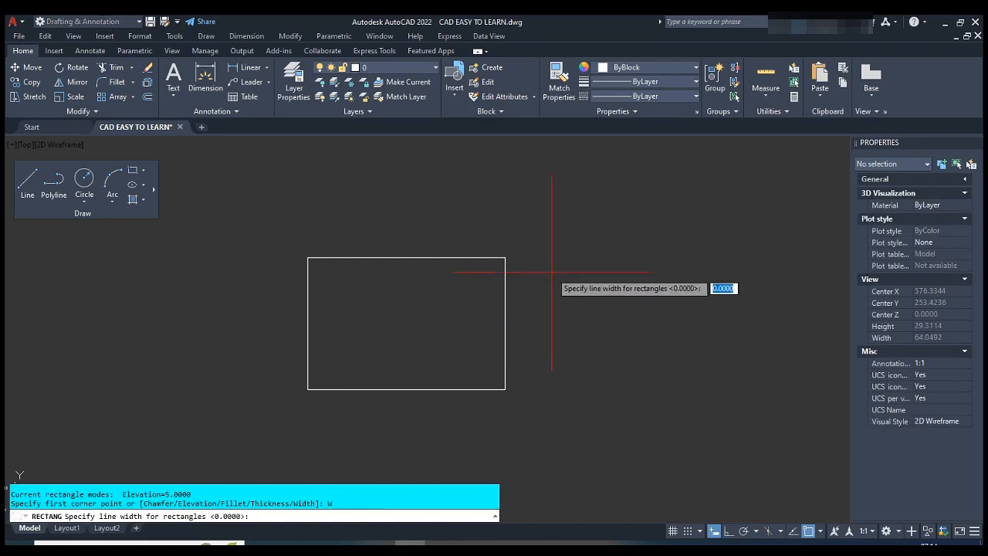
{"action": "type", "text": ".5"}
{"action": "key", "text": "Return"}
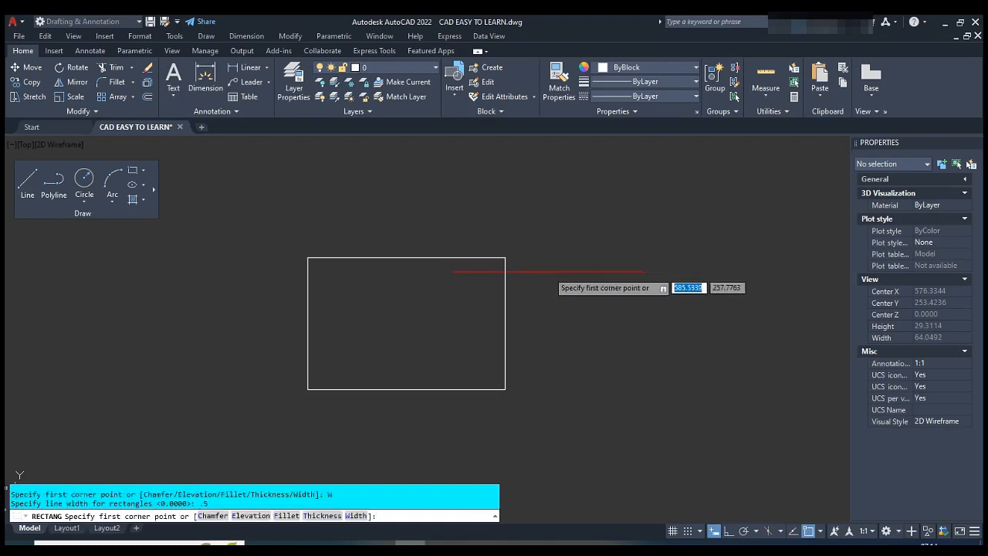
Draw the wide-lined rectangle 15 long and 10 wide by Dimensions, starting from the existing rectangle's upper-right corner and extending down and right.
{"action": "left_click", "coordinate": [505, 257]}
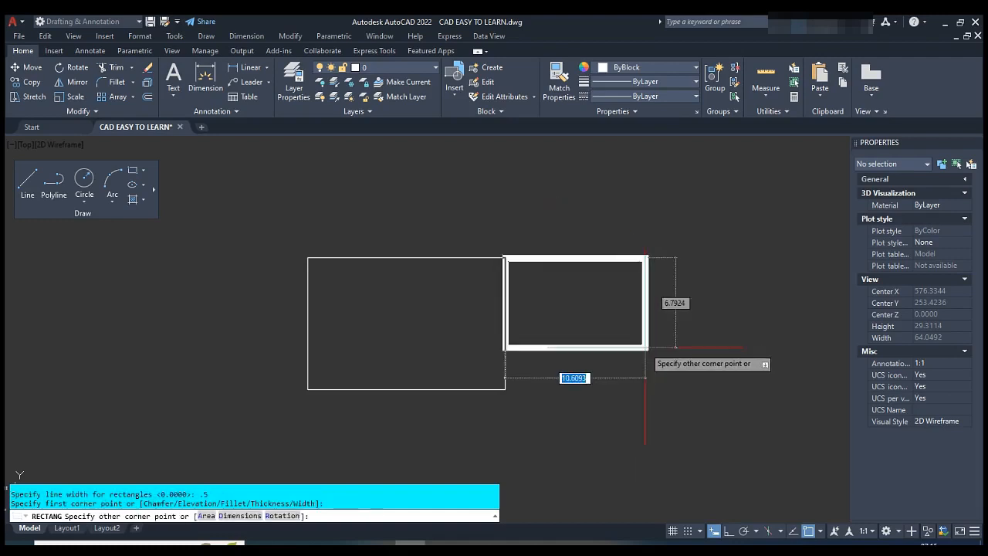
{"action": "type", "text": "d"}
{"action": "key", "text": "Return"}
{"action": "type", "text": "15"}
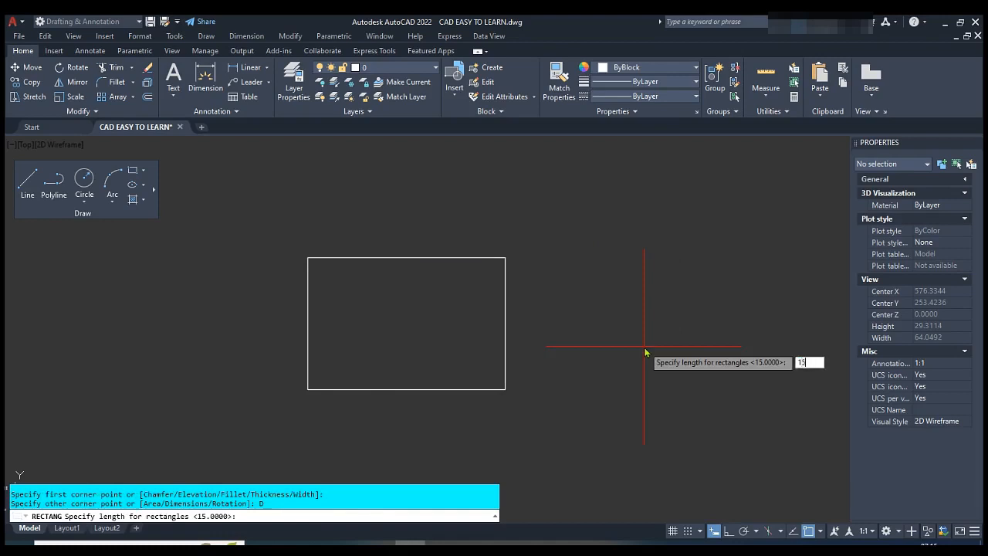
{"action": "key", "text": "Return"}
{"action": "type", "text": "10"}
{"action": "key", "text": "Return"}
{"action": "left_click", "coordinate": [624, 347]}
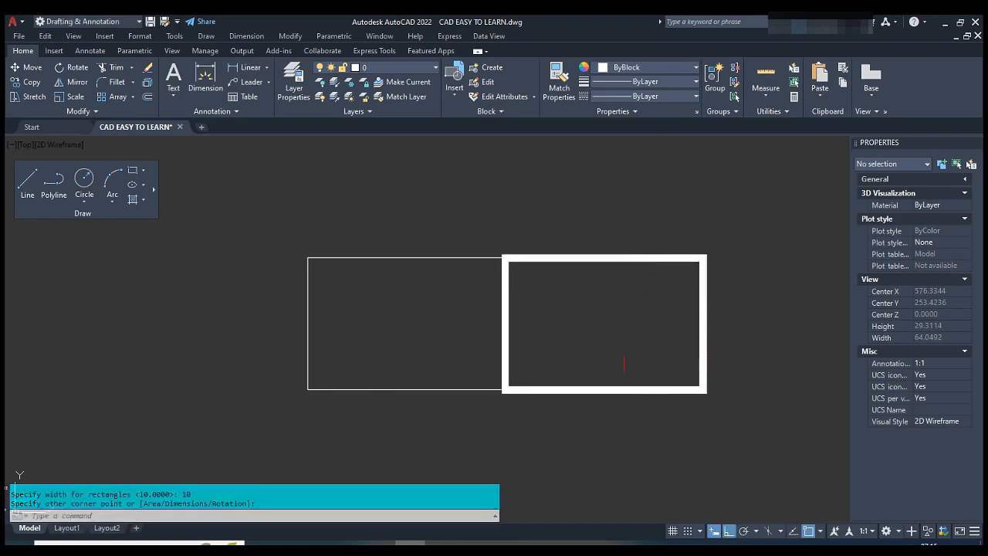
Move the wide-lined rectangle about 8 units horizontally to the right, away from the first rectangle.
{"action": "type", "text": "m"}
{"action": "key", "text": "Return"}
{"action": "left_click", "coordinate": [582, 396]}
{"action": "key", "text": "Return"}
{"action": "left_click", "coordinate": [600, 440]}
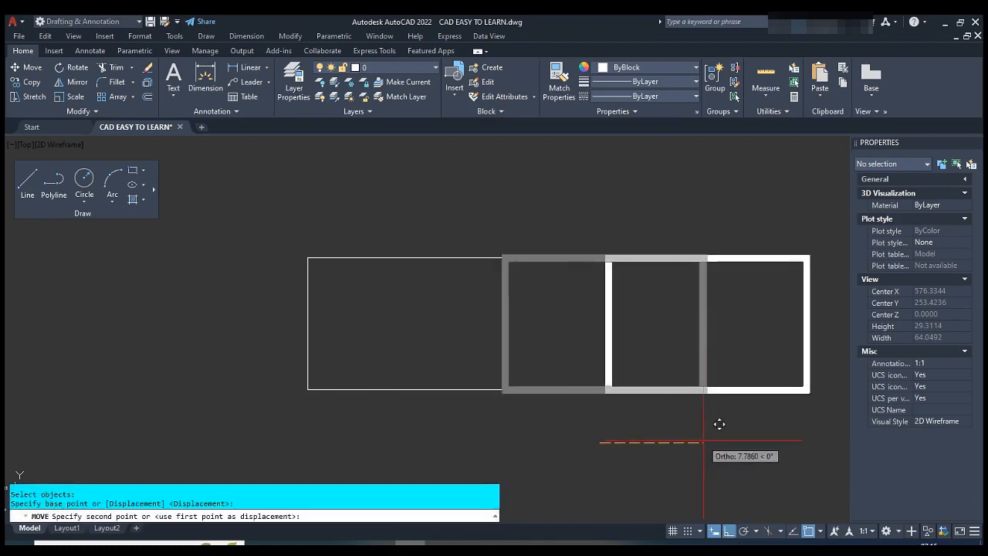
{"action": "left_click", "coordinate": [705, 440]}
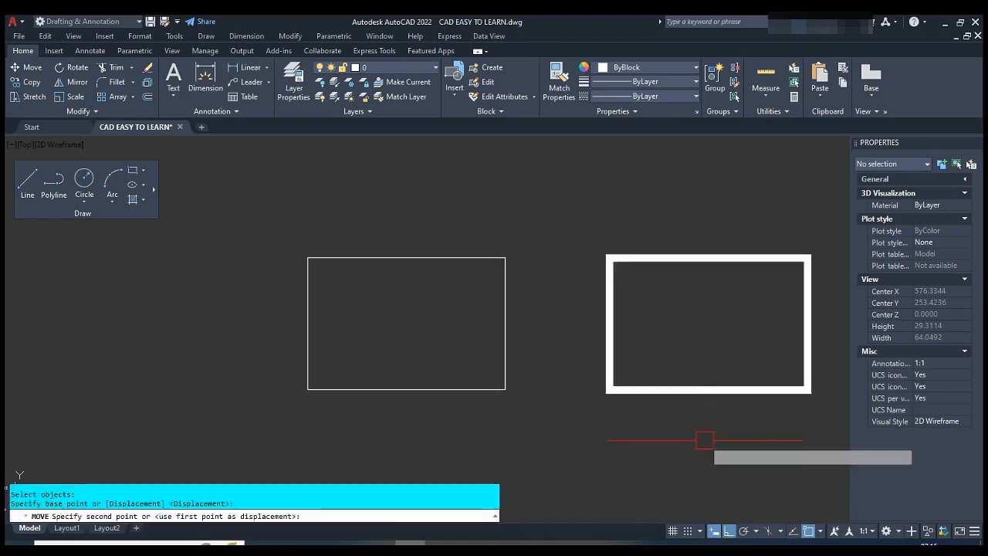
Switch to the SW Isometric view to see both rectangles in 3D.
{"action": "left_click", "coordinate": [25, 145]}
{"action": "left_click", "coordinate": [68, 255]}
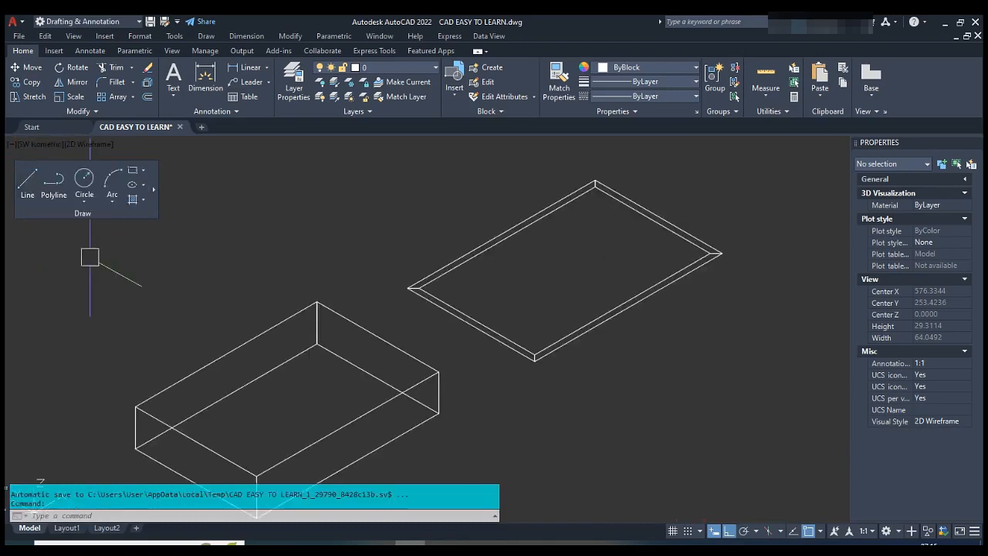
{"action": "middle_click_drag", "start_coordinate": [319, 320], "coordinate": [331, 285]}
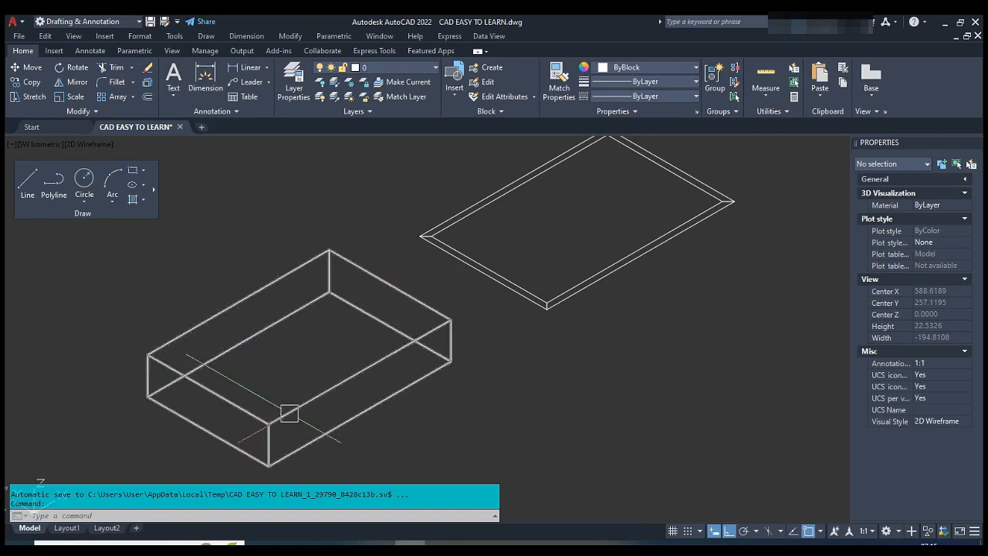
{"action": "middle_click_drag", "start_coordinate": [297, 409], "coordinate": [317, 388]}
Measure the height of the thick rectangle's front vertical edge with the DIST command, from its lower to its upper endpoint.
{"action": "type", "text": "DU"}
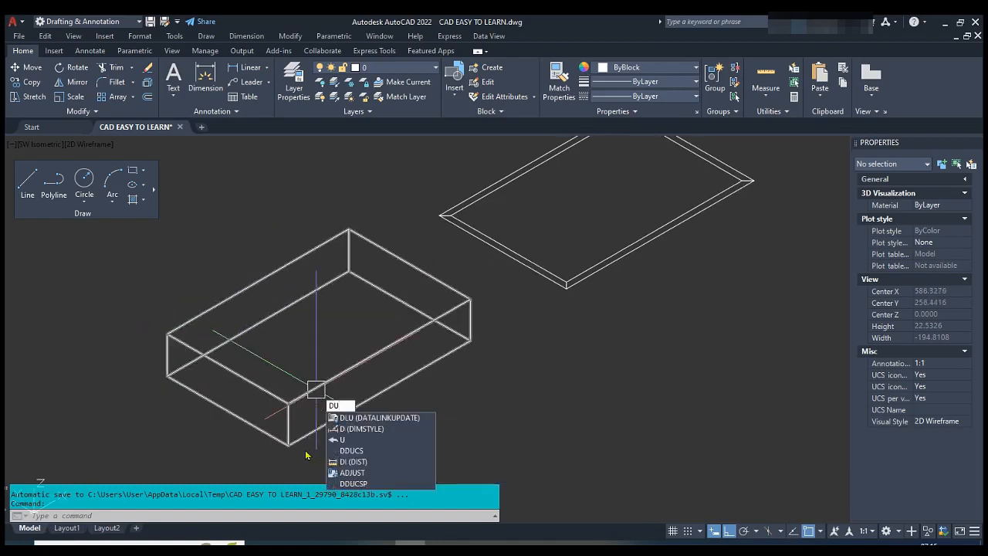
{"action": "key", "text": "Escape"}
{"action": "key", "text": "Escape"}
{"action": "type", "text": "DI"}
{"action": "key", "text": "Return"}
{"action": "left_click", "coordinate": [288, 444]}
{"action": "scroll", "coordinate": [296, 415], "scroll_direction": "up", "scroll_amount": 3}
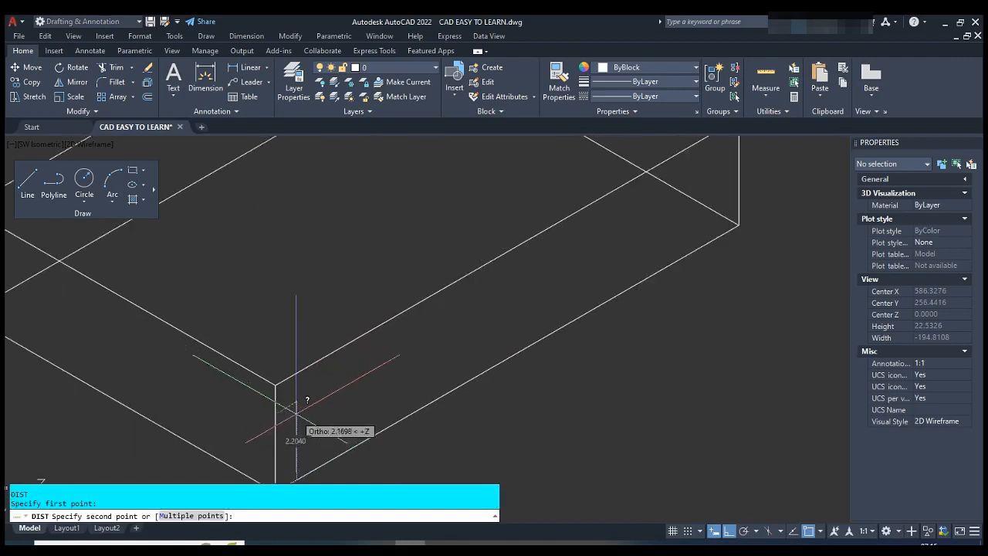
{"action": "mouse_move", "coordinate": [296, 409]}
{"action": "middle_mouse_down"}
{"action": "mouse_move", "coordinate": [364, 301]}
{"action": "mouse_move", "coordinate": [348, 278]}
{"action": "middle_mouse_up"}
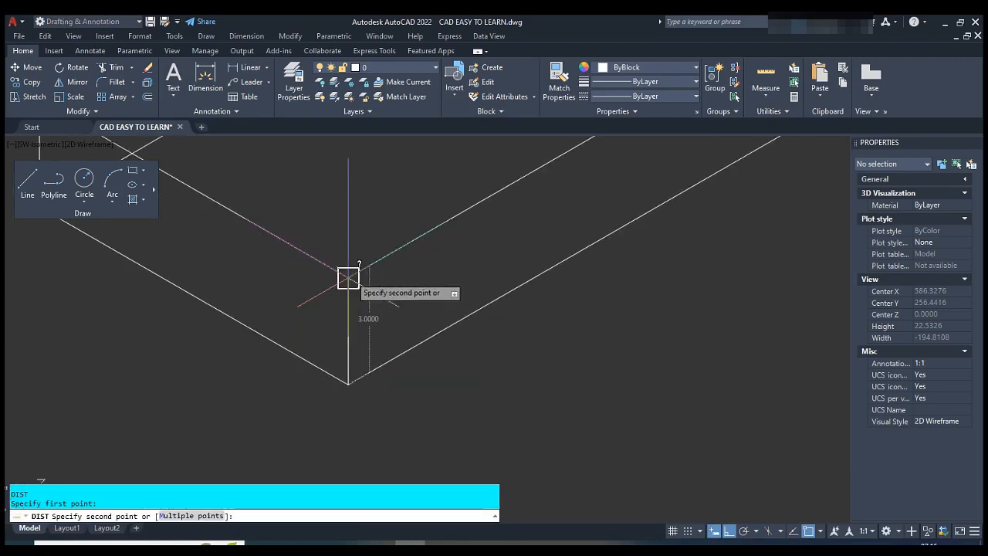
{"action": "scroll", "coordinate": [348, 278], "scroll_direction": "up", "scroll_amount": 2}
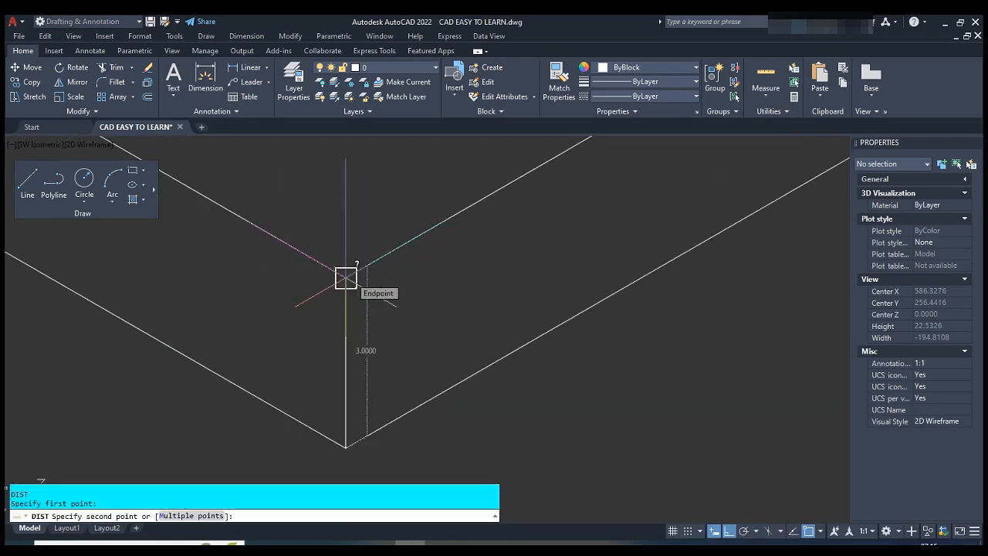
{"action": "scroll", "coordinate": [347, 276], "scroll_direction": "down", "scroll_amount": 4}
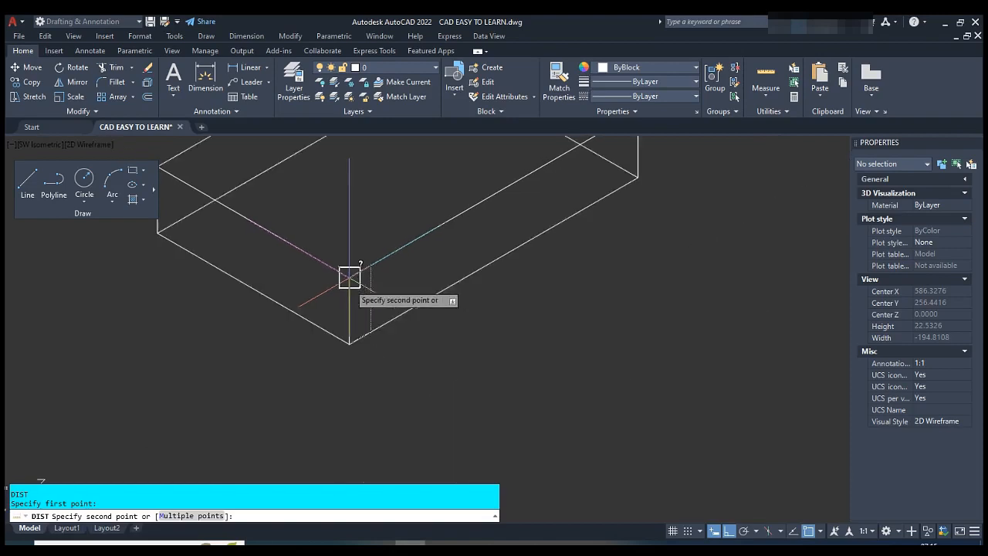
{"action": "scroll", "coordinate": [349, 297], "scroll_direction": "down", "scroll_amount": 4}
{"action": "key", "text": "Escape"}
Set the visual style to Shaded and compare the rectangle with thickness to the one with line width.
{"action": "middle_click_drag", "start_coordinate": [427, 269], "coordinate": [372, 410]}
{"action": "scroll", "coordinate": [372, 411], "scroll_direction": "down", "scroll_amount": 2}
{"action": "scroll", "coordinate": [440, 352], "scroll_direction": "up", "scroll_amount": 4}
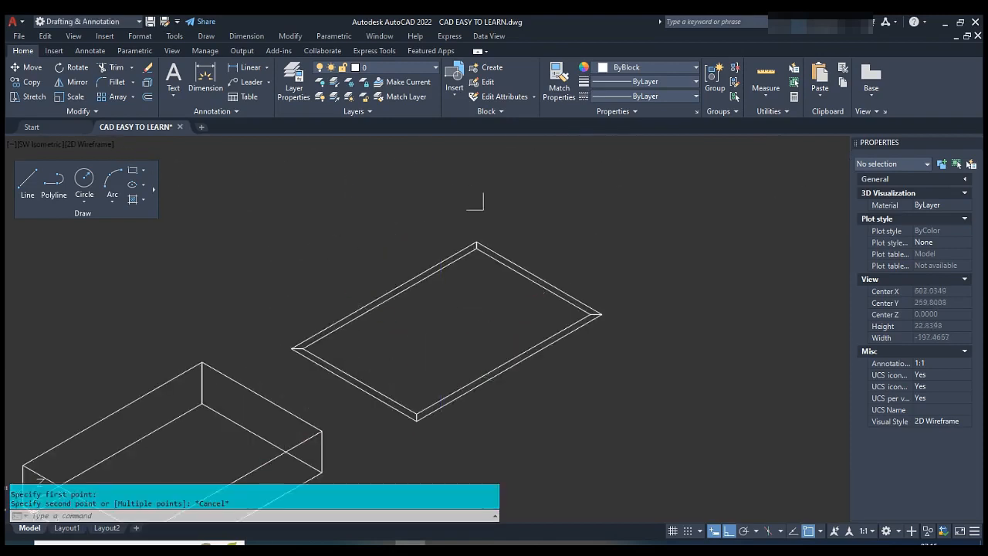
{"action": "left_click", "coordinate": [88, 144]}
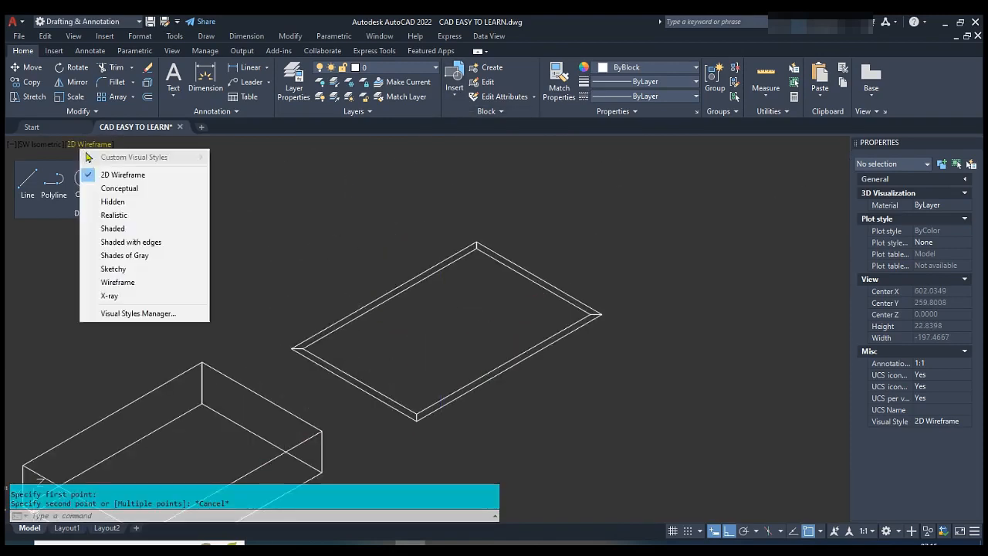
{"action": "left_click", "coordinate": [113, 229]}
{"action": "scroll", "coordinate": [252, 388], "scroll_direction": "down", "scroll_amount": 2}
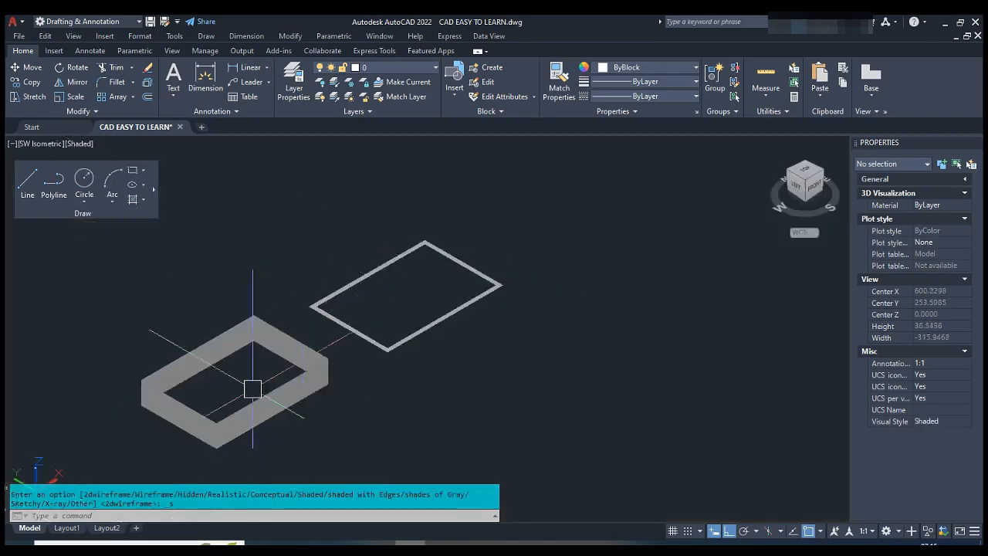
{"action": "scroll", "coordinate": [252, 388], "scroll_direction": "up", "scroll_amount": 3}
{"action": "scroll", "coordinate": [463, 275], "scroll_direction": "up", "scroll_amount": 5}
{"action": "scroll", "coordinate": [610, 221], "scroll_direction": "down", "scroll_amount": 8}
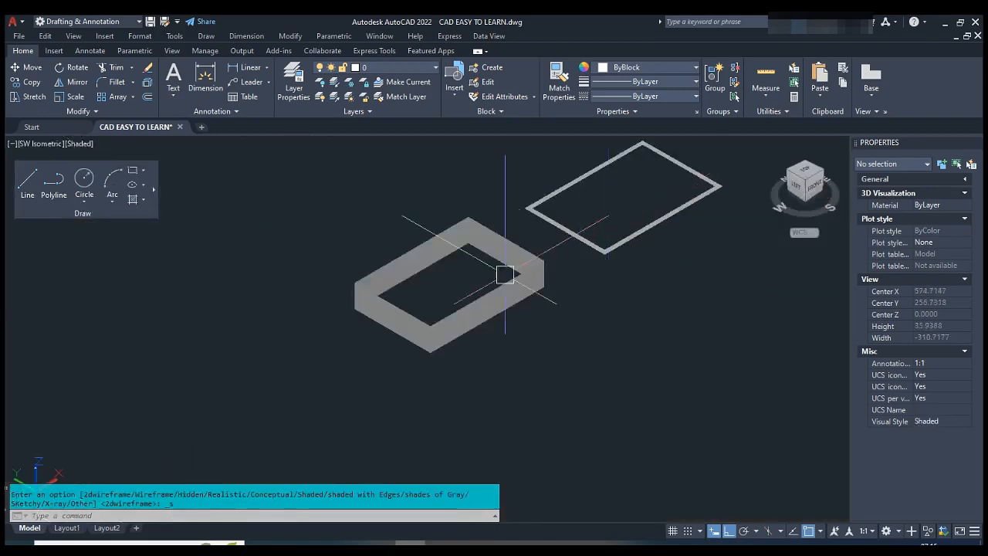
{"action": "scroll", "coordinate": [435, 304], "scroll_direction": "up", "scroll_amount": 2}
{"action": "scroll", "coordinate": [529, 298], "scroll_direction": "down", "scroll_amount": 4}
{"action": "middle_click_drag", "start_coordinate": [529, 298], "coordinate": [433, 371]}
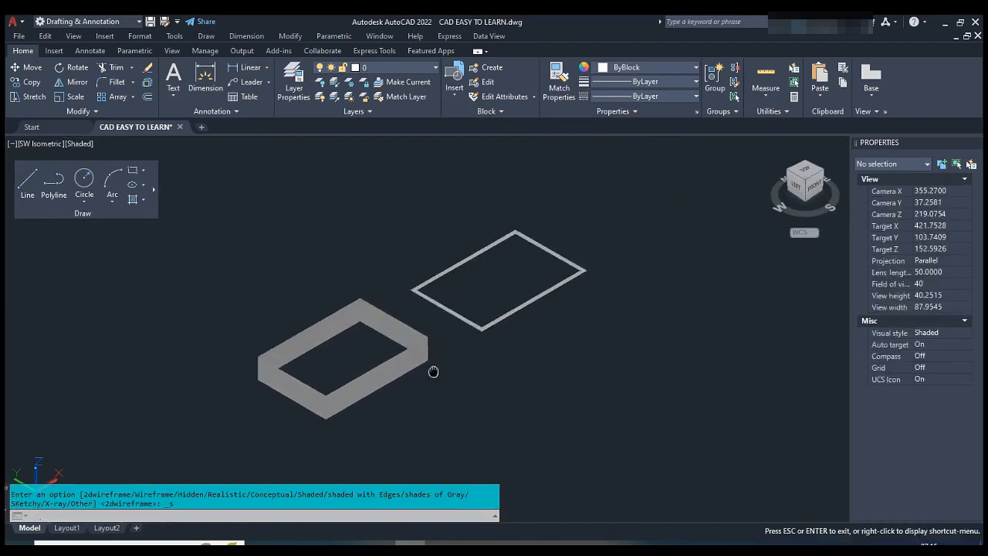
Undo the view and visual style changes and the move of the wide-lined rectangle.
{"action": "key", "text": "ctrl+z"}
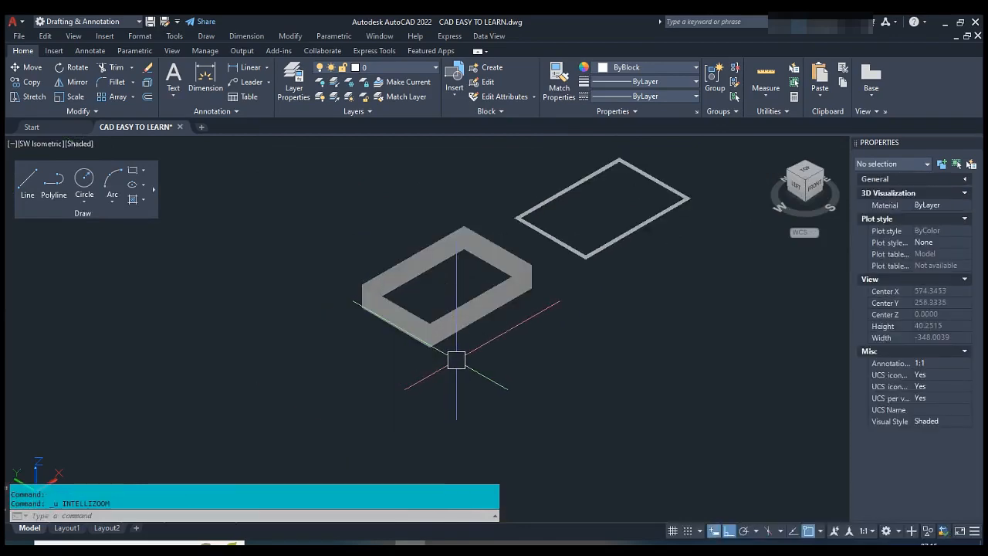
{"action": "key", "text": "ctrl+z"}
{"action": "key", "text": "ctrl+z"}
{"action": "key", "text": "ctrl+z"}
{"action": "key", "text": "ctrl+z"}
{"action": "key", "text": "ctrl+z"}
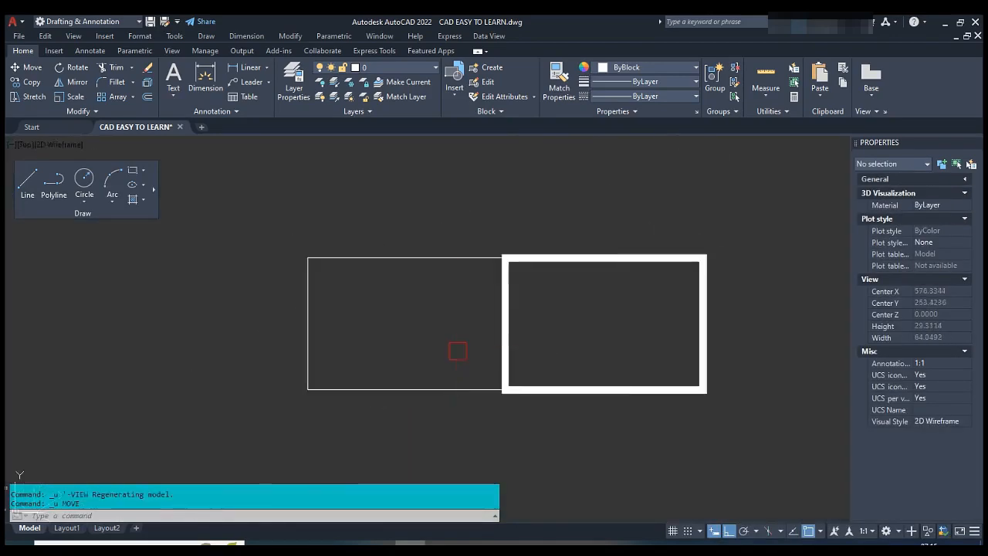
Erase the demonstration rectangle, and look up the Rectangle and Polygon entries among the drawing tools.
{"action": "type", "text": "e"}
{"action": "key", "text": "Return"}
{"action": "left_click", "coordinate": [143, 170]}
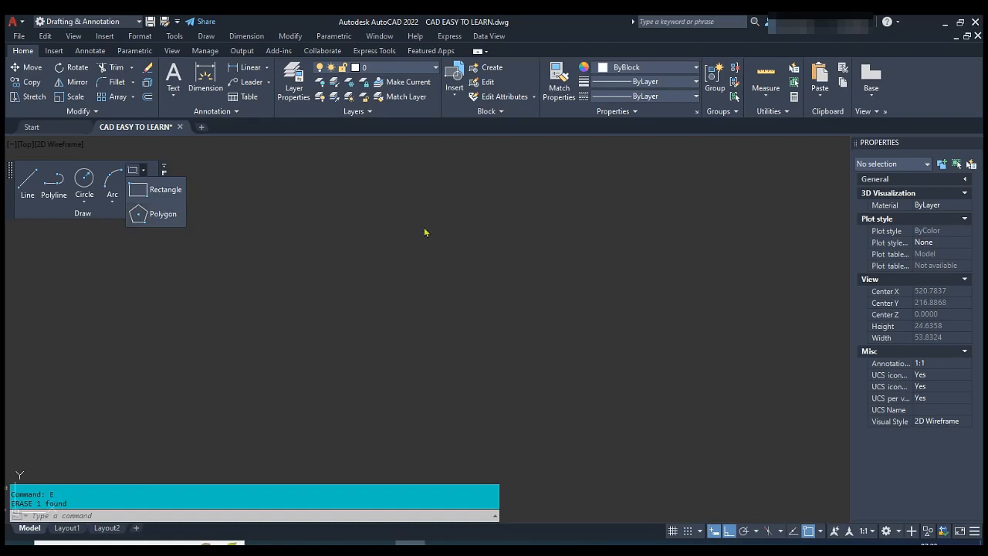
{"action": "key", "text": "Escape"}
{"action": "key", "text": "Escape"}
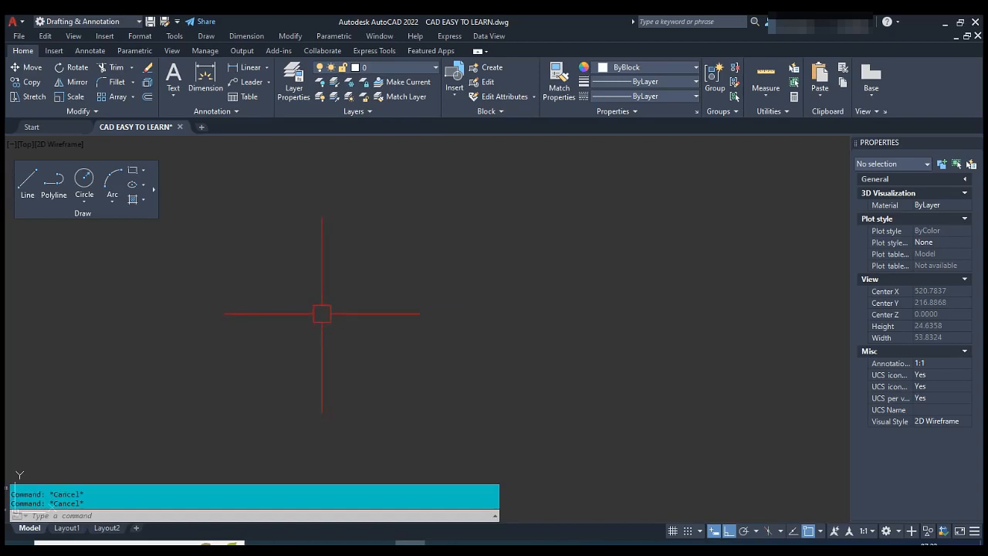
Draw a circle with radius 5 in the empty drawing area.
{"action": "type", "text": "c"}
{"action": "key", "text": "Return"}
{"action": "left_click", "coordinate": [382, 290]}
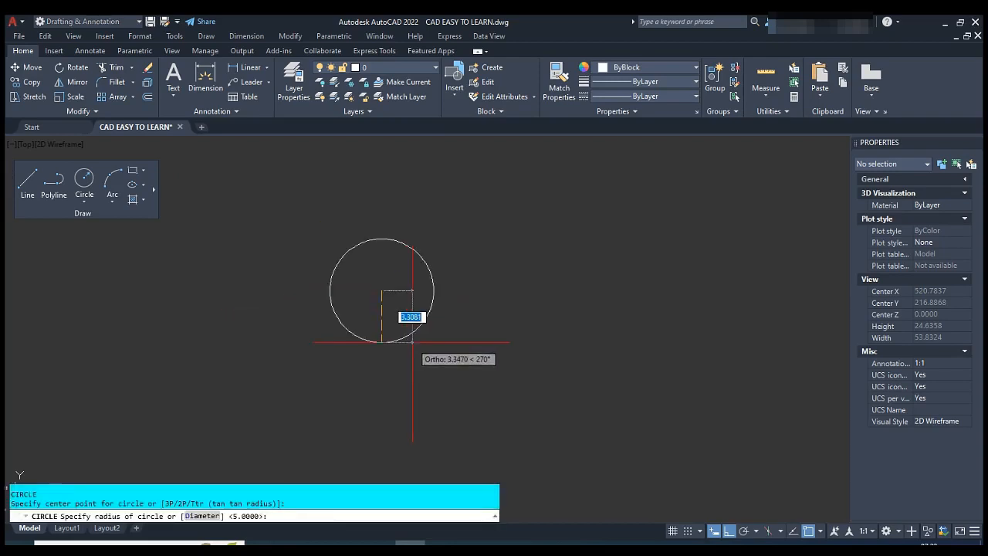
{"action": "type", "text": "5"}
{"action": "key", "text": "Return"}
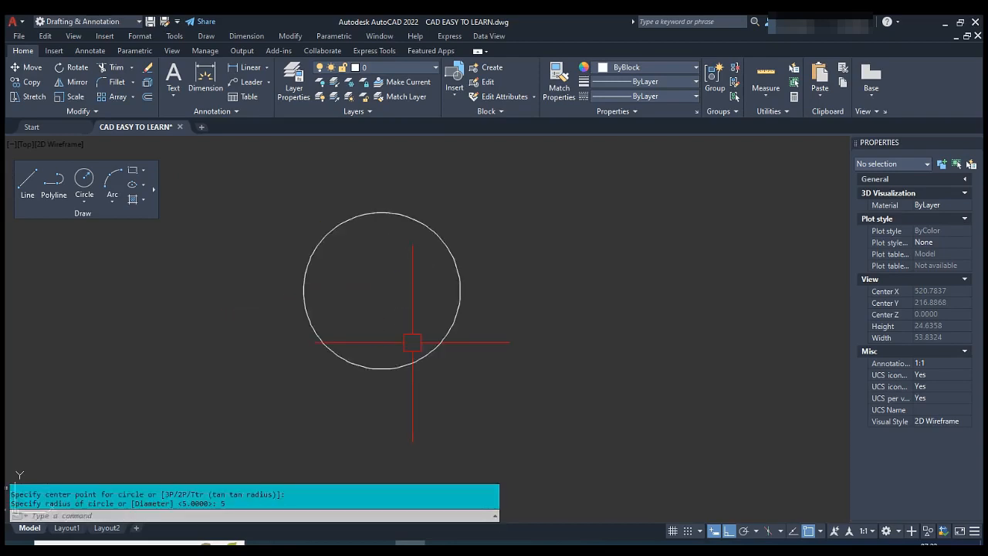
{"action": "middle_click_drag", "start_coordinate": [393, 325], "coordinate": [401, 327]}
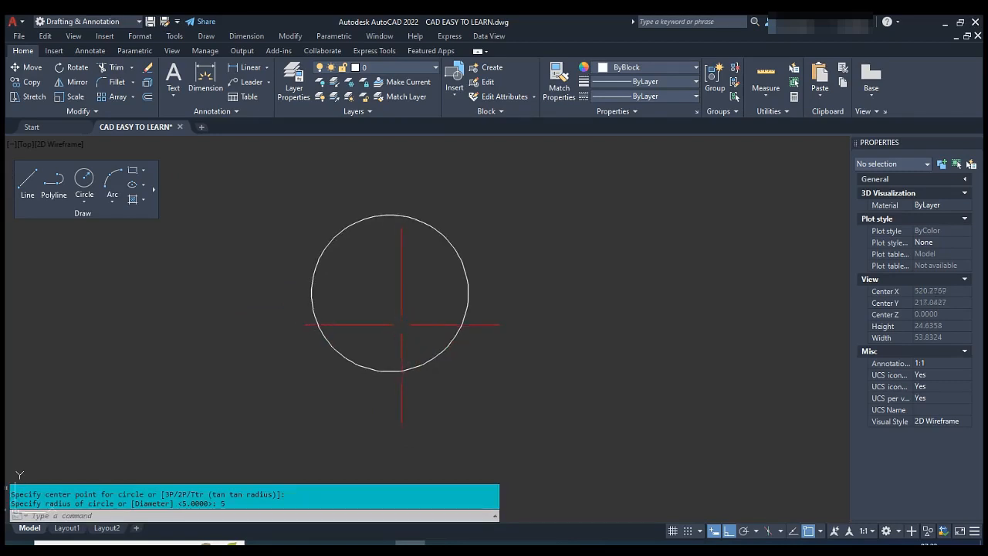
Draw a three-sided polygon inscribed in the circle, centred on the circle's centre with radius 5.
{"action": "type", "text": "POL"}
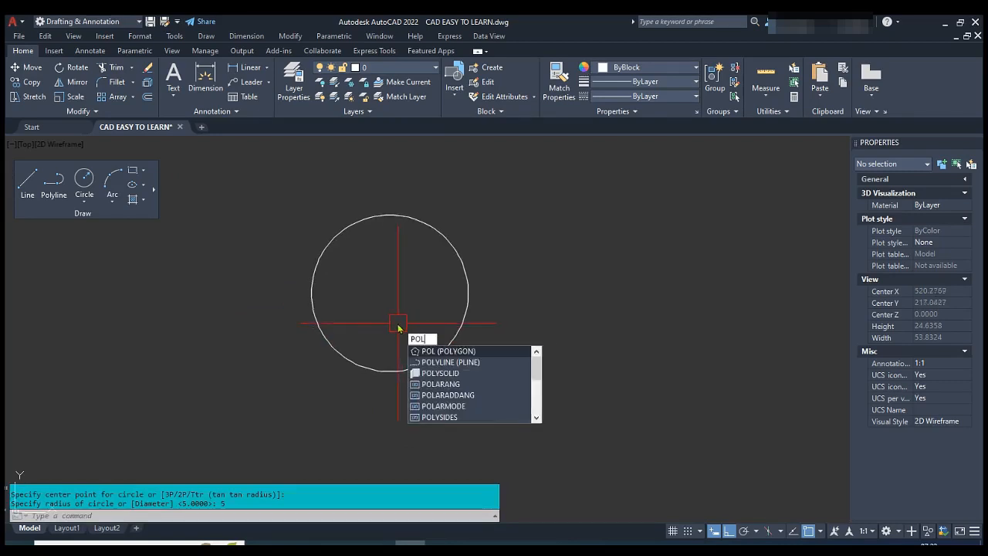
{"action": "key", "text": "Return"}
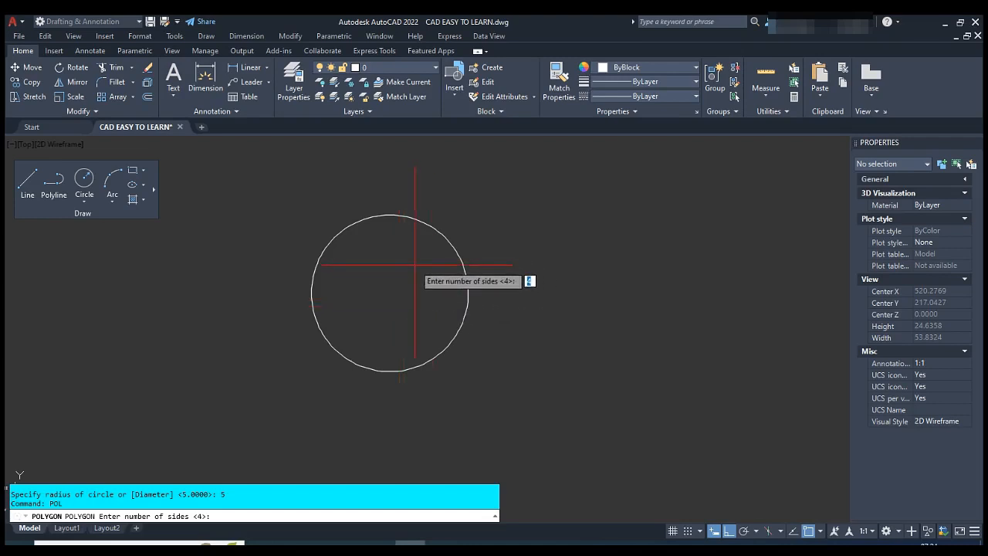
{"action": "type", "text": "3"}
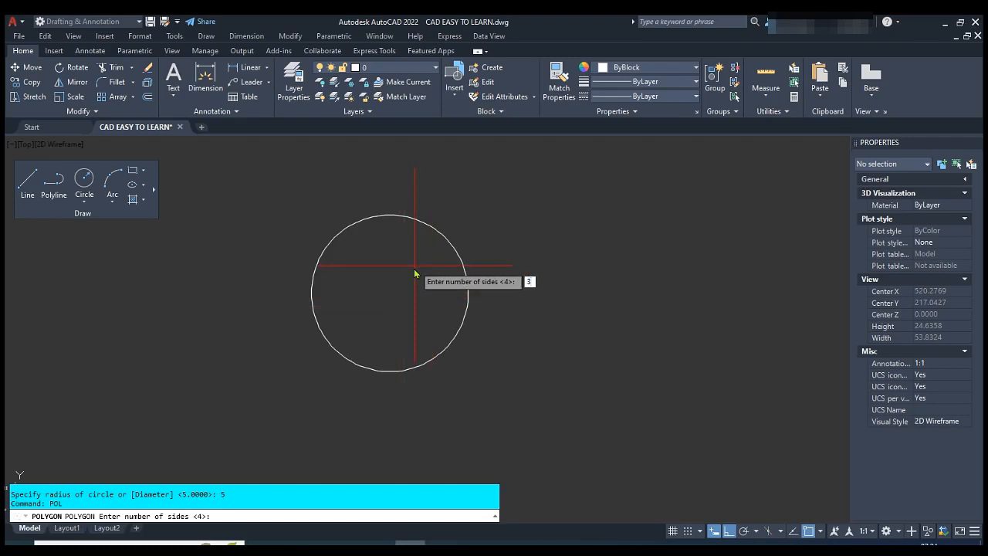
{"action": "key", "text": "Return"}
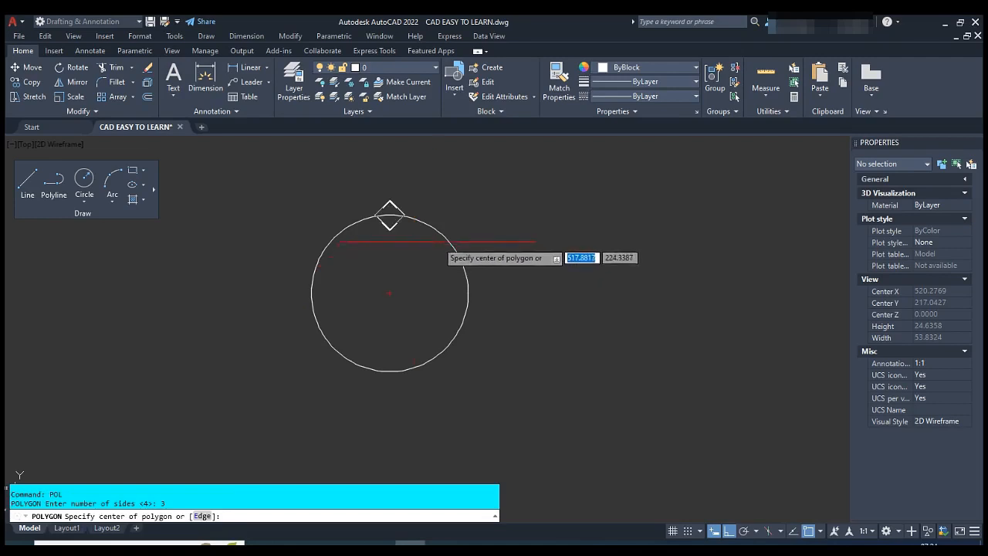
{"action": "left_click", "coordinate": [390, 292]}
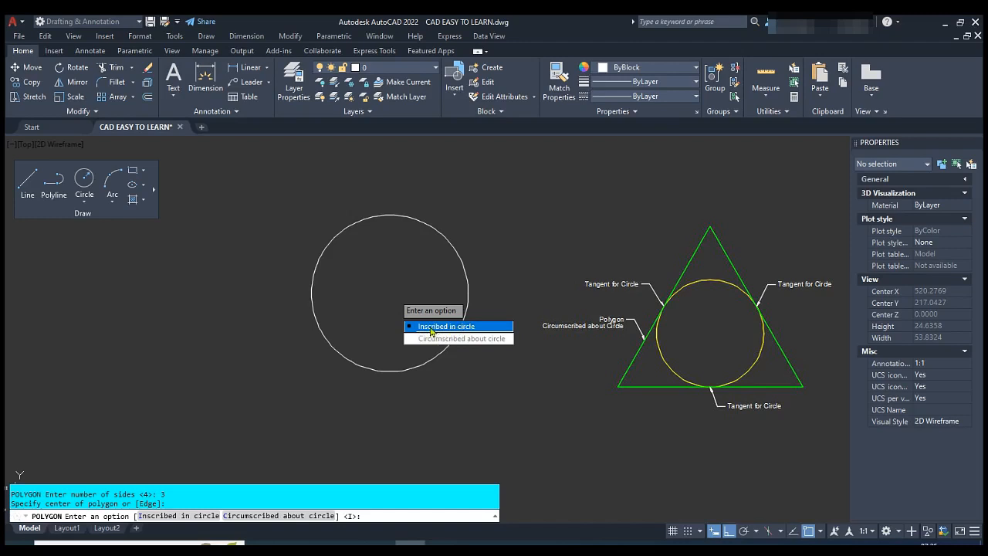
{"action": "left_click", "coordinate": [431, 327]}
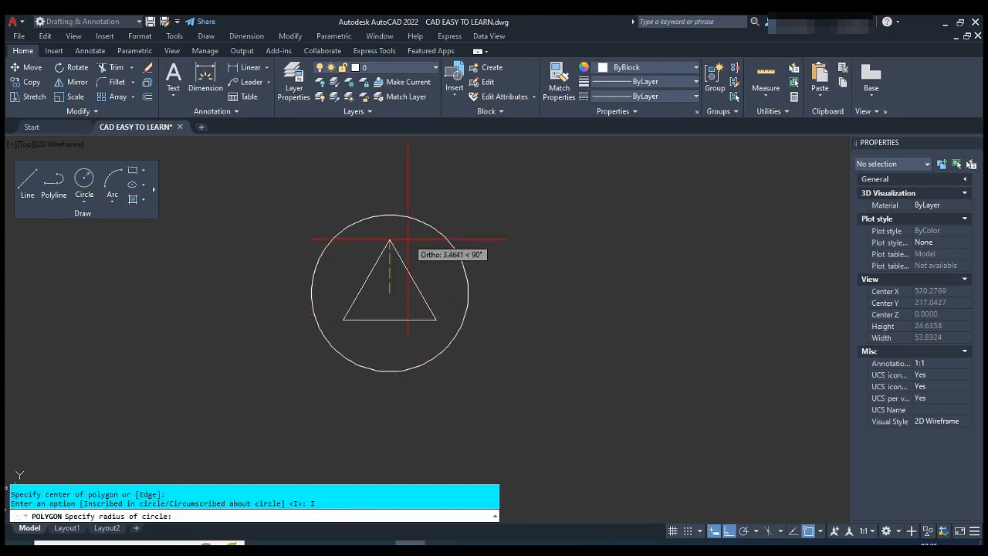
{"action": "type", "text": "5"}
{"action": "key", "text": "Return"}
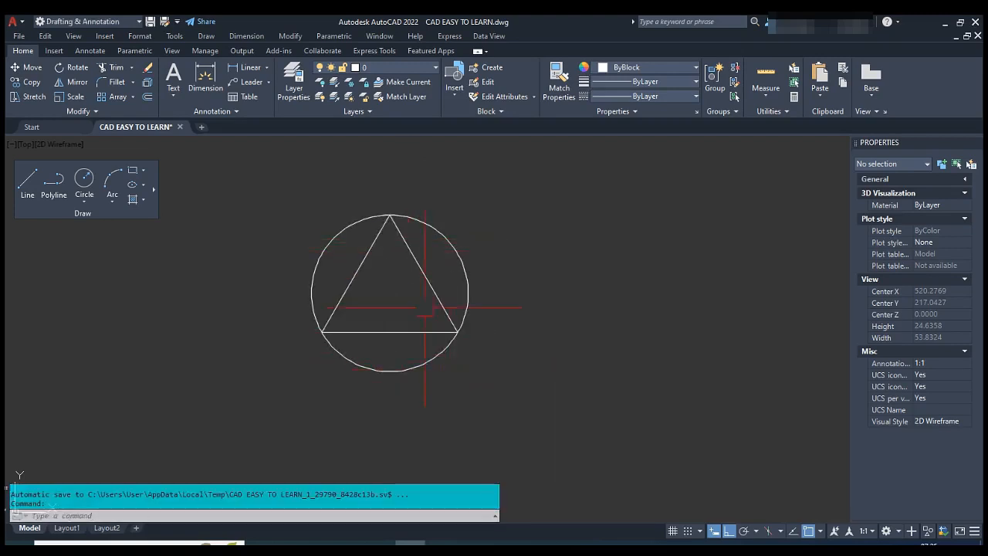
Draw a second three-sided polygon from the same centre, circumscribed about the circle with radius 5.
{"action": "middle_click_drag", "start_coordinate": [415, 287], "coordinate": [454, 307]}
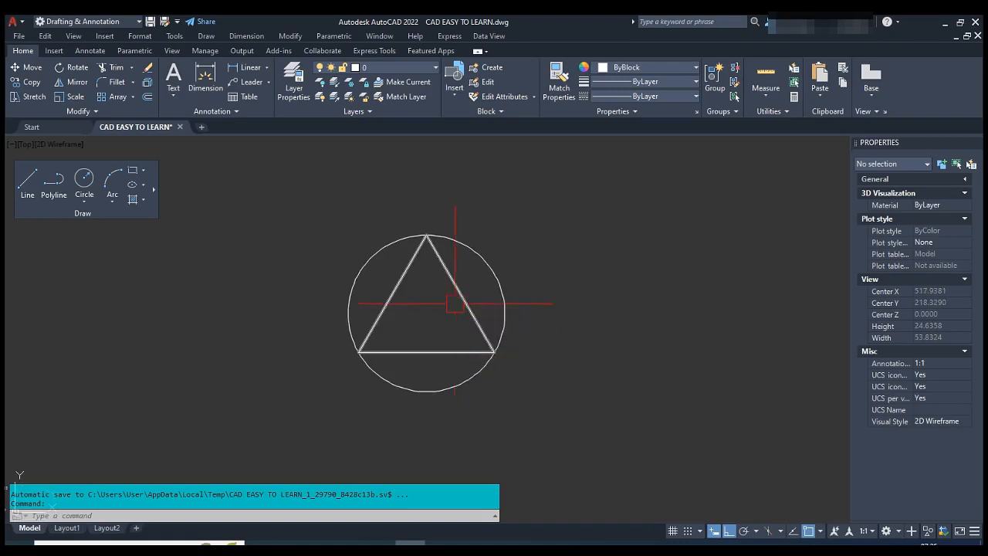
{"action": "scroll", "coordinate": [431, 321], "scroll_direction": "up", "scroll_amount": 2}
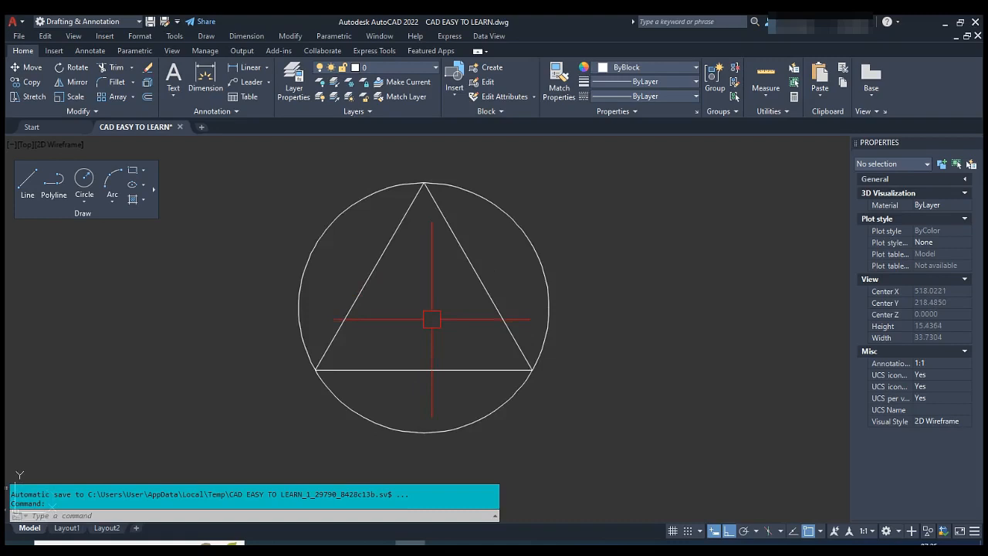
{"action": "middle_click_drag", "start_coordinate": [431, 319], "coordinate": [390, 331]}
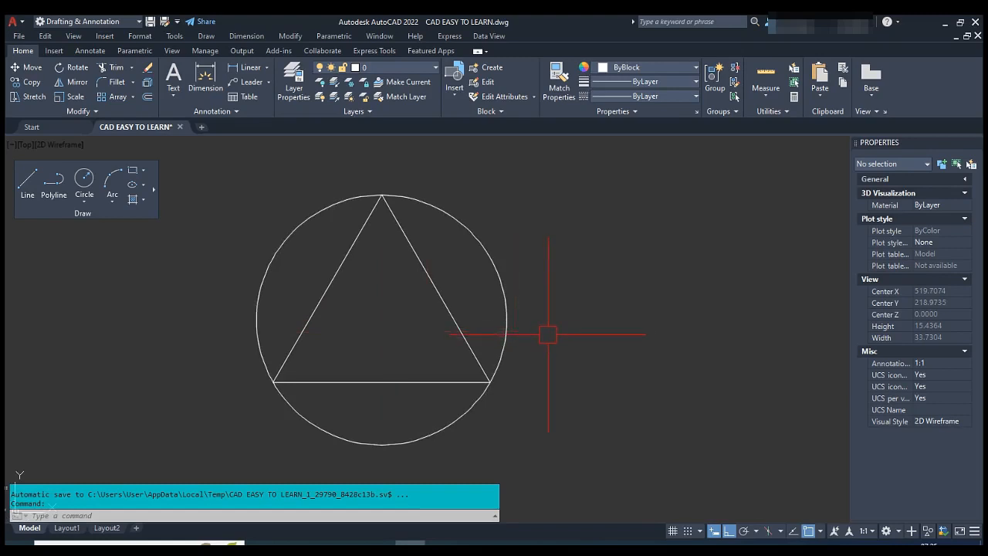
{"action": "type", "text": "POL"}
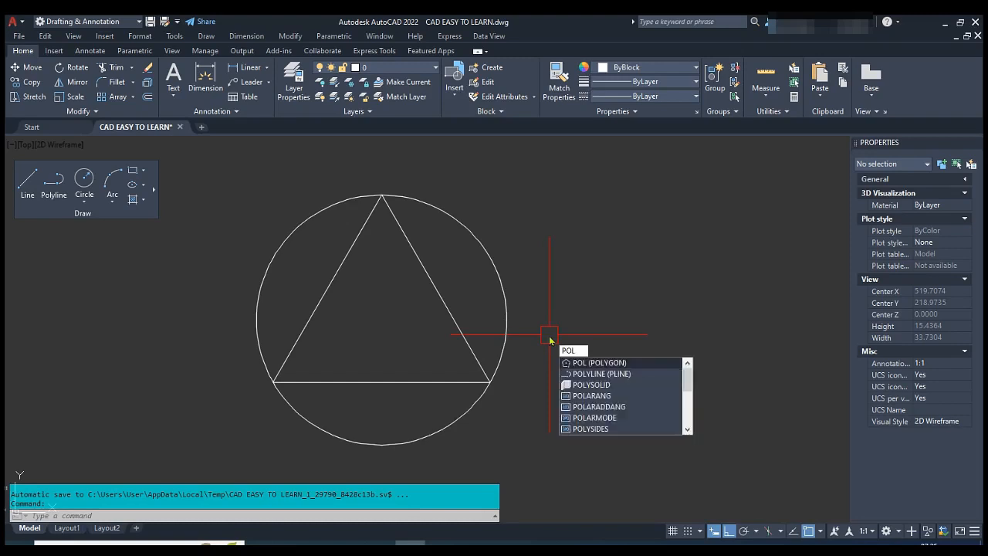
{"action": "key", "text": "Return"}
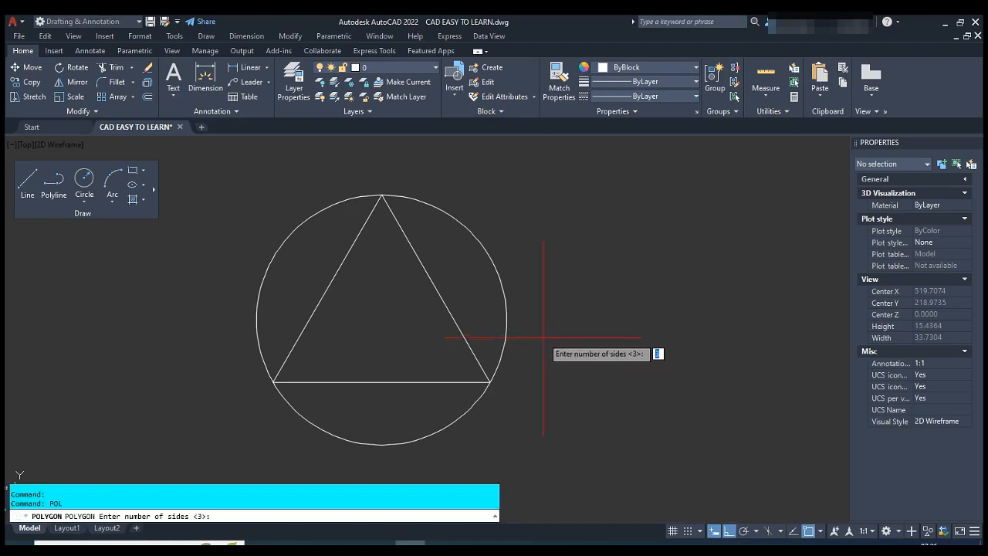
{"action": "type", "text": "3"}
{"action": "key", "text": "Return"}
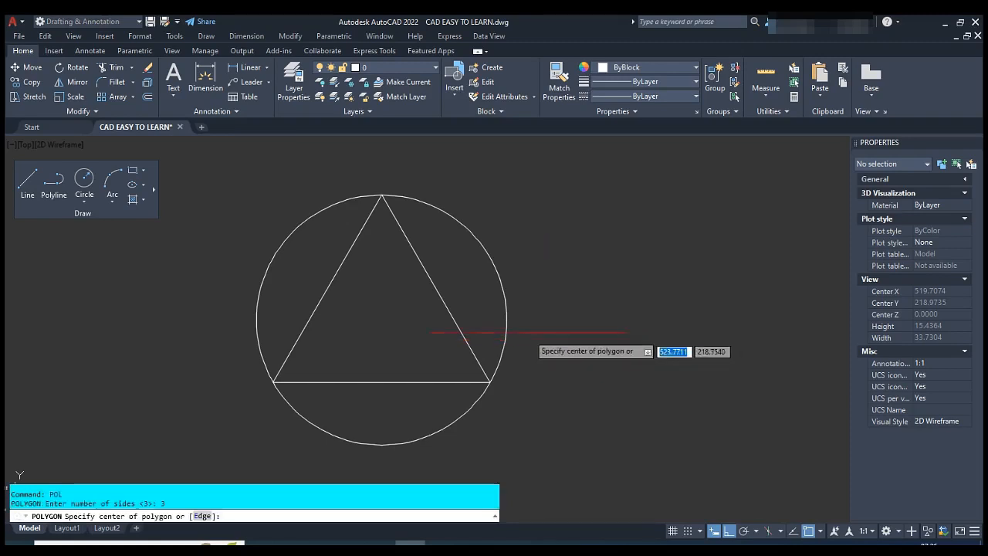
{"action": "left_click", "coordinate": [380, 324]}
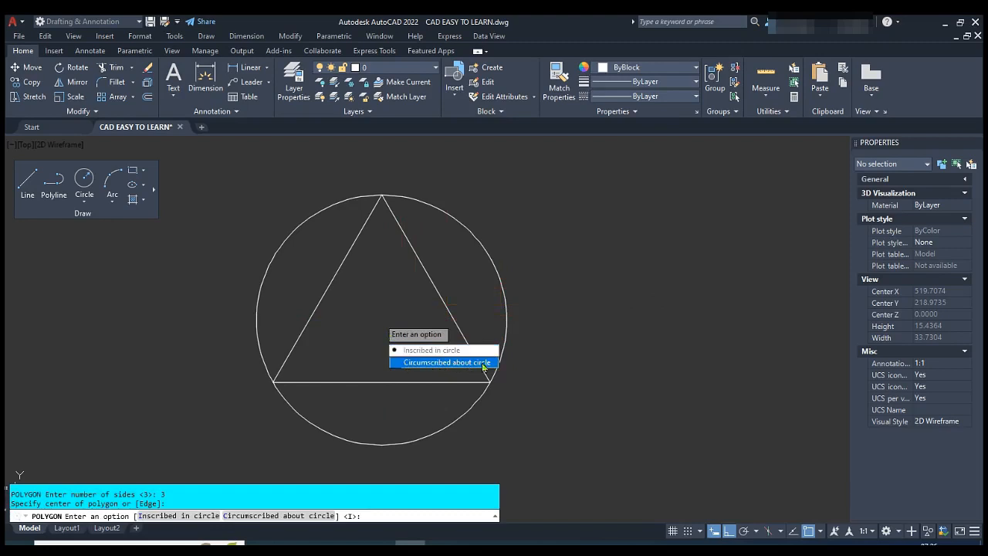
{"action": "left_click", "coordinate": [420, 368]}
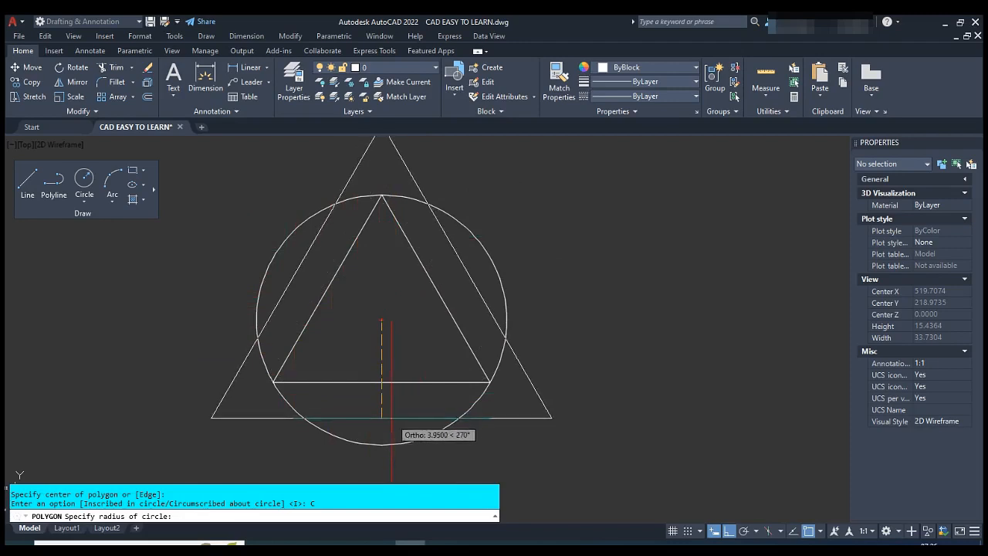
{"action": "type", "text": "5"}
{"action": "key", "text": "Return"}
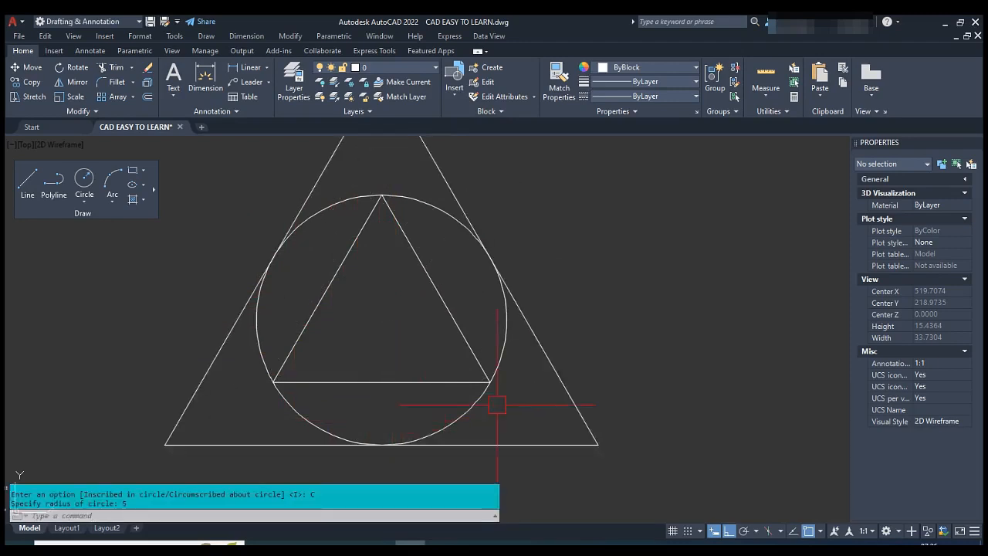
Examine where the circumscribed triangle's sides and the inscribed triangle's corners touch the circle.
{"action": "scroll", "coordinate": [493, 308], "scroll_direction": "down", "scroll_amount": 3}
{"action": "scroll", "coordinate": [474, 349], "scroll_direction": "up", "scroll_amount": 2}
{"action": "scroll", "coordinate": [474, 348], "scroll_direction": "up", "scroll_amount": 2}
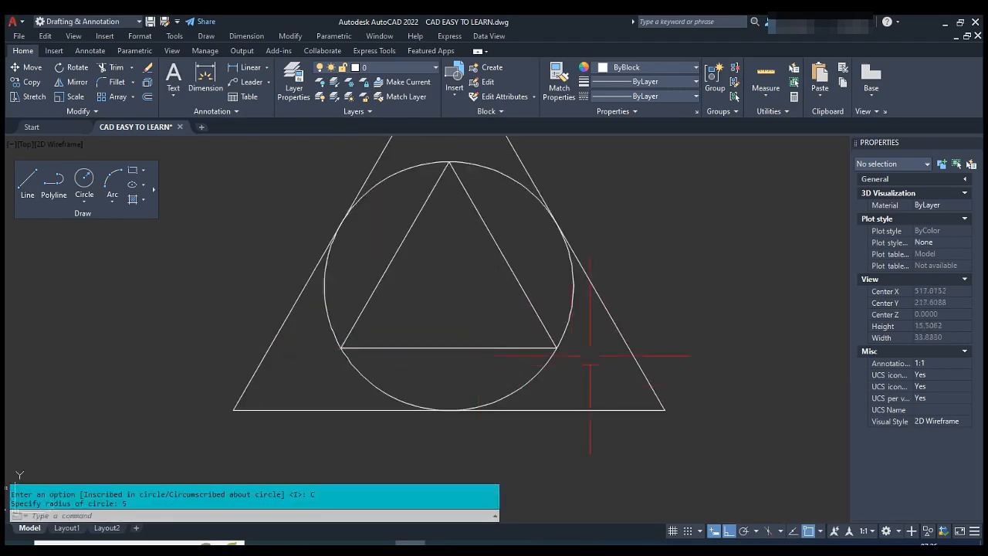
{"action": "left_click", "coordinate": [591, 335]}
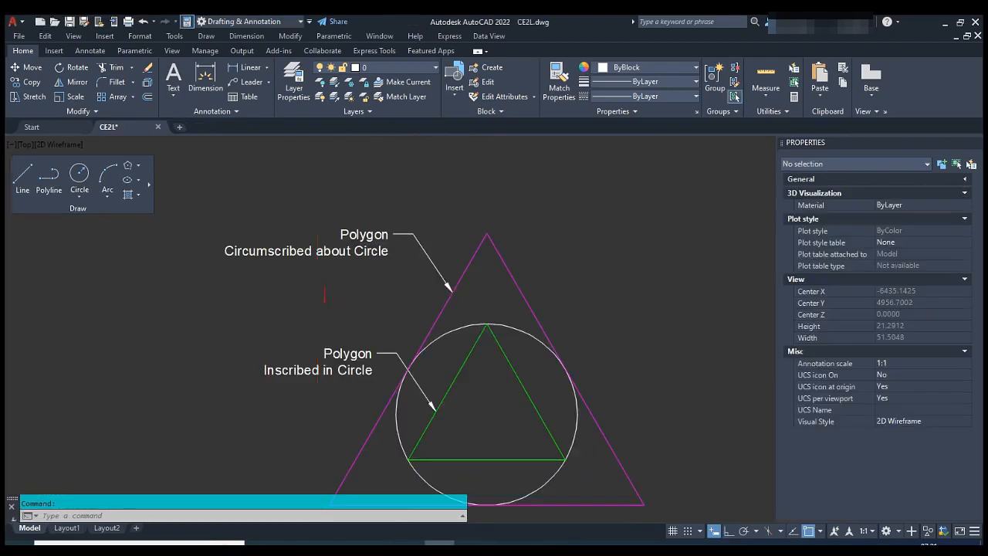
{"action": "middle_click_drag", "start_coordinate": [440, 296], "coordinate": [409, 233]}
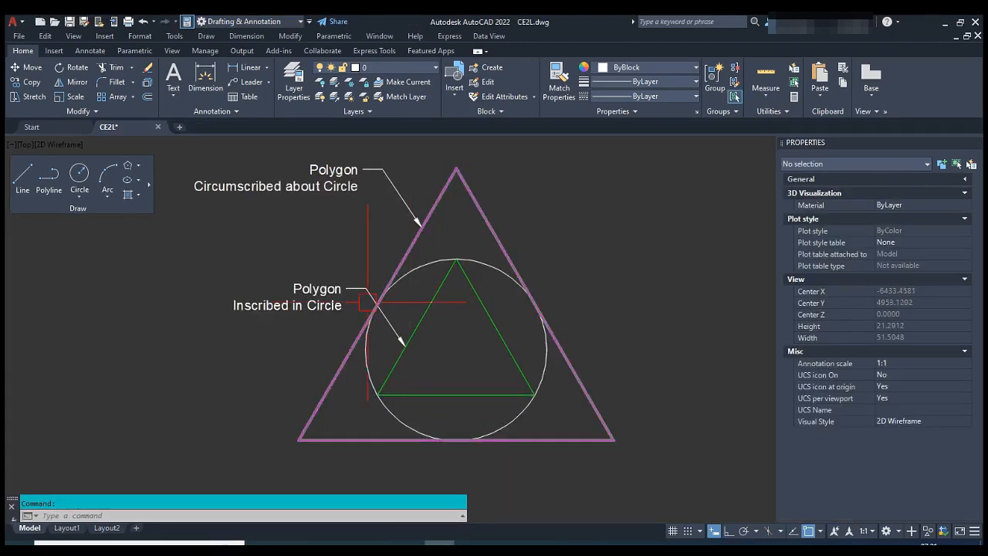
{"action": "scroll", "coordinate": [378, 291], "scroll_direction": "up", "scroll_amount": 4}
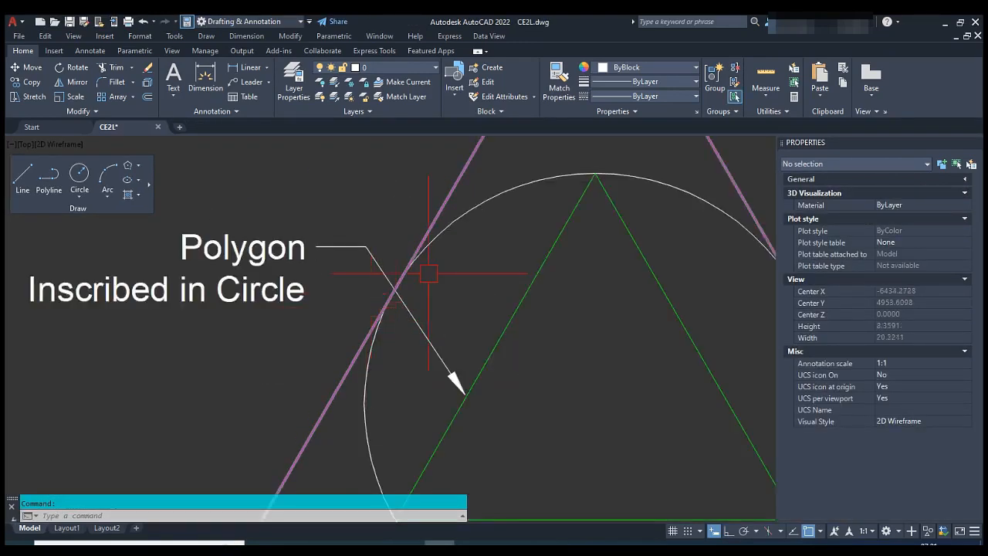
{"action": "scroll", "coordinate": [382, 302], "scroll_direction": "down", "scroll_amount": 3}
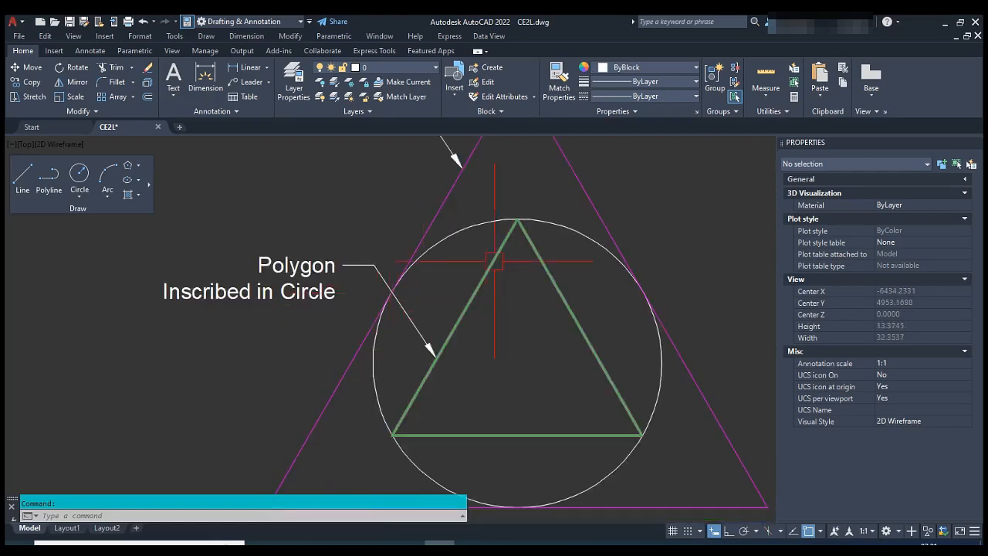
{"action": "left_click", "coordinate": [514, 233]}
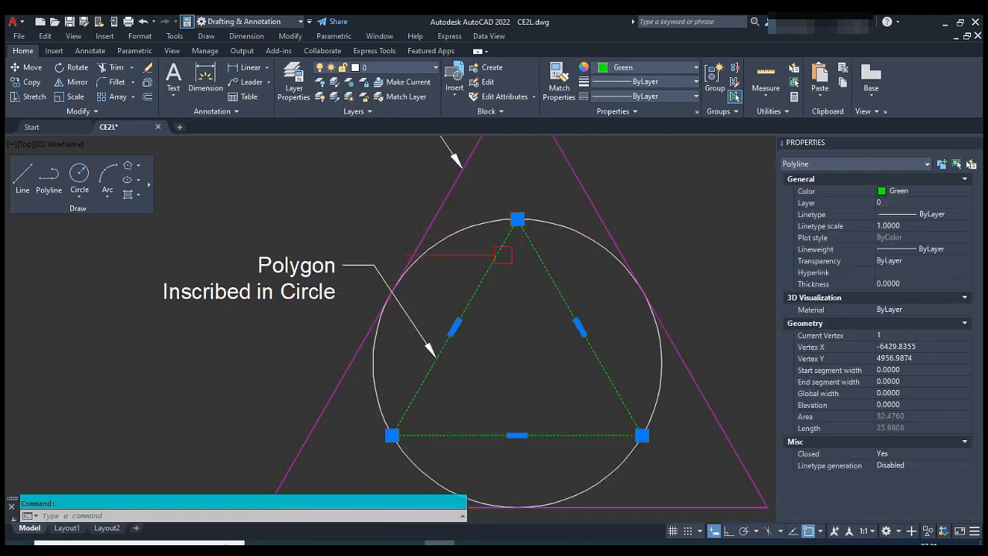
{"action": "scroll", "coordinate": [438, 409], "scroll_direction": "down", "scroll_amount": 3}
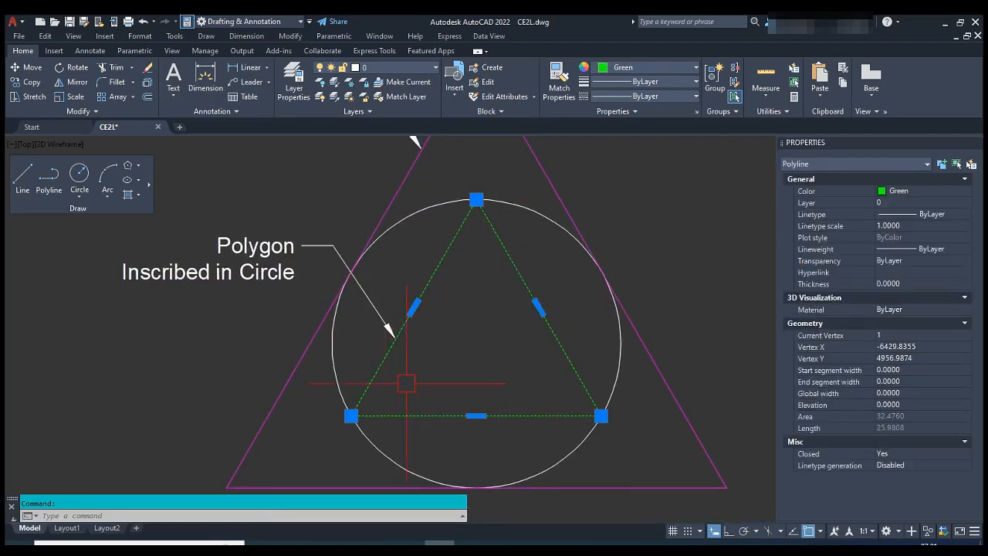
{"action": "key", "text": "Escape"}
{"action": "middle_click_drag", "start_coordinate": [412, 356], "coordinate": [453, 361]}
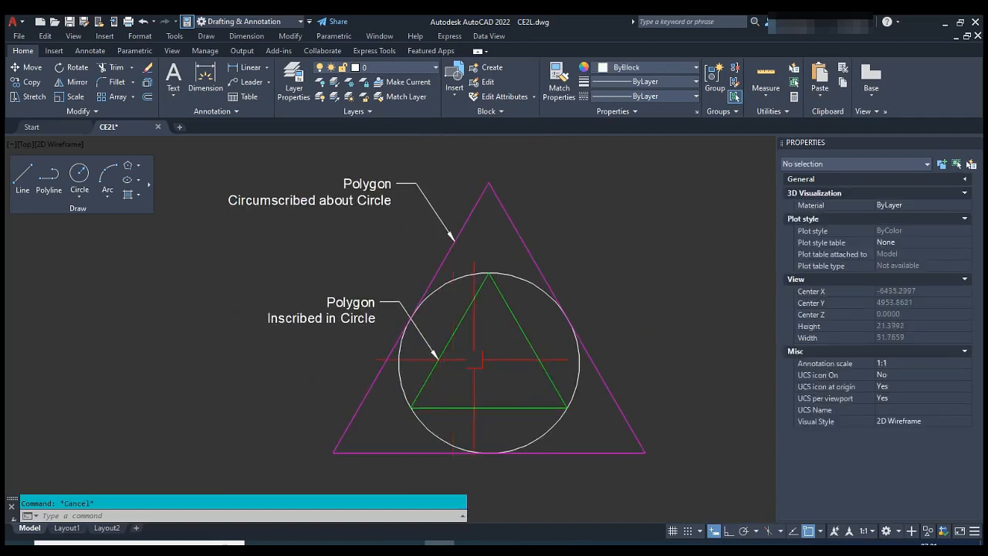
Draw a 1024-sided polygon beside the labelled triangles, inscribed in a circle of radius 5.
{"action": "mouse_move", "coordinate": [519, 370]}
{"action": "middle_mouse_down"}
{"action": "mouse_move", "coordinate": [474, 362]}
{"action": "mouse_move", "coordinate": [486, 378]}
{"action": "middle_mouse_up"}
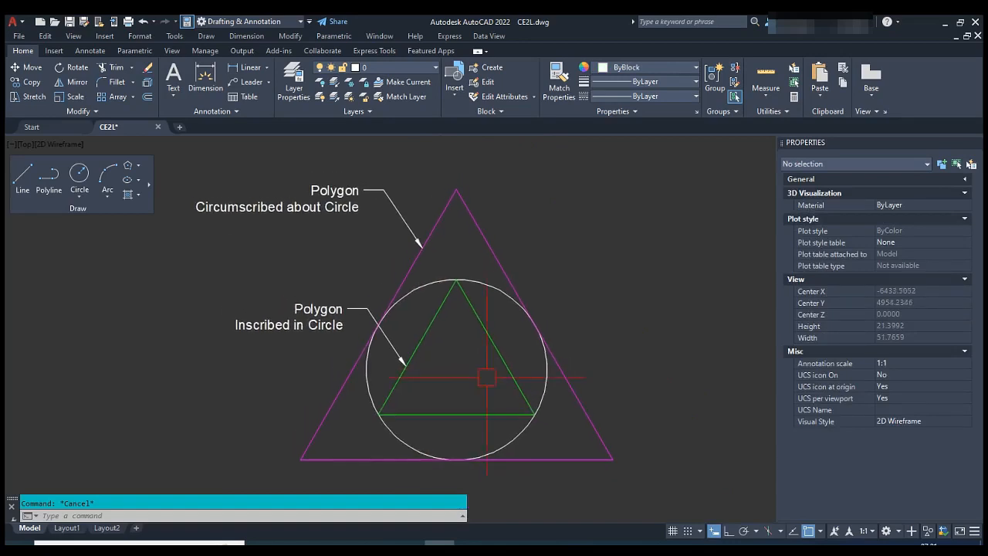
{"action": "scroll", "coordinate": [486, 377], "scroll_direction": "down", "scroll_amount": 2}
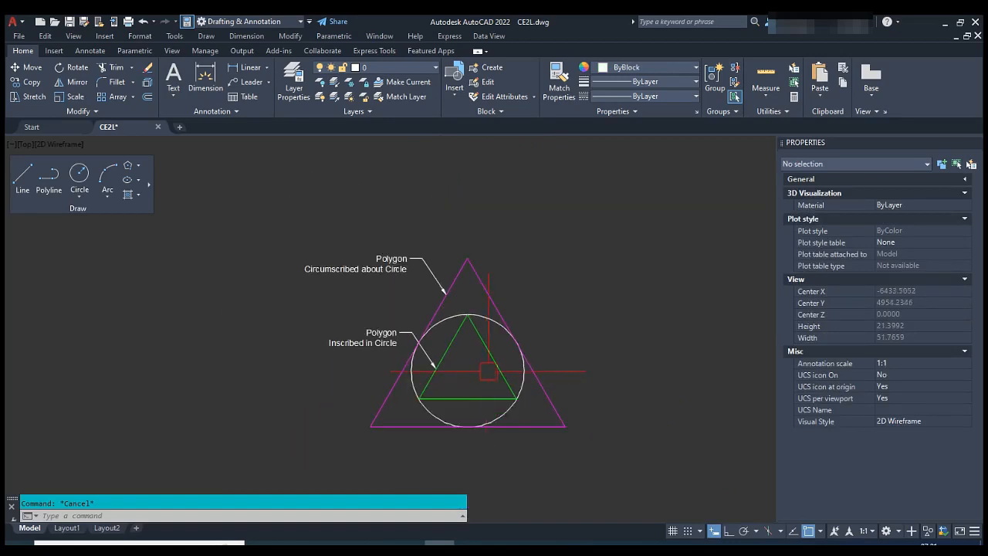
{"action": "middle_click_drag", "start_coordinate": [575, 384], "coordinate": [499, 372]}
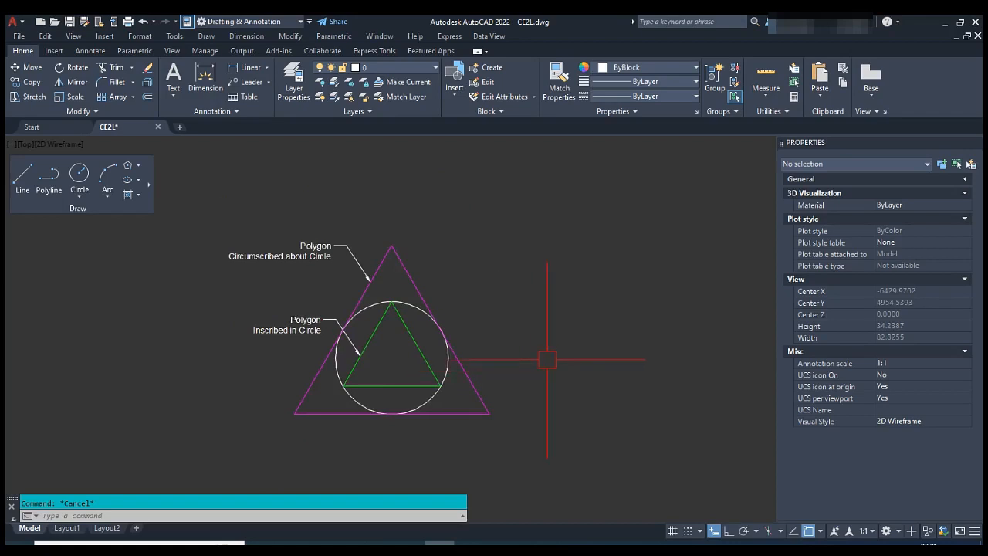
{"action": "type", "text": "pol"}
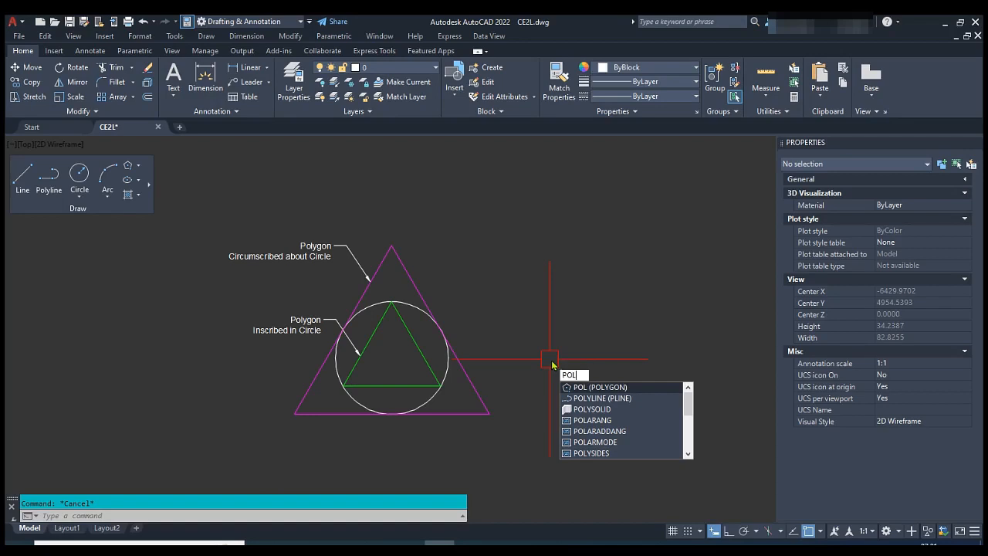
{"action": "key", "text": "Return"}
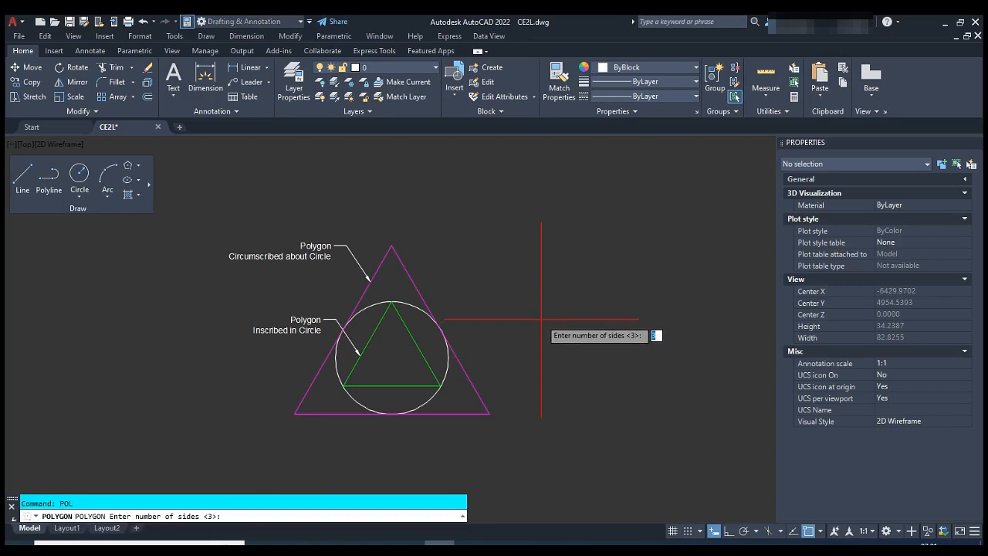
{"action": "type", "text": "1024"}
{"action": "key", "text": "Return"}
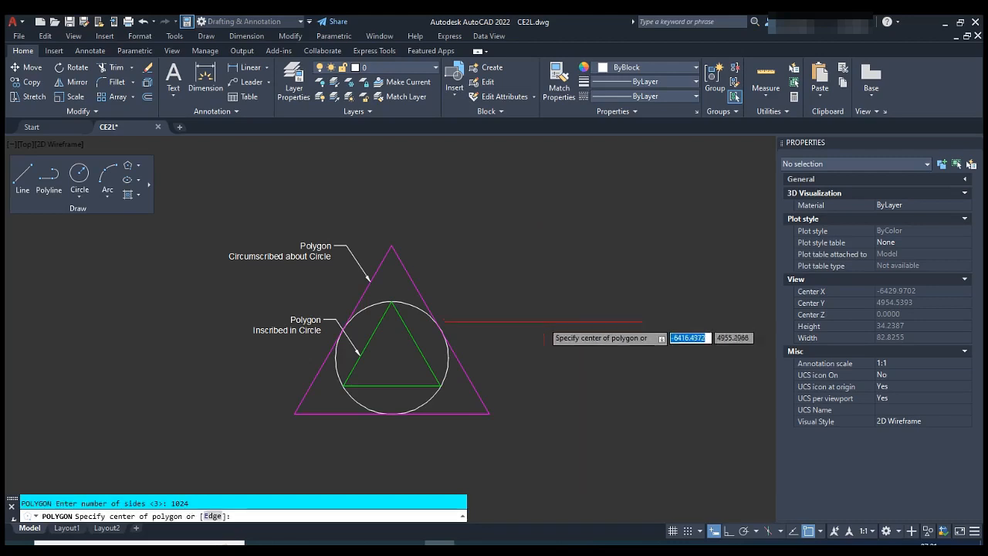
{"action": "left_click", "coordinate": [552, 325]}
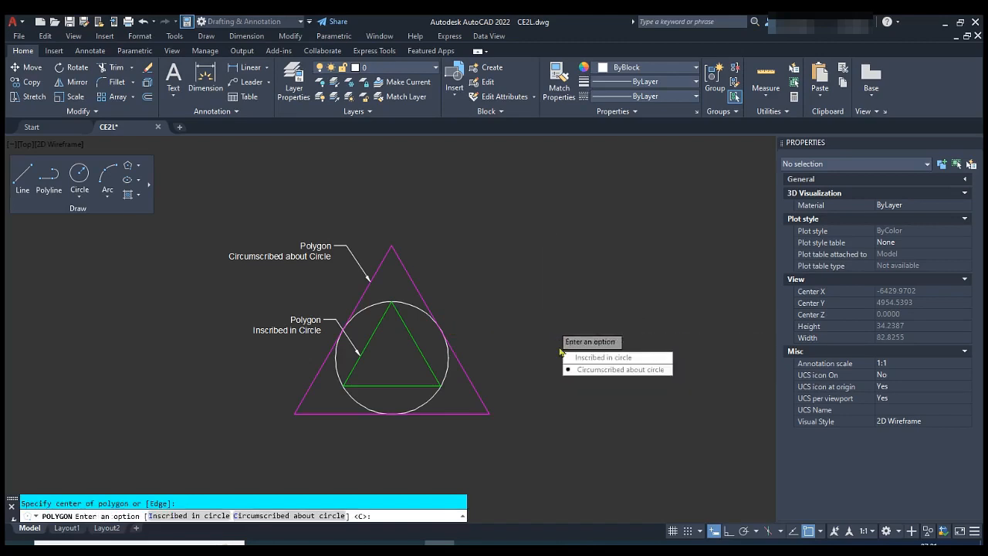
{"action": "left_click", "coordinate": [571, 358]}
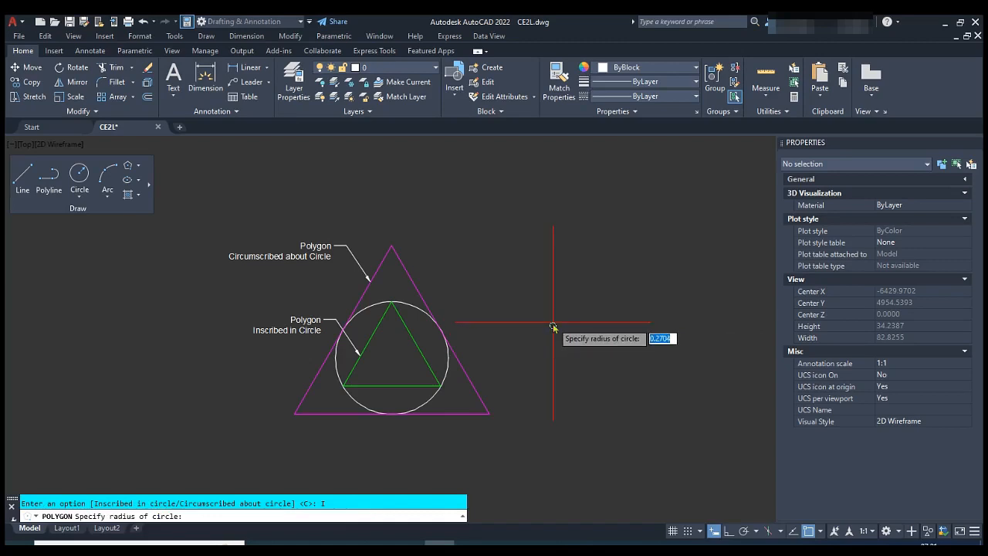
{"action": "type", "text": "5"}
{"action": "key", "text": "Return"}
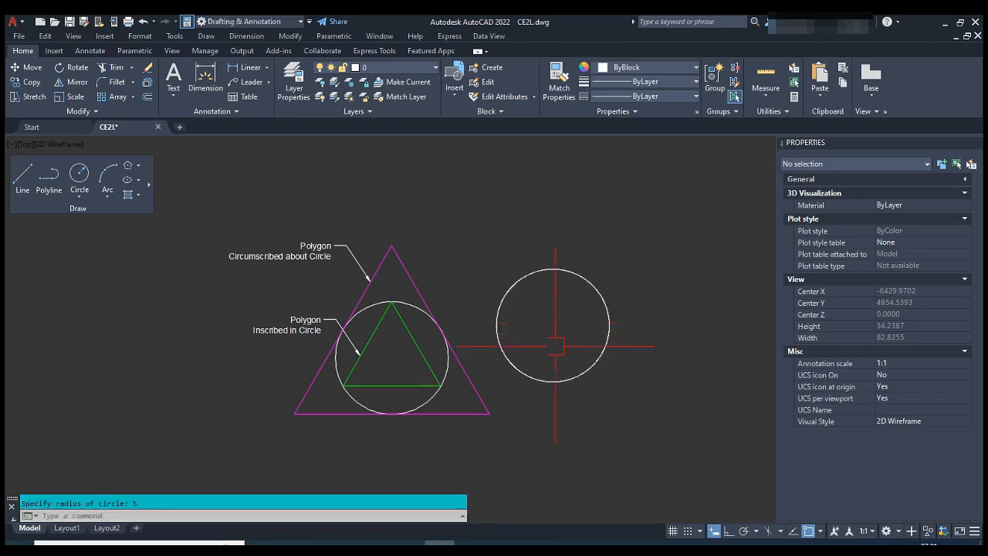
Examine the outline of the 1024-sided polygon up close to compare it with a true circle.
{"action": "left_click", "coordinate": [569, 380]}
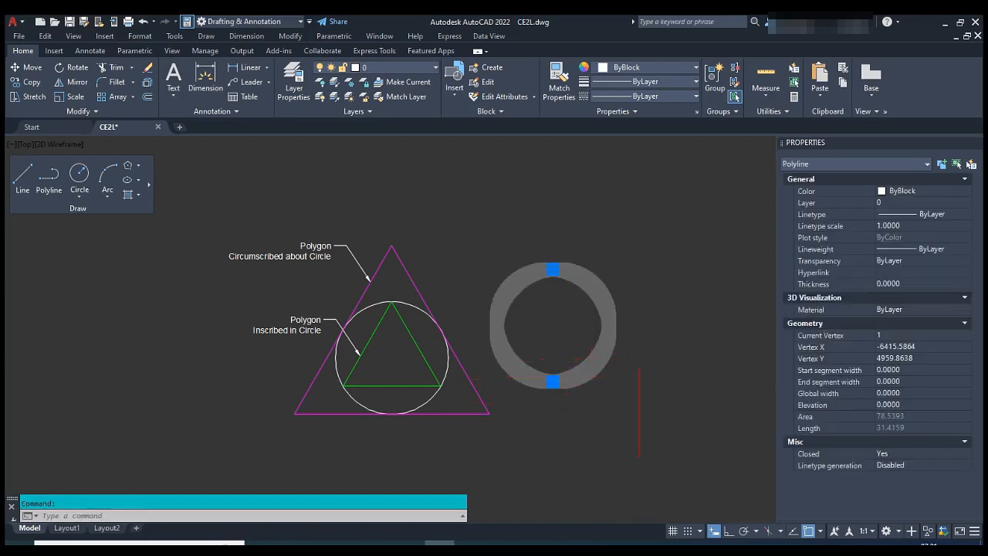
{"action": "key", "text": "Escape"}
{"action": "scroll", "coordinate": [506, 337], "scroll_direction": "up", "scroll_amount": 2}
{"action": "scroll", "coordinate": [505, 337], "scroll_direction": "up", "scroll_amount": 15}
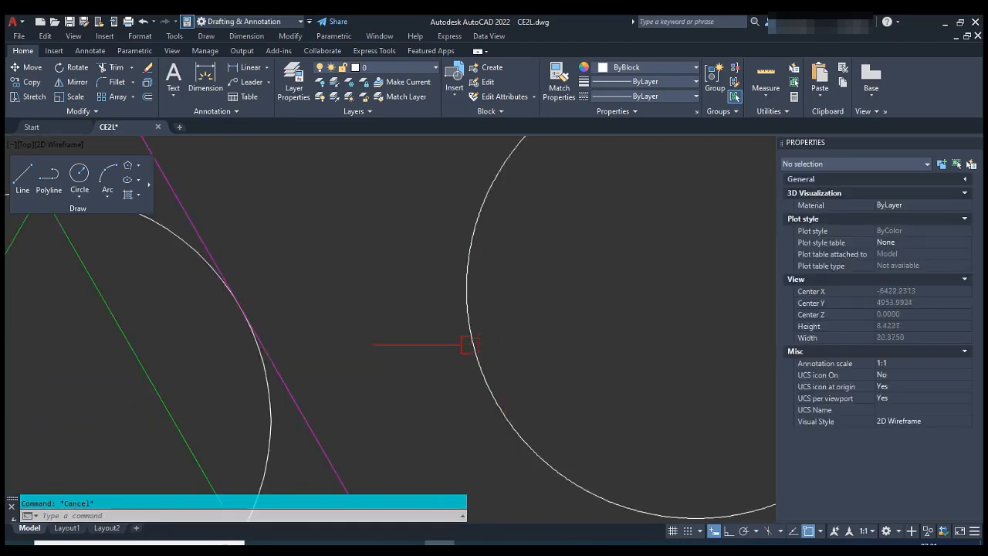
{"action": "scroll", "coordinate": [494, 340], "scroll_direction": "down", "scroll_amount": 10}
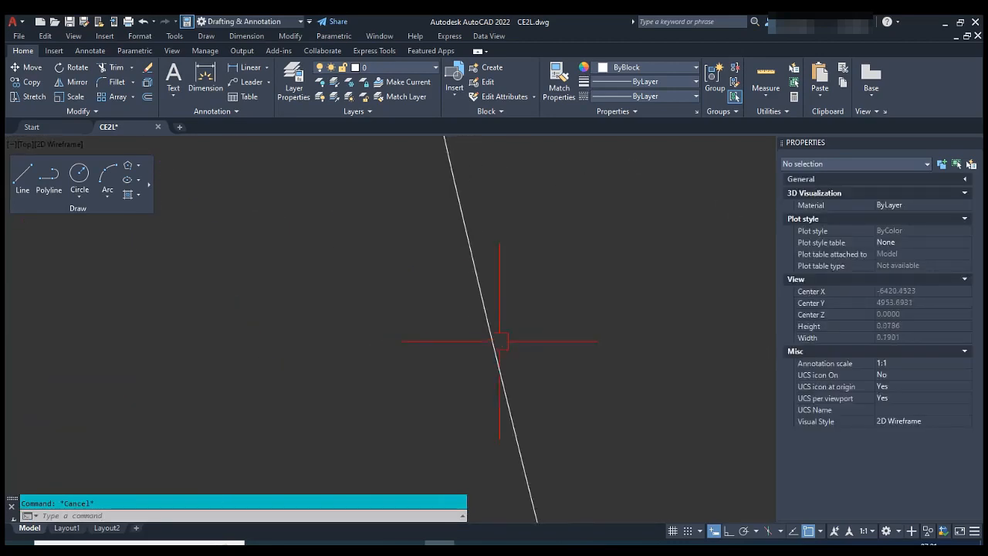
{"action": "scroll", "coordinate": [451, 339], "scroll_direction": "down", "scroll_amount": 7}
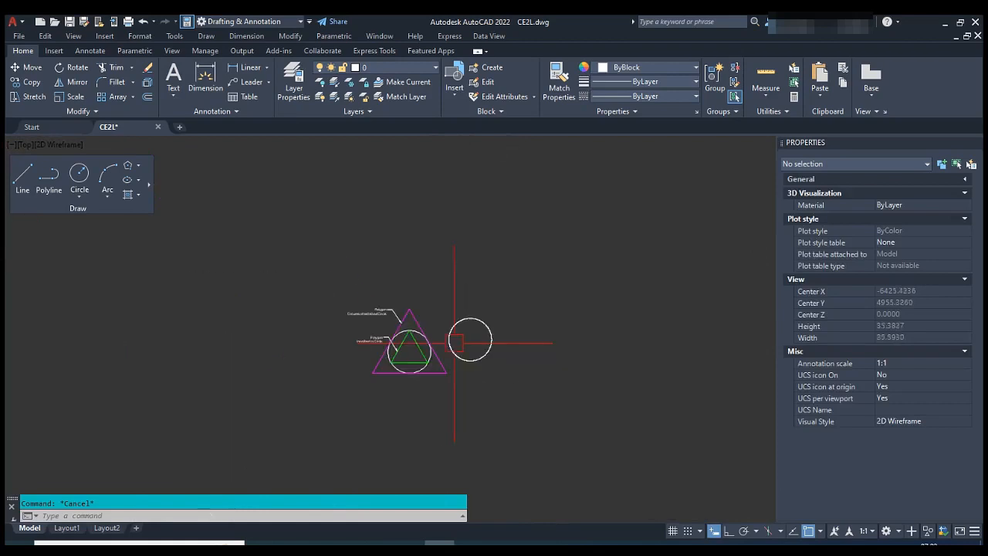
{"action": "scroll", "coordinate": [455, 332], "scroll_direction": "up", "scroll_amount": 4}
{"action": "middle_click_drag", "start_coordinate": [488, 333], "coordinate": [507, 293]}
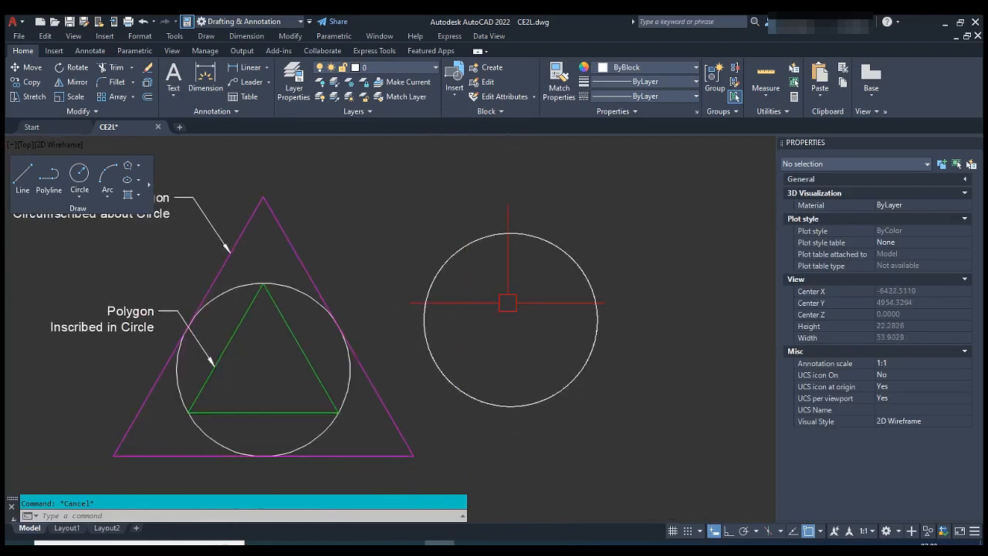
Compare the object properties of the 1024-sided polygon with those of the magenta circumscribed triangle.
{"action": "left_click", "coordinate": [518, 233]}
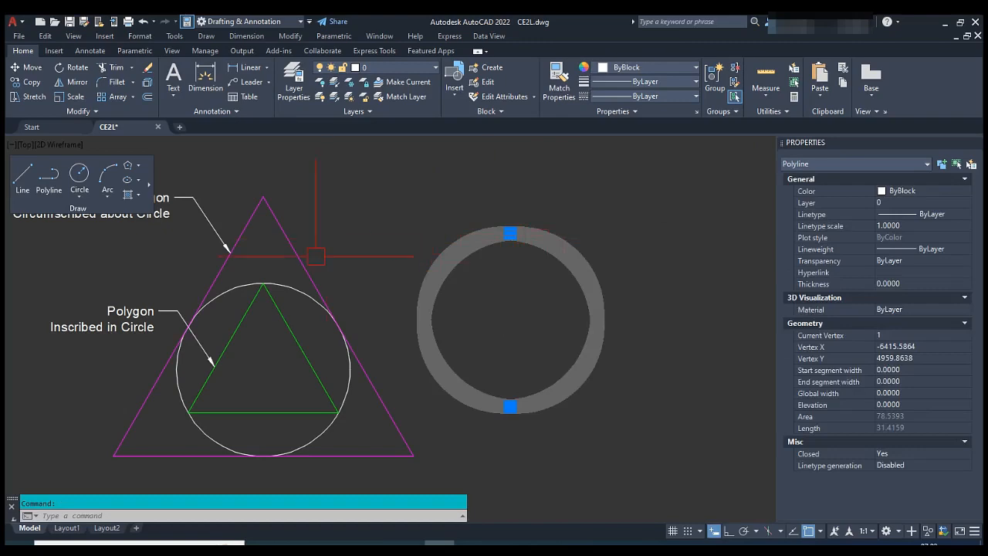
{"action": "key", "text": "Escape"}
{"action": "left_click", "coordinate": [324, 300]}
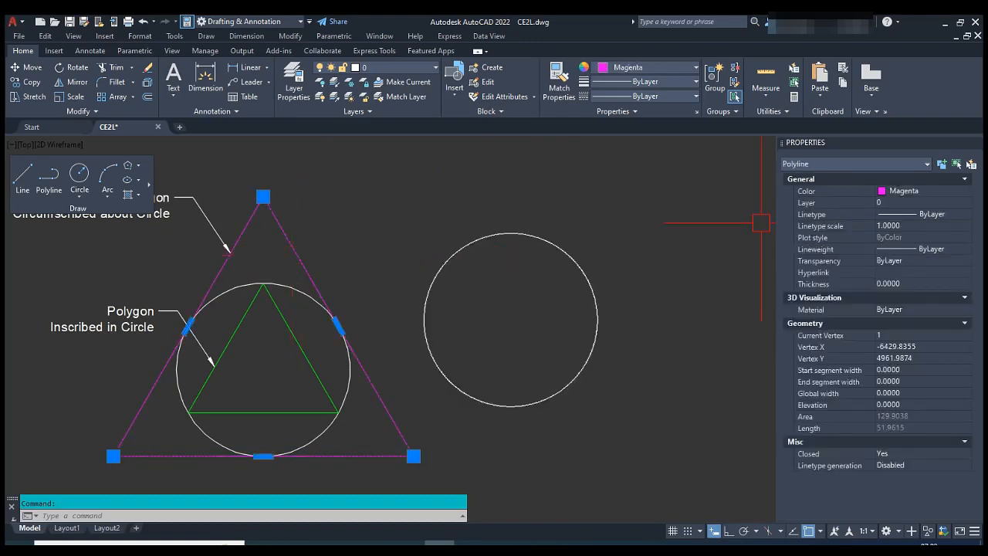
{"action": "key", "text": "Escape"}
{"action": "left_click", "coordinate": [484, 237]}
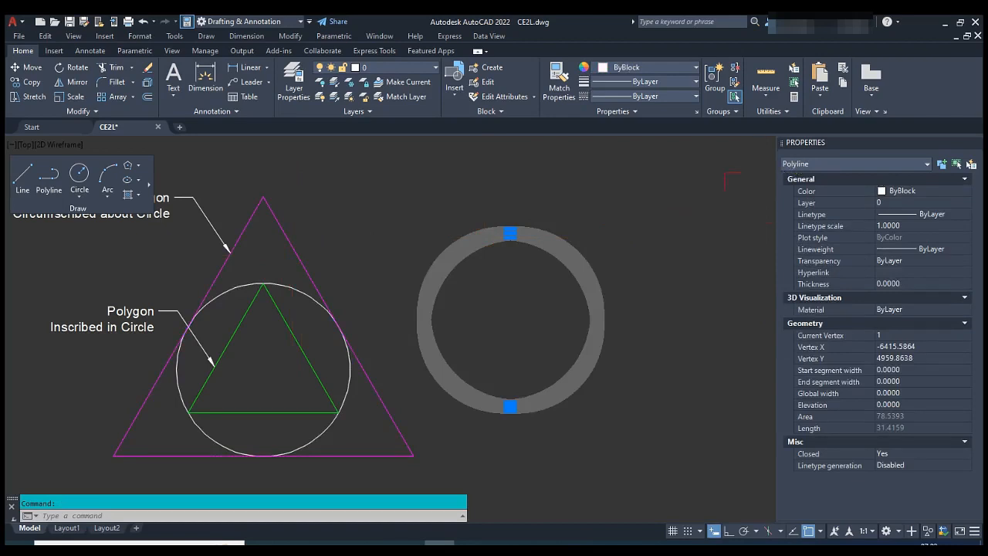
{"action": "key", "text": "Escape"}
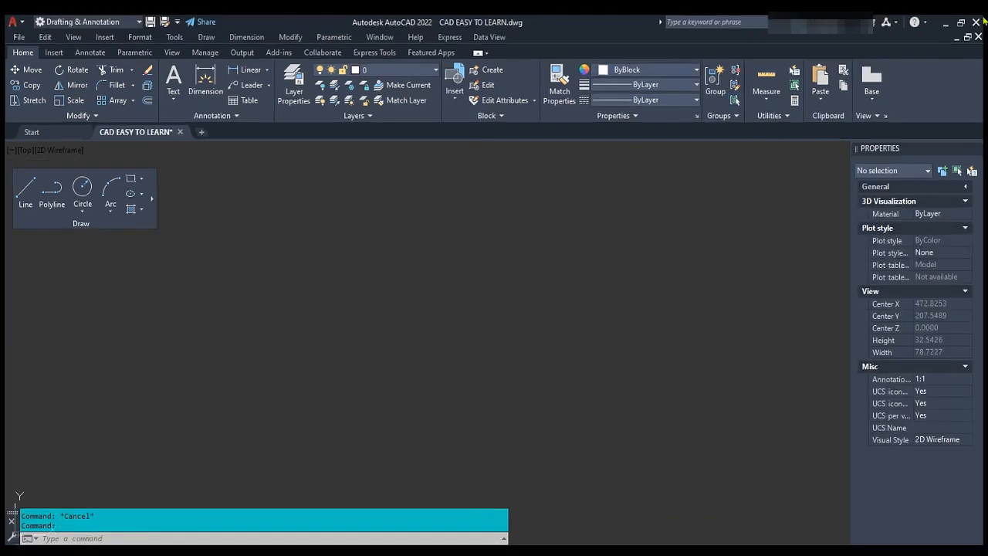
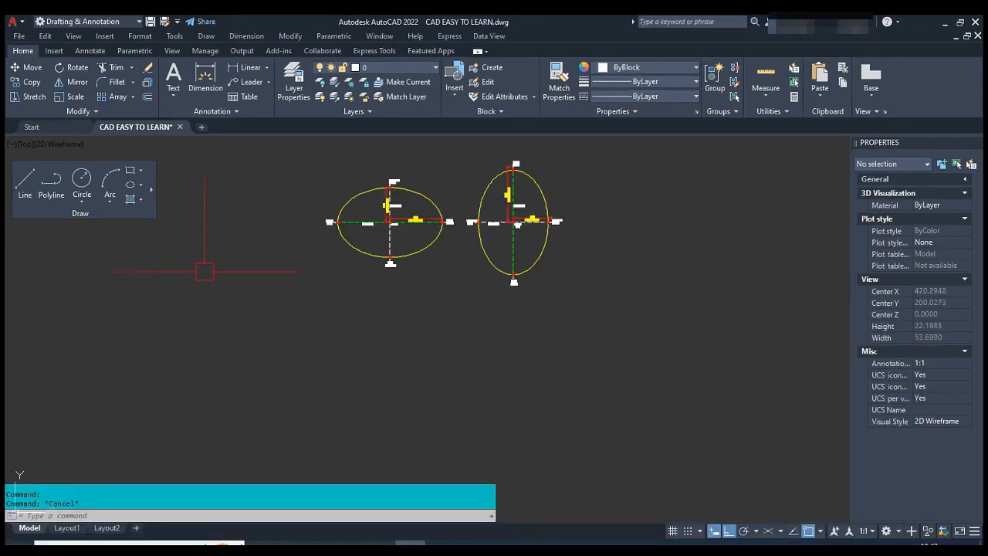
Draw an ellipse by its centre below the two yellow ellipses, with a horizontal semi-axis of 5 and a vertical semi-axis of 2.
{"action": "left_click", "coordinate": [140, 186]}
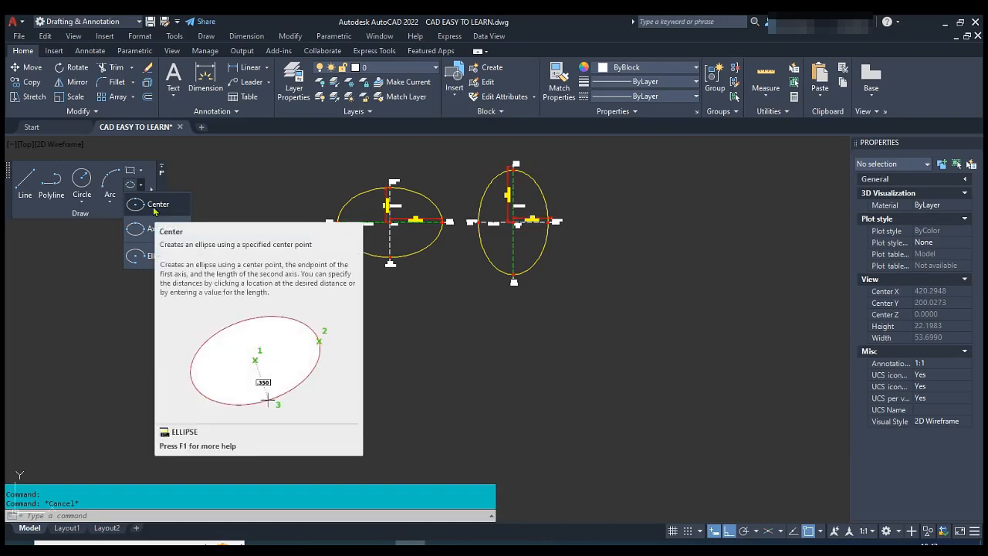
{"action": "left_click", "coordinate": [154, 205]}
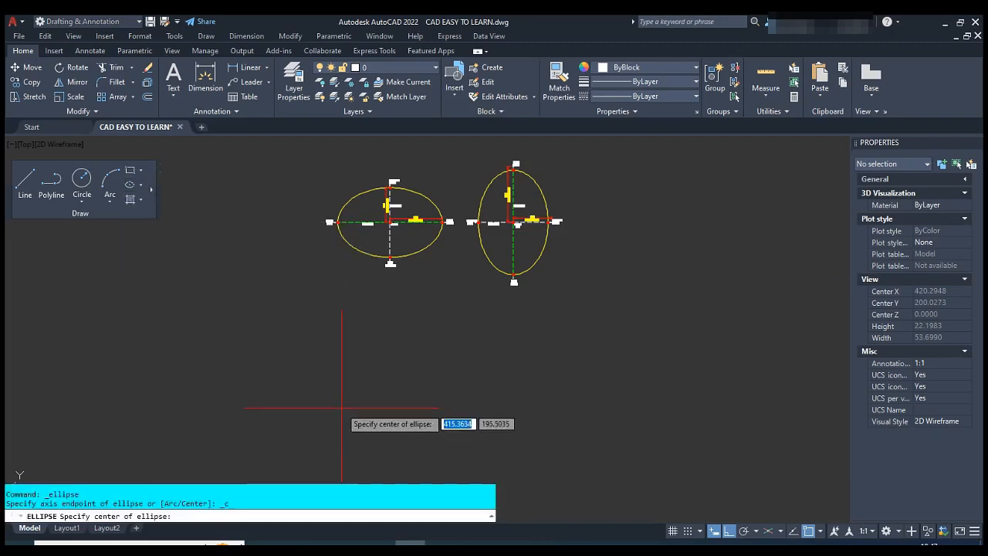
{"action": "middle_click_drag", "start_coordinate": [378, 395], "coordinate": [373, 335]}
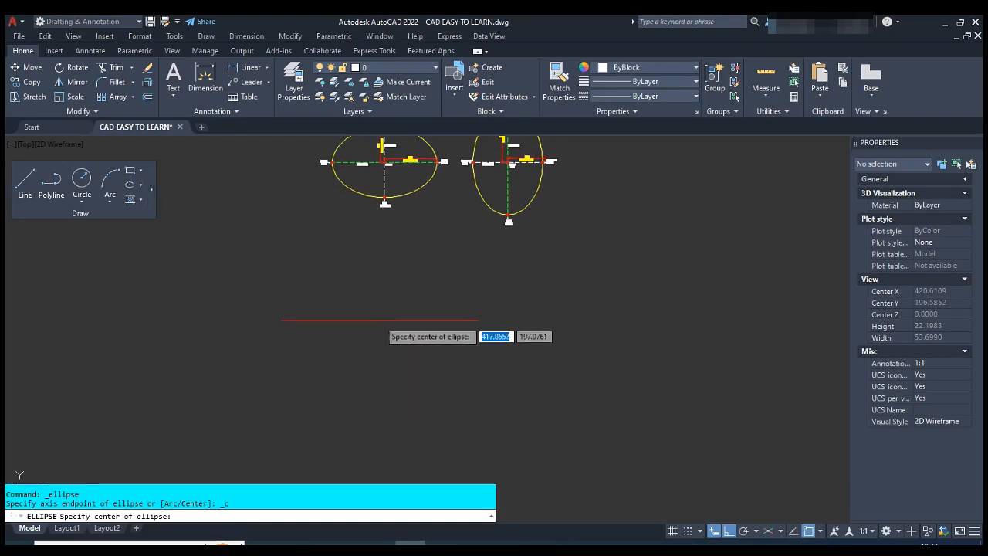
{"action": "left_click", "coordinate": [379, 320]}
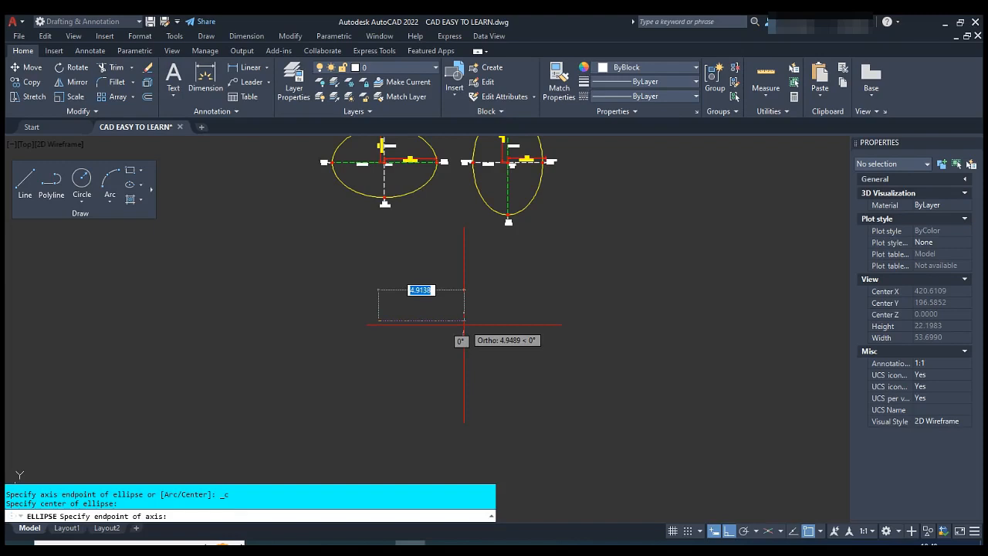
{"action": "type", "text": "5"}
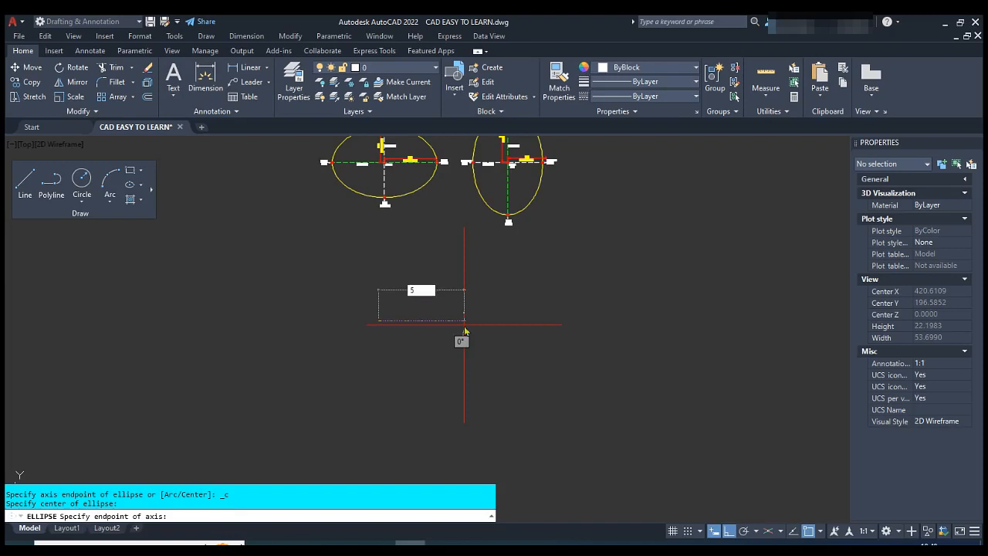
{"action": "key", "text": "Return"}
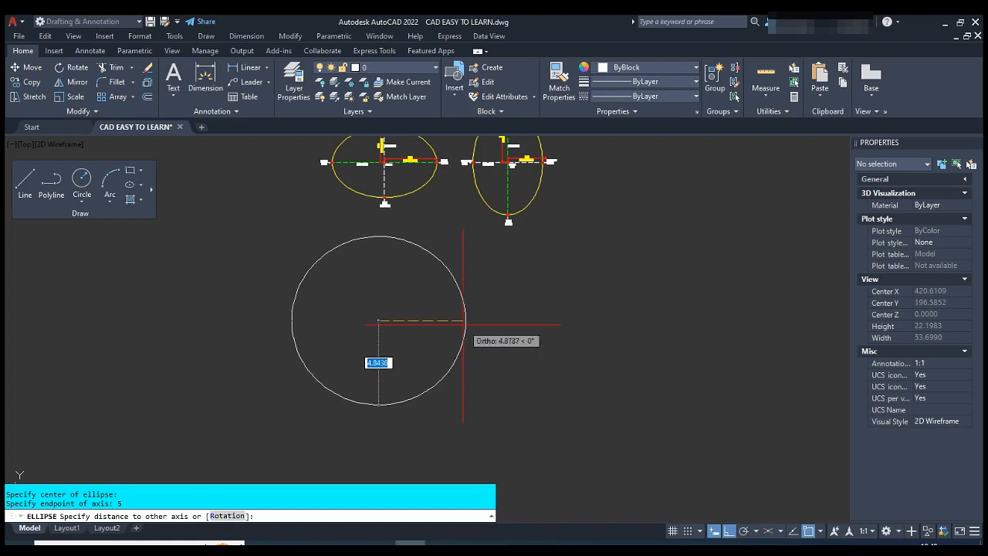
{"action": "type", "text": "2"}
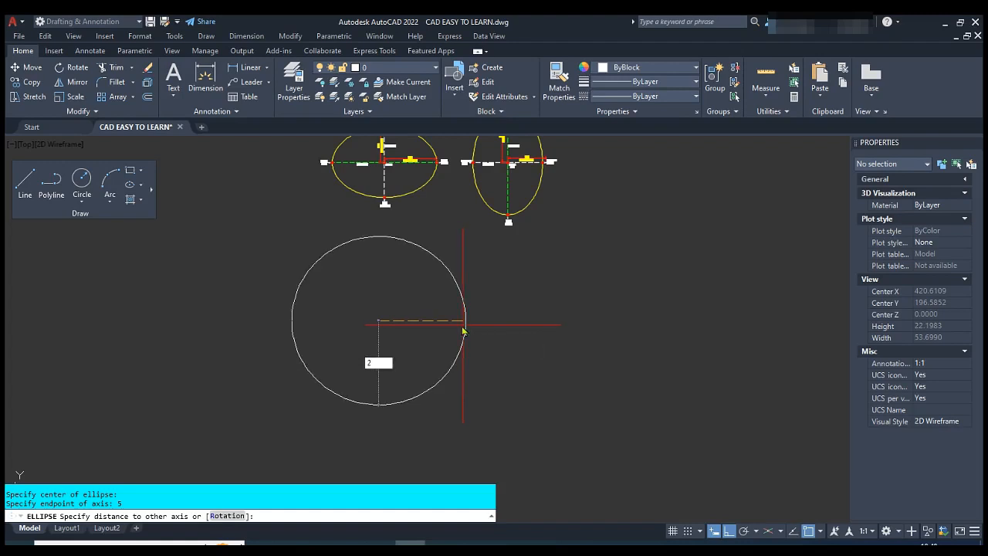
{"action": "key", "text": "Return"}
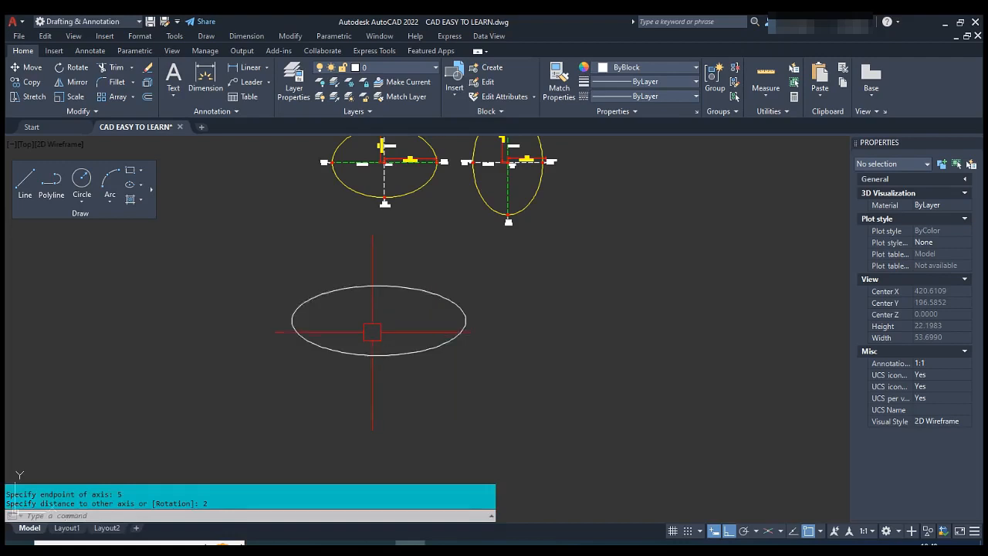
Add a linear dimension from the new ellipse's right quadrant to its centre, placed just below the horizontal axis.
{"action": "middle_click_drag", "start_coordinate": [372, 332], "coordinate": [417, 343]}
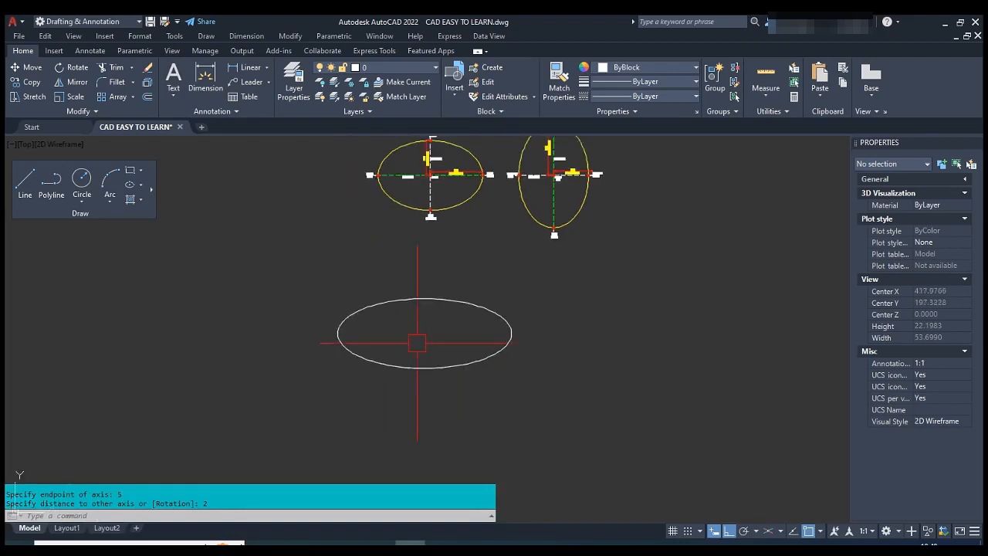
{"action": "type", "text": "dli"}
{"action": "key", "text": "Return"}
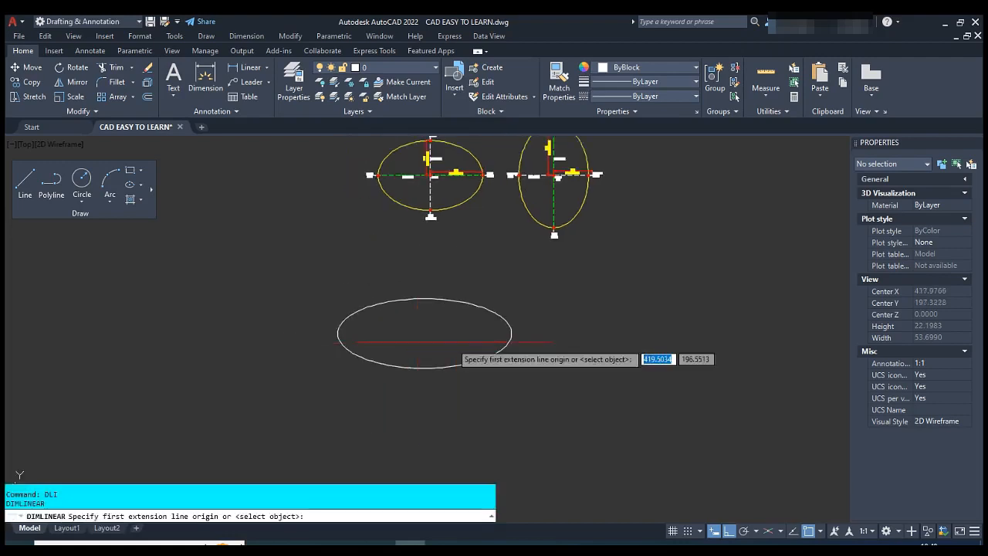
{"action": "left_click", "coordinate": [511, 334]}
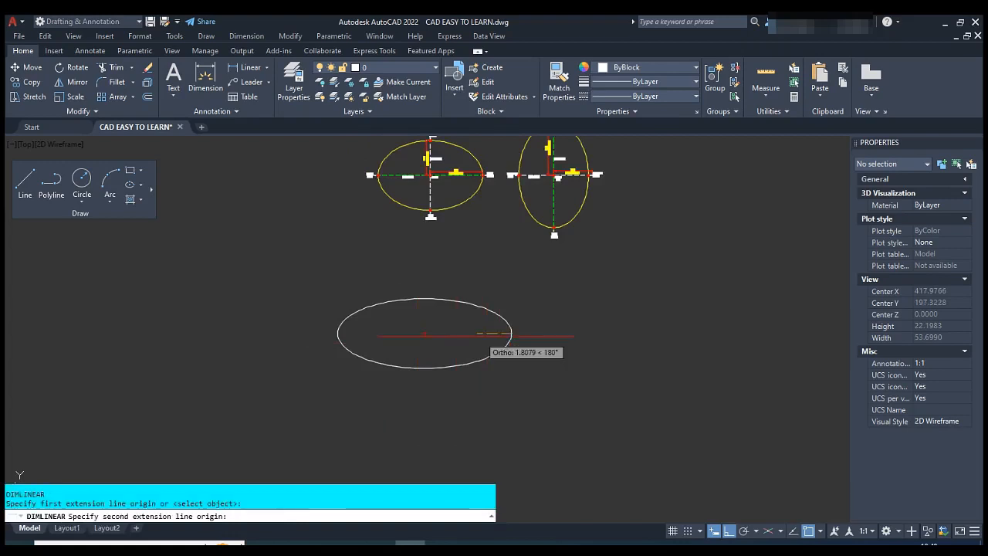
{"action": "left_click", "coordinate": [423, 334]}
{"action": "scroll", "coordinate": [432, 335], "scroll_direction": "up", "scroll_amount": 2}
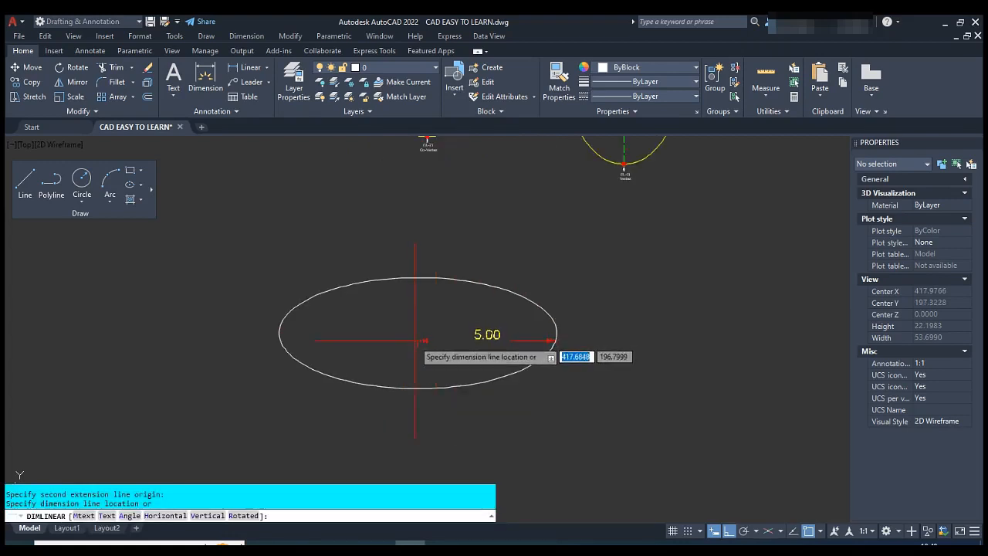
{"action": "left_click", "coordinate": [431, 338]}
Add a linear dimension from the ellipse's top quadrant to its centre, and check the ellipse's radii in its properties.
{"action": "key", "text": "Return"}
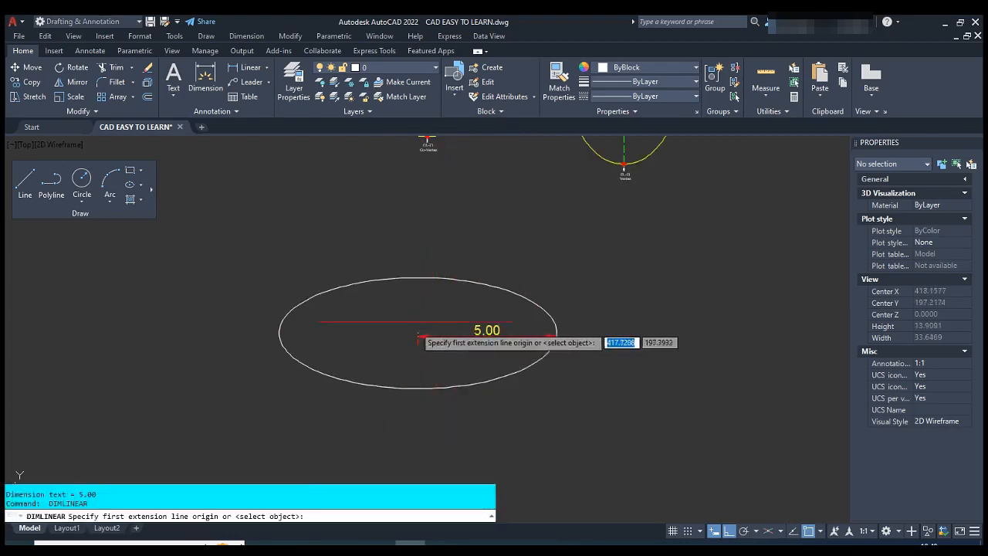
{"action": "left_click", "coordinate": [419, 278]}
{"action": "left_click", "coordinate": [419, 333]}
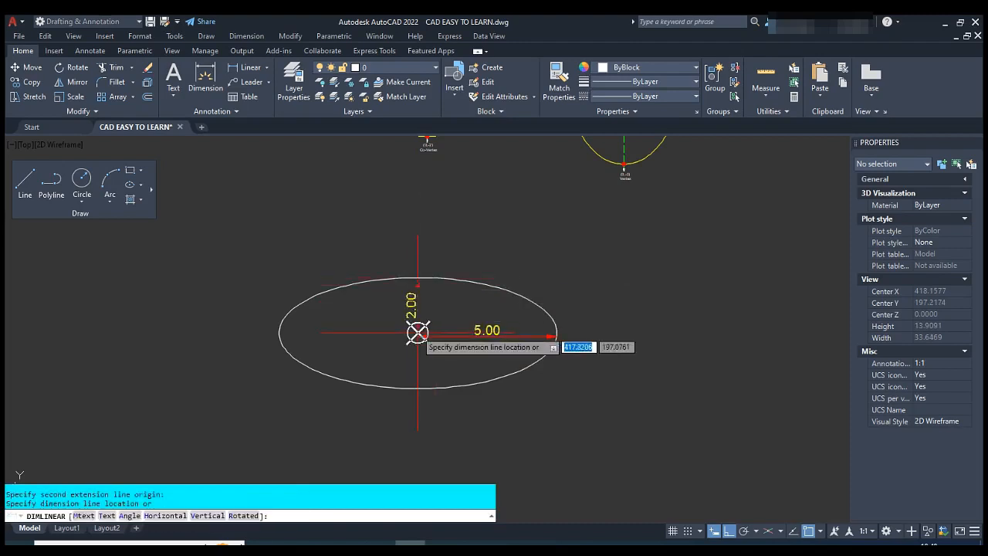
{"action": "left_click", "coordinate": [418, 330]}
{"action": "scroll", "coordinate": [423, 340], "scroll_direction": "up", "scroll_amount": 1}
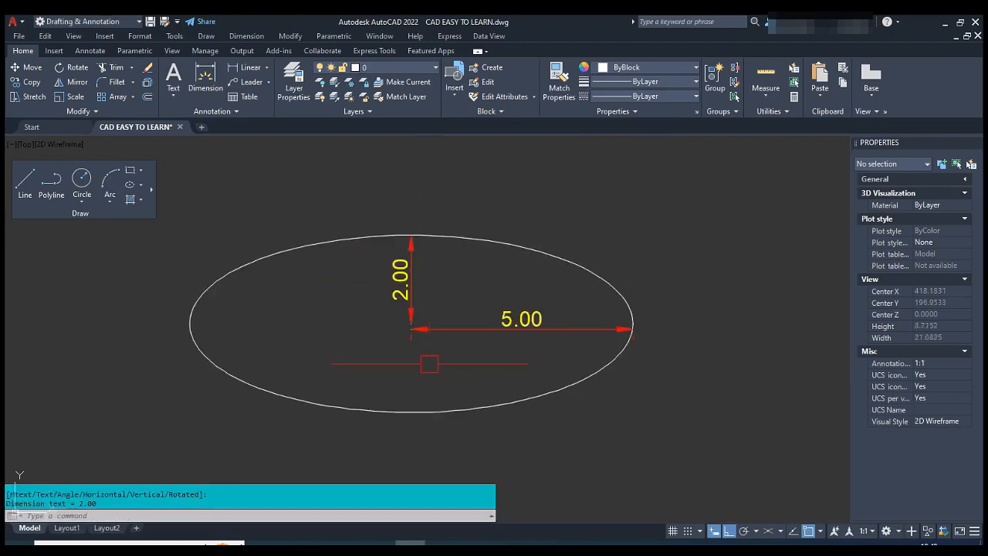
{"action": "left_click", "coordinate": [479, 249]}
{"action": "scroll", "coordinate": [411, 324], "scroll_direction": "up", "scroll_amount": 2}
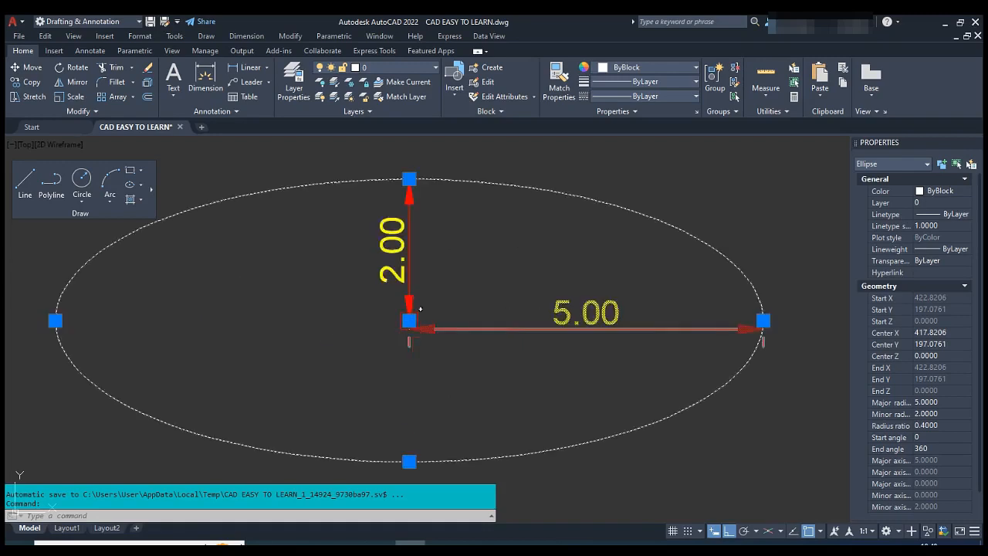
{"action": "key", "text": "Escape"}
Draw a second ellipse beside the dimensioned one with the Axis, End method, using a horizontal axis of 10 and a semi-axis distance of 3.
{"action": "scroll", "coordinate": [249, 311], "scroll_direction": "down", "scroll_amount": 4}
{"action": "left_click", "coordinate": [141, 186]}
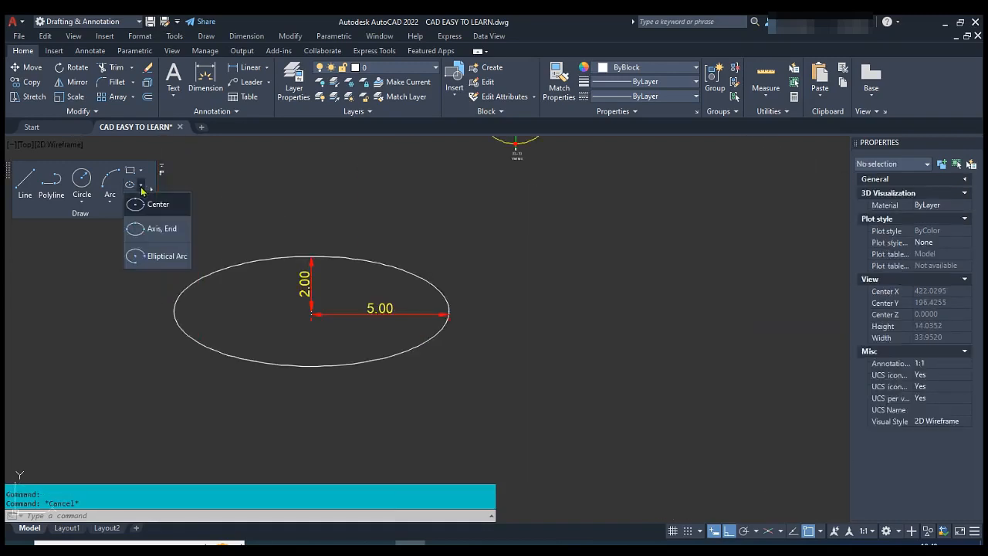
{"action": "left_click", "coordinate": [151, 232]}
{"action": "middle_click_drag", "start_coordinate": [587, 392], "coordinate": [430, 382]}
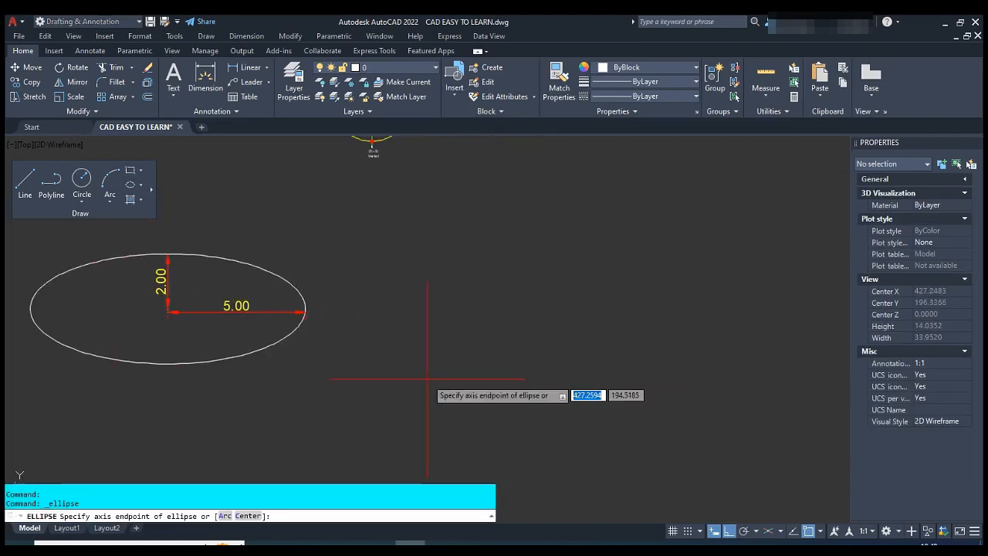
{"action": "left_click", "coordinate": [443, 316]}
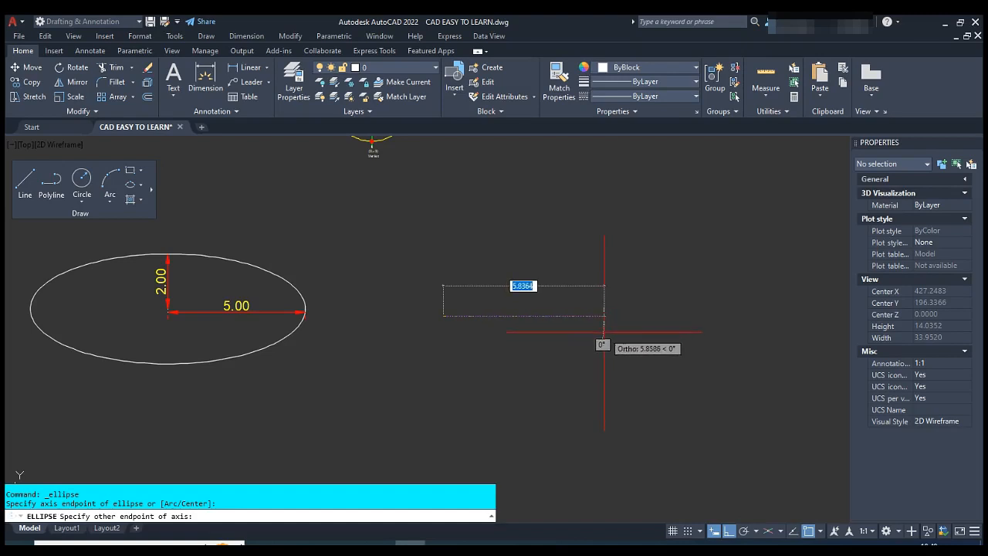
{"action": "type", "text": "1"}
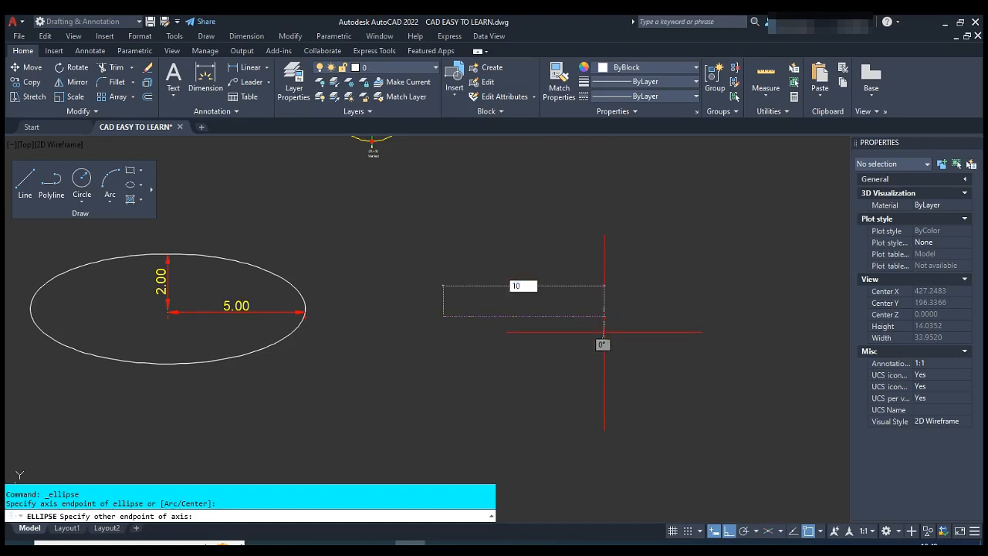
{"action": "type", "text": "0"}
{"action": "key", "text": "Return"}
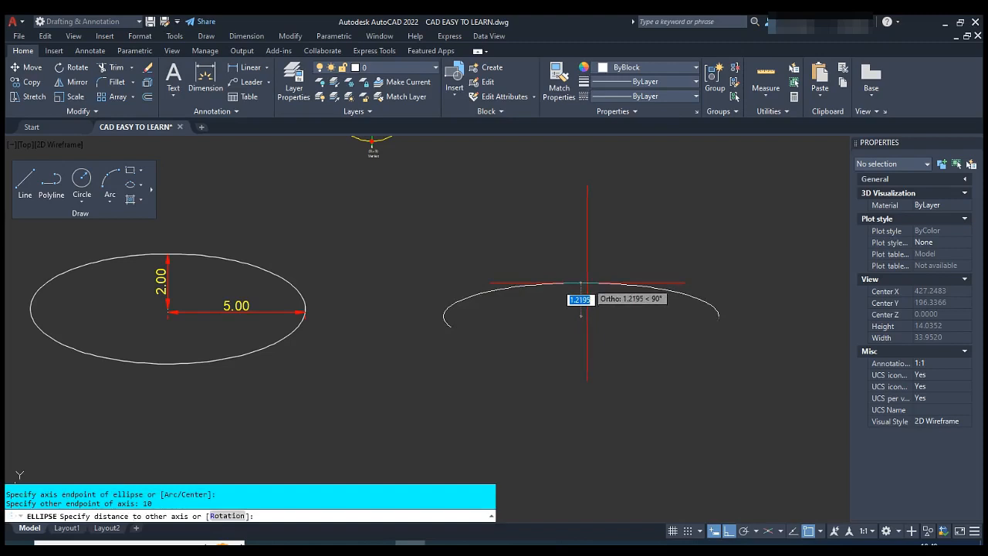
{"action": "type", "text": "3"}
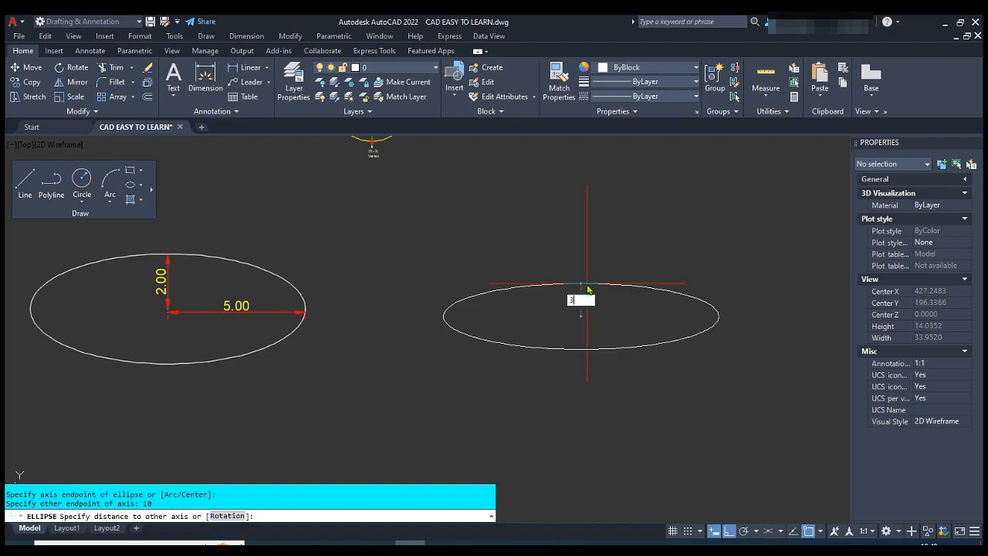
{"action": "key", "text": "Return"}
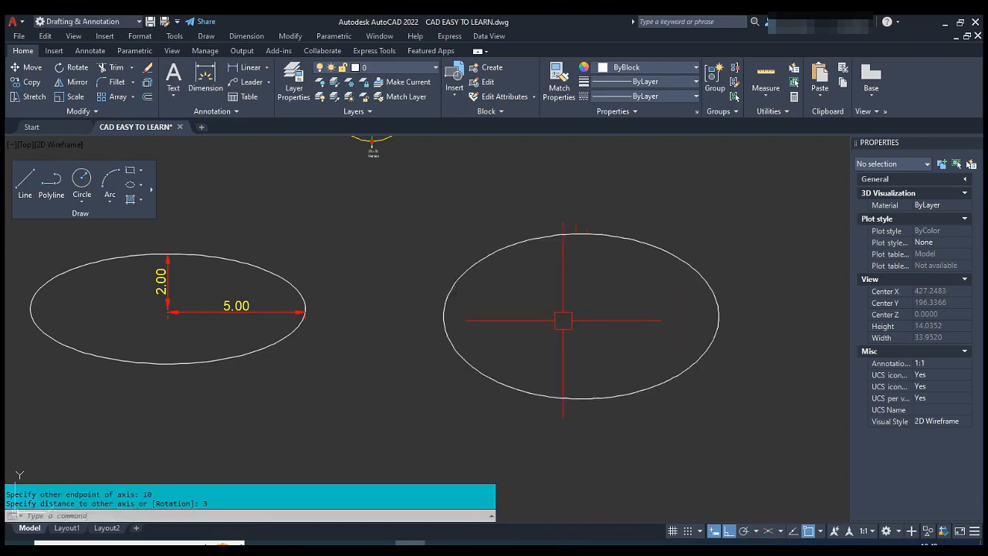
Add a linear dimension between the second ellipse's left and right quadrants, placed along its horizontal axis.
{"action": "type", "text": "dli"}
{"action": "key", "text": "Return"}
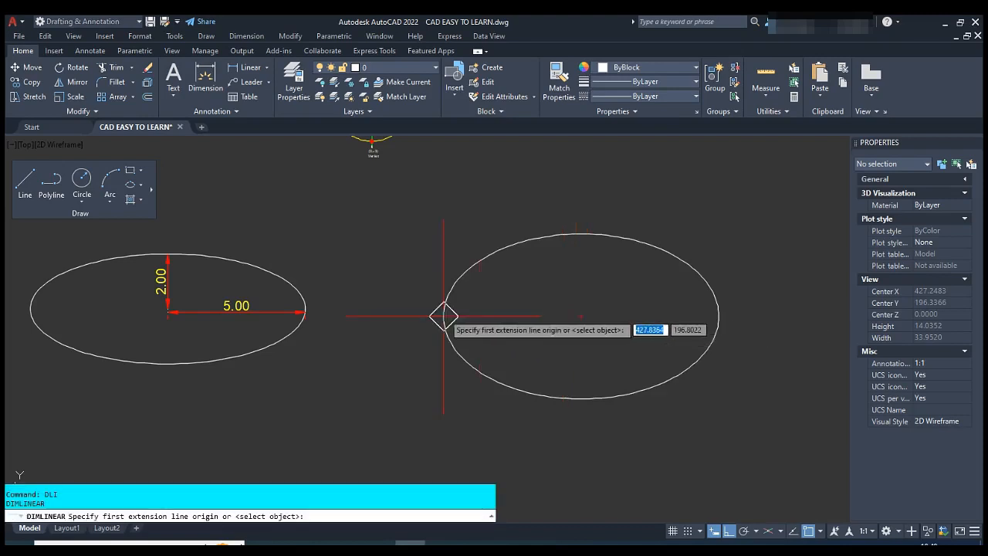
{"action": "left_click", "coordinate": [443, 316]}
{"action": "left_click", "coordinate": [719, 316]}
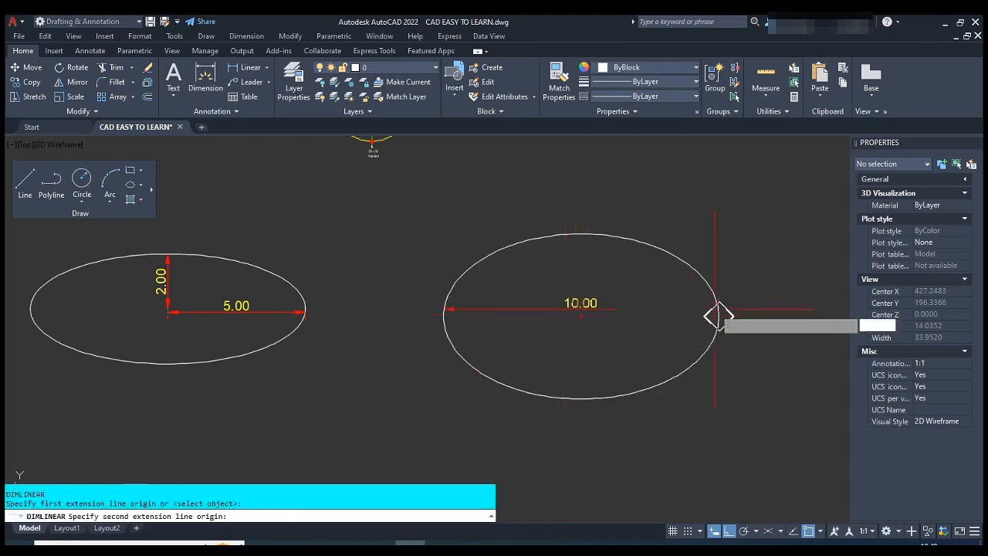
{"action": "left_click", "coordinate": [718, 315]}
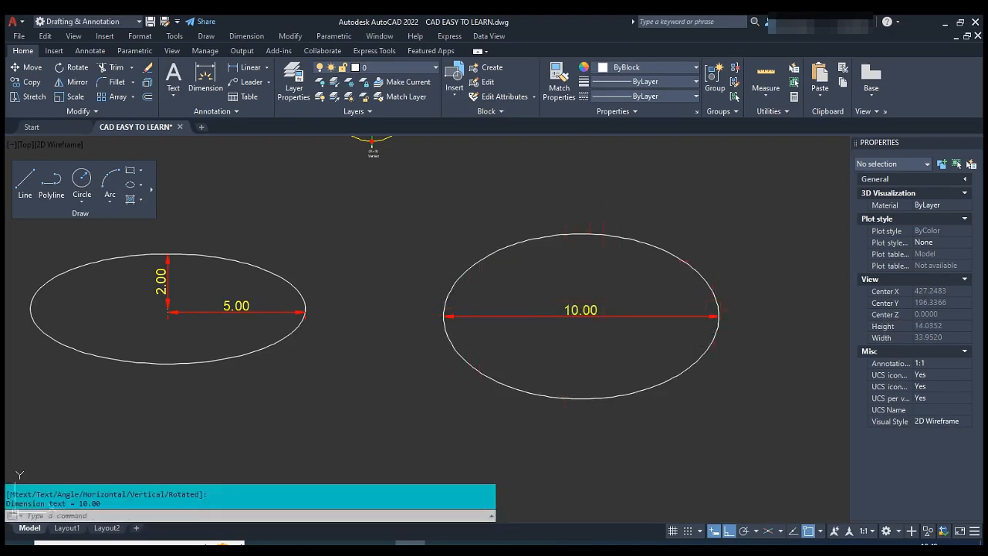
Add a linear dimension from the second ellipse's top quadrant to its centre, placed along the vertical axis.
{"action": "key", "text": "Return"}
{"action": "left_click", "coordinate": [581, 233]}
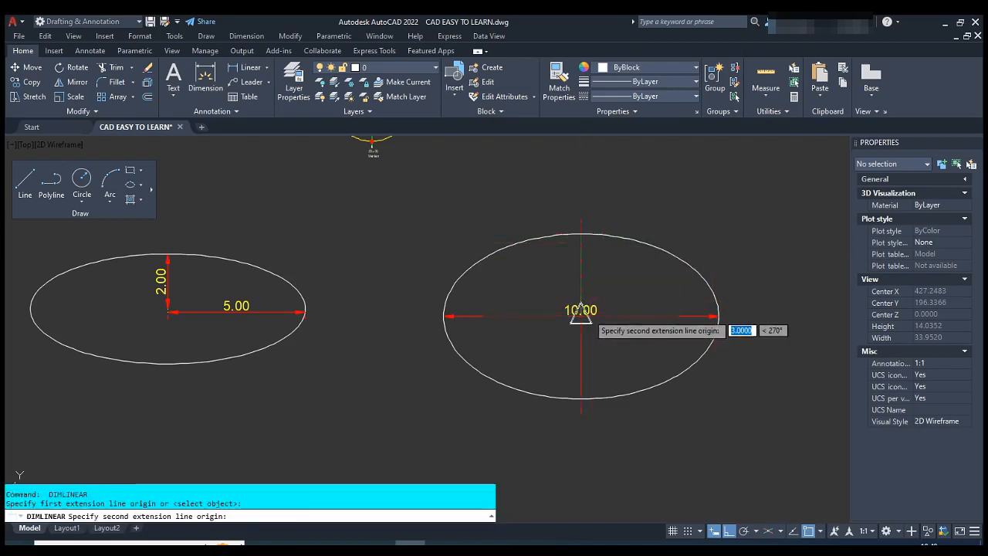
{"action": "left_click", "coordinate": [580, 316]}
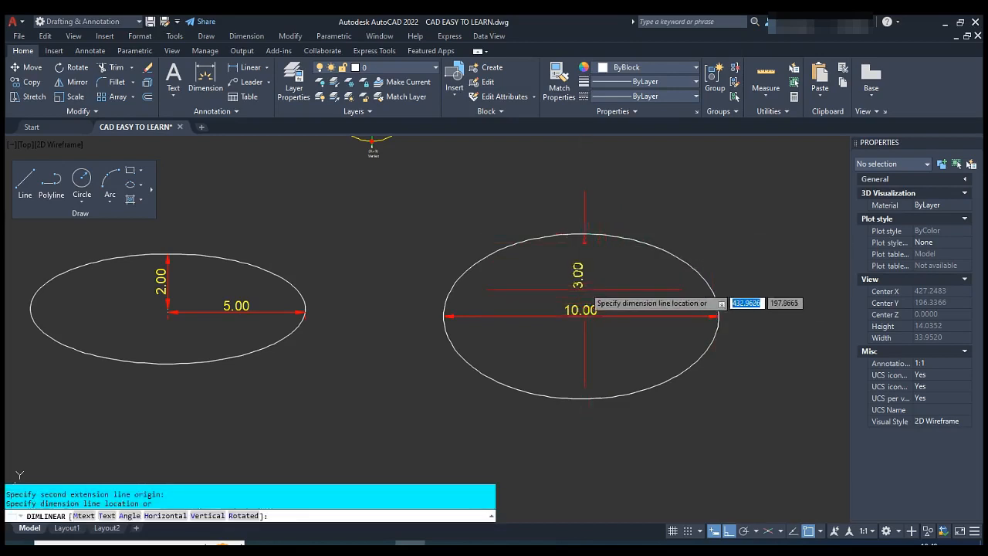
{"action": "left_click", "coordinate": [581, 312]}
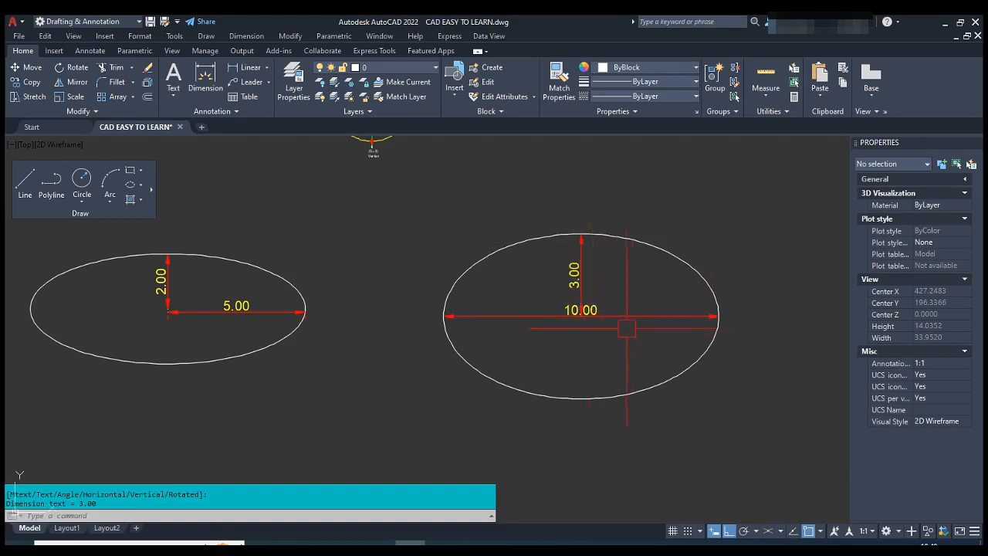
{"action": "left_click", "coordinate": [627, 316]}
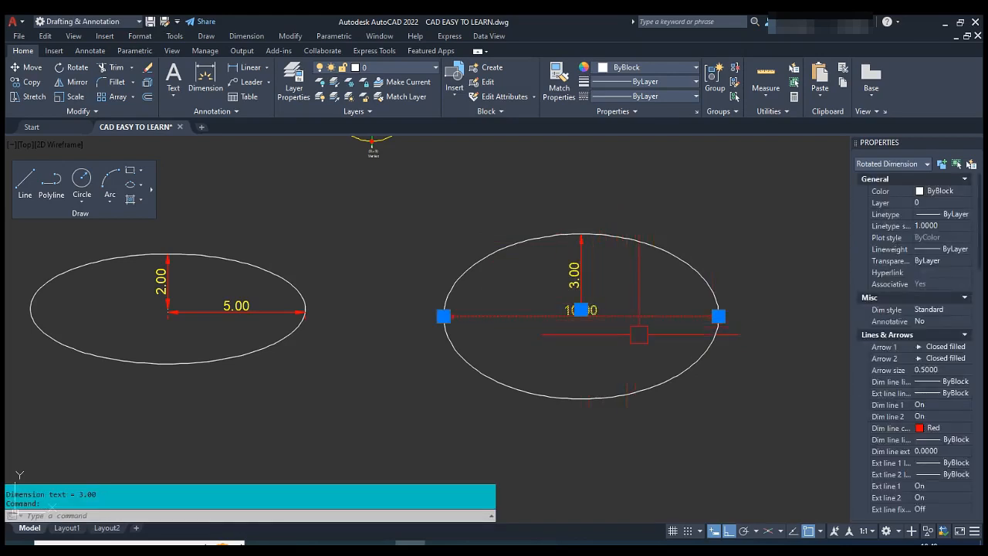
{"action": "key", "text": "Escape"}
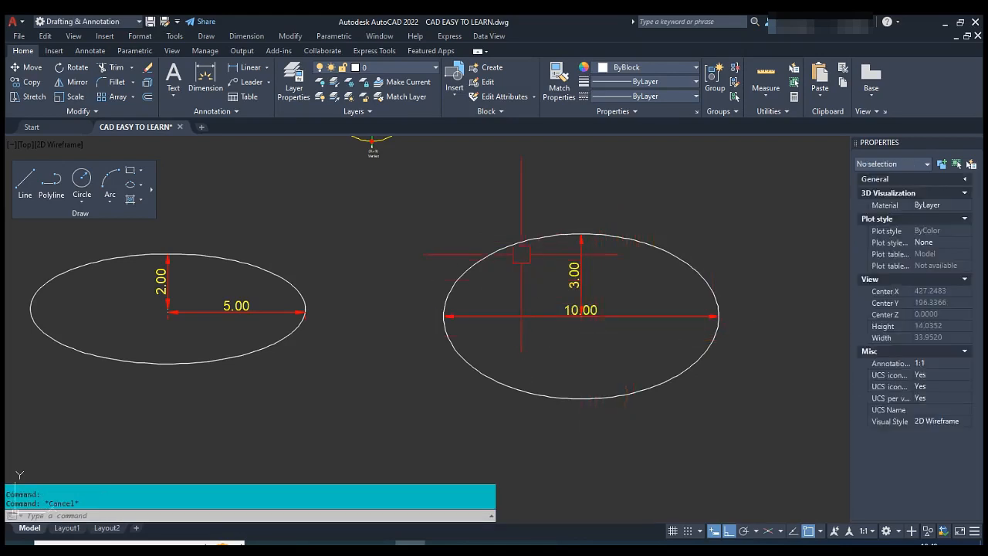
{"action": "left_click", "coordinate": [517, 247]}
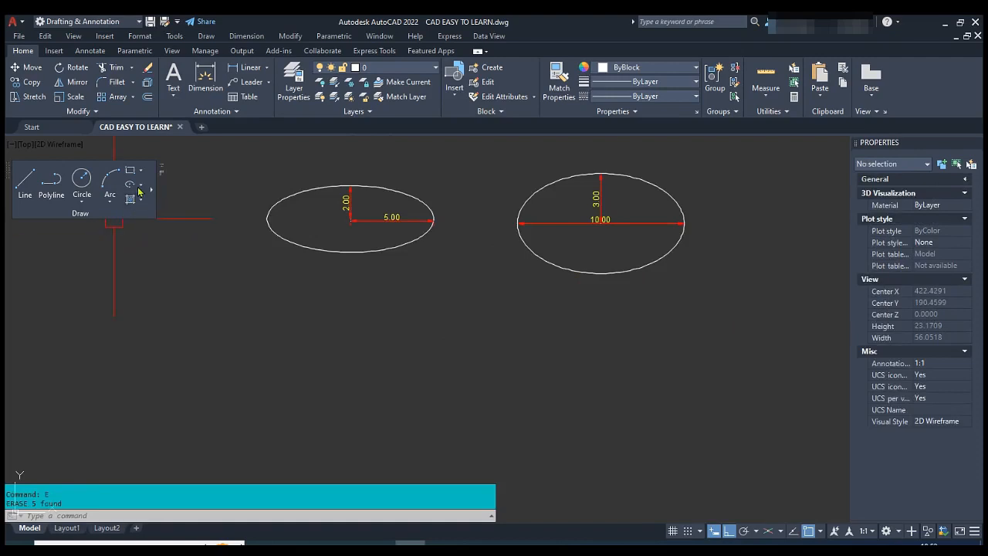
Start an elliptical arc by its centre below the first dimensioned ellipse, with a horizontal semi-axis of 6 and the other axis distance of 3.
{"action": "left_click", "coordinate": [140, 186]}
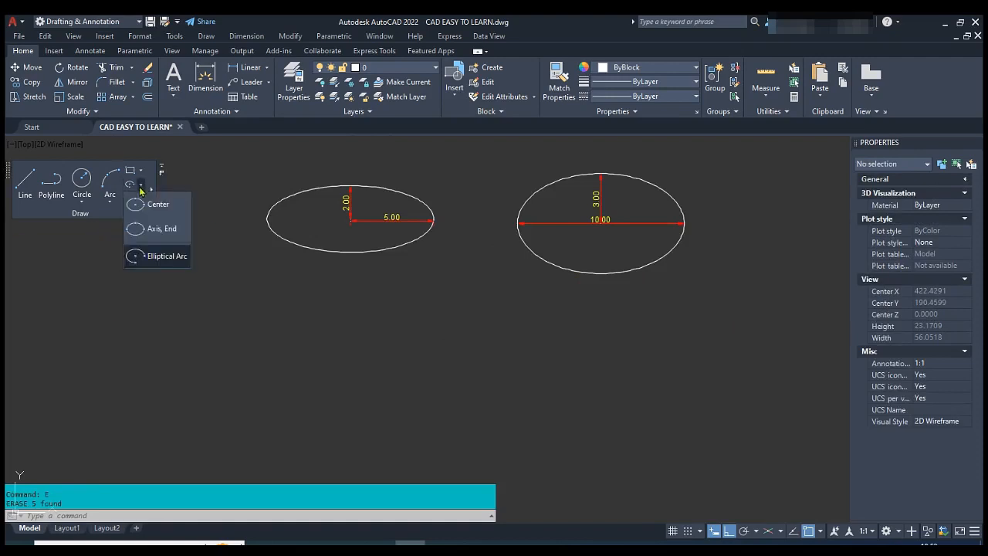
{"action": "left_click", "coordinate": [150, 256]}
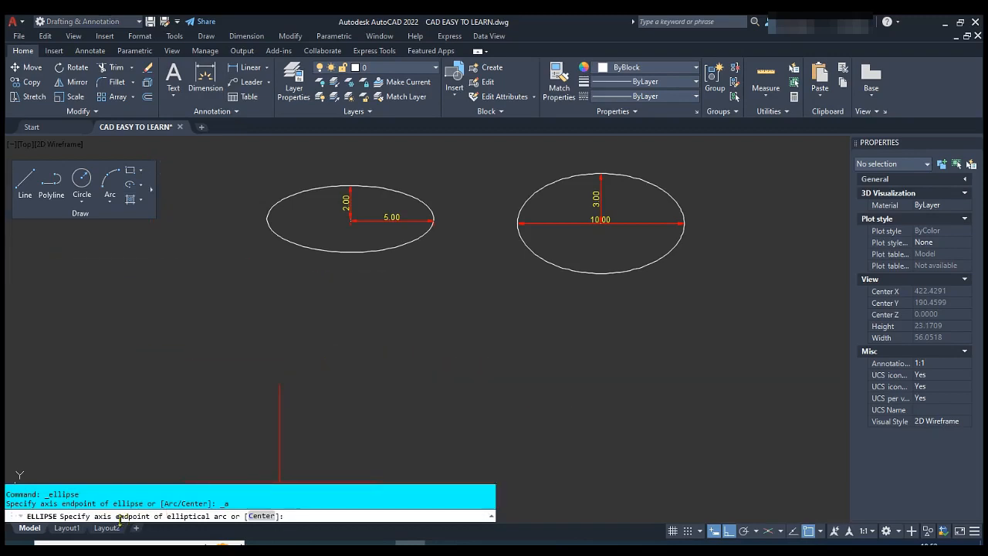
{"action": "left_click", "coordinate": [262, 515]}
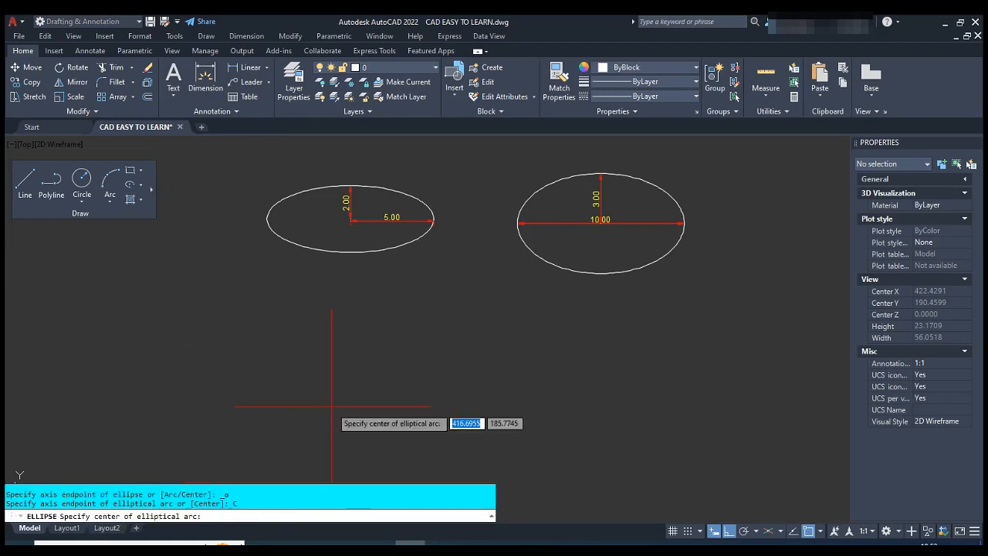
{"action": "left_click", "coordinate": [332, 355]}
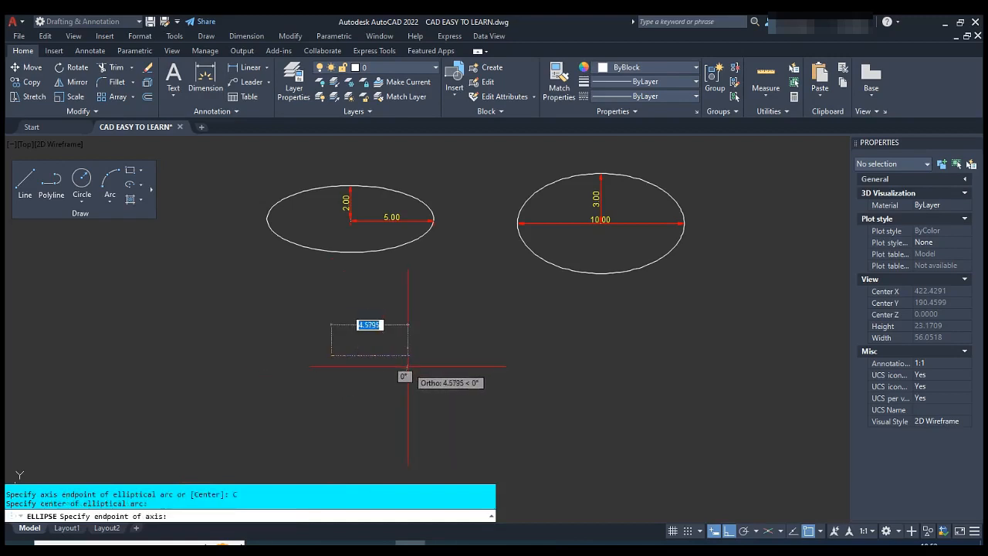
{"action": "type", "text": "6"}
{"action": "key", "text": "Return"}
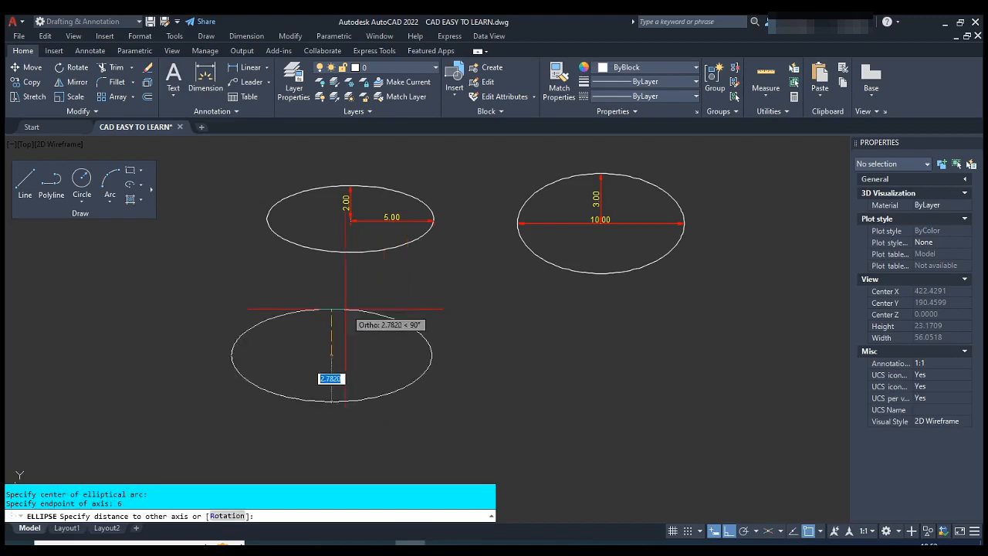
{"action": "type", "text": "3"}
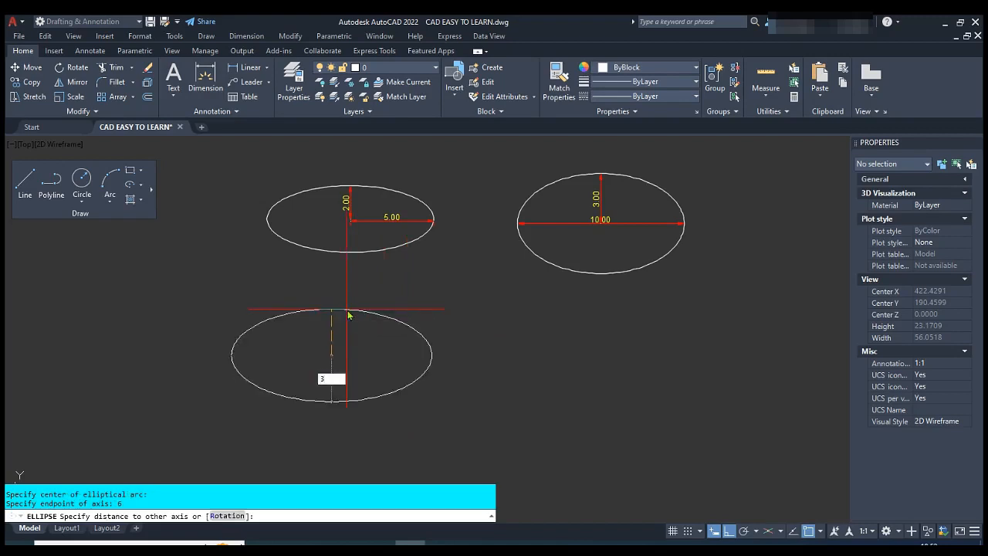
{"action": "key", "text": "Return"}
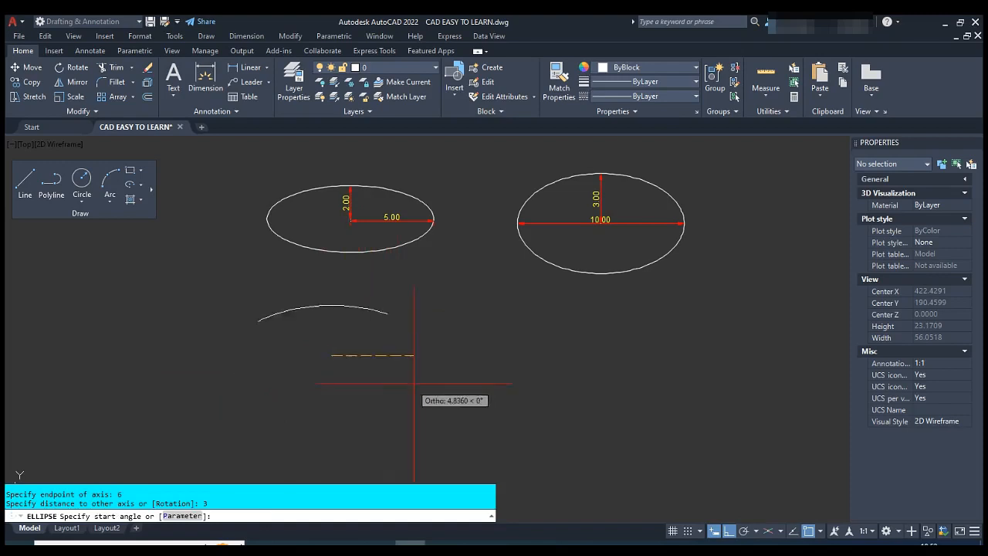
With Ortho off, finish the elliptical arc with start angle 30 and end angle 45, and check its geometry in the properties.
{"action": "scroll", "coordinate": [412, 336], "scroll_direction": "up", "scroll_amount": 2}
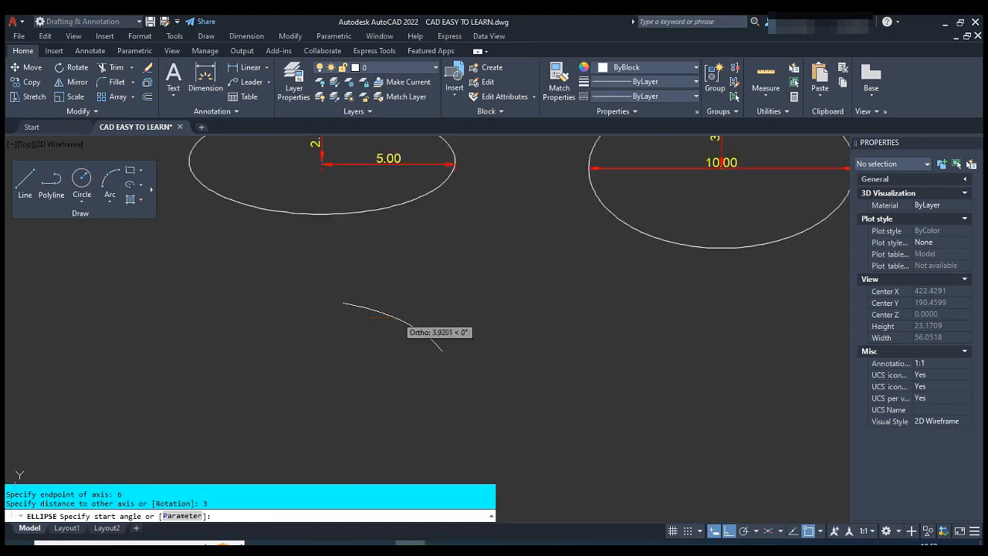
{"action": "key", "text": "F8"}
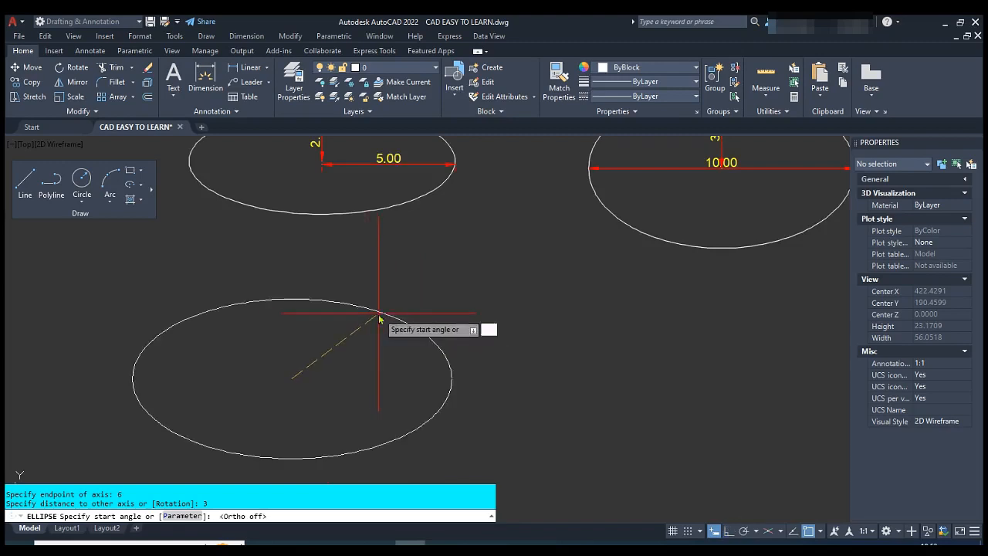
{"action": "type", "text": "30"}
{"action": "key", "text": "Return"}
{"action": "scroll", "coordinate": [381, 308], "scroll_direction": "up", "scroll_amount": 2}
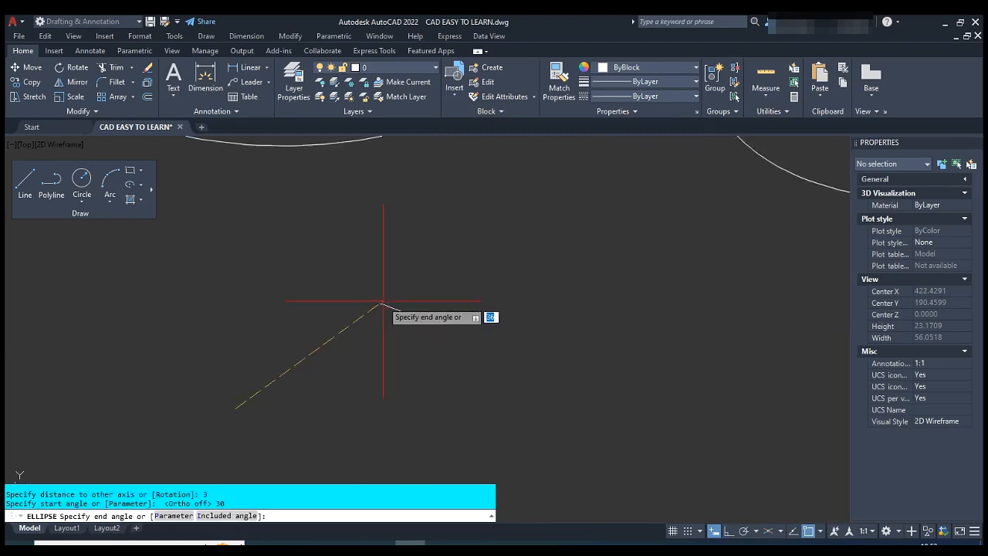
{"action": "scroll", "coordinate": [386, 312], "scroll_direction": "up", "scroll_amount": 1}
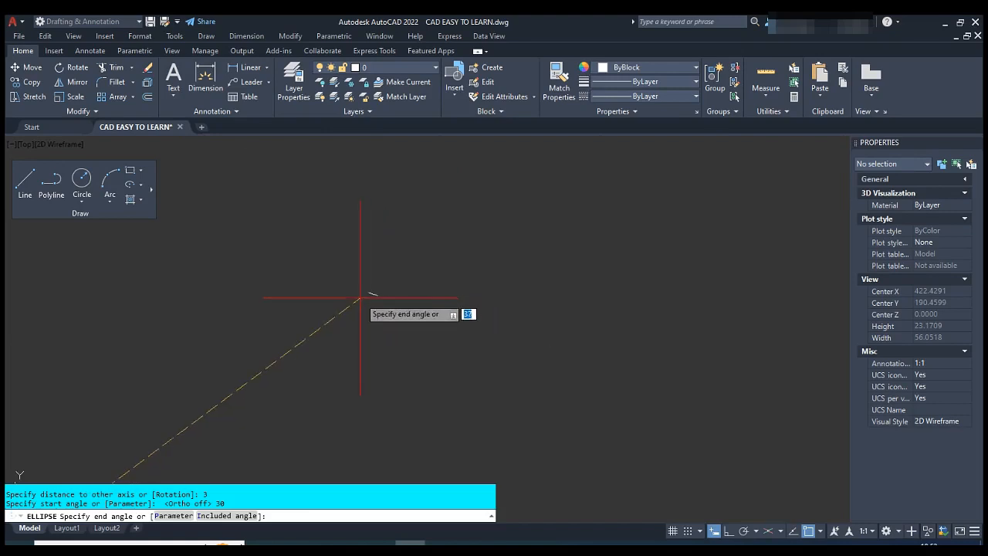
{"action": "scroll", "coordinate": [351, 293], "scroll_direction": "down", "scroll_amount": 1}
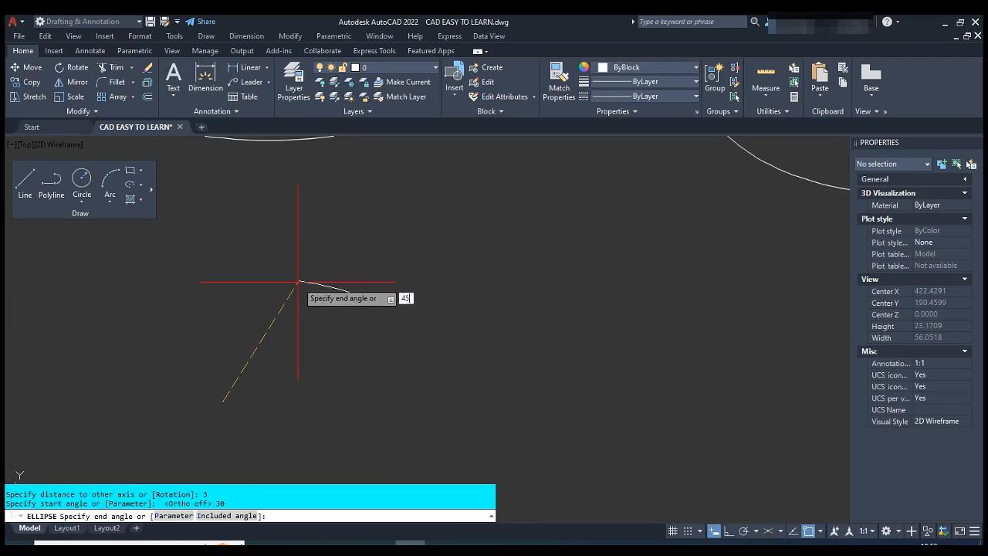
{"action": "key", "text": "Return"}
{"action": "scroll", "coordinate": [364, 275], "scroll_direction": "down", "scroll_amount": 1}
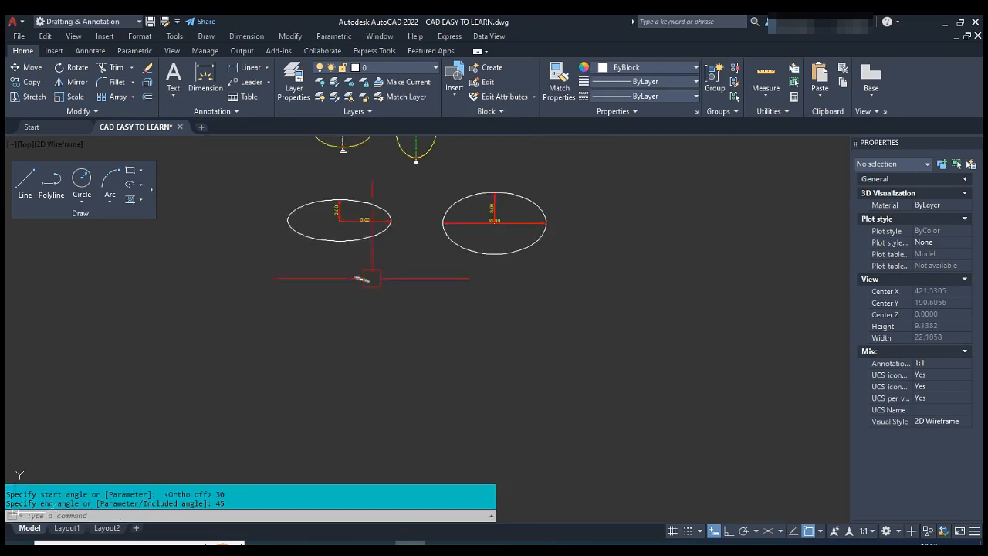
{"action": "scroll", "coordinate": [366, 275], "scroll_direction": "up", "scroll_amount": 2}
{"action": "left_click", "coordinate": [368, 270]}
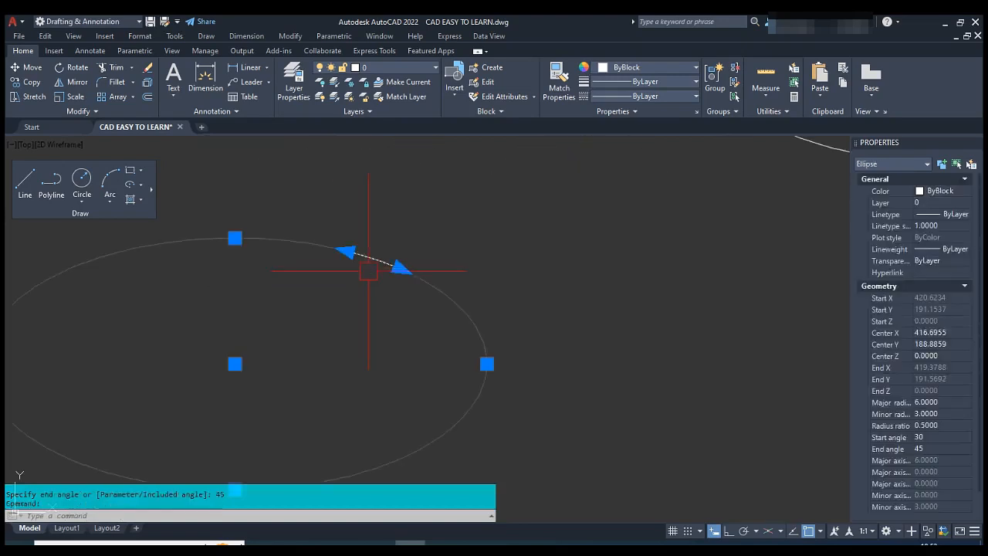
{"action": "scroll", "coordinate": [368, 306], "scroll_direction": "down", "scroll_amount": 2}
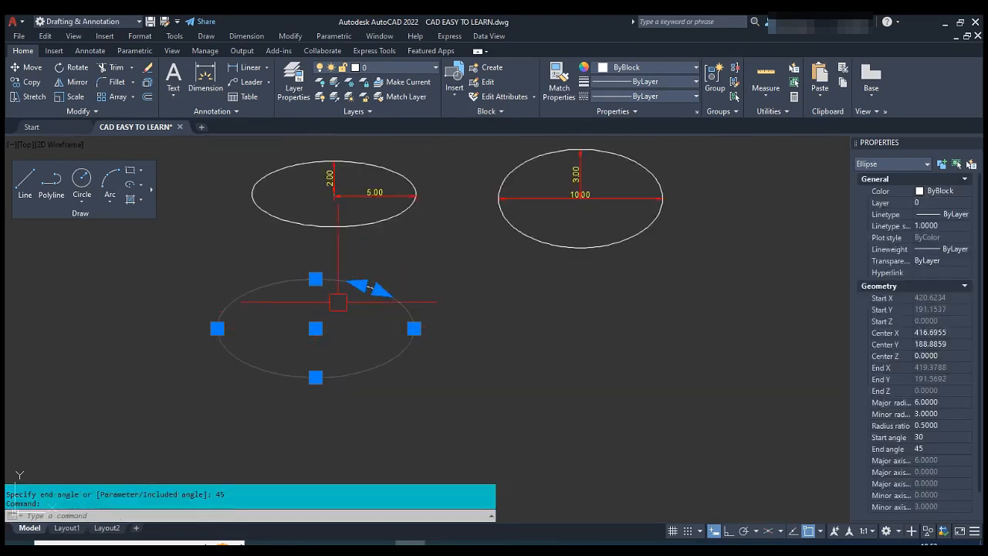
{"action": "scroll", "coordinate": [338, 302], "scroll_direction": "up", "scroll_amount": 3}
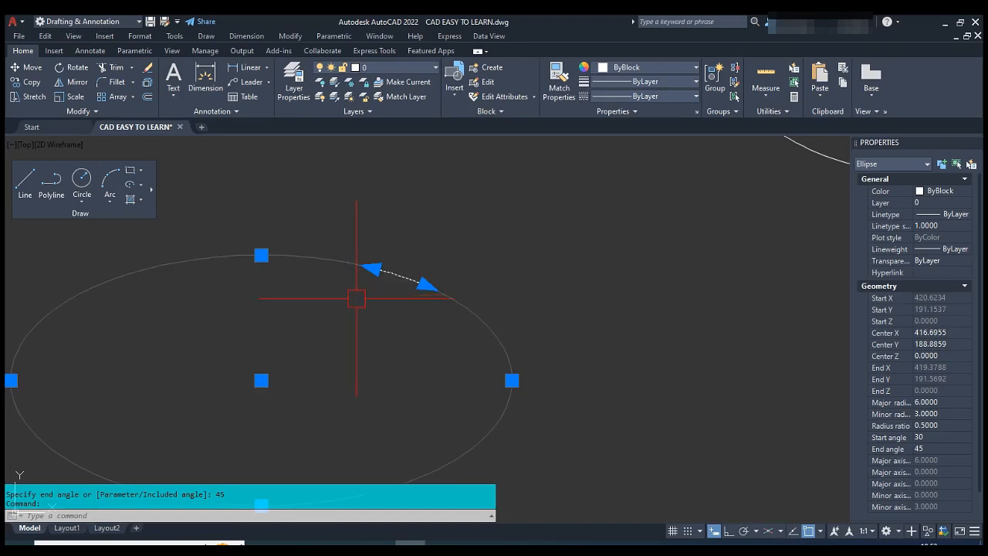
{"action": "key", "text": "Escape"}
Draw a polyline from the elliptical arc's lower end through its centre to the arc's upper end.
{"action": "type", "text": "pl"}
{"action": "key", "text": "Return"}
{"action": "scroll", "coordinate": [315, 330], "scroll_direction": "down", "scroll_amount": 3}
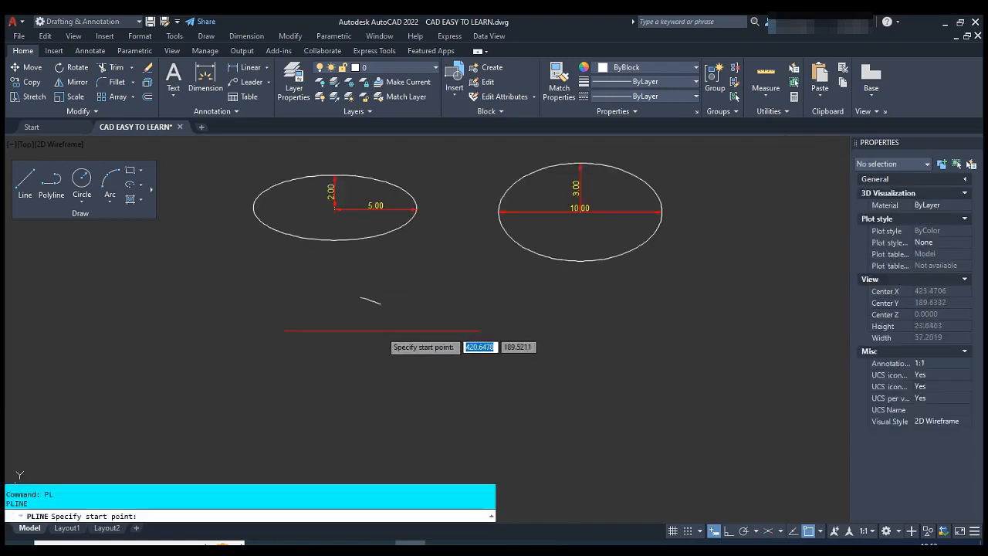
{"action": "left_click", "coordinate": [378, 302]}
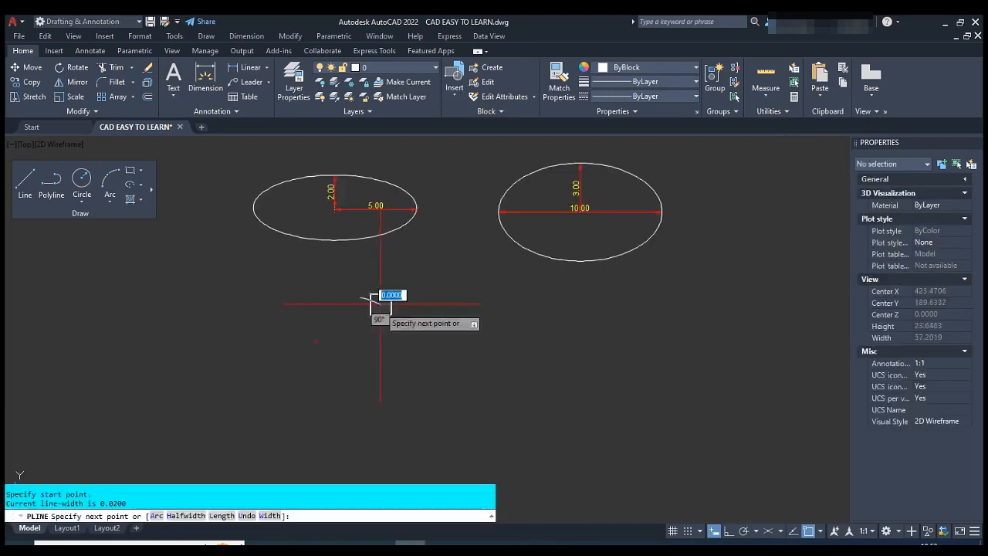
{"action": "left_click", "coordinate": [316, 339]}
{"action": "left_click", "coordinate": [361, 297]}
{"action": "key", "text": "Return"}
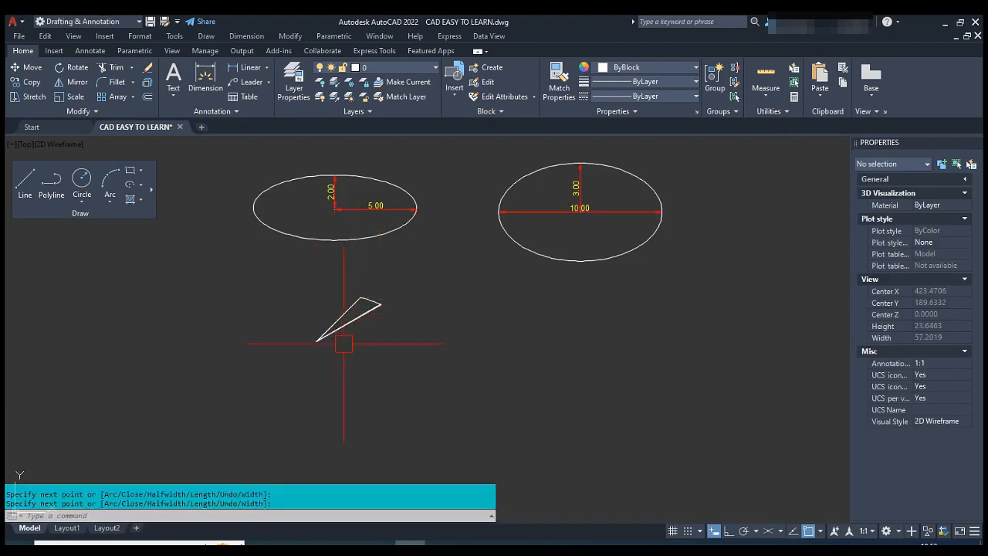
With Ortho on, draw a horizontal polyline from the arc's centre to the right, past the arc.
{"action": "type", "text": "pl"}
{"action": "key", "text": "Return"}
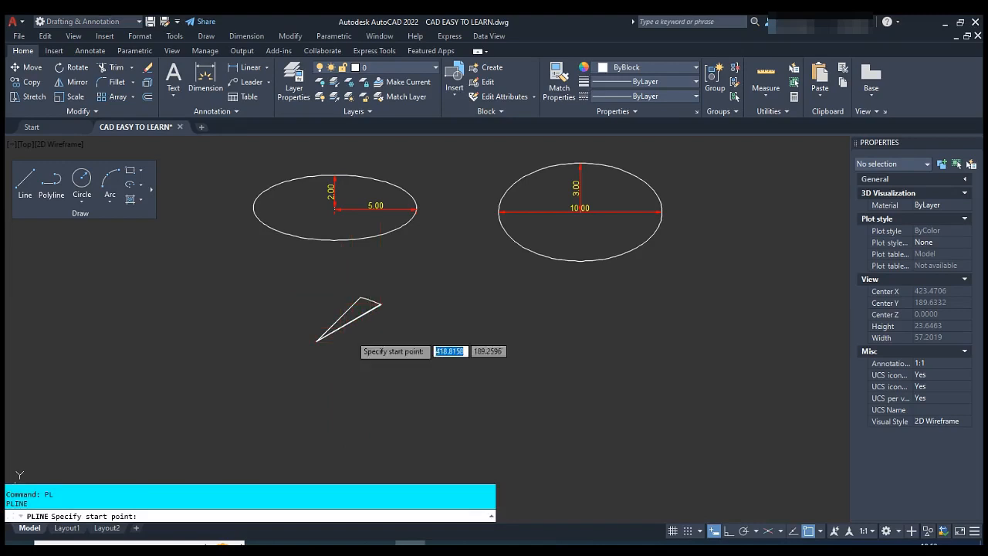
{"action": "left_click", "coordinate": [316, 339]}
{"action": "middle_click_drag", "start_coordinate": [361, 350], "coordinate": [389, 361]}
{"action": "key", "text": "F8"}
{"action": "left_click", "coordinate": [467, 350]}
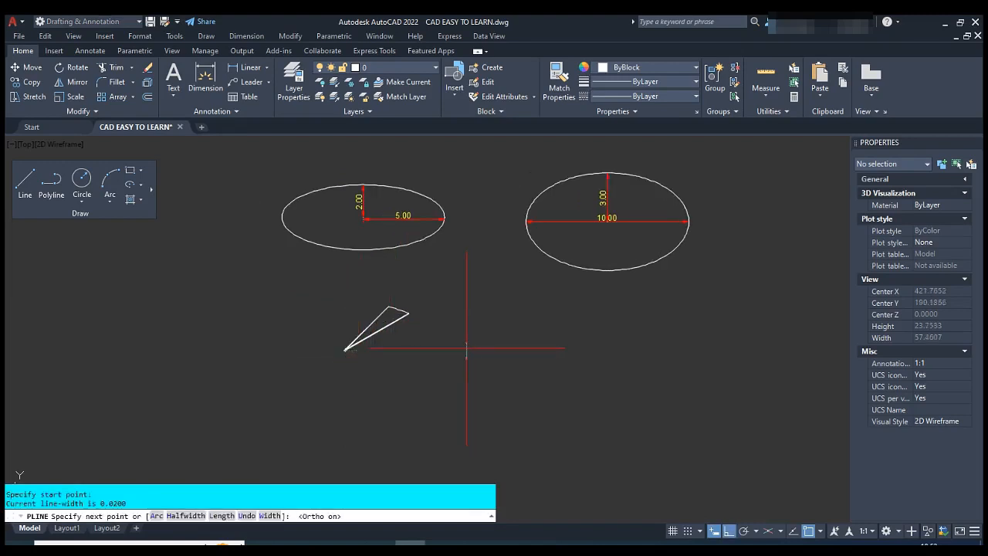
{"action": "key", "text": "Escape"}
Add an angular dimension between the horizontal line and the lower slanted line leading to the arc's start.
{"action": "scroll", "coordinate": [401, 351], "scroll_direction": "up", "scroll_amount": 4}
{"action": "type", "text": "dan"}
{"action": "key", "text": "Return"}
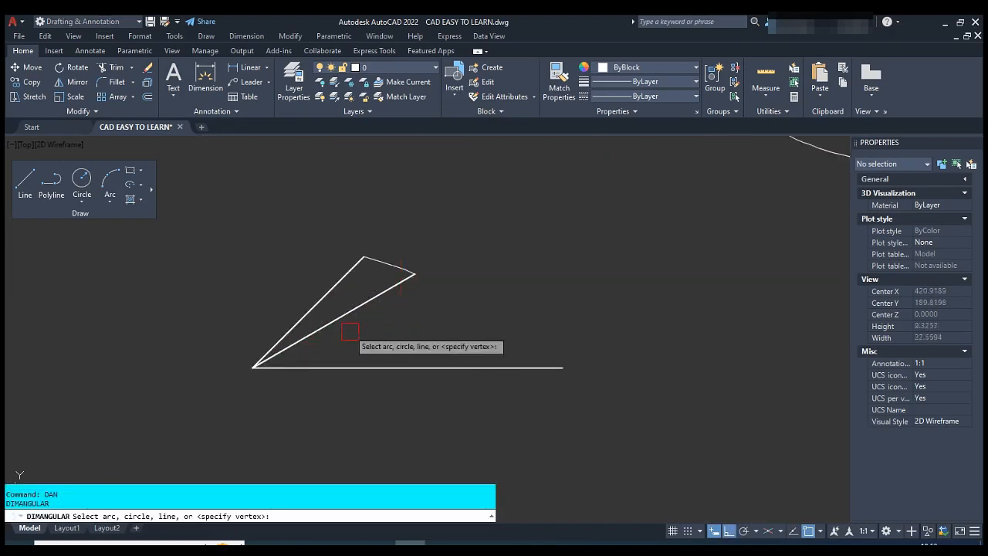
{"action": "left_click", "coordinate": [354, 366]}
{"action": "left_click", "coordinate": [340, 318]}
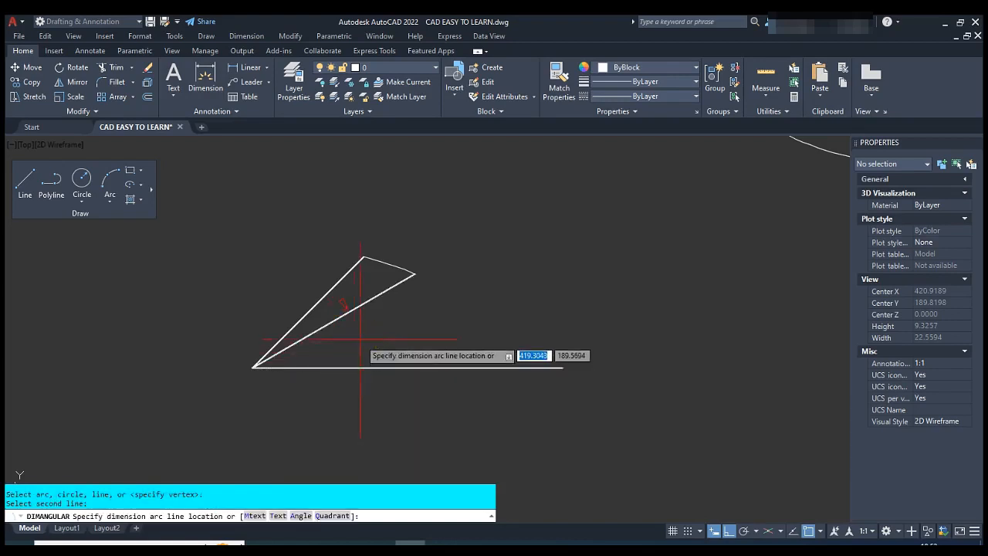
{"action": "left_click", "coordinate": [390, 324]}
Add an angular dimension between the upper slanted line and the horizontal line, placed inside the first angular dimension.
{"action": "key", "text": "Return"}
{"action": "left_click", "coordinate": [314, 299]}
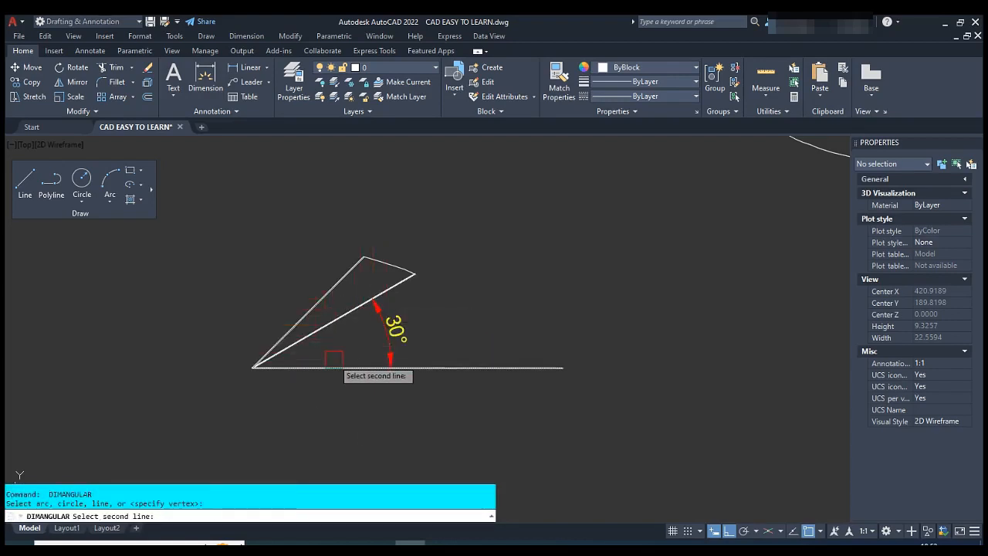
{"action": "left_click", "coordinate": [332, 366]}
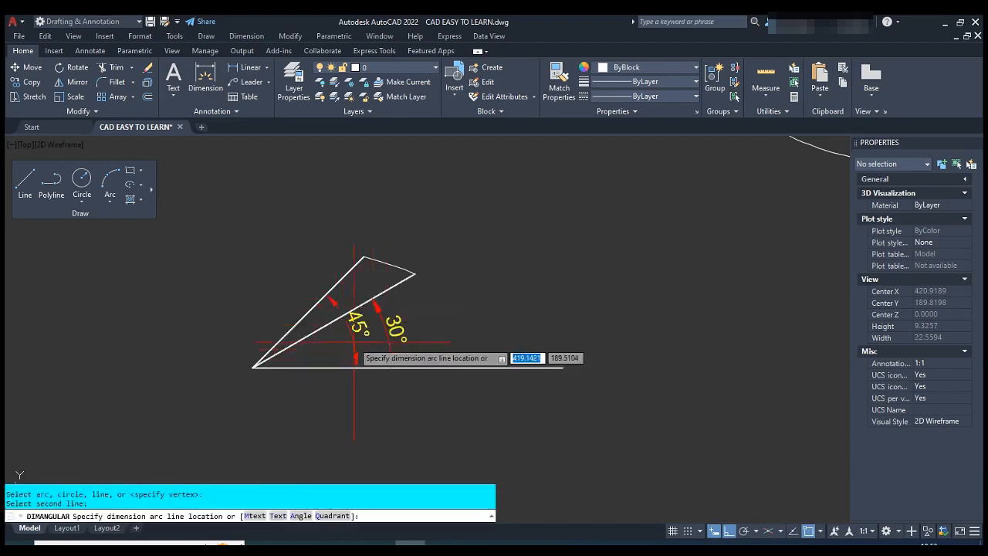
{"action": "left_click", "coordinate": [355, 343]}
{"action": "scroll", "coordinate": [355, 344], "scroll_direction": "up", "scroll_amount": 2}
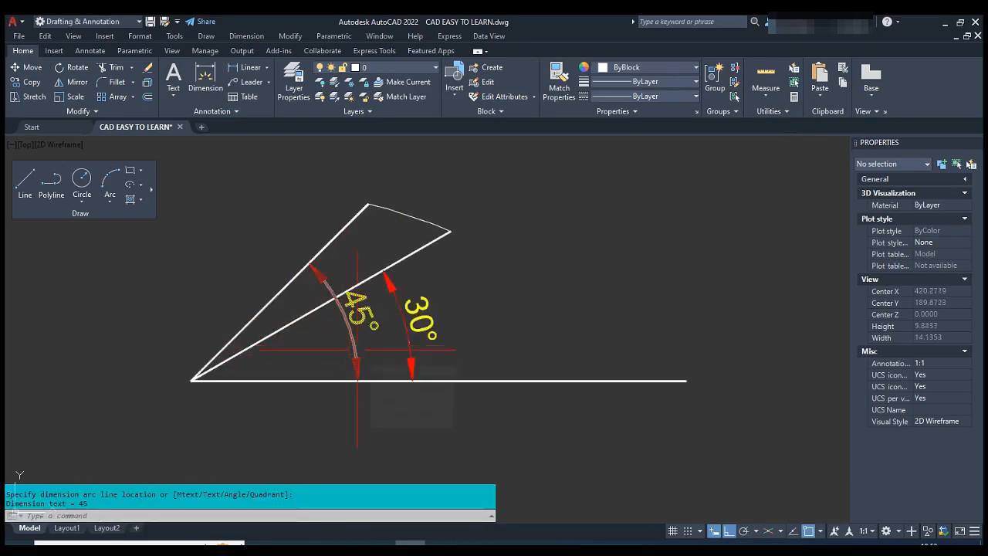
Start a center-method ellipse below the 10.00-wide ellipse, with its first axis endpoint 5 units horizontally from the centre.
{"action": "scroll", "coordinate": [408, 324], "scroll_direction": "down", "scroll_amount": 2}
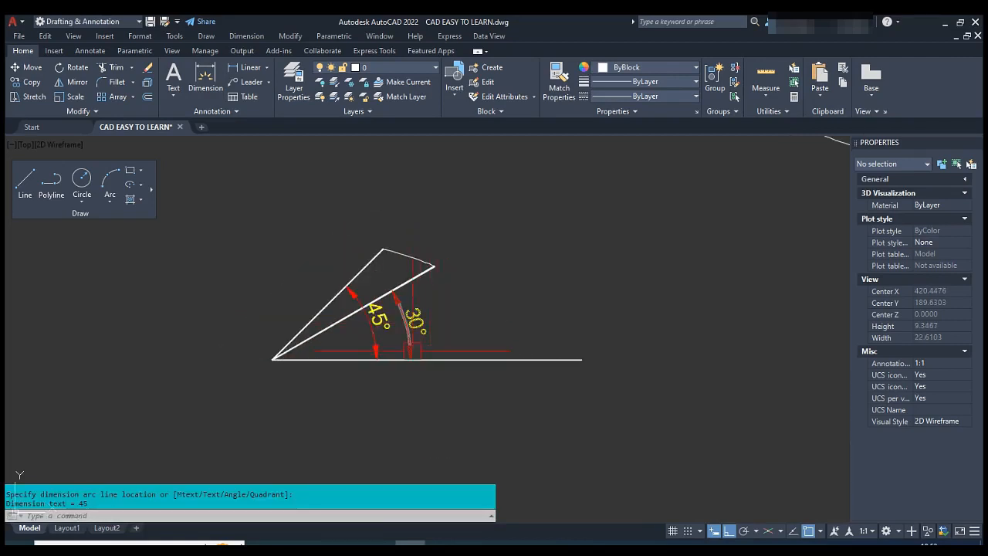
{"action": "scroll", "coordinate": [416, 353], "scroll_direction": "down", "scroll_amount": 4}
{"action": "scroll", "coordinate": [426, 342], "scroll_direction": "down", "scroll_amount": 2}
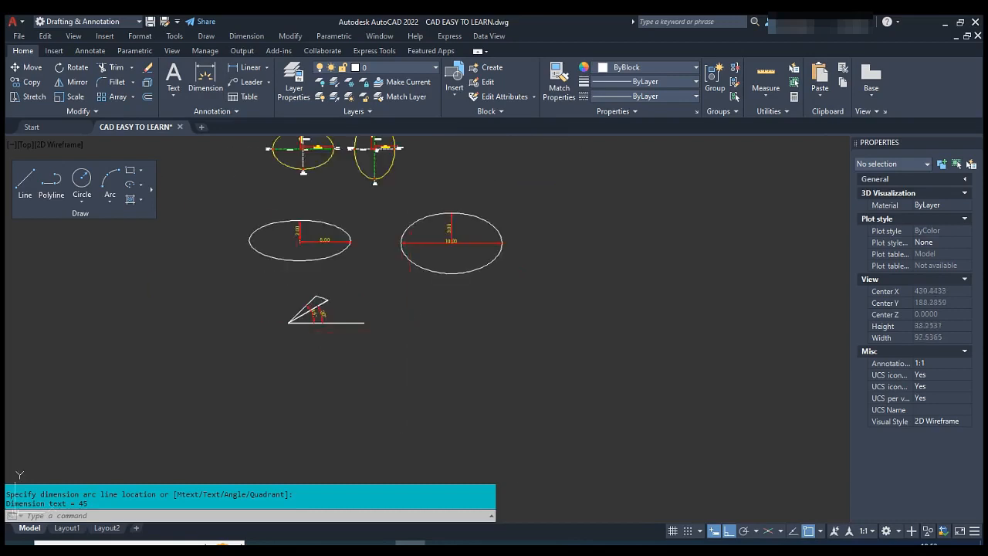
{"action": "left_click", "coordinate": [142, 191]}
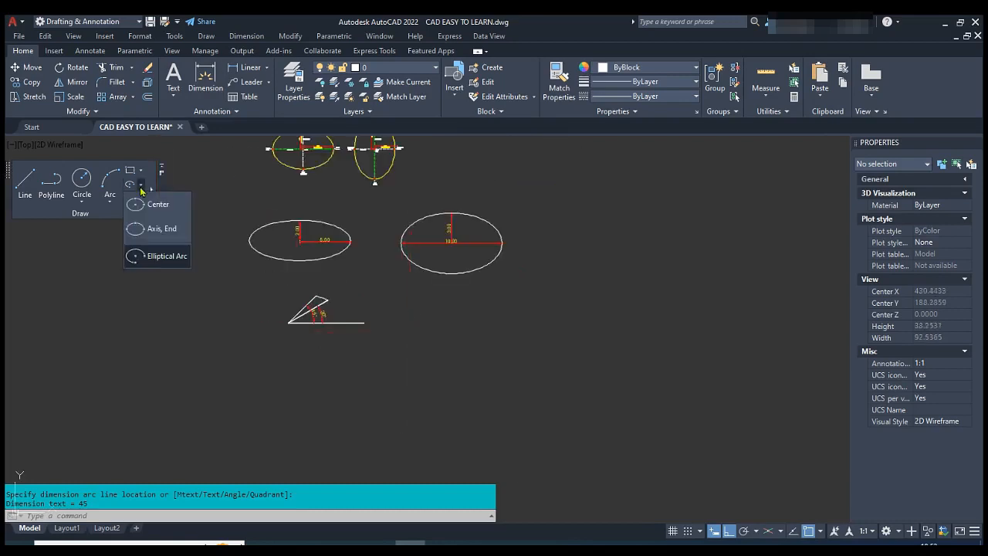
{"action": "left_click", "coordinate": [139, 204]}
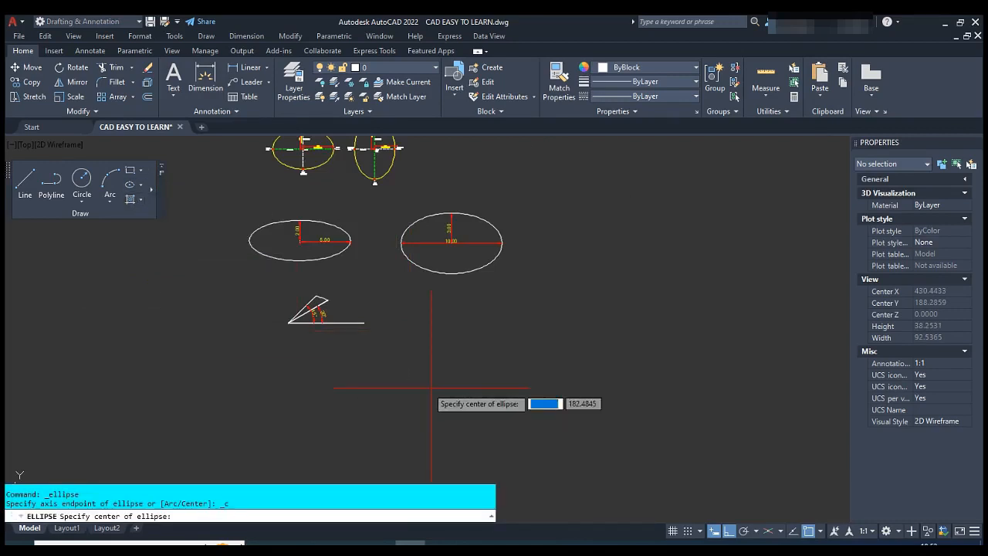
{"action": "left_click", "coordinate": [457, 349]}
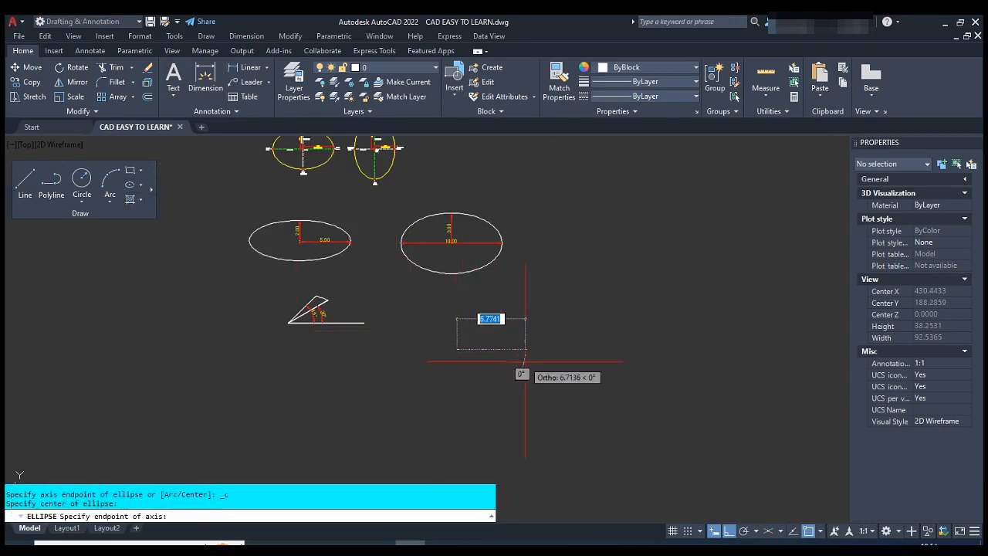
{"action": "type", "text": "5"}
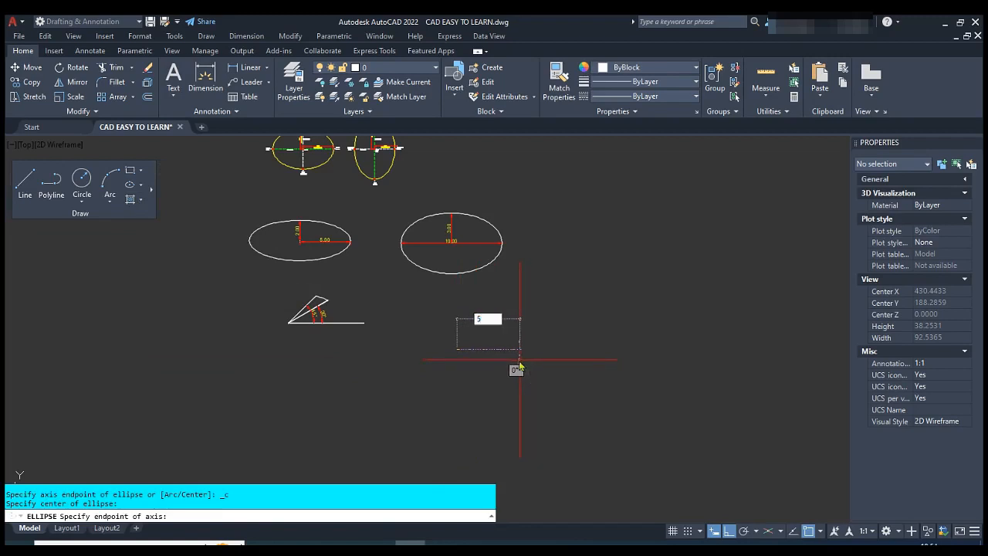
{"action": "key", "text": "Return"}
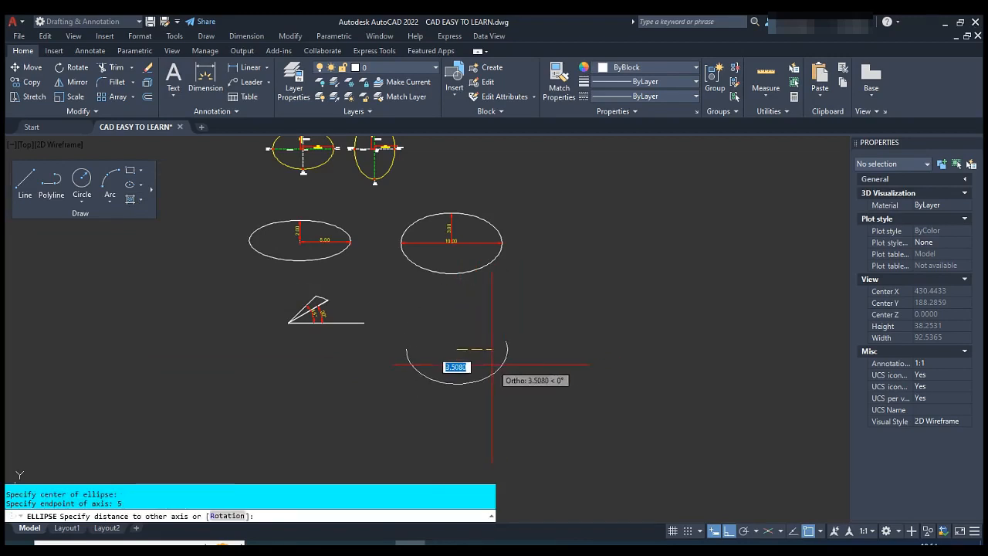
Finish the ellipse with the Rotation option, using a rotation of 0 around the major axis, and check its properties.
{"action": "scroll", "coordinate": [489, 365], "scroll_direction": "up", "scroll_amount": 2}
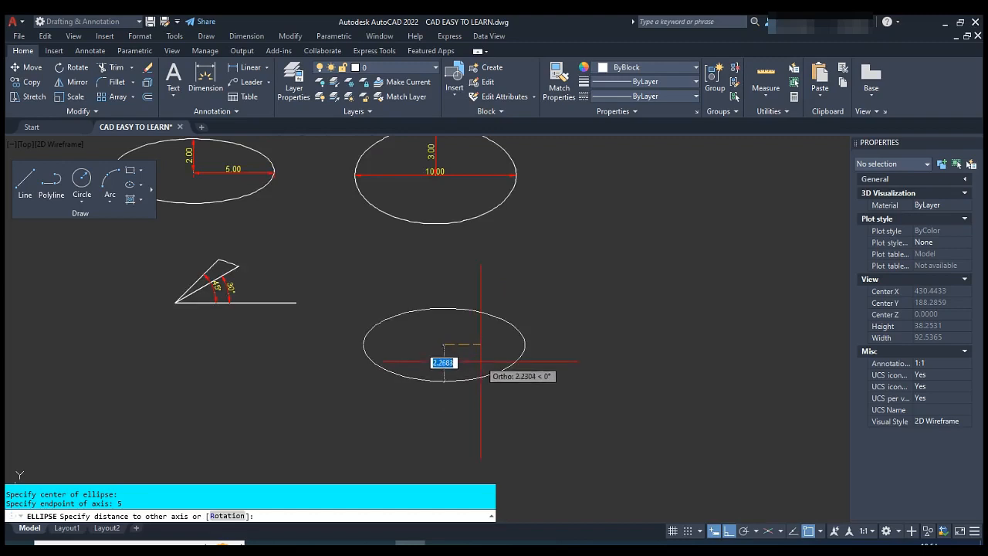
{"action": "type", "text": "r"}
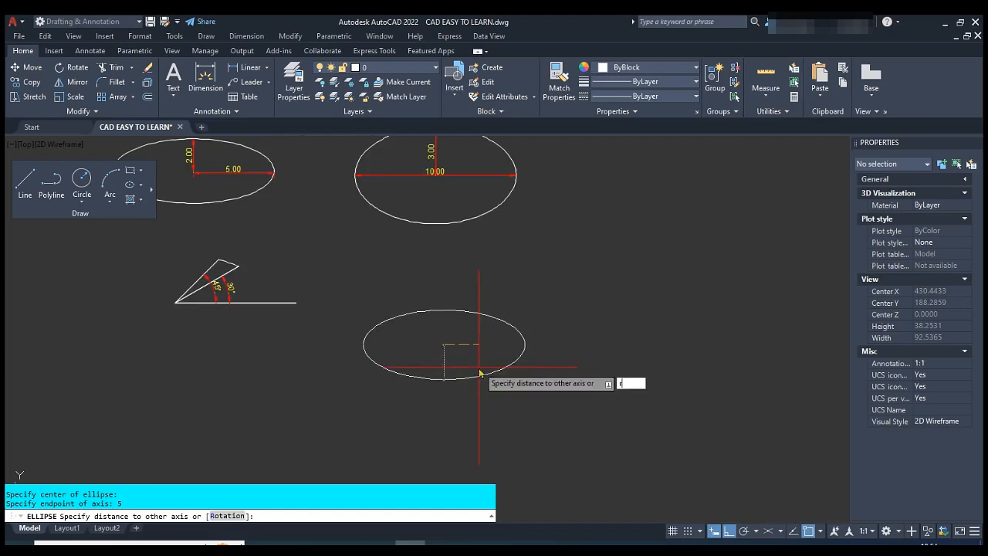
{"action": "key", "text": "Return"}
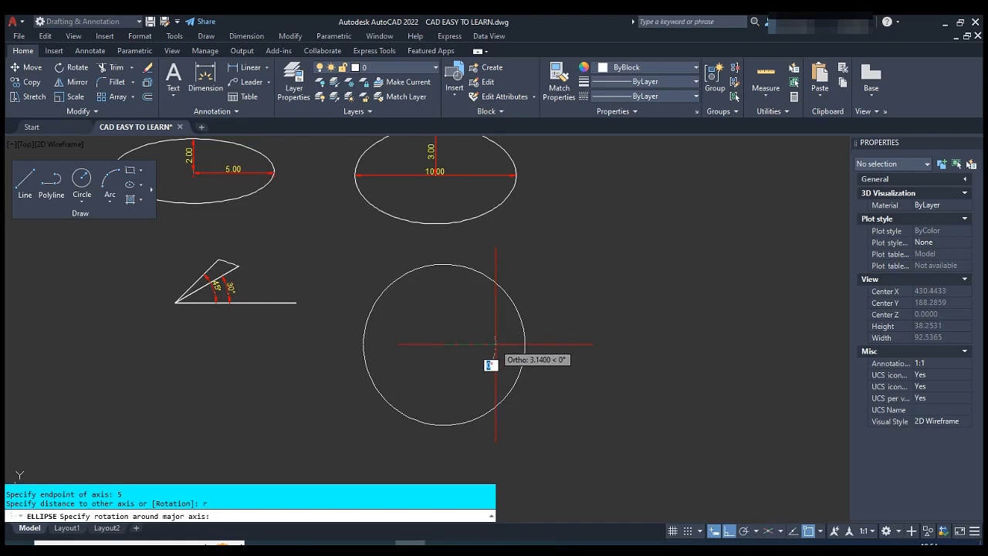
{"action": "type", "text": "0"}
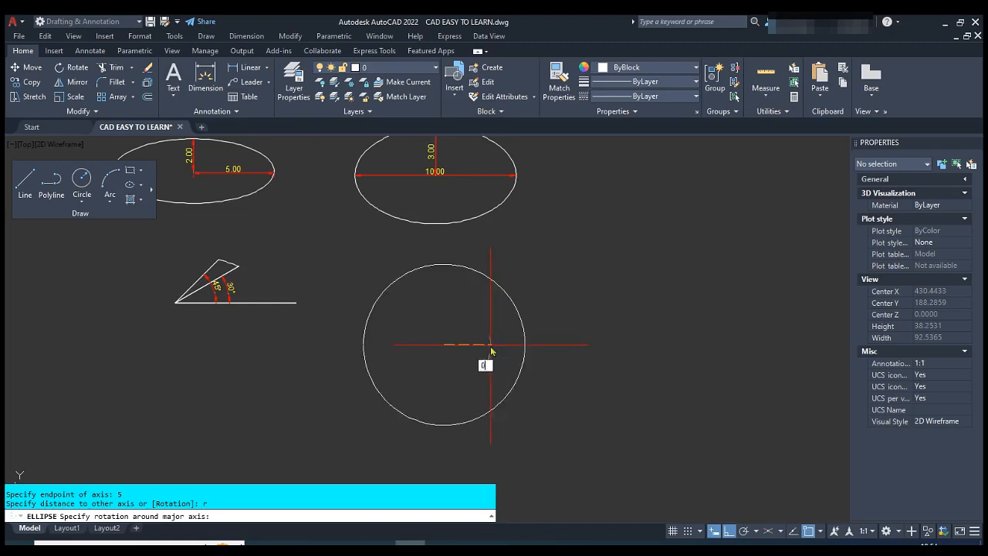
{"action": "key", "text": "Return"}
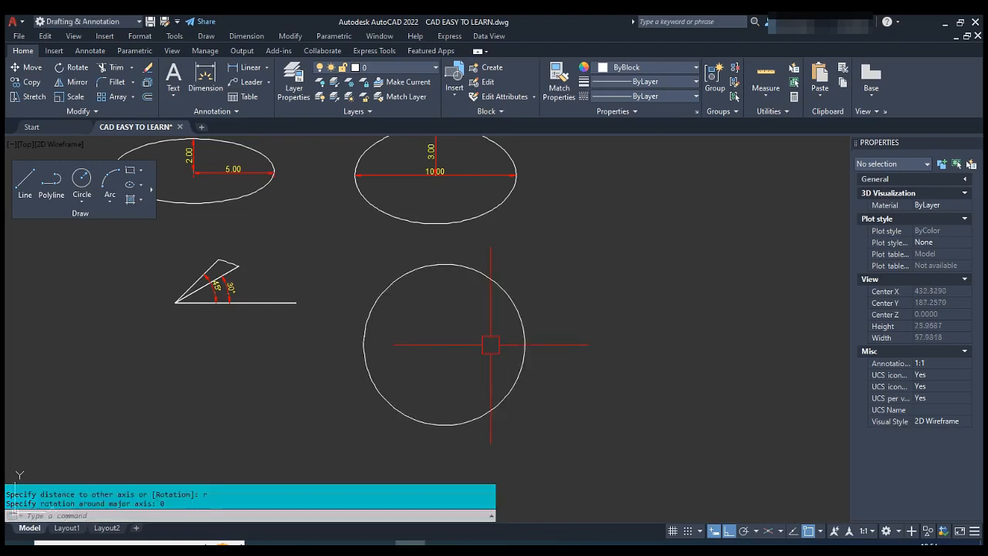
{"action": "left_click", "coordinate": [524, 336]}
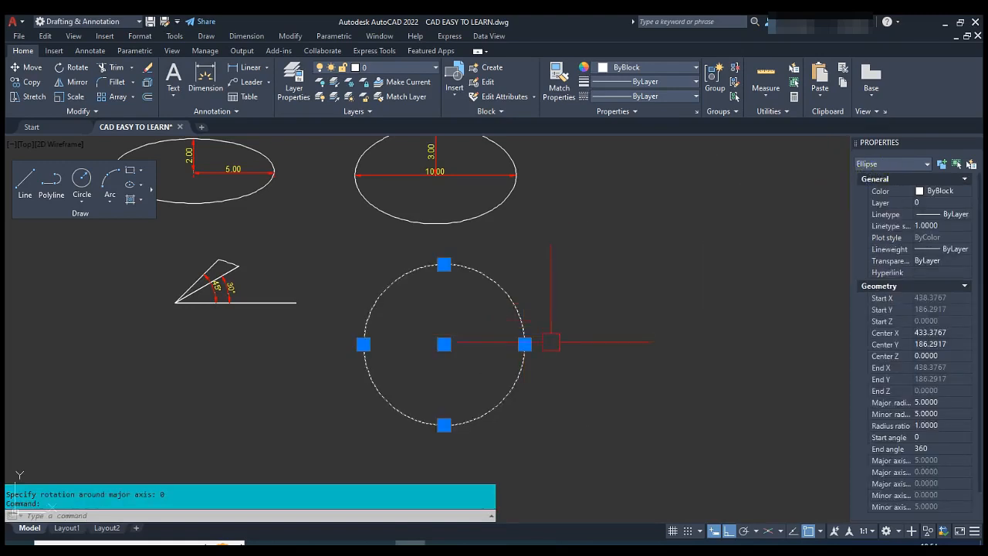
{"action": "key", "text": "Escape"}
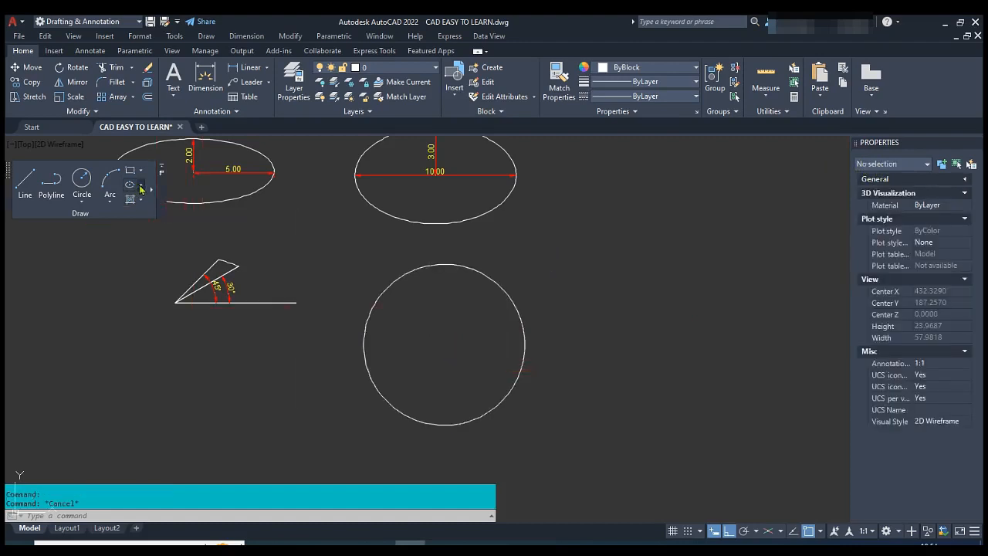
Start another center-method ellipse to the right of the circular one, with its horizontal axis endpoint 5 units from the centre.
{"action": "left_click", "coordinate": [142, 187]}
{"action": "left_click", "coordinate": [154, 203]}
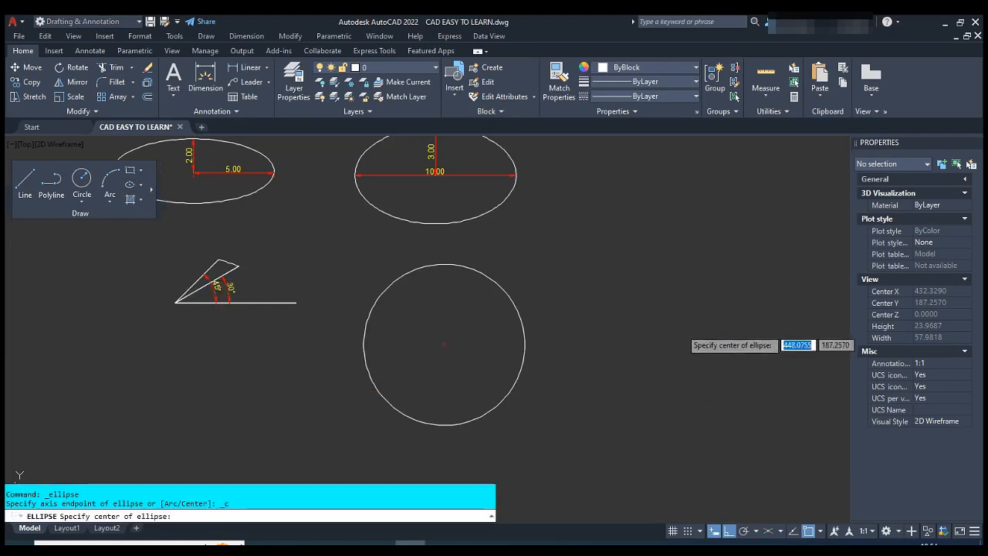
{"action": "left_click", "coordinate": [681, 330]}
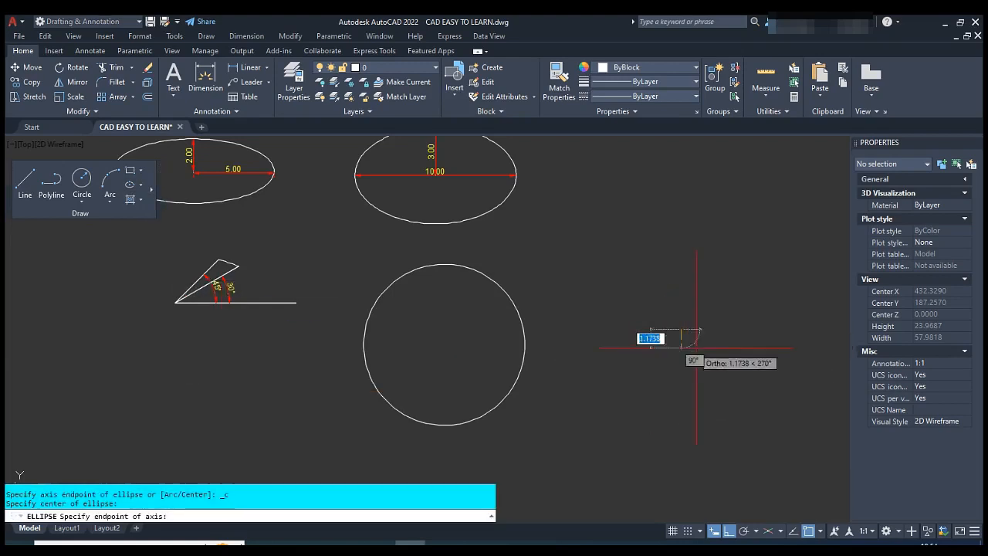
{"action": "middle_click_drag", "start_coordinate": [733, 349], "coordinate": [578, 360]}
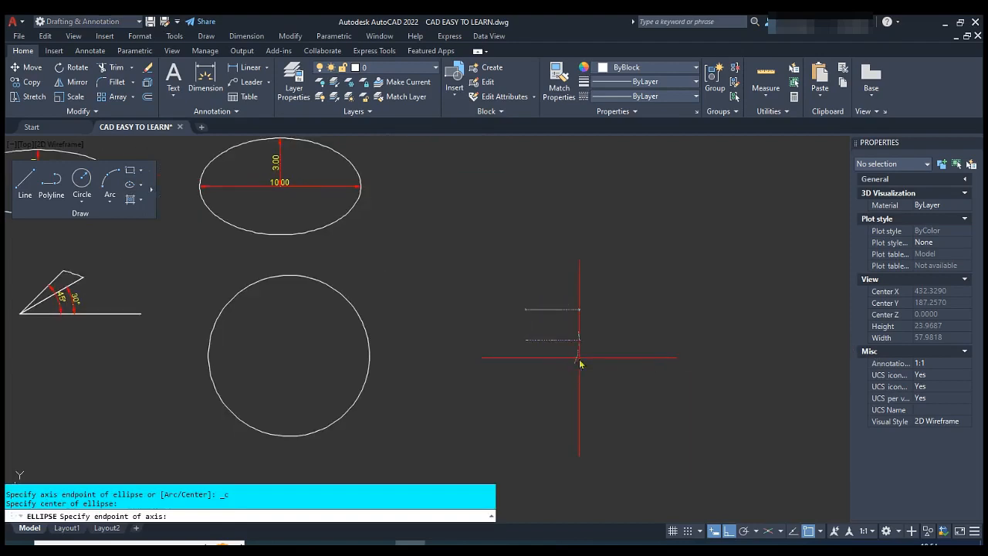
{"action": "type", "text": "5"}
{"action": "key", "text": "Return"}
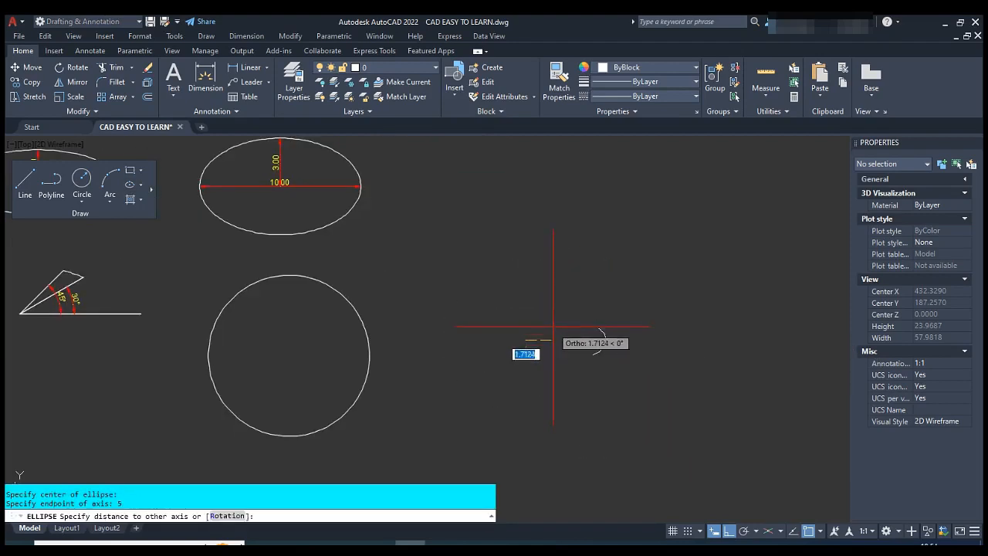
Finish the second ellipse with the Rotation option, using a rotation of 45 around the major axis.
{"action": "type", "text": "2"}
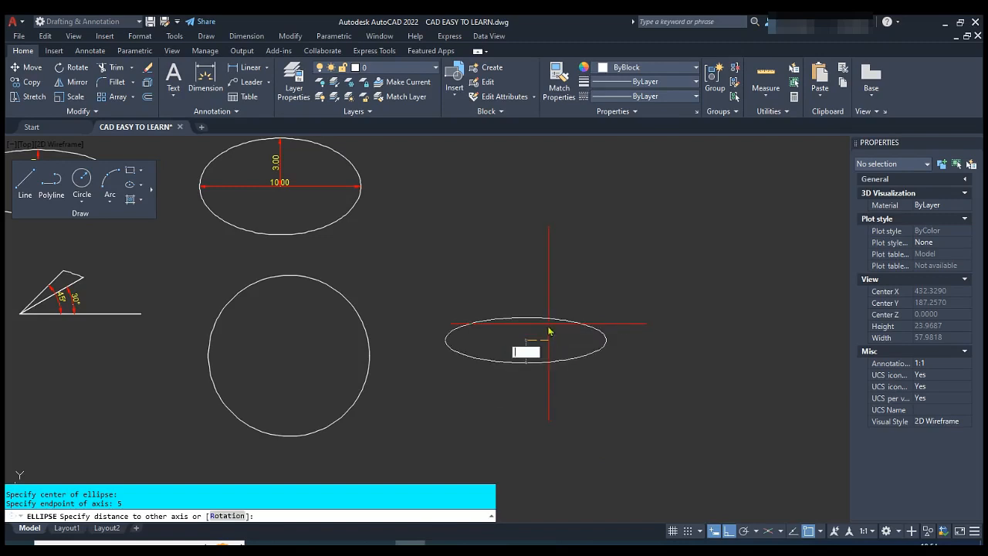
{"action": "type", "text": "r"}
{"action": "key", "text": "Return"}
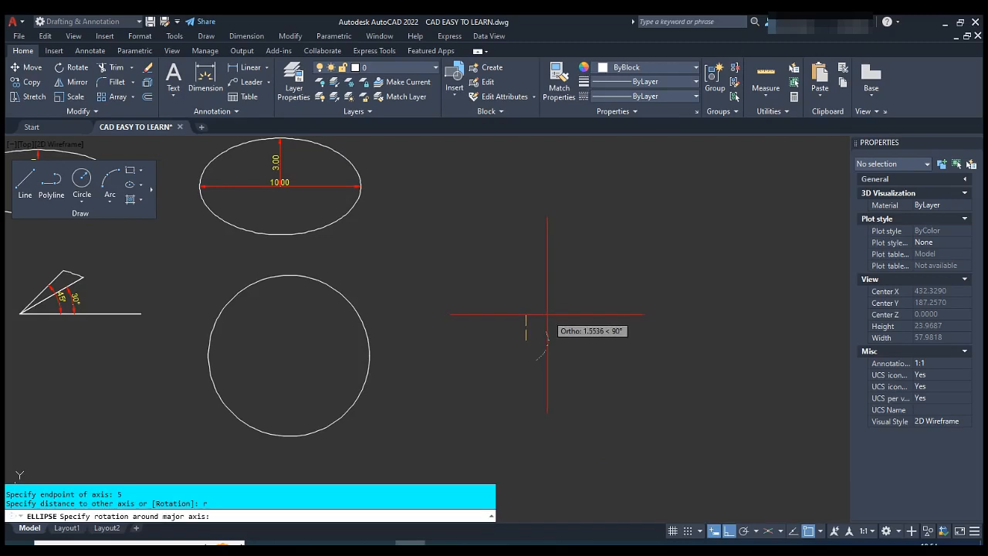
{"action": "type", "text": "4"}
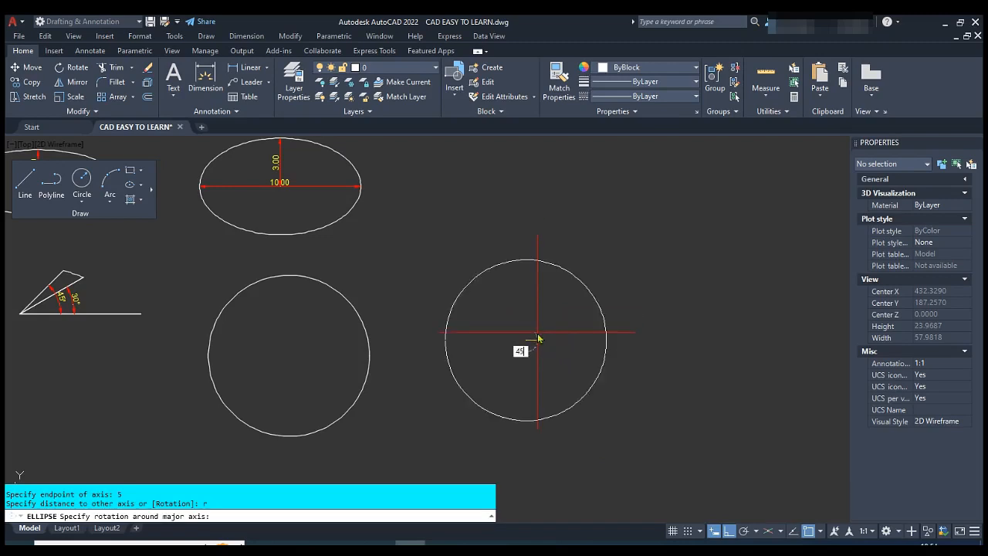
{"action": "type", "text": "5"}
{"action": "key", "text": "Return"}
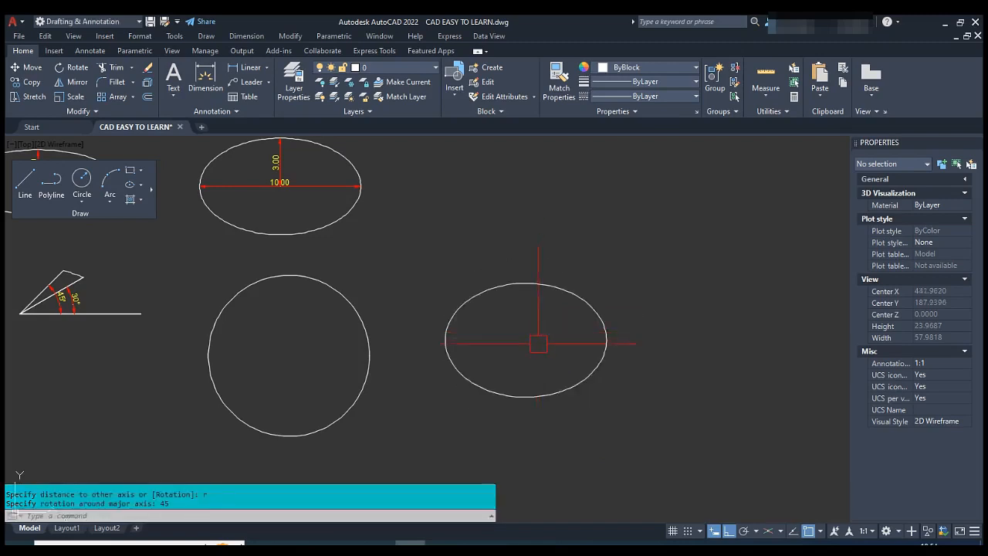
Examine the geometry properties of the ellipse drawn with the 45° rotation, then clear the selection.
{"action": "left_click", "coordinate": [537, 344]}
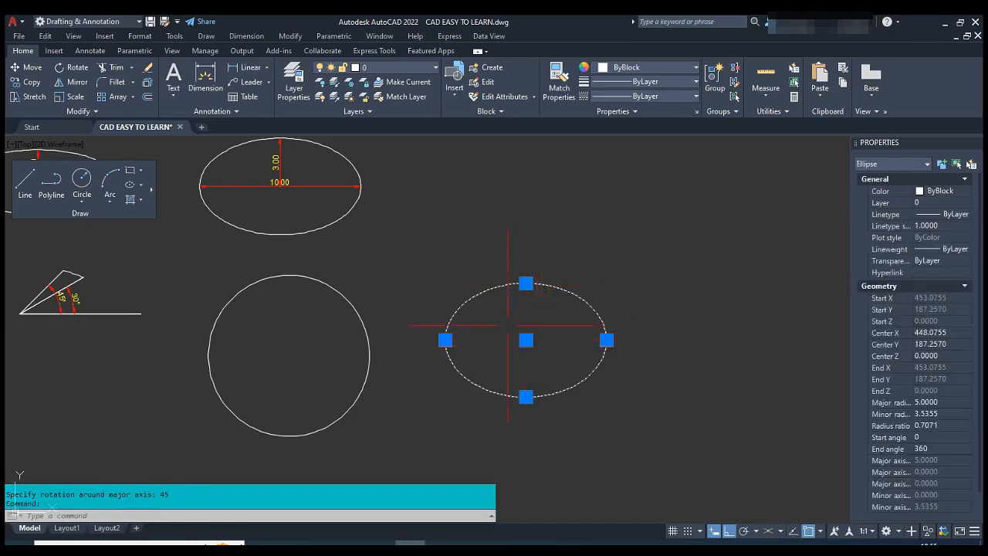
{"action": "scroll", "coordinate": [508, 325], "scroll_direction": "up", "scroll_amount": 2}
{"action": "key", "text": "Escape"}
{"action": "scroll", "coordinate": [529, 352], "scroll_direction": "down", "scroll_amount": 4}
{"action": "left_click", "coordinate": [525, 320]}
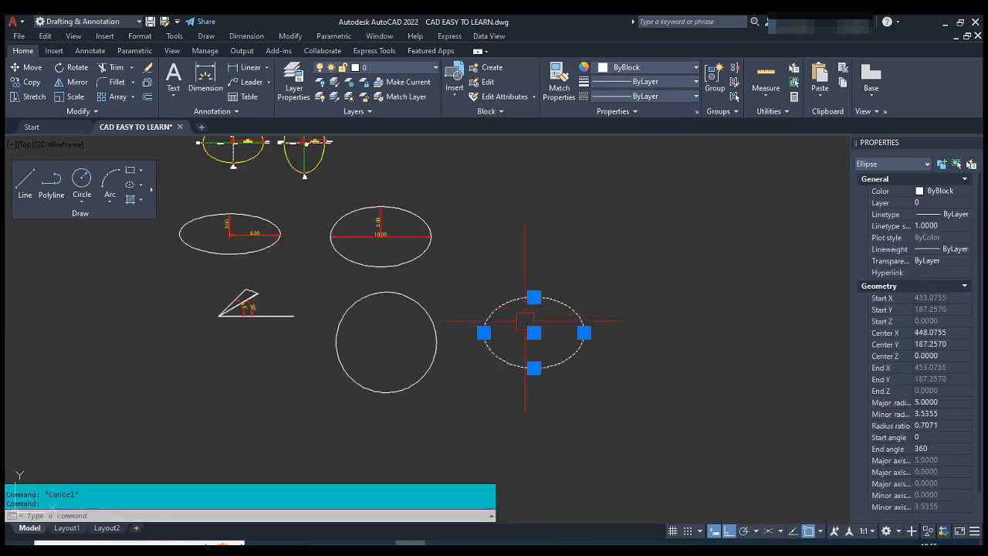
{"action": "key", "text": "Escape"}
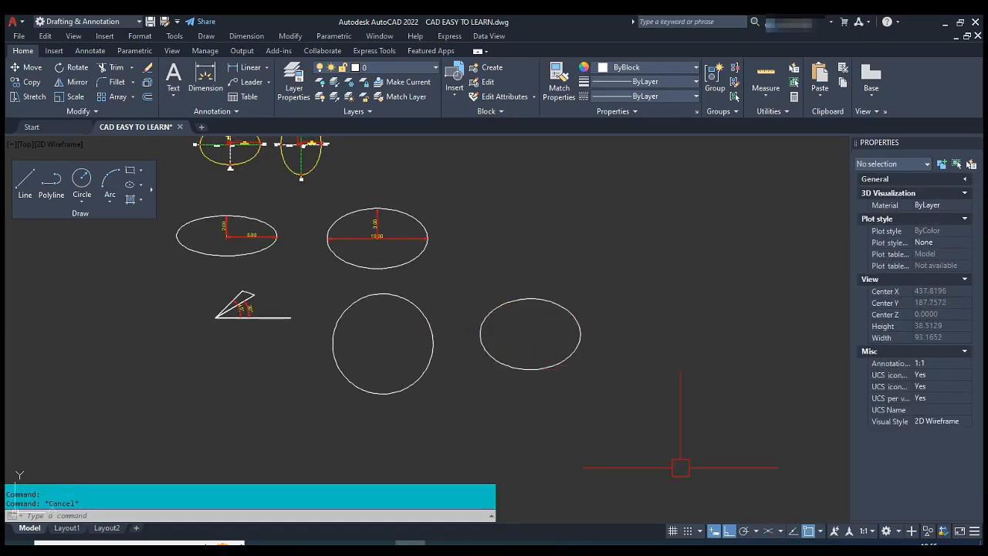
Turn on isometric drafting and place the centre of an isocircle to the right of the existing ellipses with the Ellipse command's Isocircle option.
{"action": "left_click", "coordinate": [766, 532]}
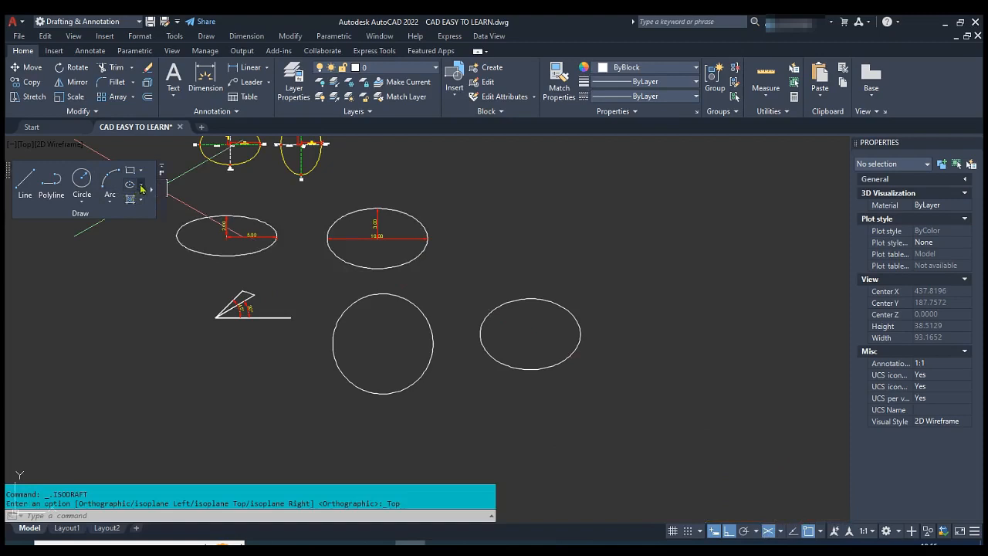
{"action": "left_click", "coordinate": [141, 189]}
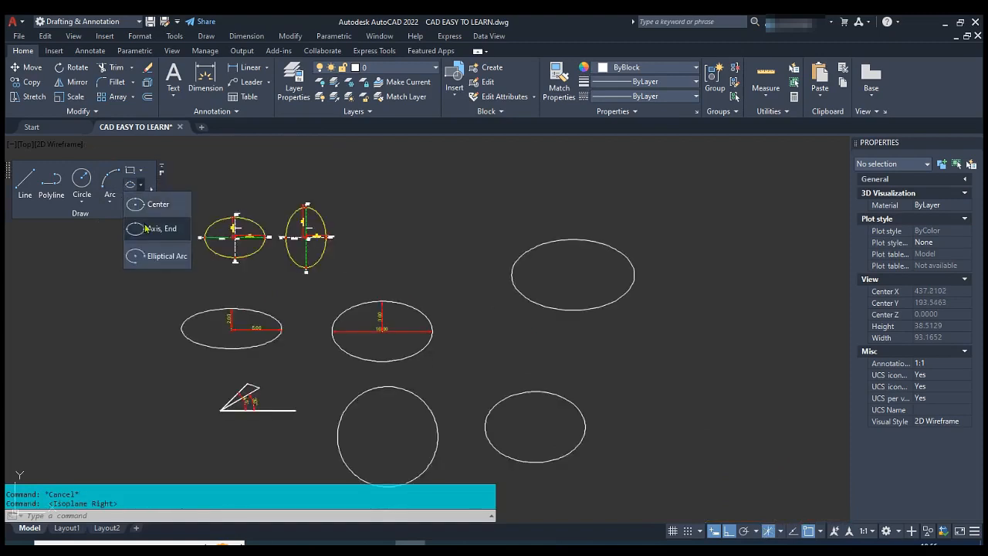
{"action": "left_click", "coordinate": [146, 228]}
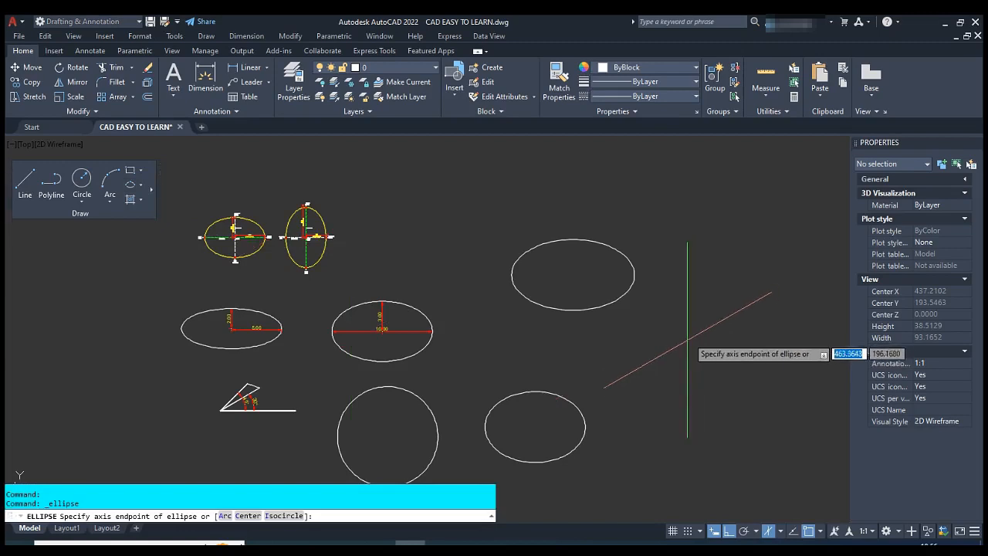
{"action": "left_click", "coordinate": [276, 516]}
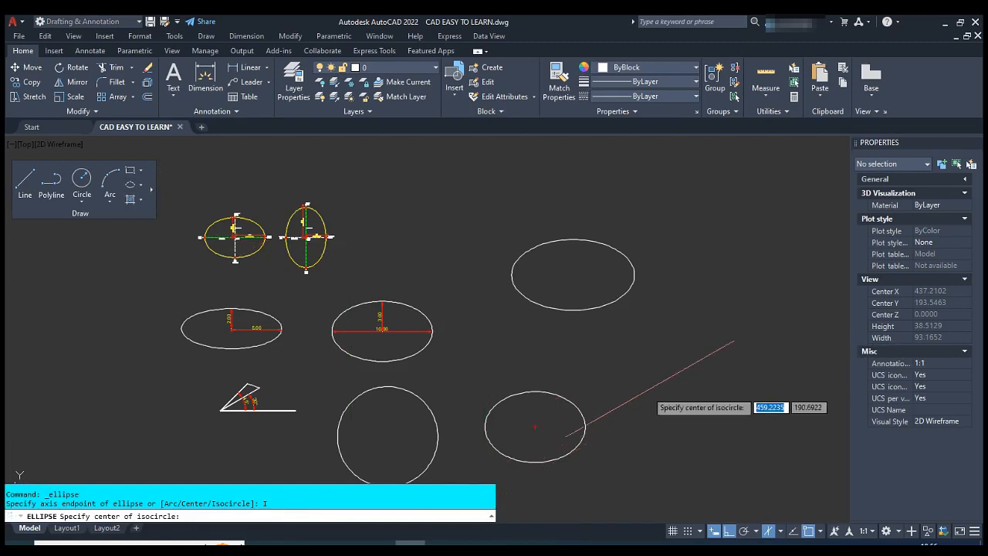
{"action": "left_click", "coordinate": [719, 349]}
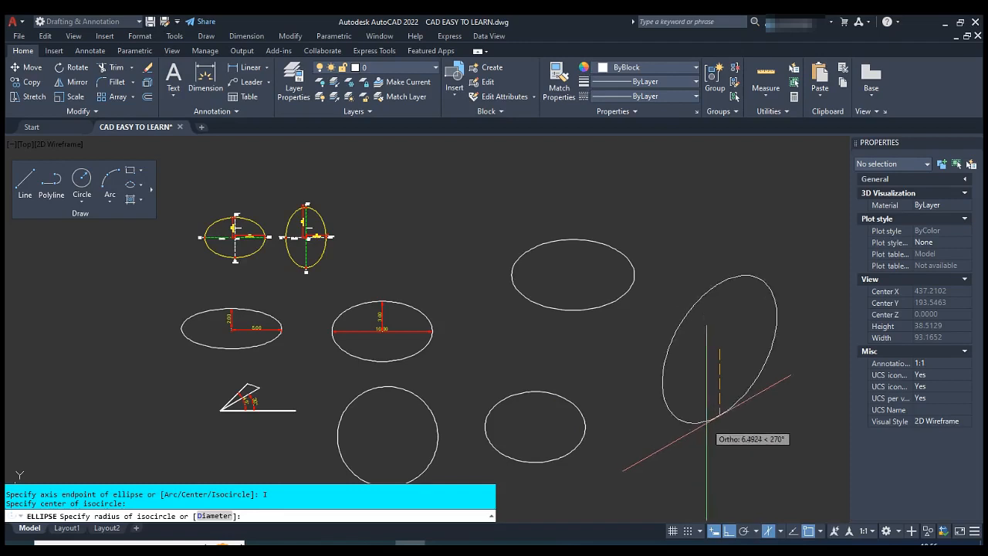
Preview the pending isocircle in the Left, Top and Right isoplanes by cycling the isometric plane.
{"action": "key", "text": "F5"}
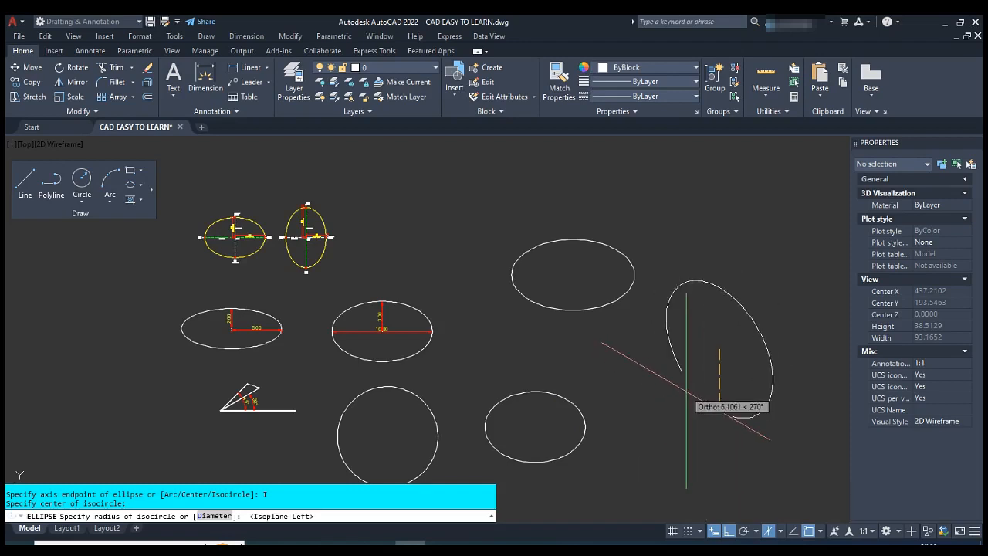
{"action": "scroll", "coordinate": [692, 392], "scroll_direction": "up", "scroll_amount": 4}
{"action": "middle_click_drag", "start_coordinate": [680, 392], "coordinate": [622, 392]}
{"action": "scroll", "coordinate": [621, 392], "scroll_direction": "down", "scroll_amount": 4}
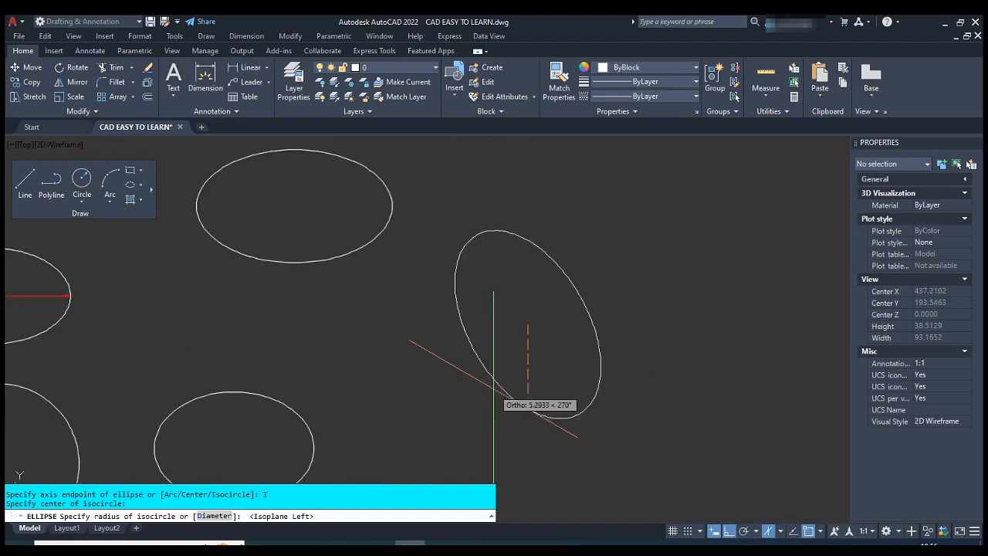
{"action": "key", "text": "F5"}
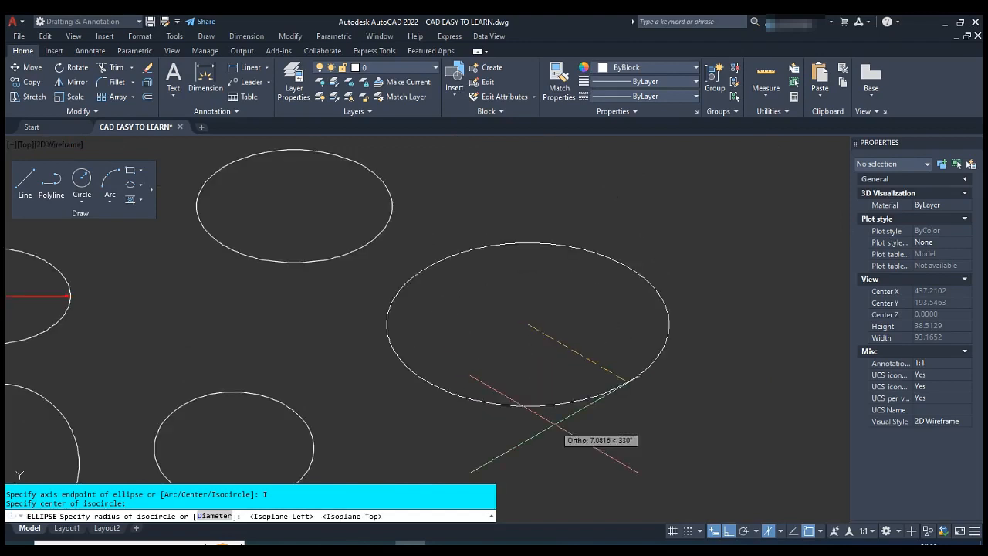
{"action": "key", "text": "F5"}
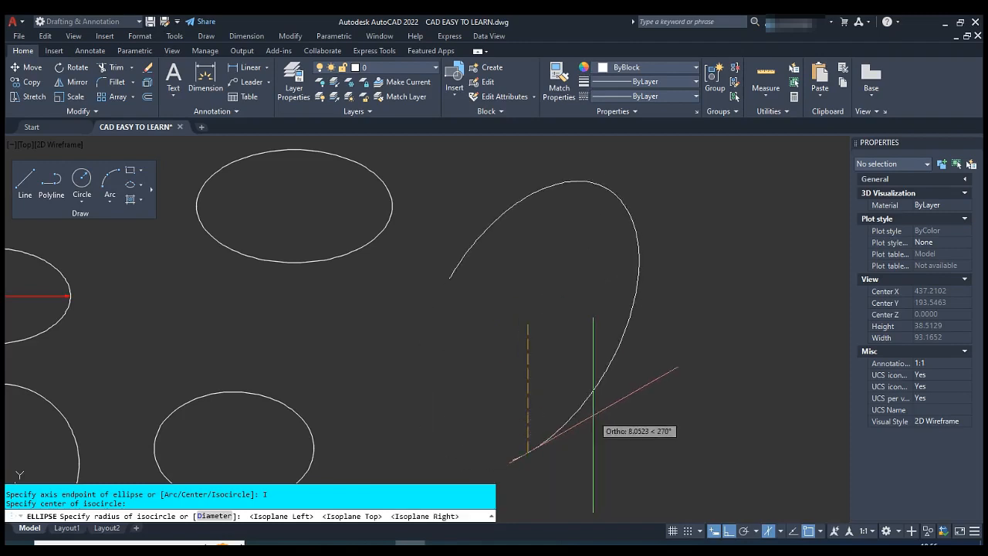
{"action": "scroll", "coordinate": [617, 401], "scroll_direction": "down", "scroll_amount": 2}
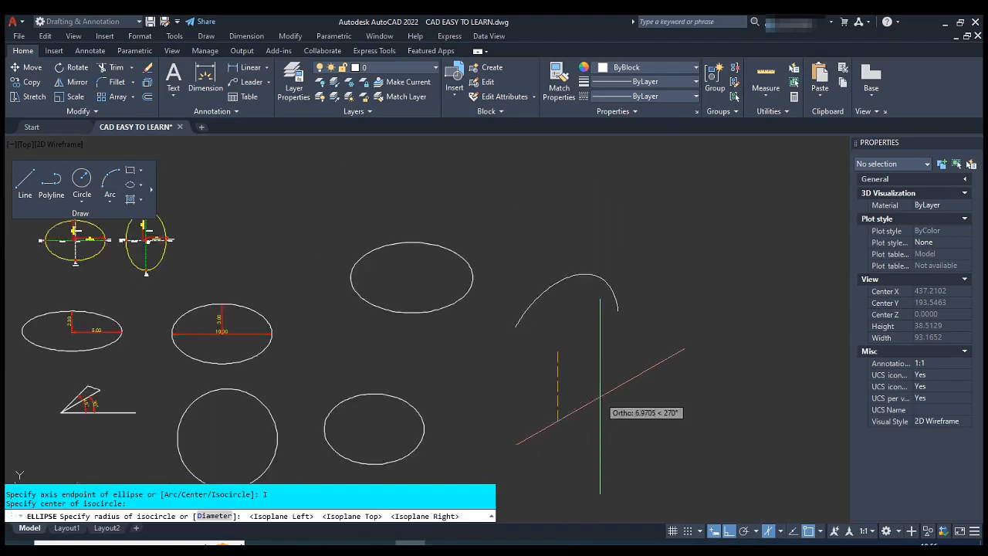
{"action": "key", "text": "F5"}
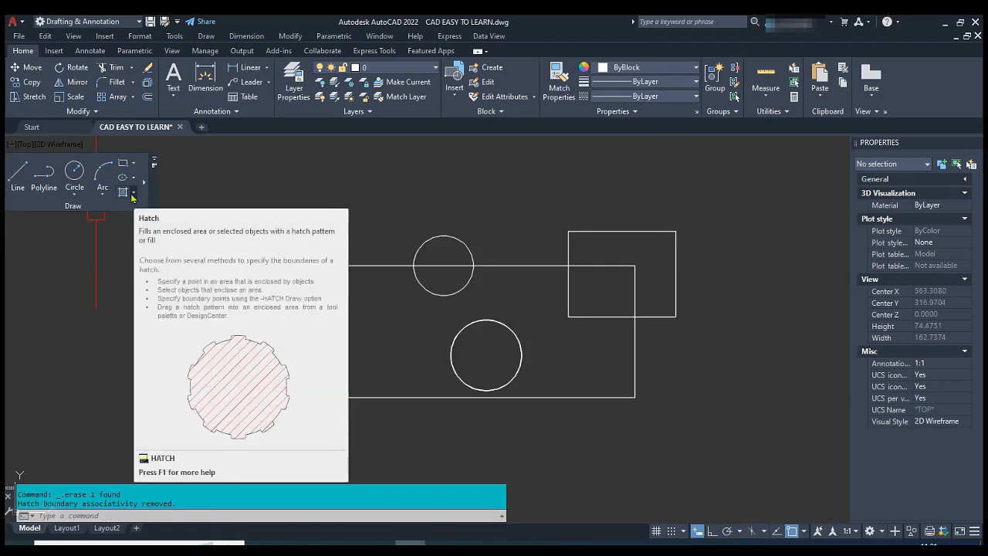
Hatch the lower-left square's area outside the large rectangle with the yellow CROSS pattern at scale 5, using an internal point.
{"action": "left_click", "coordinate": [132, 193]}
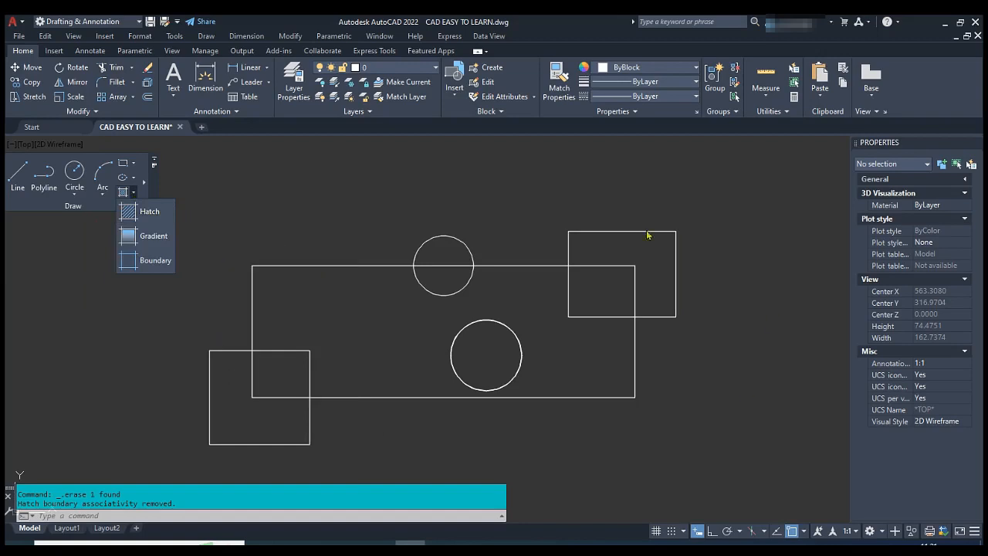
{"action": "type", "text": "H"}
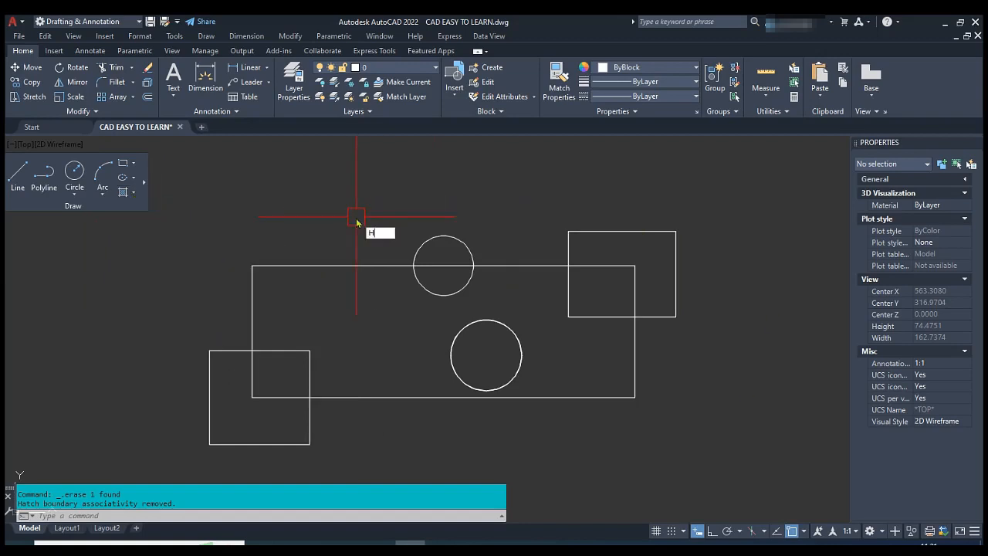
{"action": "key", "text": "Return"}
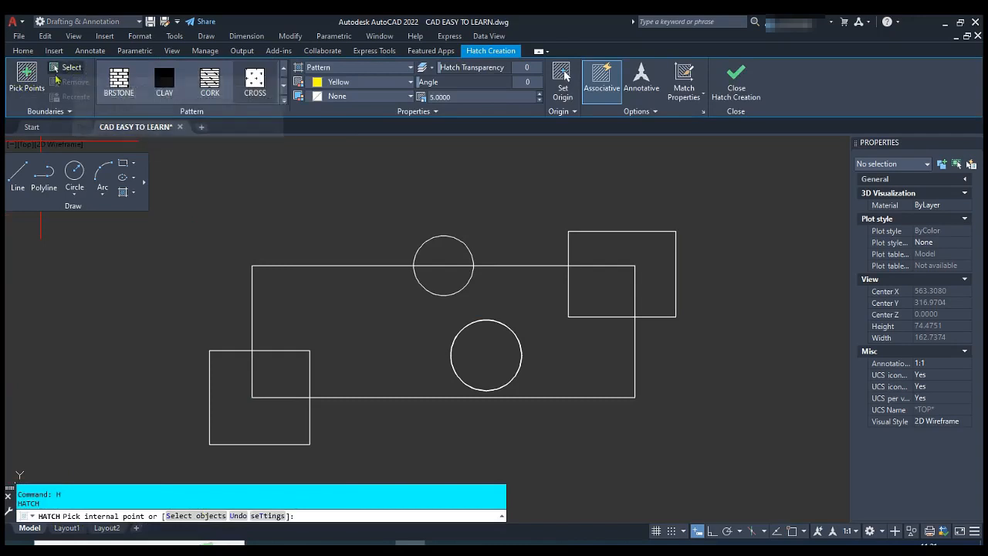
{"action": "left_click", "coordinate": [26, 77]}
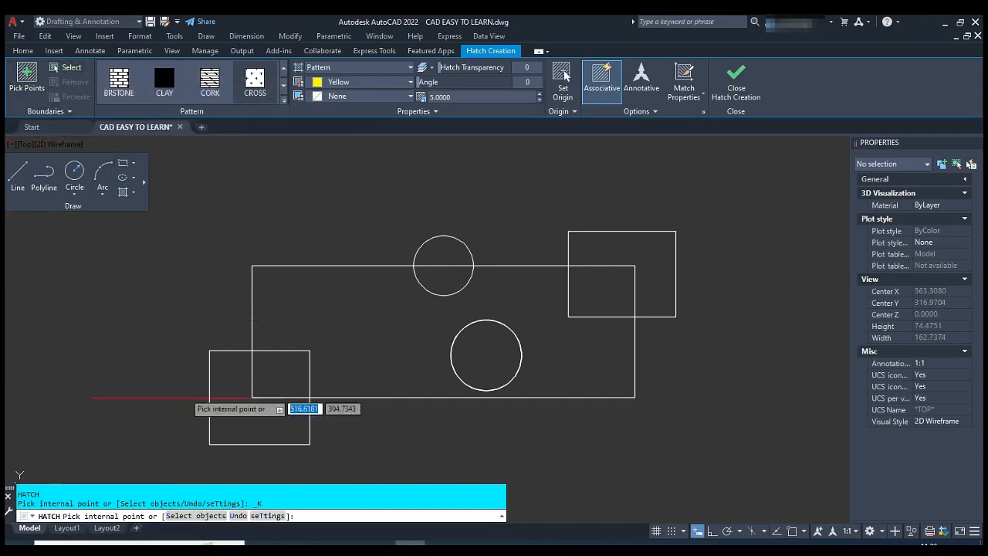
{"action": "left_click", "coordinate": [244, 424]}
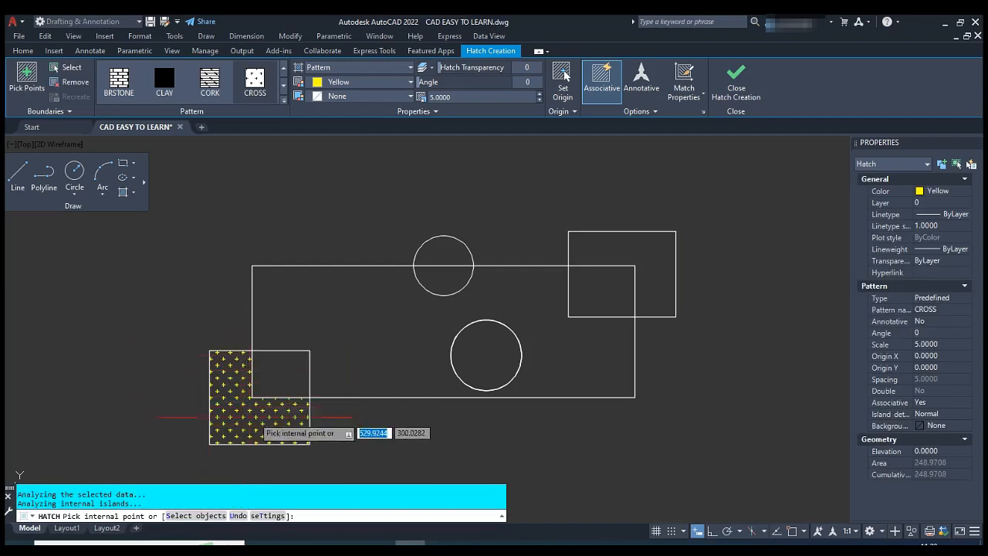
{"action": "key", "text": "Return"}
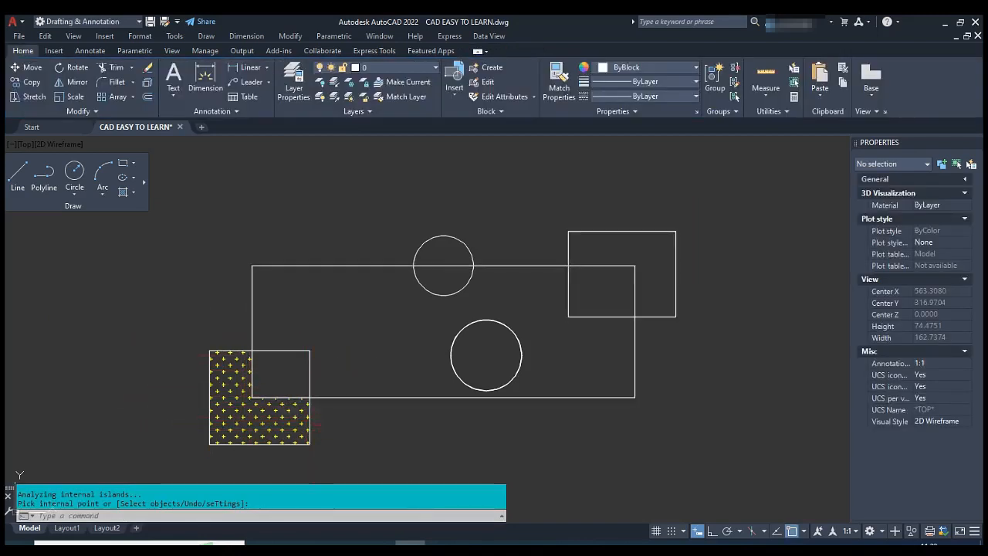
Hatch the upper-right square's area outside the large rectangle with the same CROSS pattern, using an internal point.
{"action": "key", "text": "Return"}
{"action": "left_click", "coordinate": [656, 284]}
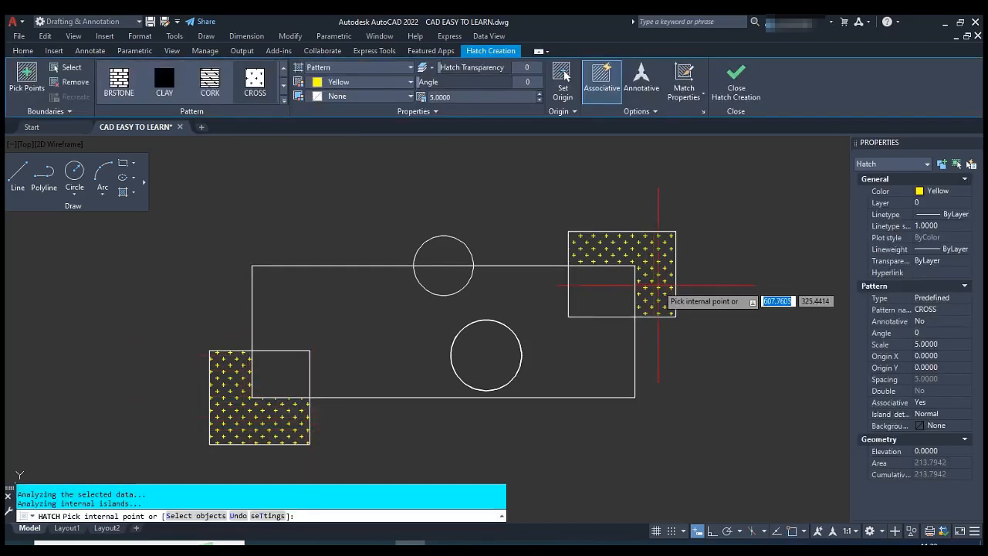
{"action": "key", "text": "Return"}
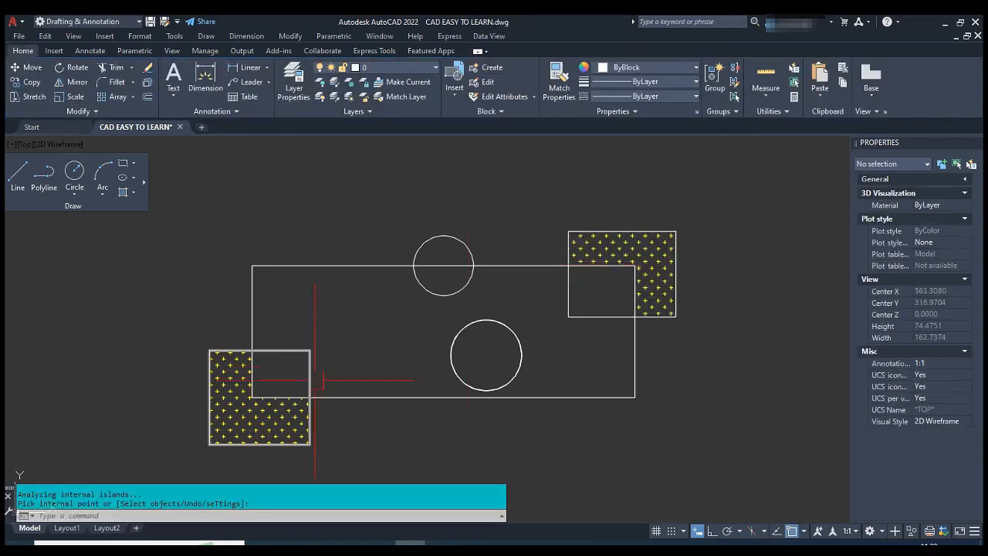
Change the lower-left hatch's colour to Magenta and its pattern scale to 3.
{"action": "left_click", "coordinate": [260, 397]}
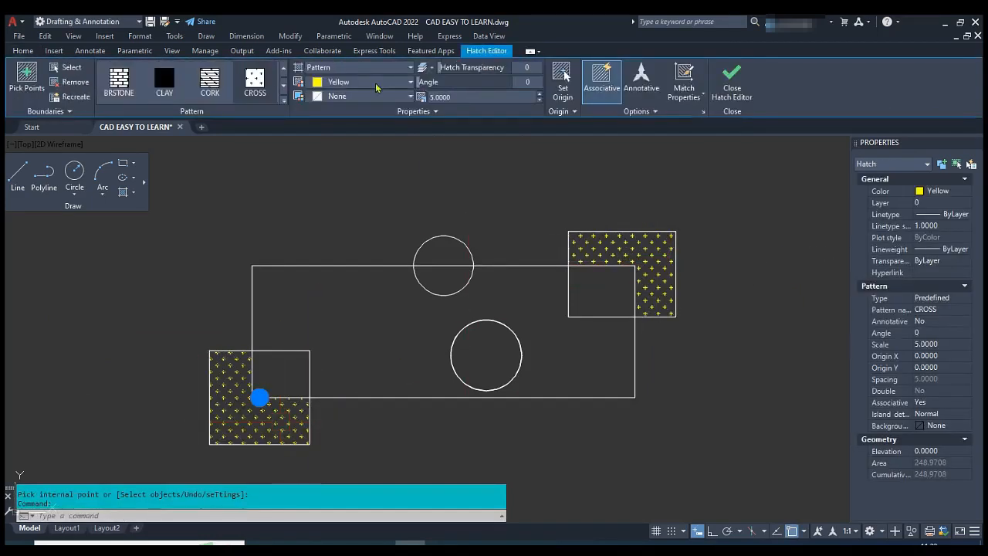
{"action": "left_click", "coordinate": [378, 82]}
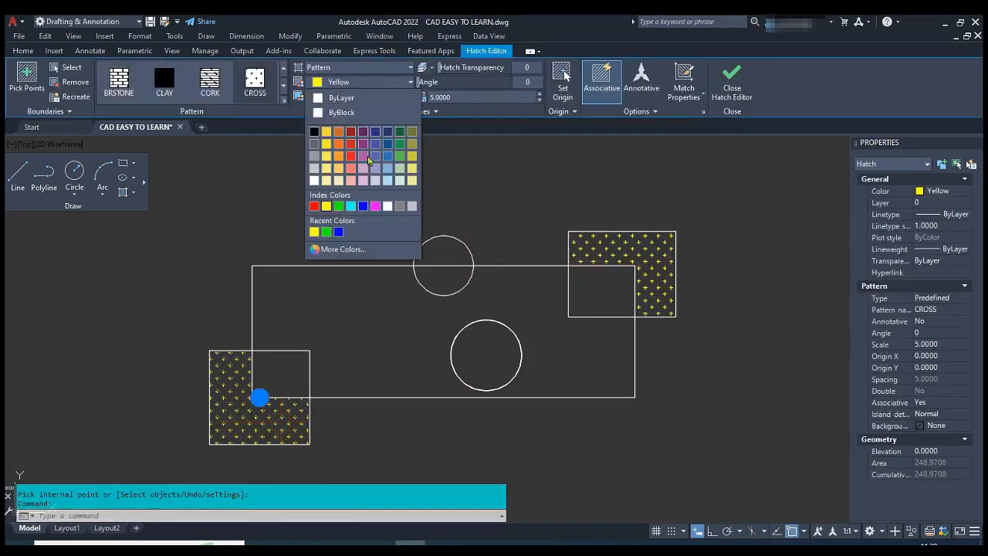
{"action": "left_click", "coordinate": [374, 206]}
{"action": "scroll", "coordinate": [251, 413], "scroll_direction": "up", "scroll_amount": 2}
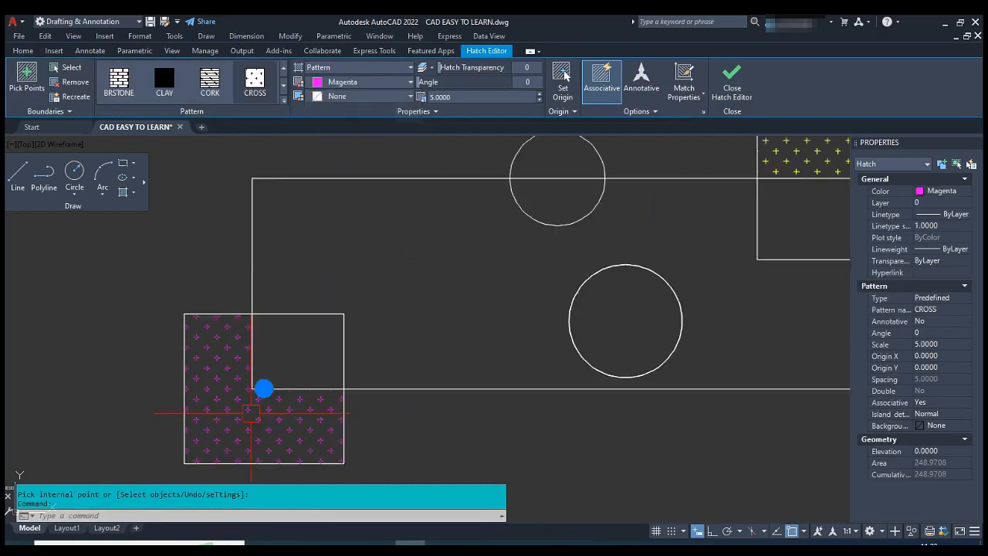
{"action": "type", "text": "3"}
{"action": "key", "text": "Return"}
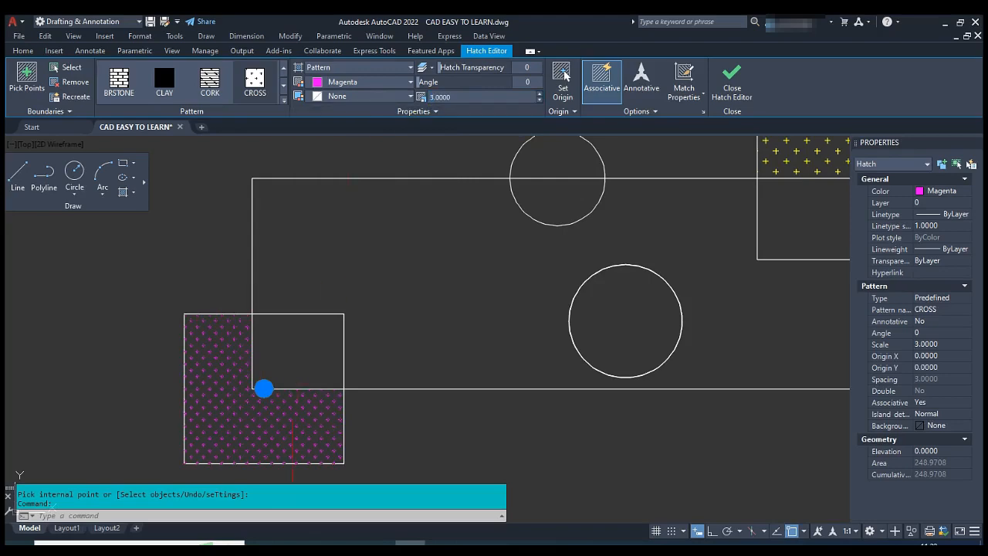
{"action": "scroll", "coordinate": [264, 388], "scroll_direction": "up", "scroll_amount": 3}
{"action": "scroll", "coordinate": [254, 401], "scroll_direction": "down", "scroll_amount": 5}
{"action": "key", "text": "Escape"}
Change the upper-right hatch's pattern to FLEX and clear the selection.
{"action": "scroll", "coordinate": [646, 257], "scroll_direction": "up", "scroll_amount": 5}
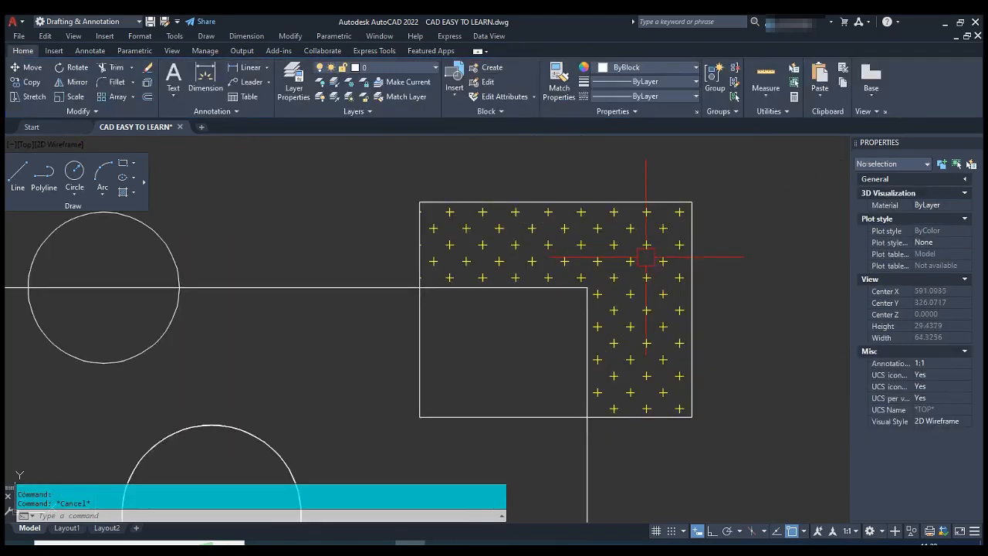
{"action": "left_click", "coordinate": [644, 257]}
{"action": "left_click", "coordinate": [283, 100]}
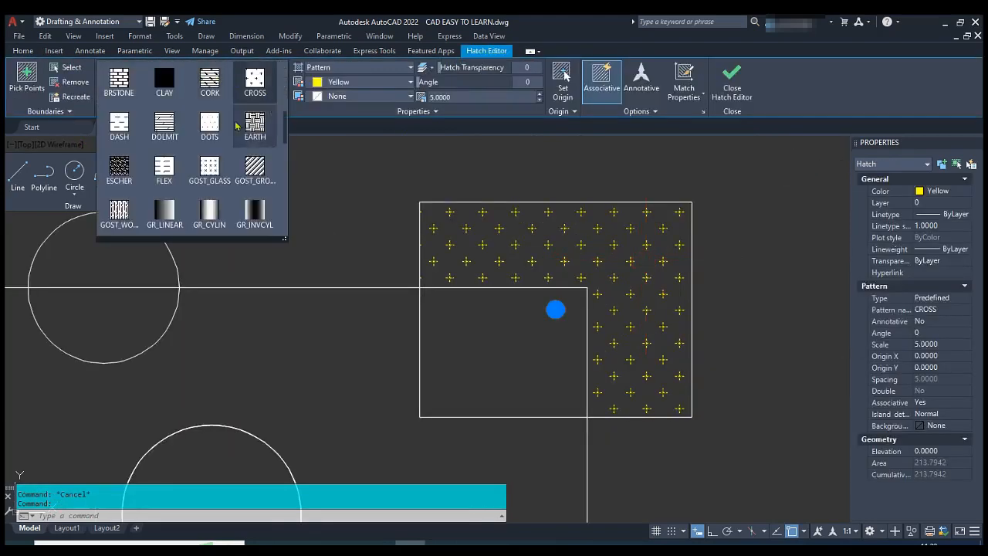
{"action": "left_click", "coordinate": [159, 175]}
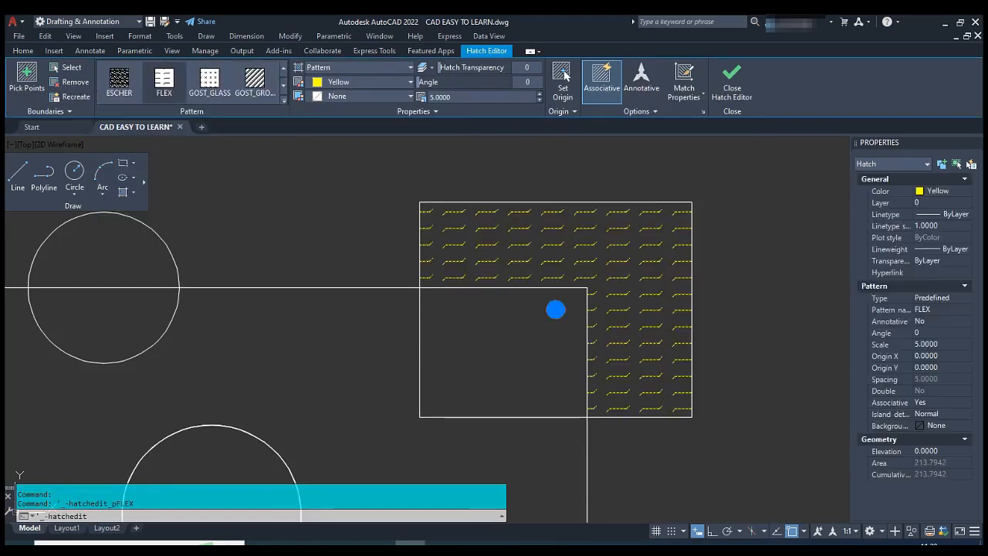
{"action": "scroll", "coordinate": [554, 307], "scroll_direction": "down", "scroll_amount": 5}
{"action": "scroll", "coordinate": [494, 290], "scroll_direction": "up", "scroll_amount": 1}
{"action": "middle_click_drag", "start_coordinate": [494, 291], "coordinate": [586, 254]}
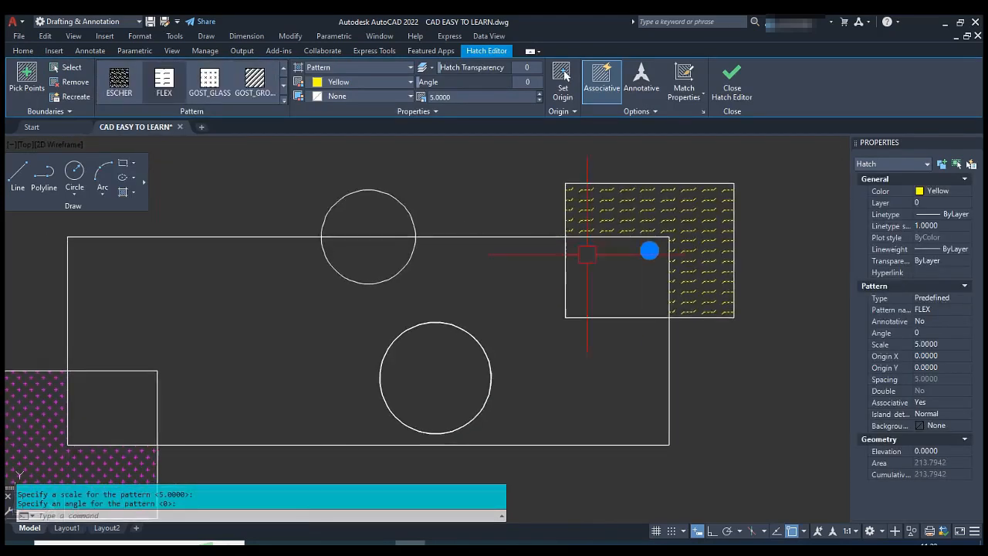
{"action": "key", "text": "Escape"}
Hatch the upper circle with the yellow CROSS pattern by selecting the circle as the boundary object.
{"action": "scroll", "coordinate": [589, 271], "scroll_direction": "down", "scroll_amount": 1}
{"action": "middle_click_drag", "start_coordinate": [484, 308], "coordinate": [503, 309]}
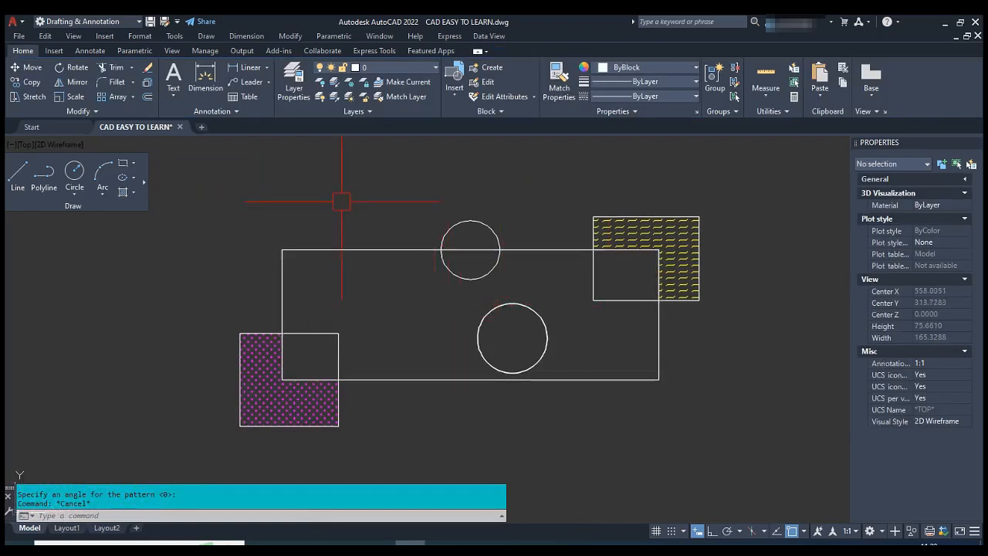
{"action": "type", "text": "H"}
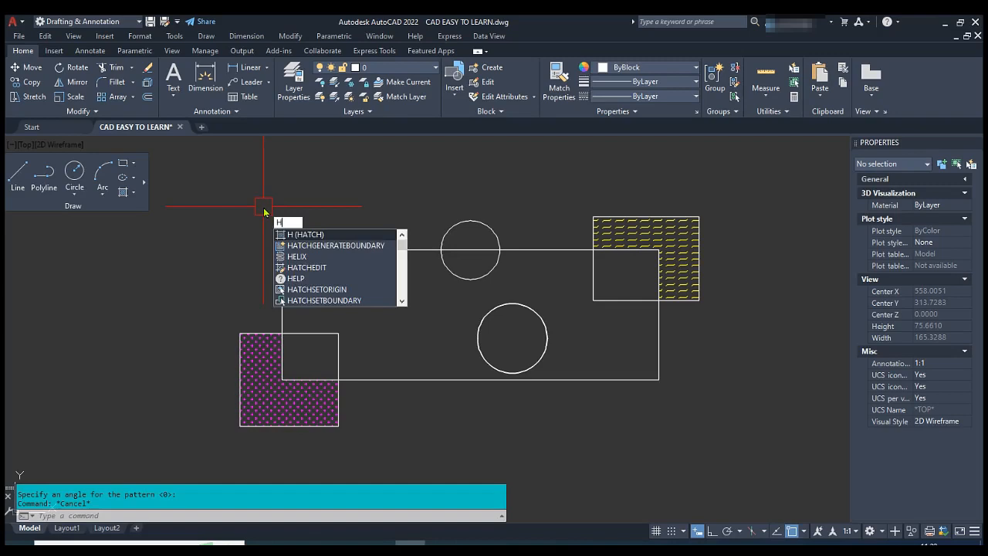
{"action": "key", "text": "Return"}
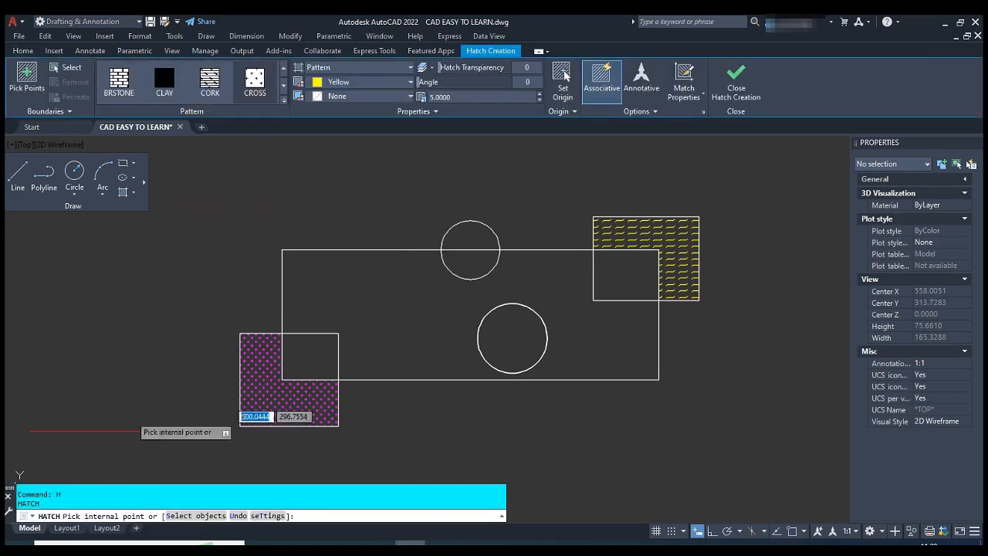
{"action": "left_click", "coordinate": [69, 70]}
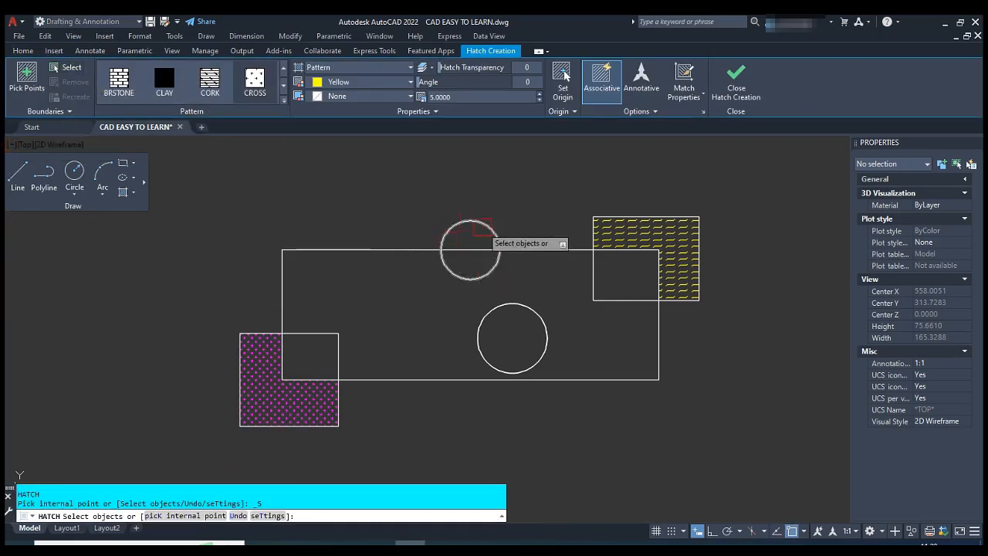
{"action": "left_click", "coordinate": [485, 221]}
{"action": "scroll", "coordinate": [479, 241], "scroll_direction": "up", "scroll_amount": 2}
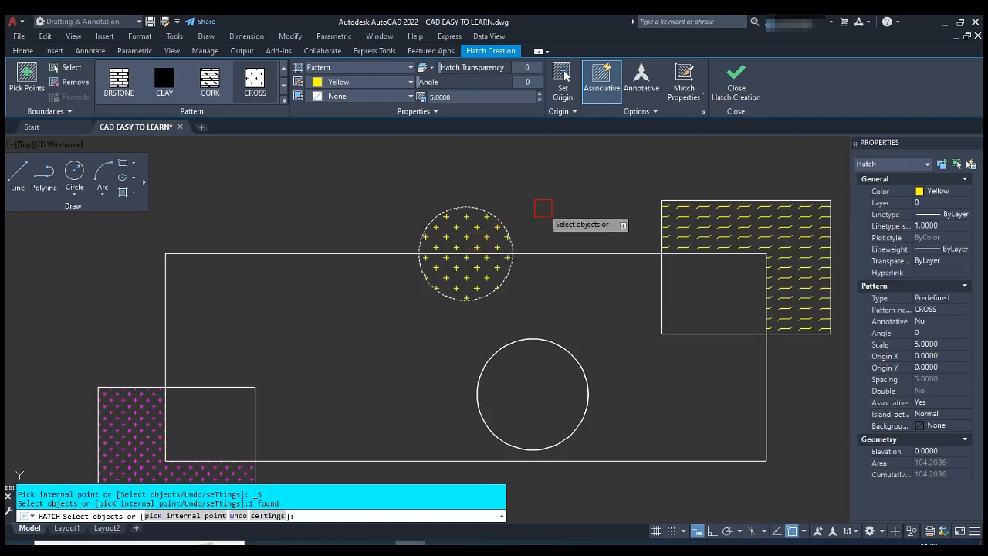
{"action": "key", "text": "Return"}
Hatch the circle inside the large rectangle with the same CROSS pattern by selecting it as the boundary object.
{"action": "middle_click_drag", "start_coordinate": [552, 223], "coordinate": [540, 177]}
{"action": "key", "text": "Return"}
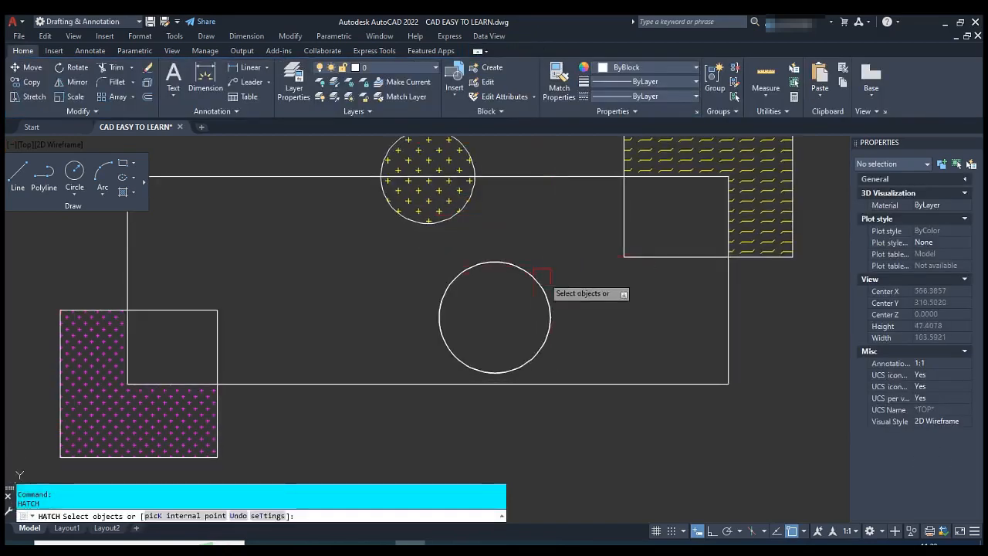
{"action": "left_click", "coordinate": [534, 276]}
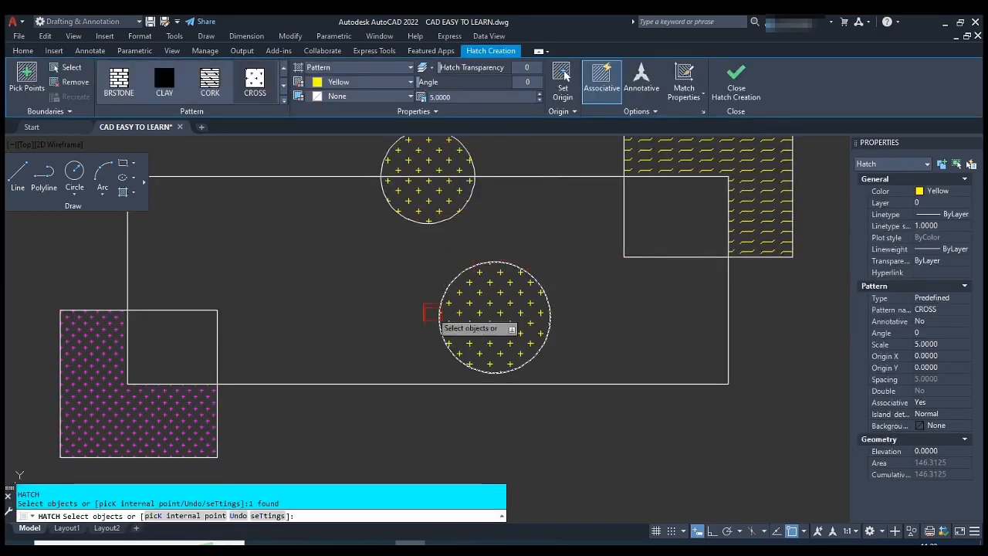
{"action": "scroll", "coordinate": [516, 311], "scroll_direction": "down", "scroll_amount": 2}
{"action": "key", "text": "Return"}
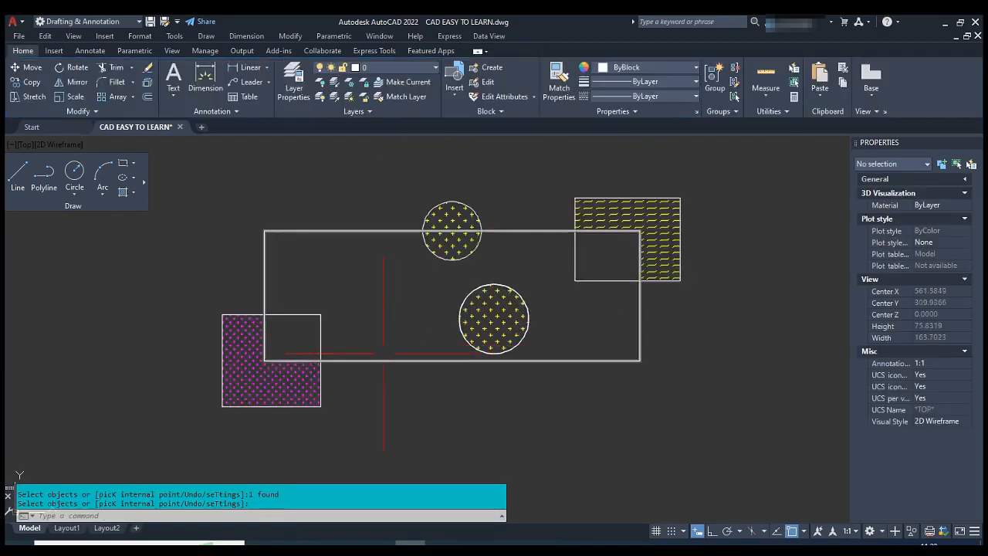
Try hatching the large rectangle by selecting its outline as the boundary object, and erase that hatch.
{"action": "key", "text": "Return"}
{"action": "left_click", "coordinate": [361, 360]}
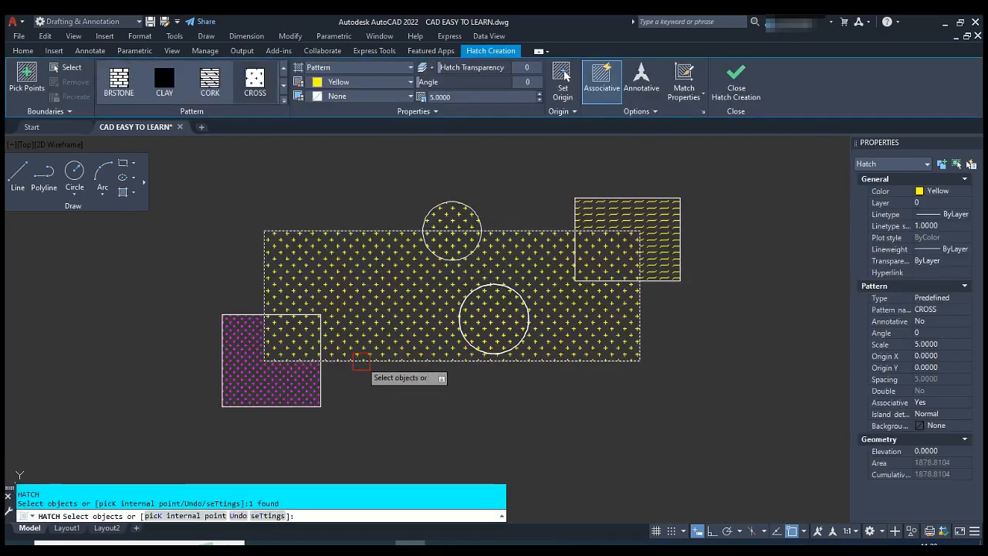
{"action": "key", "text": "Return"}
{"action": "left_click", "coordinate": [456, 297]}
{"action": "key", "text": "Delete"}
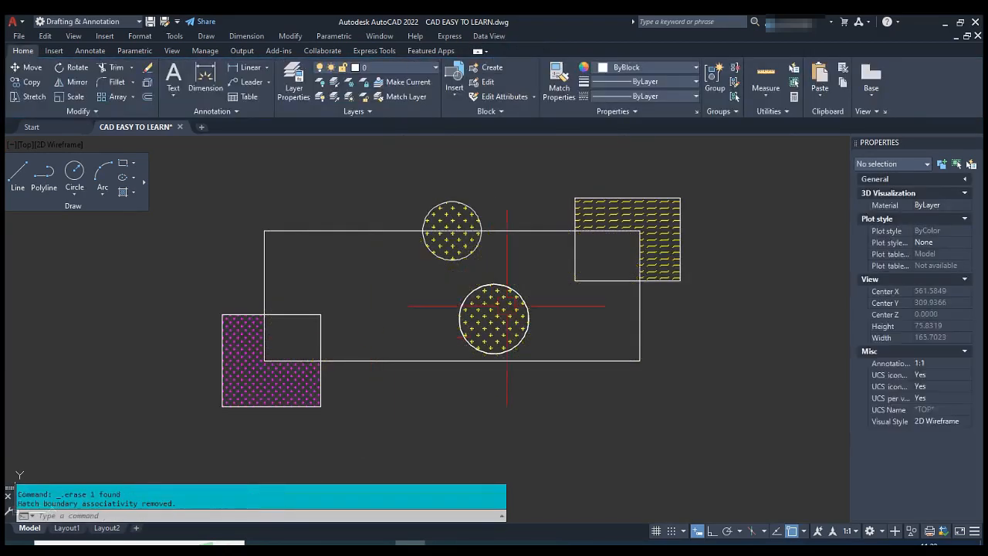
Fill the large rectangle with a blue-to-magenta gradient by selecting its outline as the boundary object.
{"action": "middle_click_drag", "start_coordinate": [484, 297], "coordinate": [514, 319]}
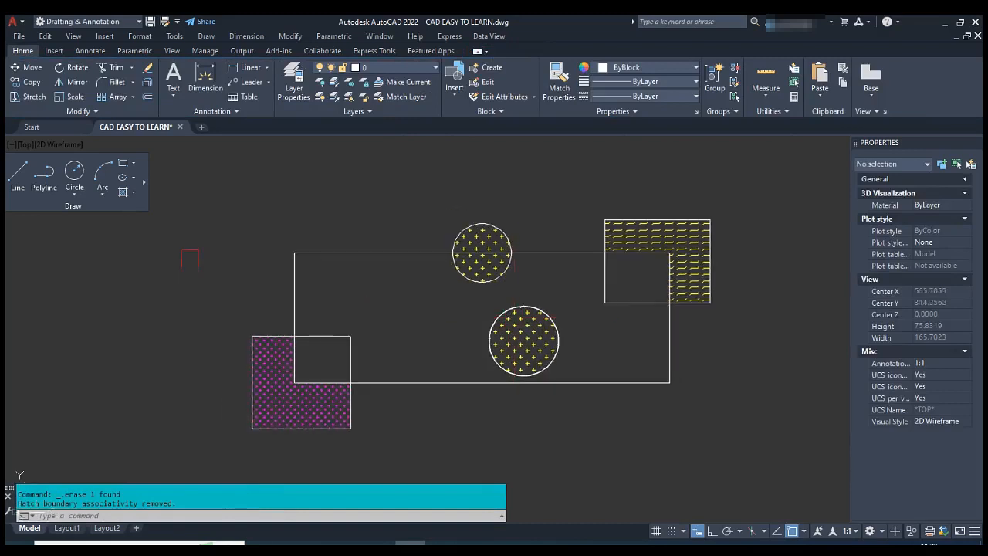
{"action": "left_click", "coordinate": [134, 193]}
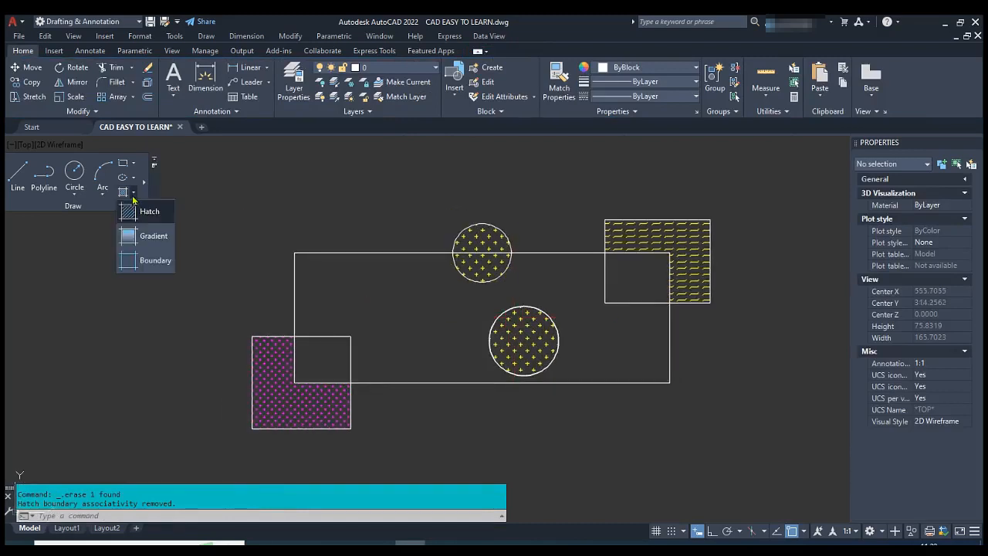
{"action": "left_click", "coordinate": [154, 242]}
{"action": "left_click", "coordinate": [351, 82]}
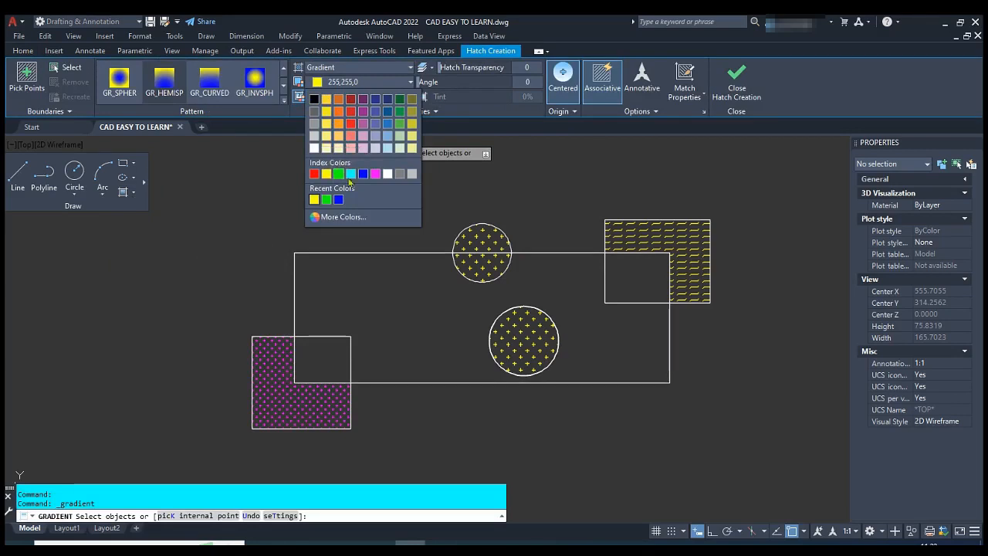
{"action": "left_click", "coordinate": [363, 173]}
{"action": "left_click", "coordinate": [363, 97]}
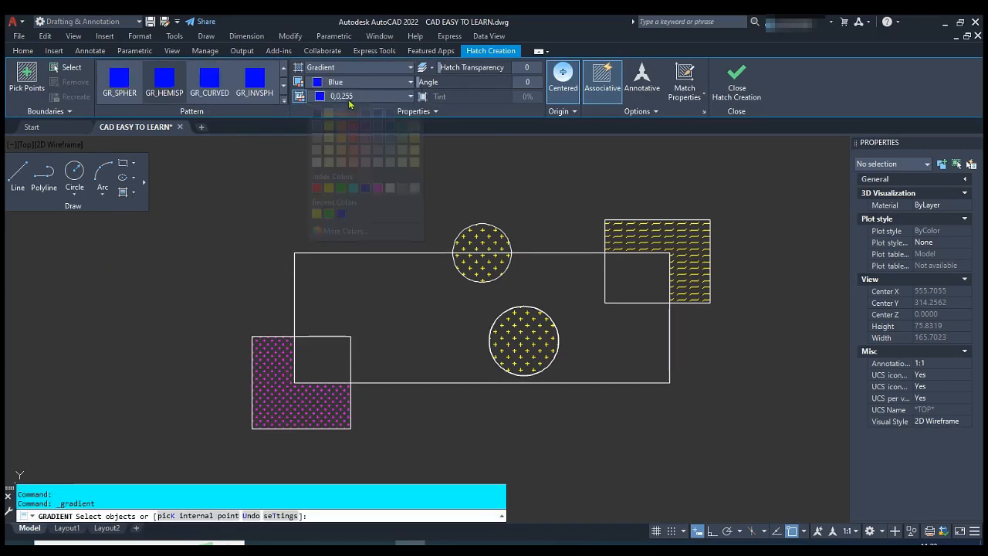
{"action": "left_click", "coordinate": [377, 188]}
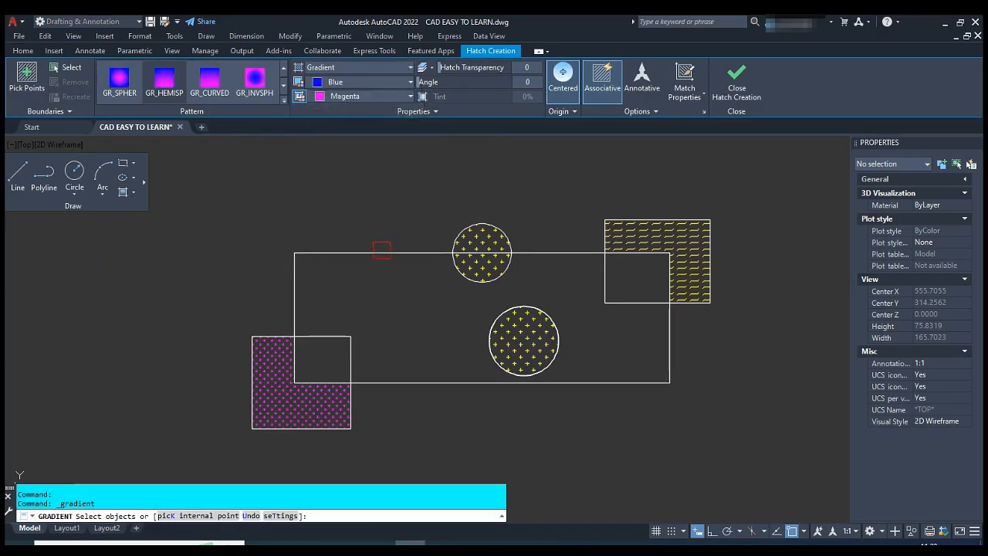
{"action": "left_click", "coordinate": [381, 251]}
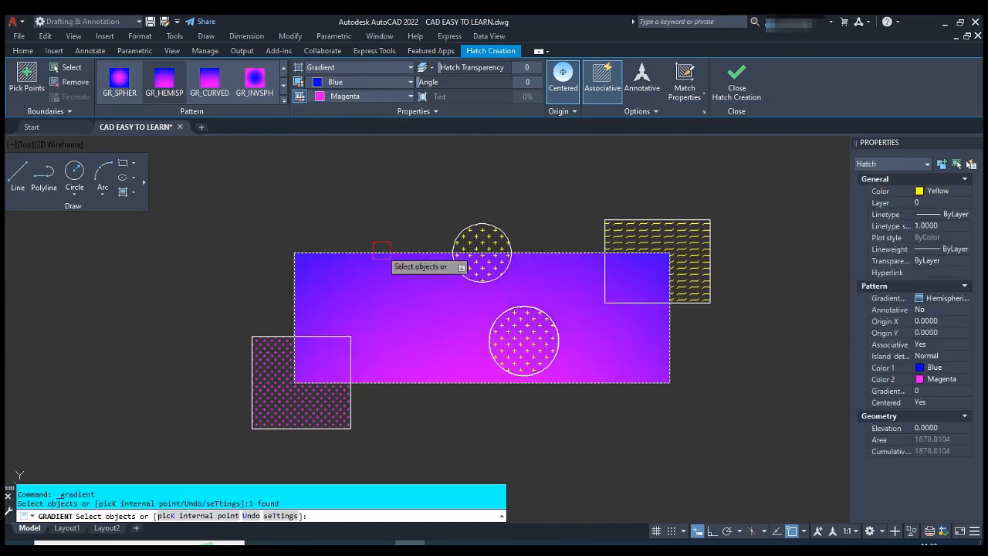
Set the gradient's second colour to Yellow, finish the fill, and erase it from the large rectangle.
{"action": "left_click", "coordinate": [332, 96]}
{"action": "left_click", "coordinate": [329, 187]}
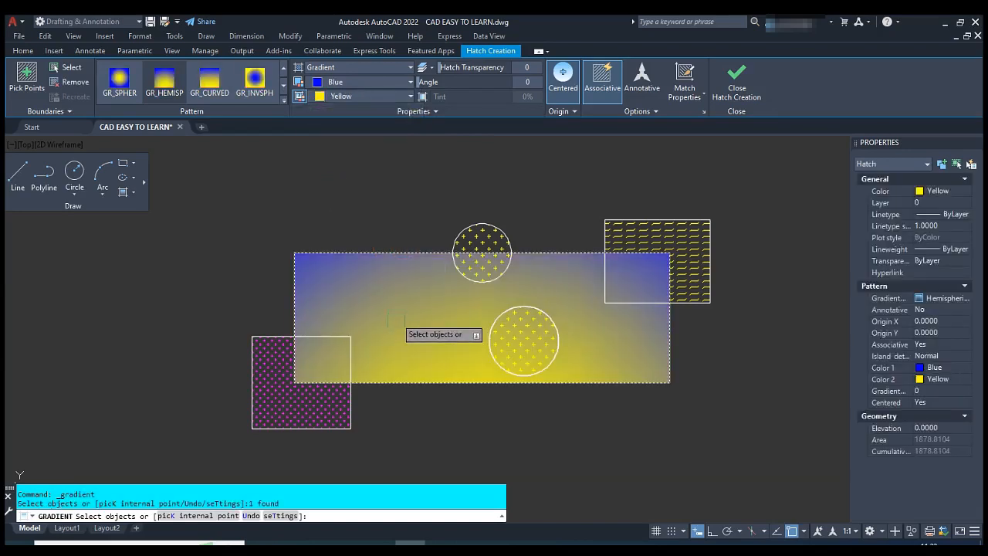
{"action": "key", "text": "Return"}
{"action": "left_click", "coordinate": [397, 286]}
{"action": "middle_click_drag", "start_coordinate": [396, 286], "coordinate": [451, 294]}
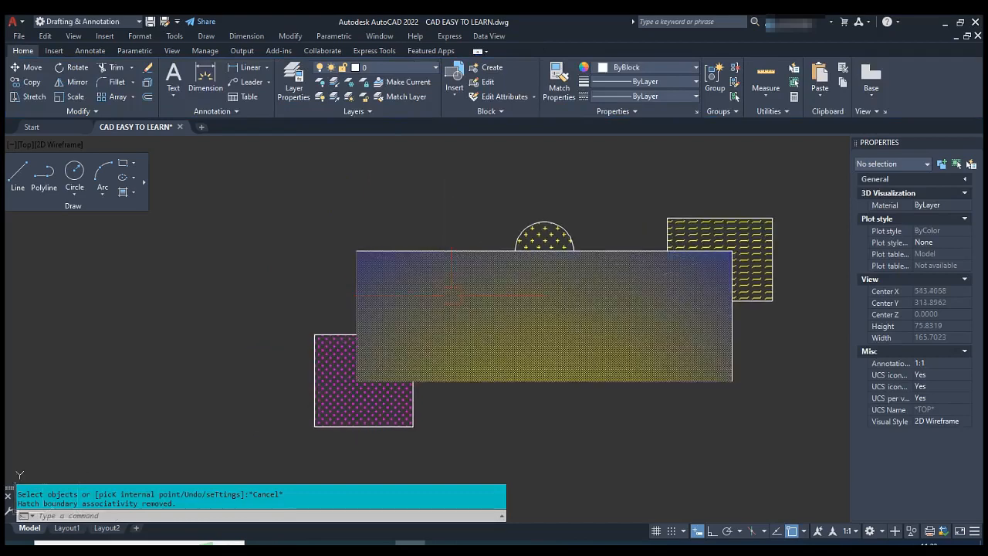
{"action": "key", "text": "Delete"}
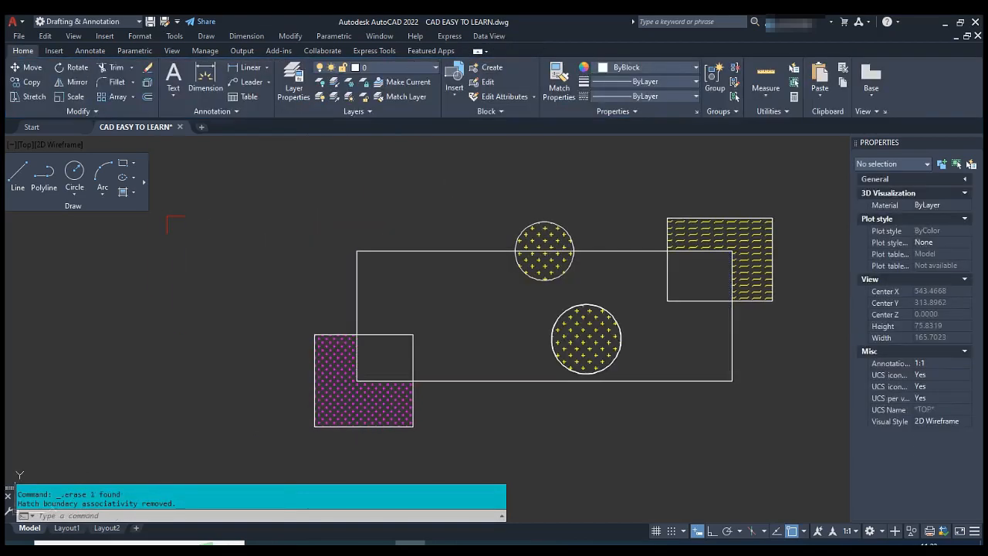
Create a polyline boundary from an internal point where the magenta-hatched lower-left rectangle overlaps the large rectangle.
{"action": "left_click", "coordinate": [133, 195]}
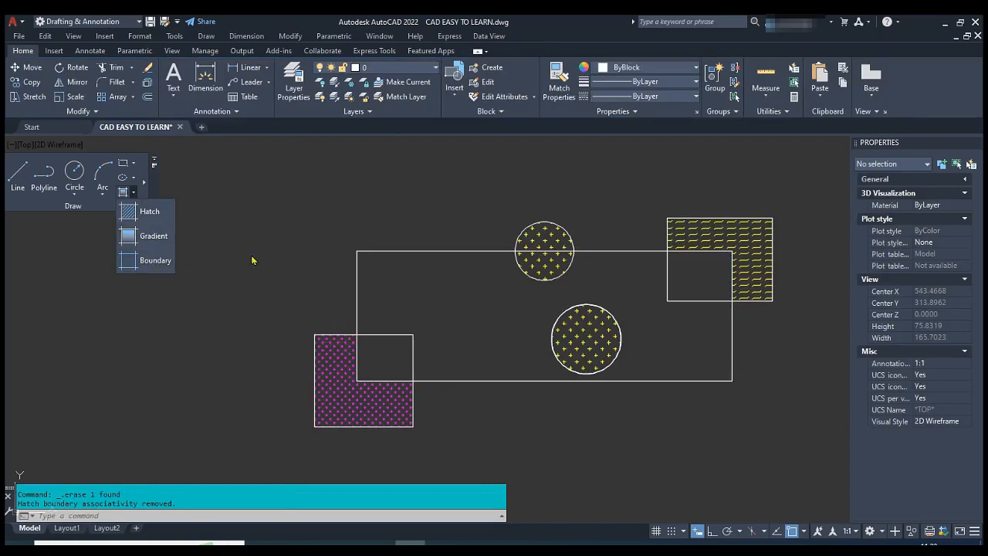
{"action": "middle_click_drag", "start_coordinate": [249, 256], "coordinate": [199, 279]}
{"action": "key", "text": "Return"}
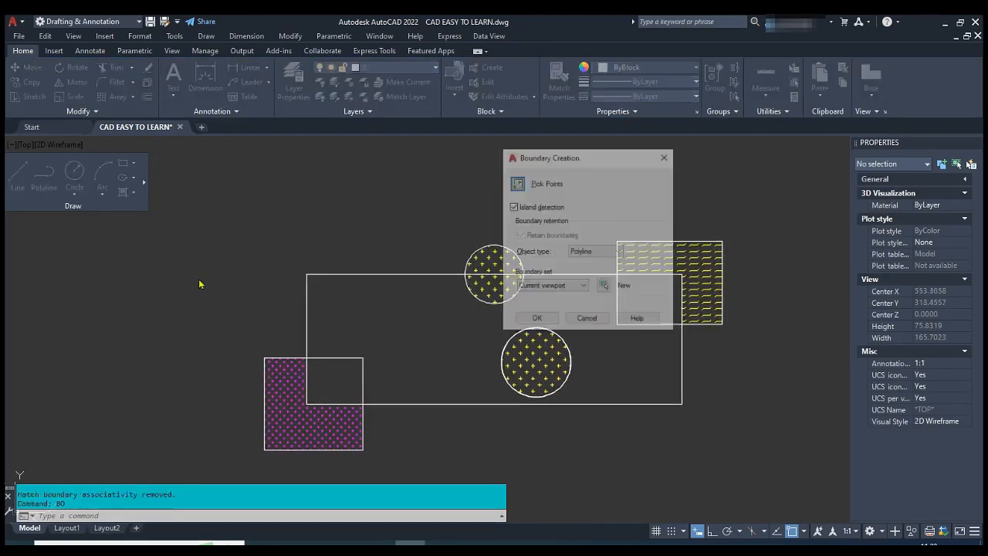
{"action": "left_click", "coordinate": [517, 183]}
{"action": "middle_click_drag", "start_coordinate": [435, 329], "coordinate": [422, 273]}
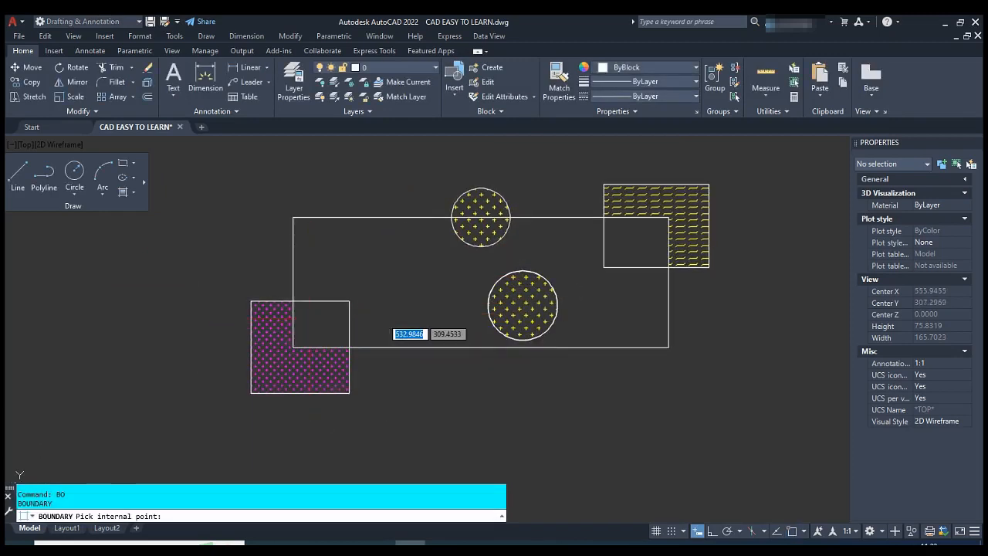
{"action": "left_click", "coordinate": [311, 317]}
{"action": "key", "text": "Return"}
{"action": "middle_click_drag", "start_coordinate": [332, 320], "coordinate": [348, 314]}
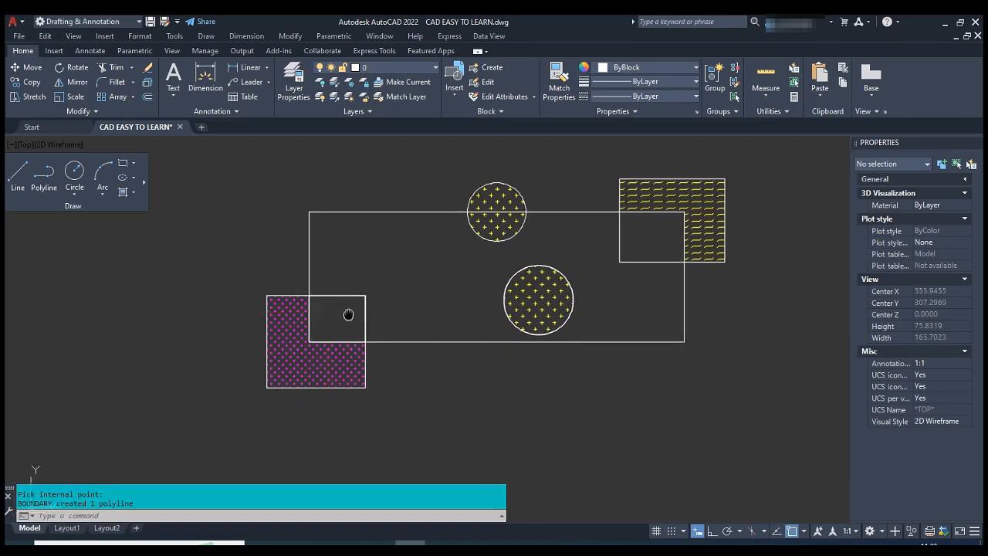
Copy the overlap's boundary polyline into the empty area left of the magenta-hatched rectangle.
{"action": "type", "text": "CO"}
{"action": "key", "text": "Return"}
{"action": "left_click", "coordinate": [345, 296]}
{"action": "key", "text": "Return"}
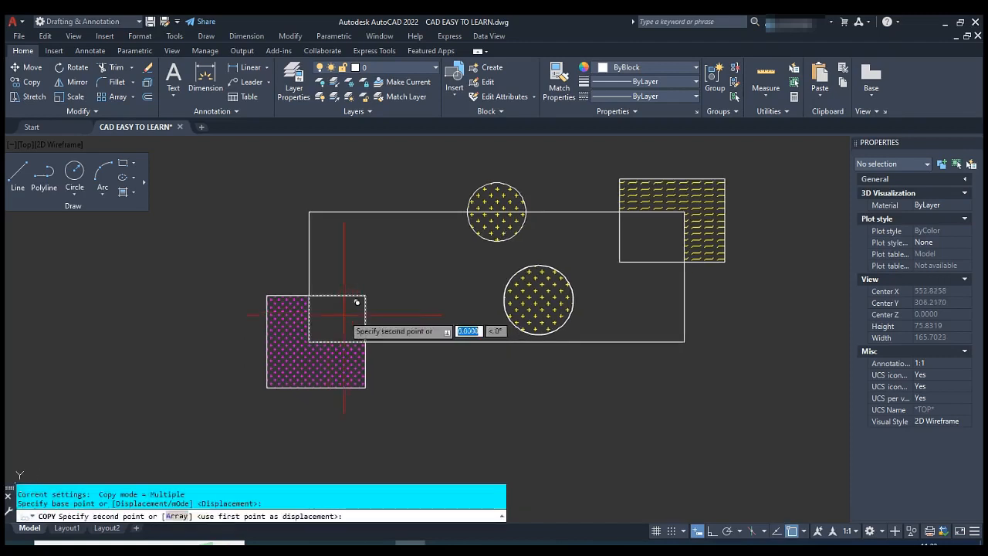
{"action": "left_click", "coordinate": [344, 315]}
{"action": "left_click", "coordinate": [196, 327]}
{"action": "key", "text": "Return"}
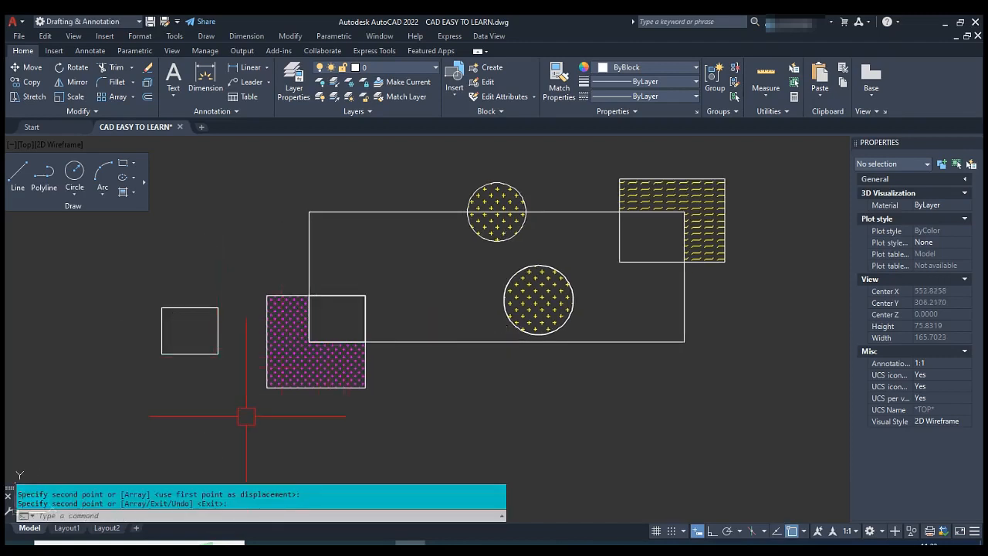
Create polyline boundaries with island detection from an internal point in the large rectangle's open area, left of the inner circle.
{"action": "type", "text": "BO"}
{"action": "key", "text": "Return"}
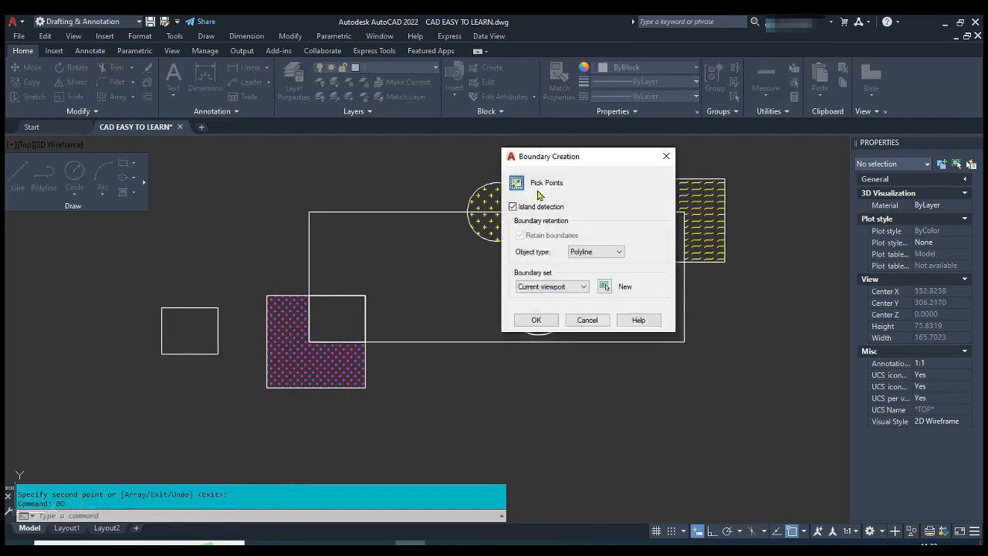
{"action": "left_click", "coordinate": [516, 182]}
{"action": "left_click", "coordinate": [473, 292]}
{"action": "key", "text": "Return"}
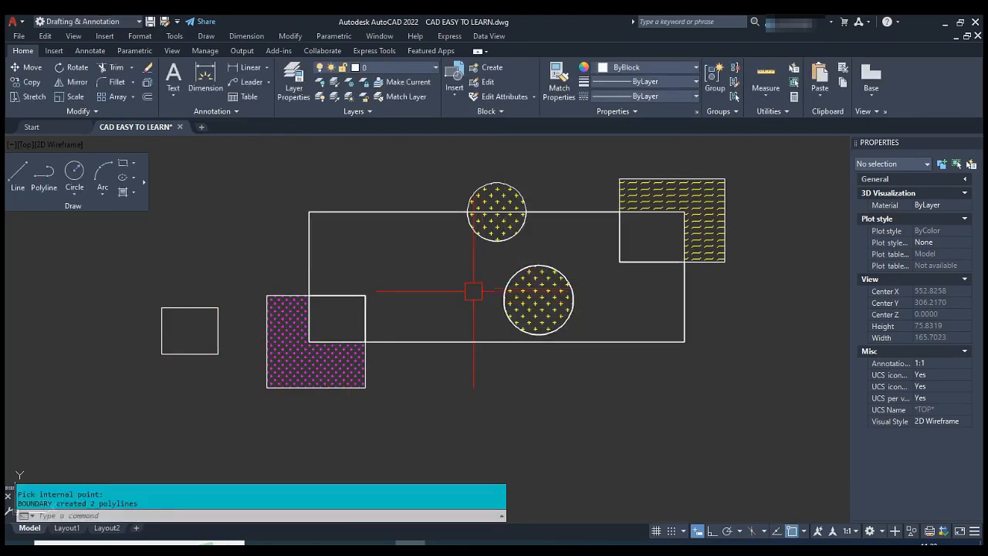
Copy the new outer boundary polyline of the large rectangle's open area into the empty space below the figure.
{"action": "key", "text": "Return"}
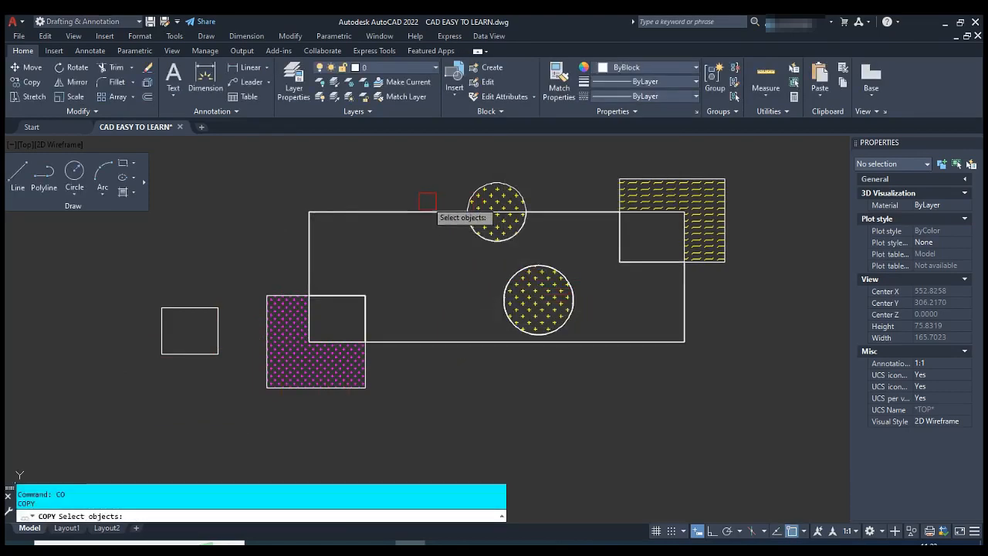
{"action": "left_click", "coordinate": [425, 220]}
{"action": "key", "text": "Return"}
{"action": "left_click", "coordinate": [440, 276]}
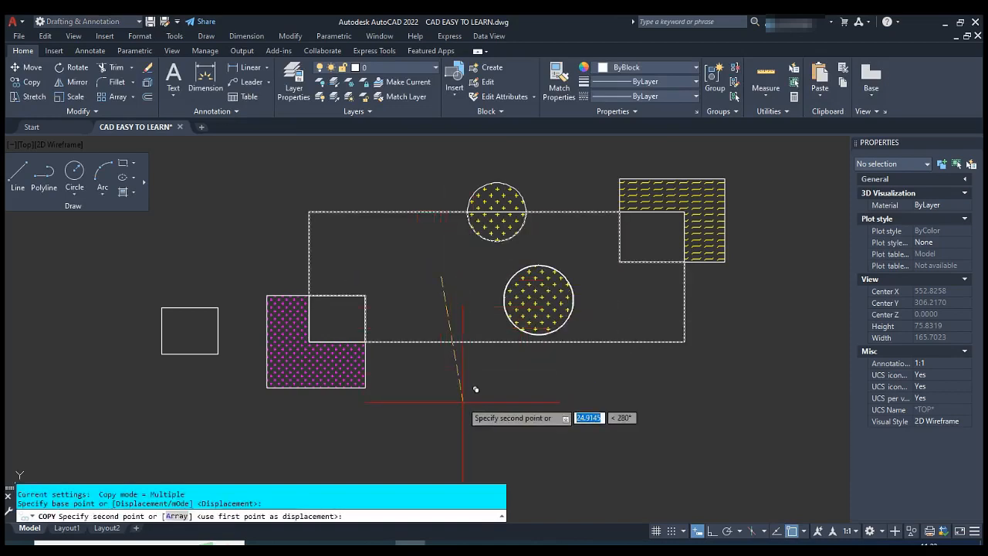
{"action": "middle_click_drag", "start_coordinate": [499, 448], "coordinate": [486, 382]}
{"action": "left_click", "coordinate": [482, 382]}
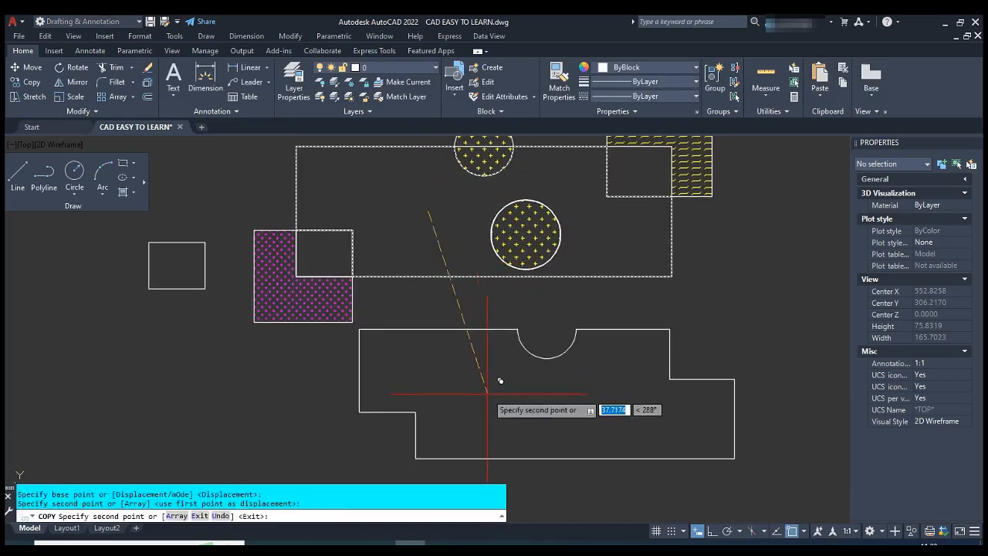
{"action": "key", "text": "Return"}
{"action": "scroll", "coordinate": [475, 384], "scroll_direction": "down", "scroll_amount": 2}
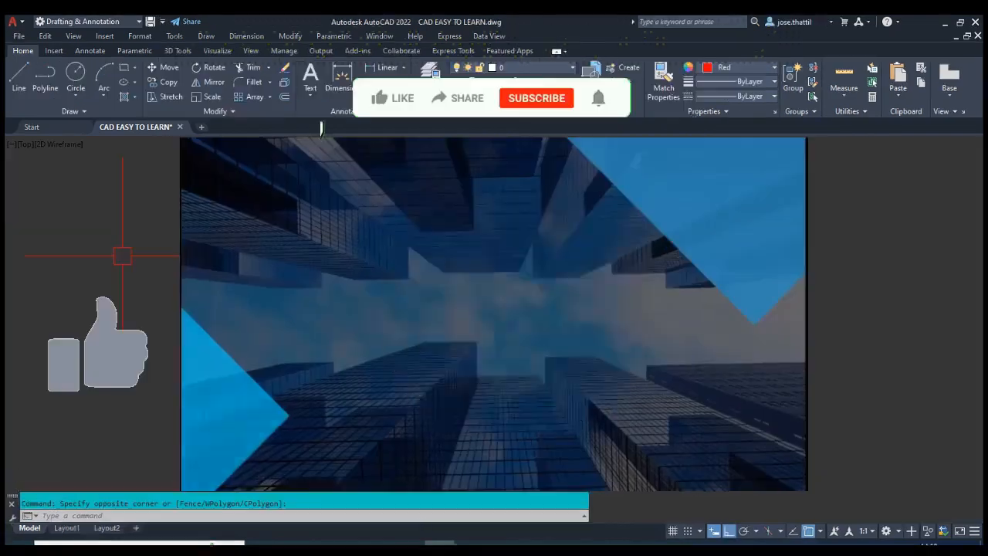